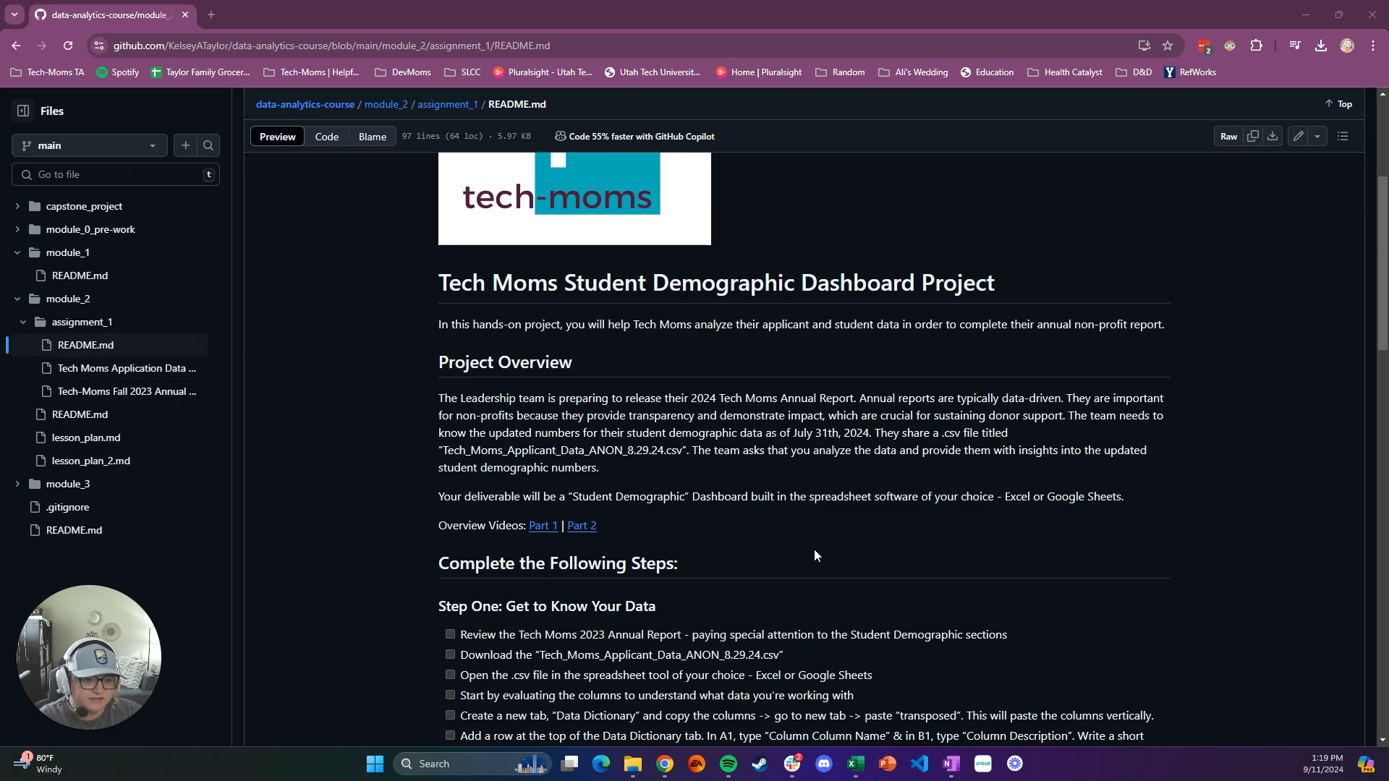
Review the first tasks under "Step One: Get to Know Your Data" in the assignment README, including the annual report file they refer to
scroll(814, 555, "down", 3)
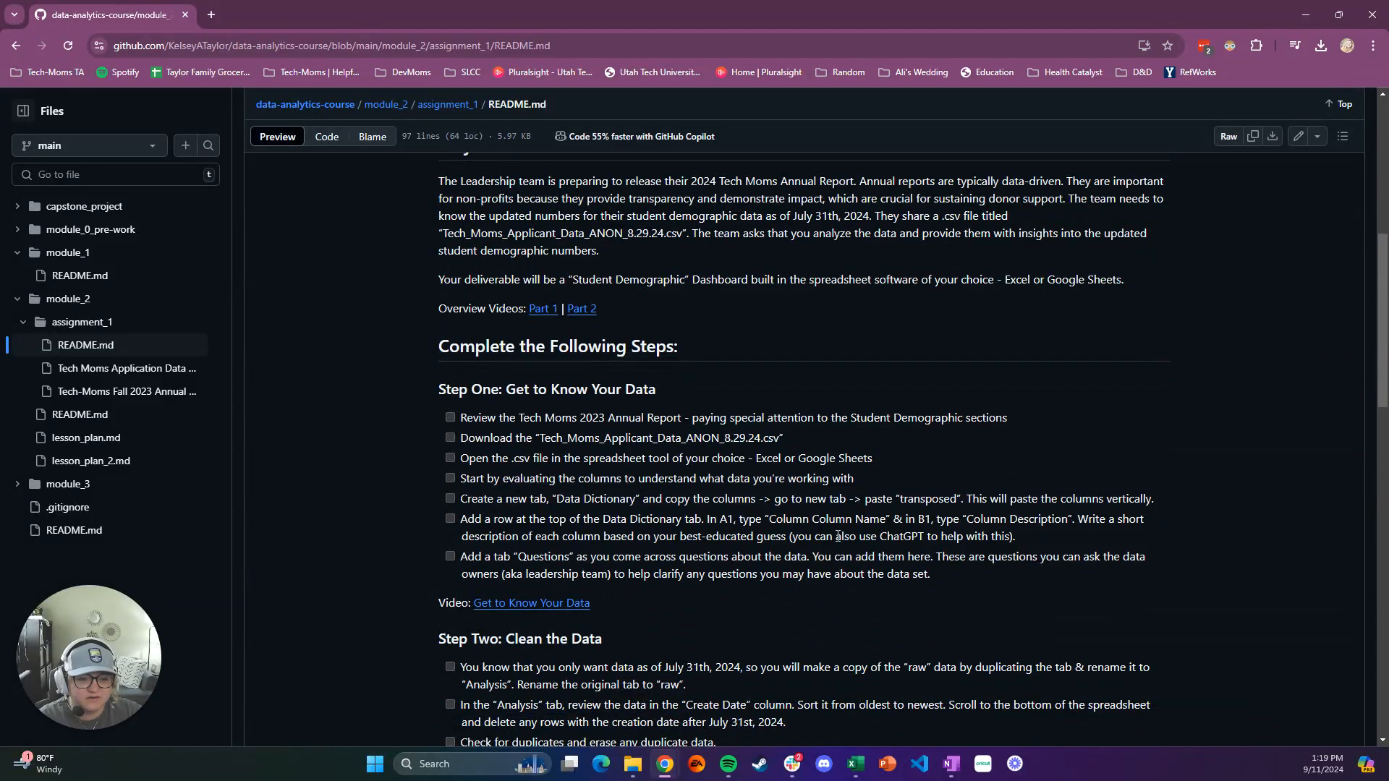
left_click_drag(440, 390, 671, 397)
left_click(697, 395)
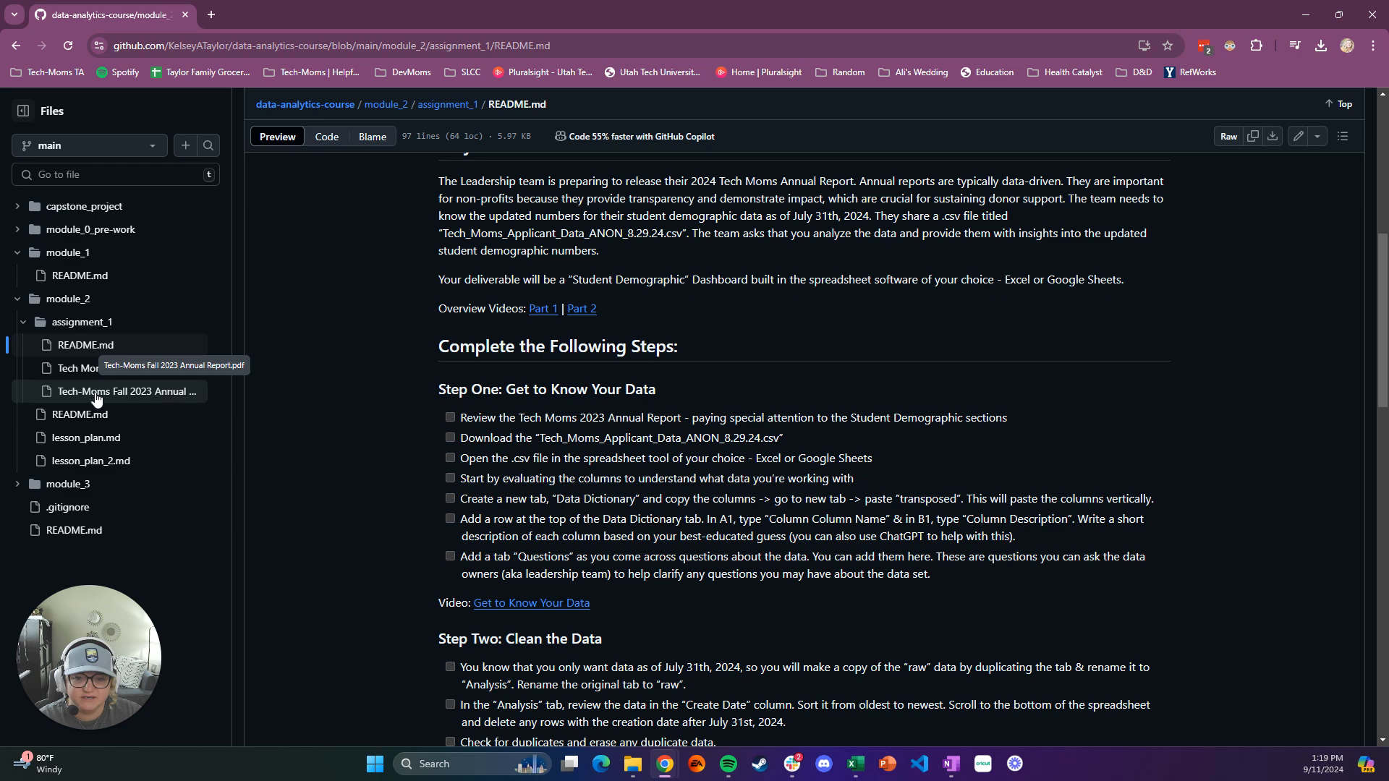
left_click_drag(264, 393, 231, 395)
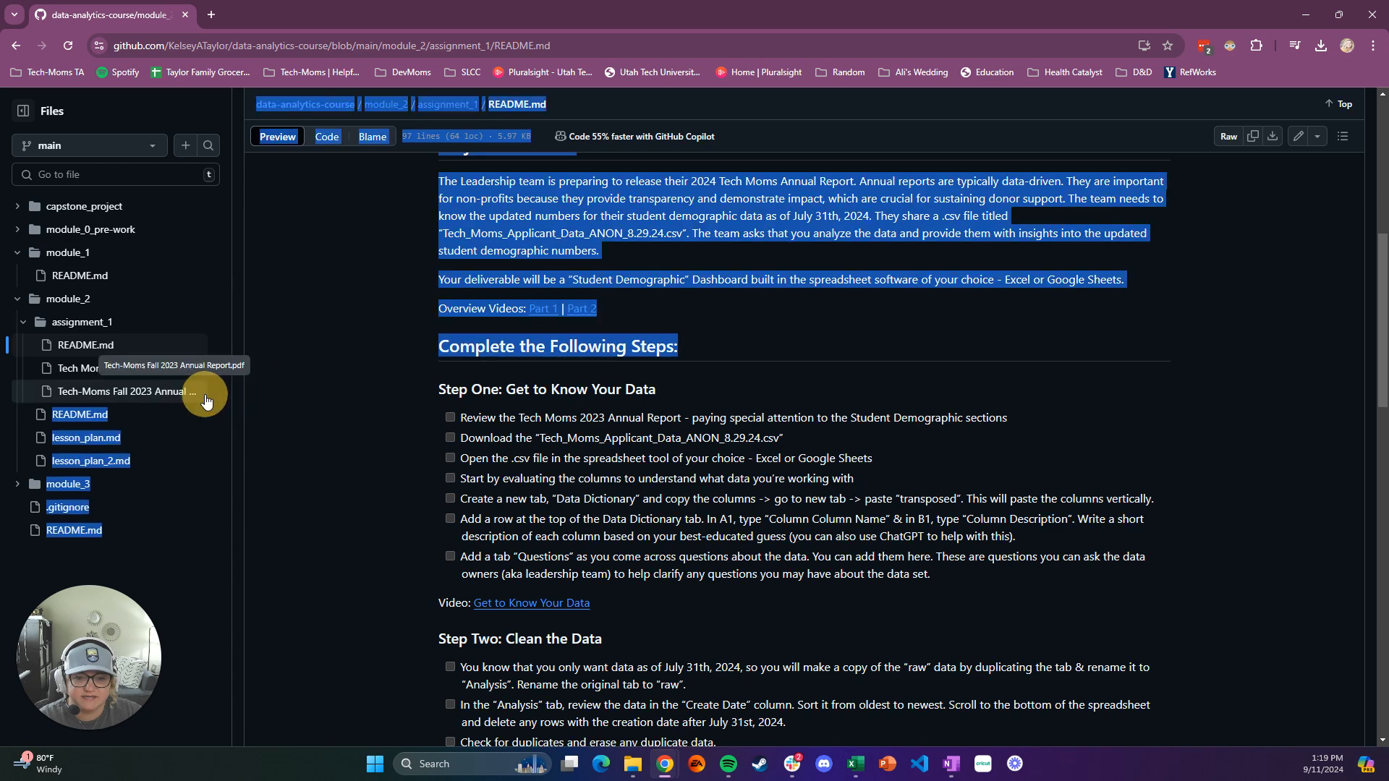
left_click(297, 398)
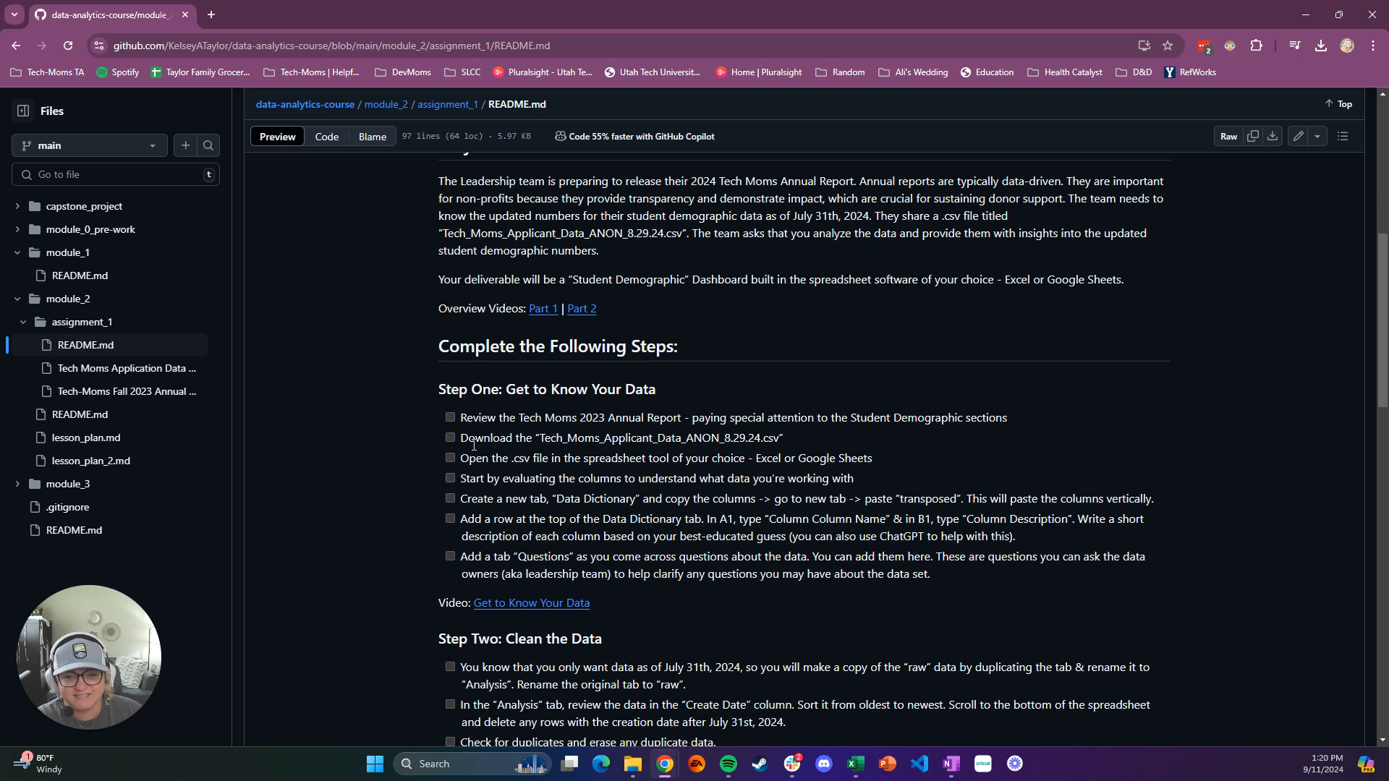
Download the "Tech Moms Application Data ANON 8.29.2024.csv" file from assignment_1 and show it in its download folder
left_click(184, 370)
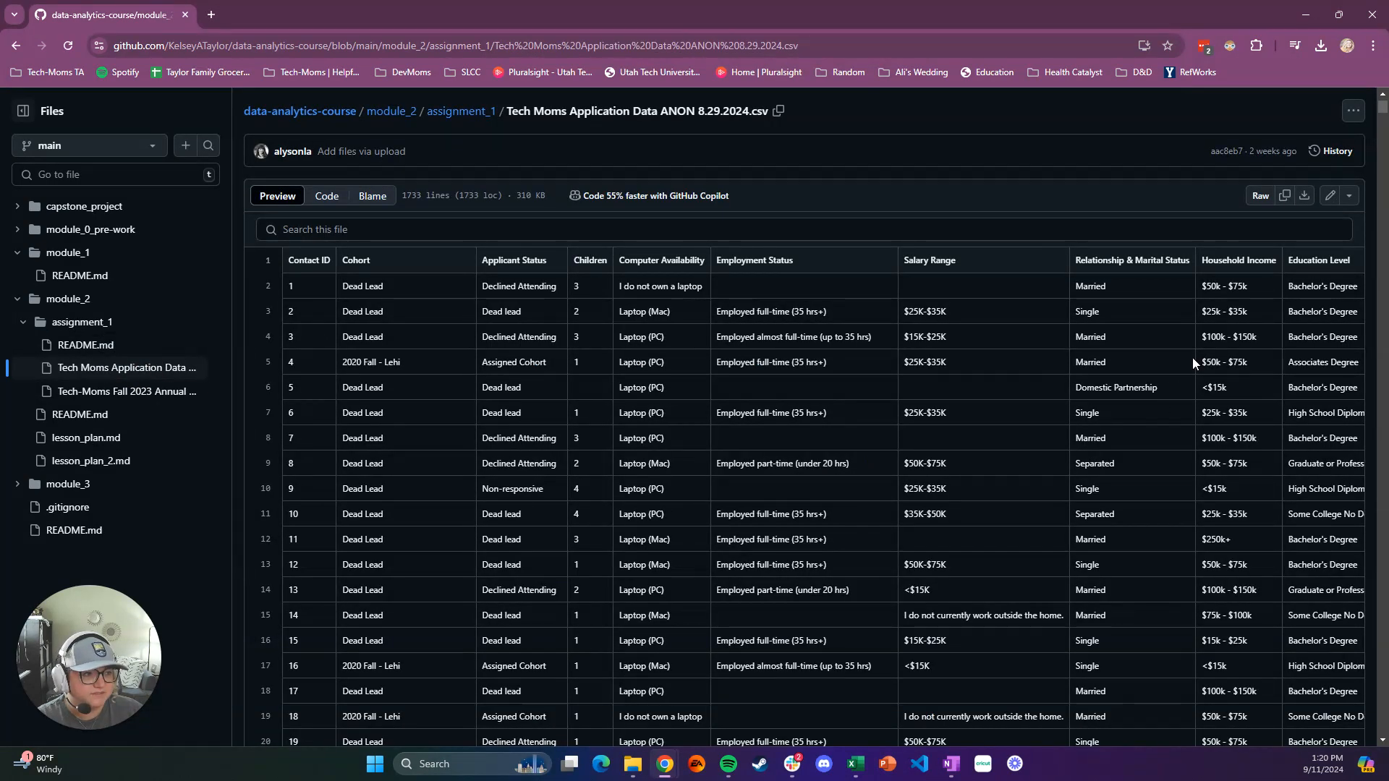
left_click(1306, 198)
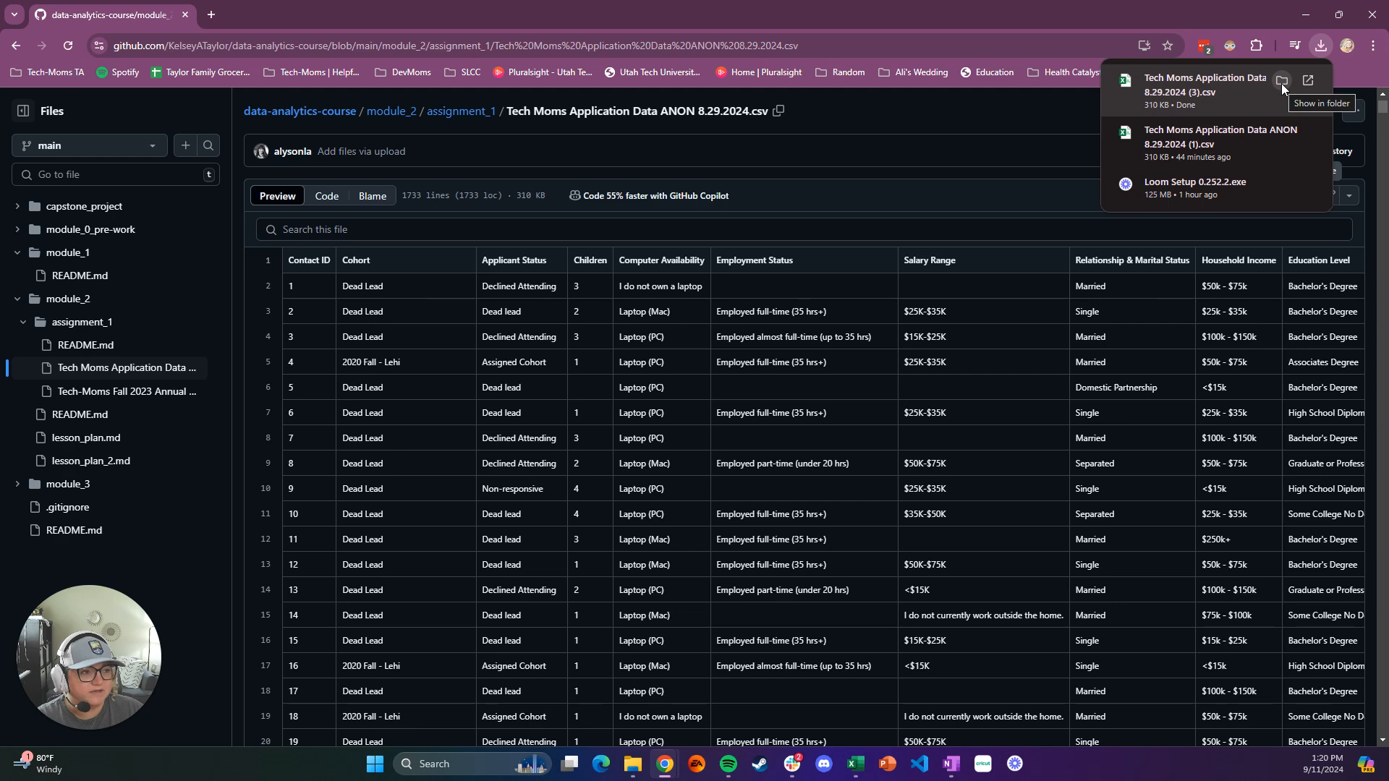
left_click(1282, 82)
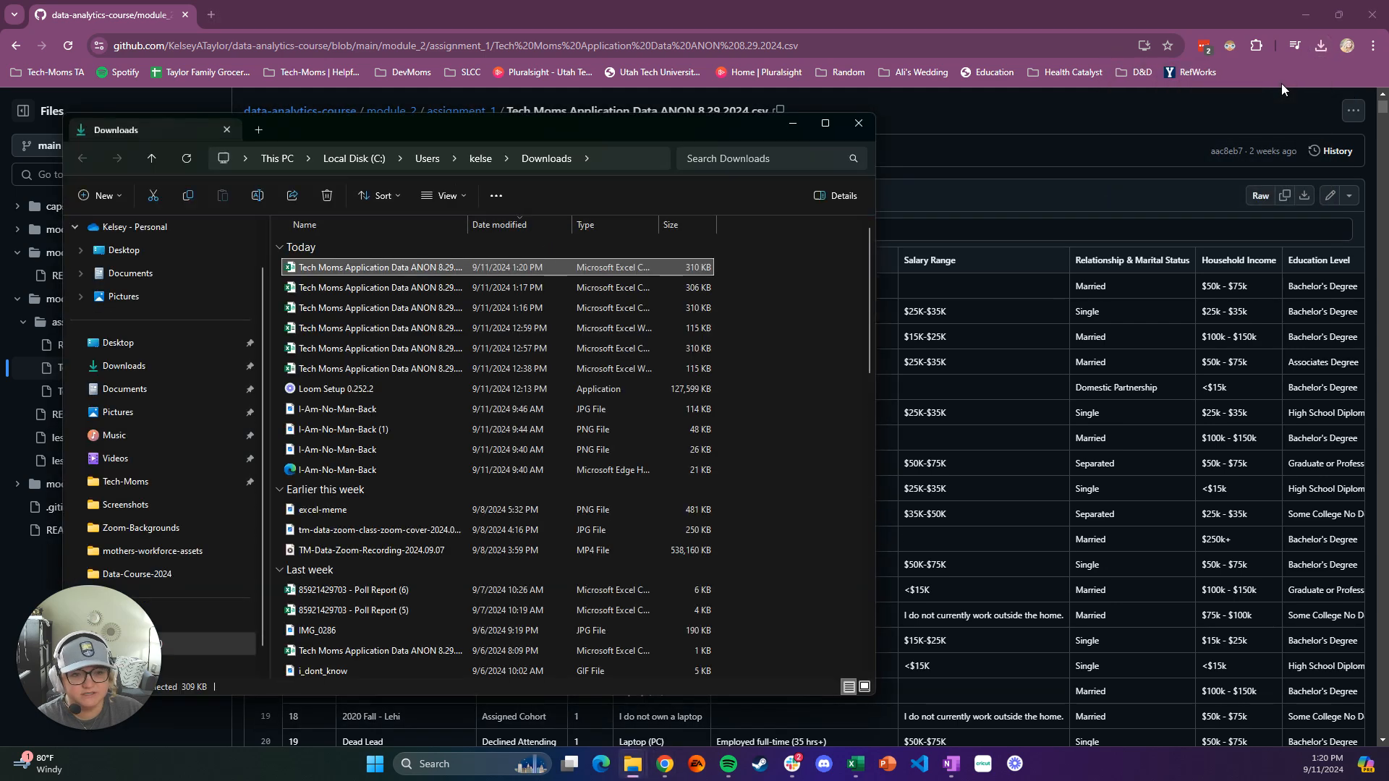
Open the newly downloaded application data CSV in Excel, dismissing the leftover Save As dialog
left_click(362, 272)
double_click(361, 272)
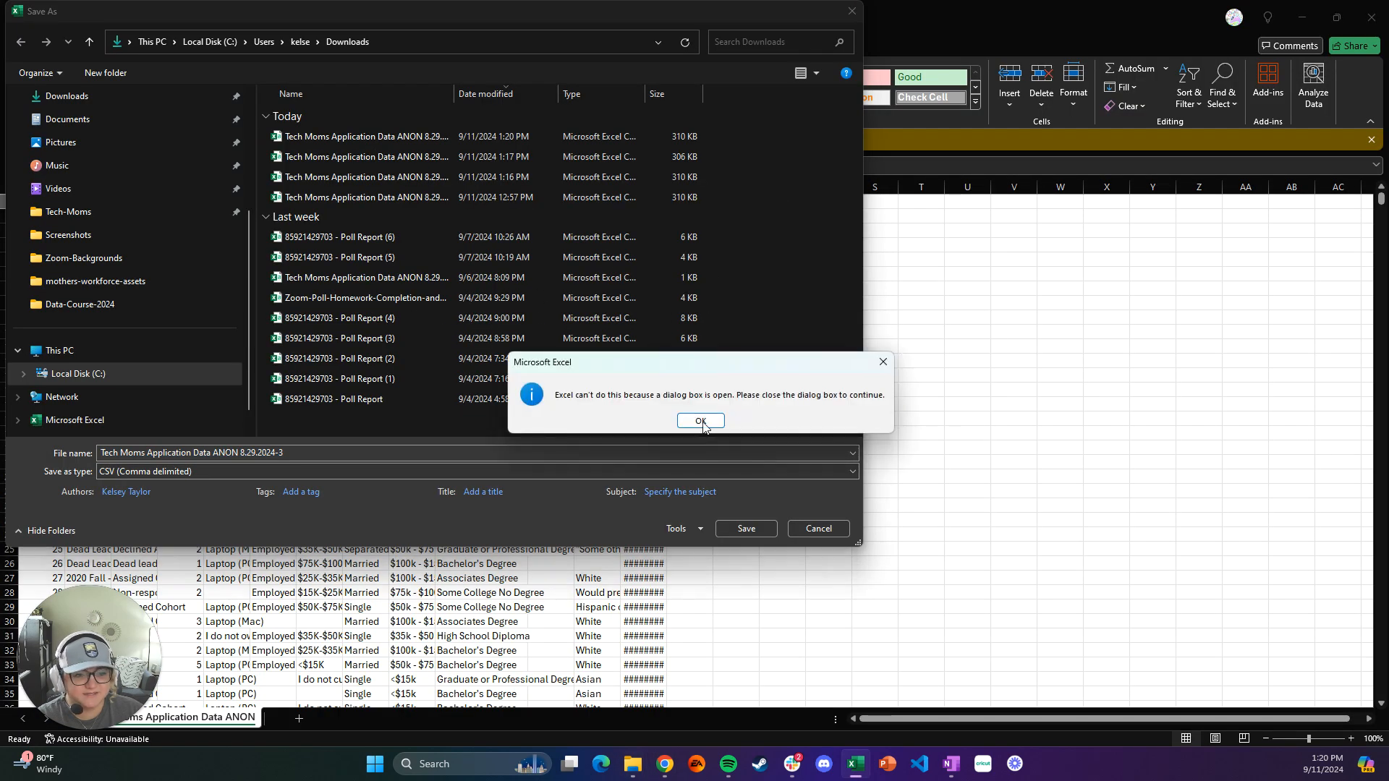
left_click(701, 421)
left_click(818, 528)
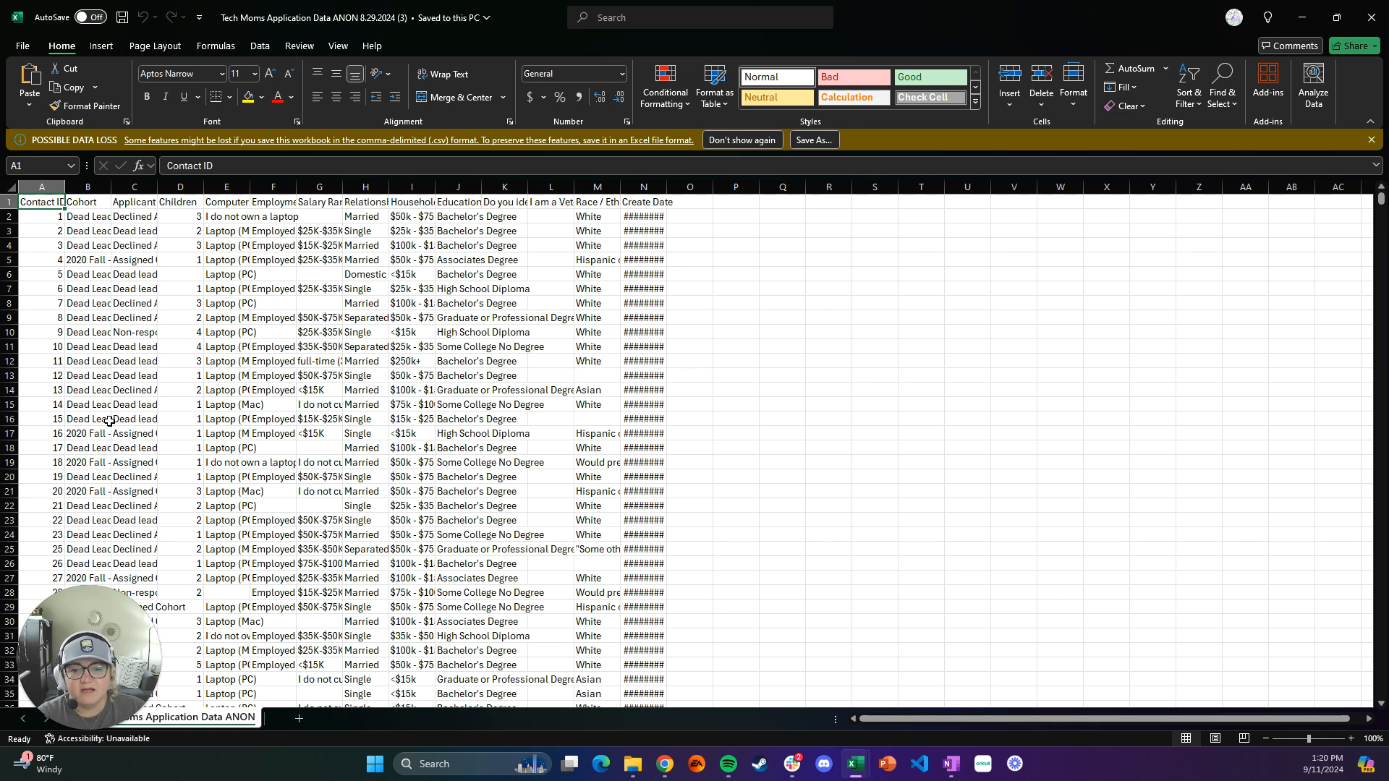
left_click(28, 399)
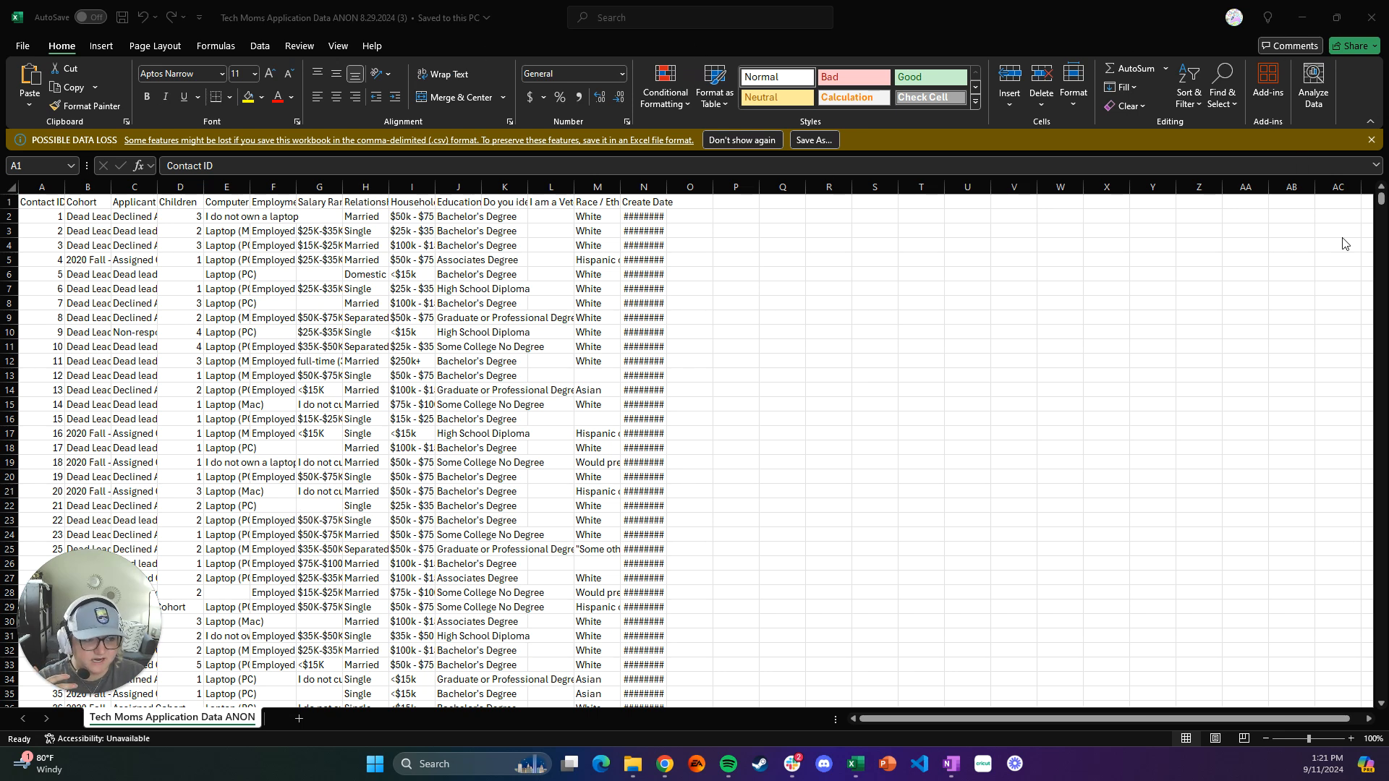
Save the CSV in Downloads as an Excel Workbook named "Tech Moms Application Data ANON 8.29.2024-4"
left_click(814, 141)
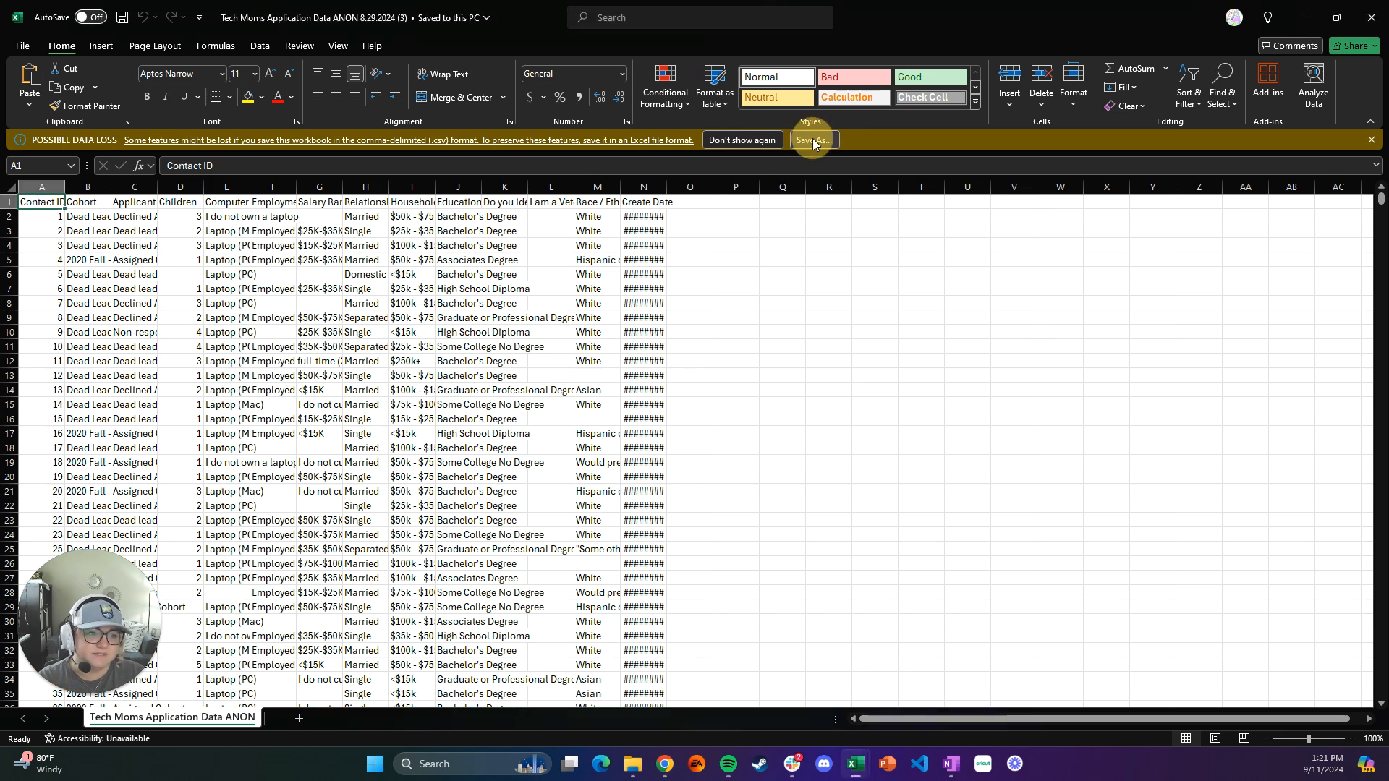
left_click(815, 141)
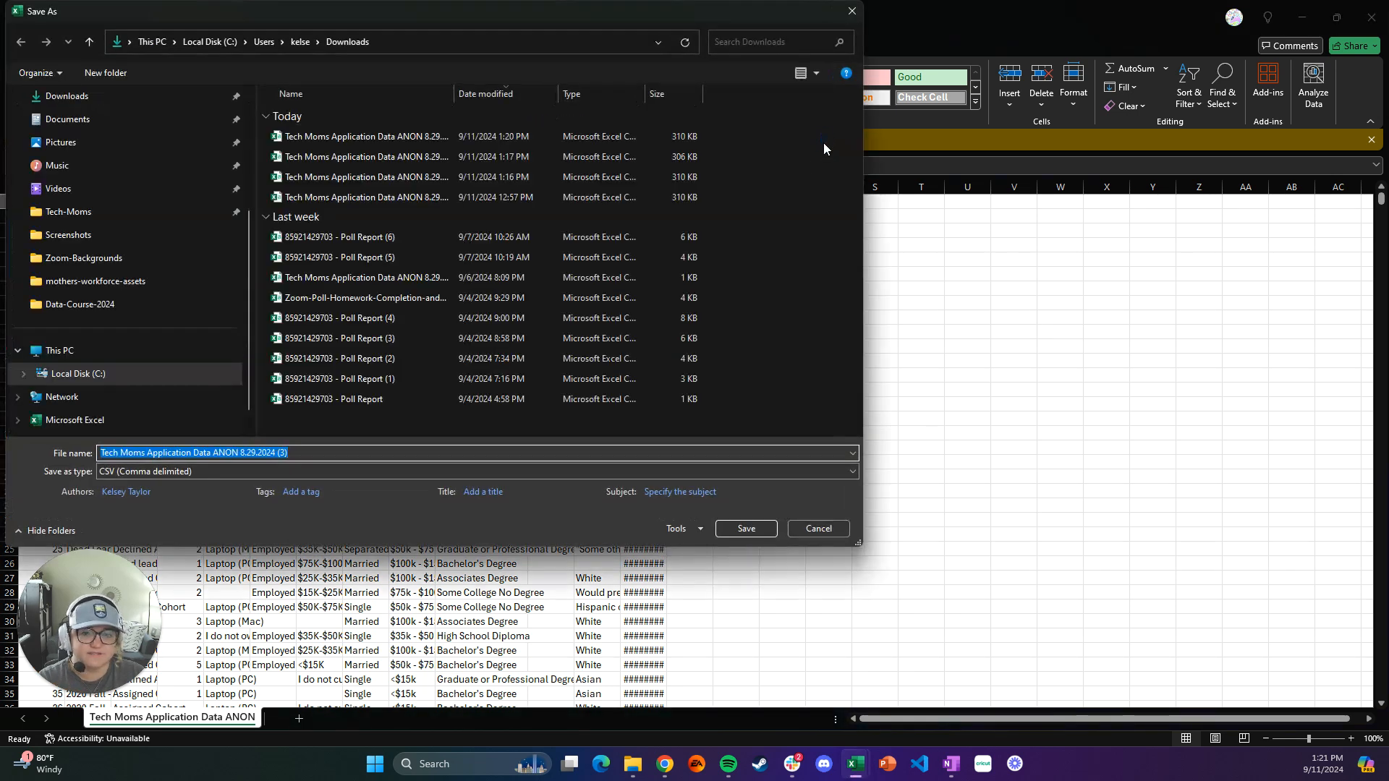
left_click(325, 454)
key("BackSpace")
key("BackSpace")
key("BackSpace")
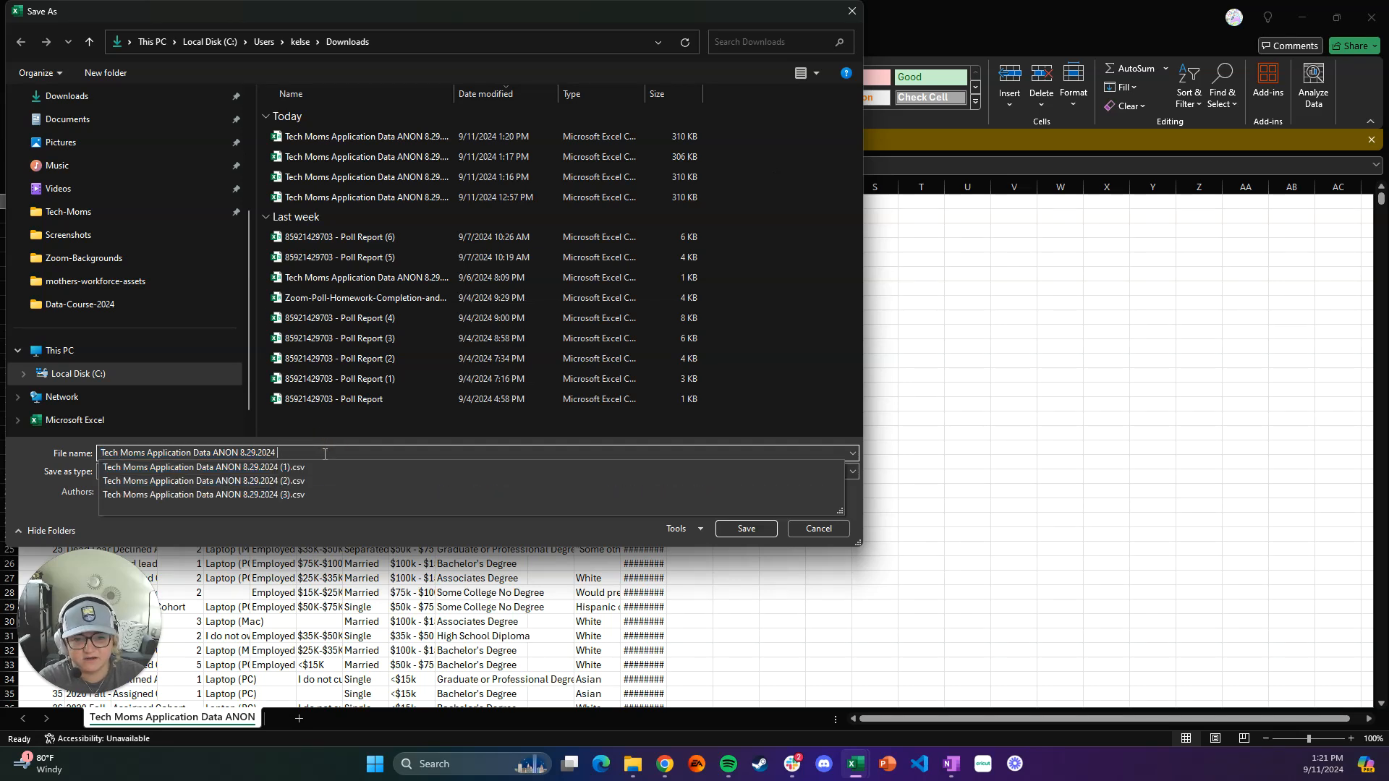
key("BackSpace")
type("-")
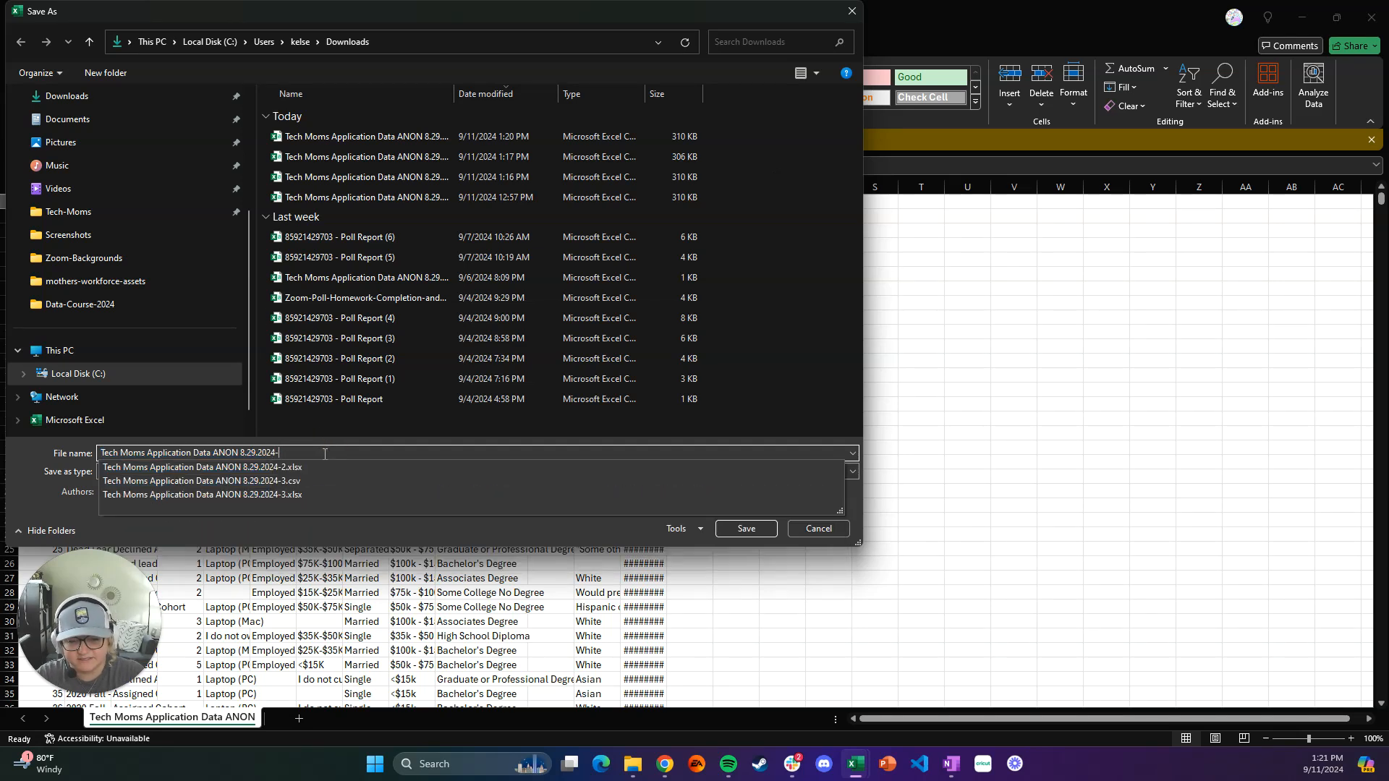
type("4")
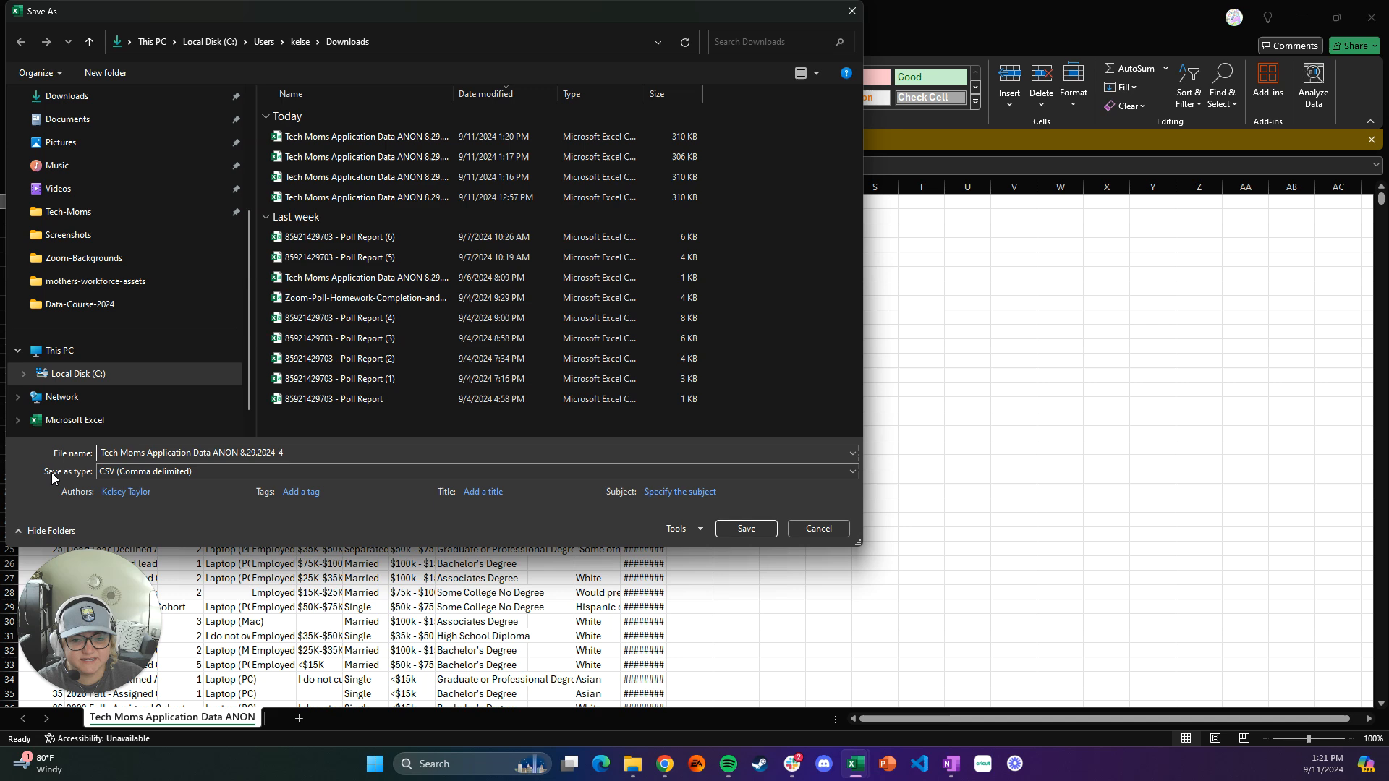
left_click(123, 471)
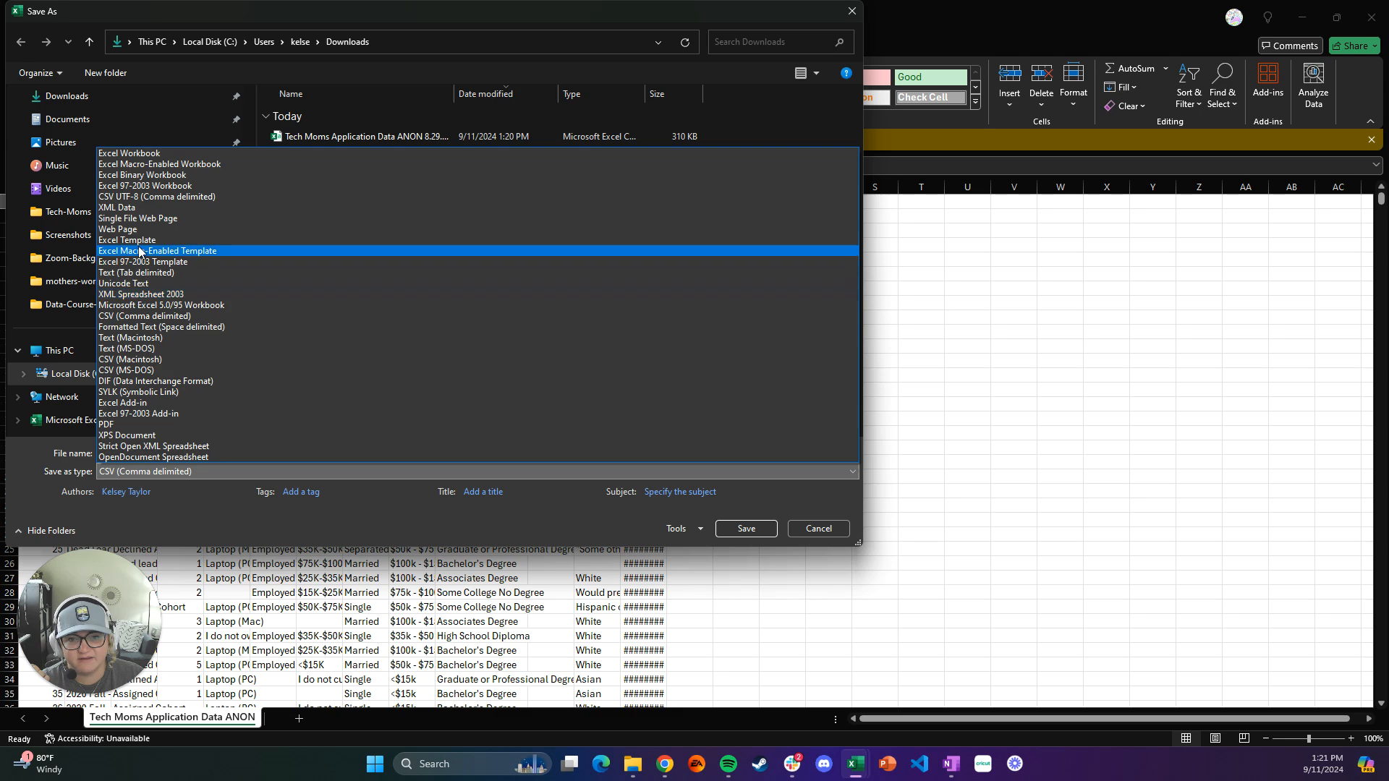
left_click(135, 153)
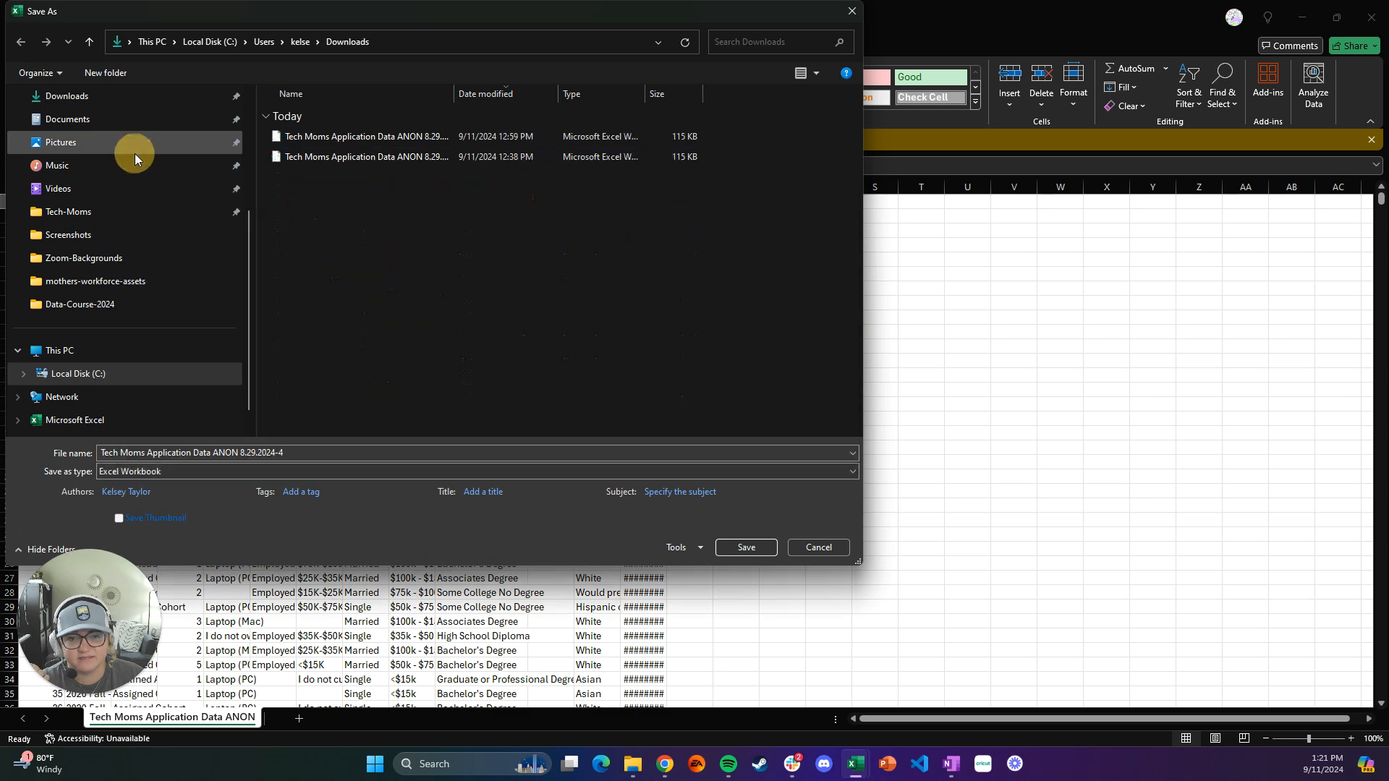
left_click(747, 548)
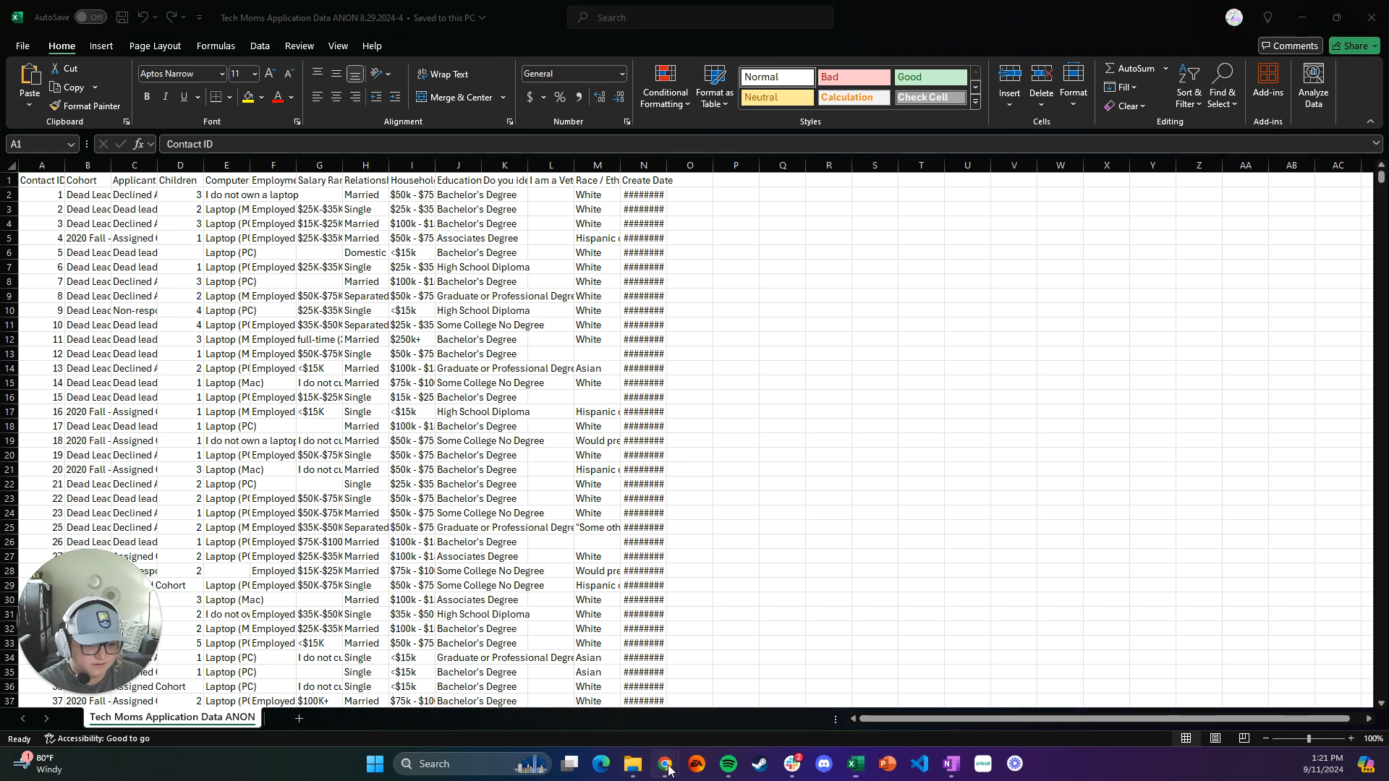
Switch back to the assignment_1 README in Chrome and read the Step One instructions for the "Data Dictionary" and "Questions" tabs
mouse_move(665, 766)
left_click(700, 726)
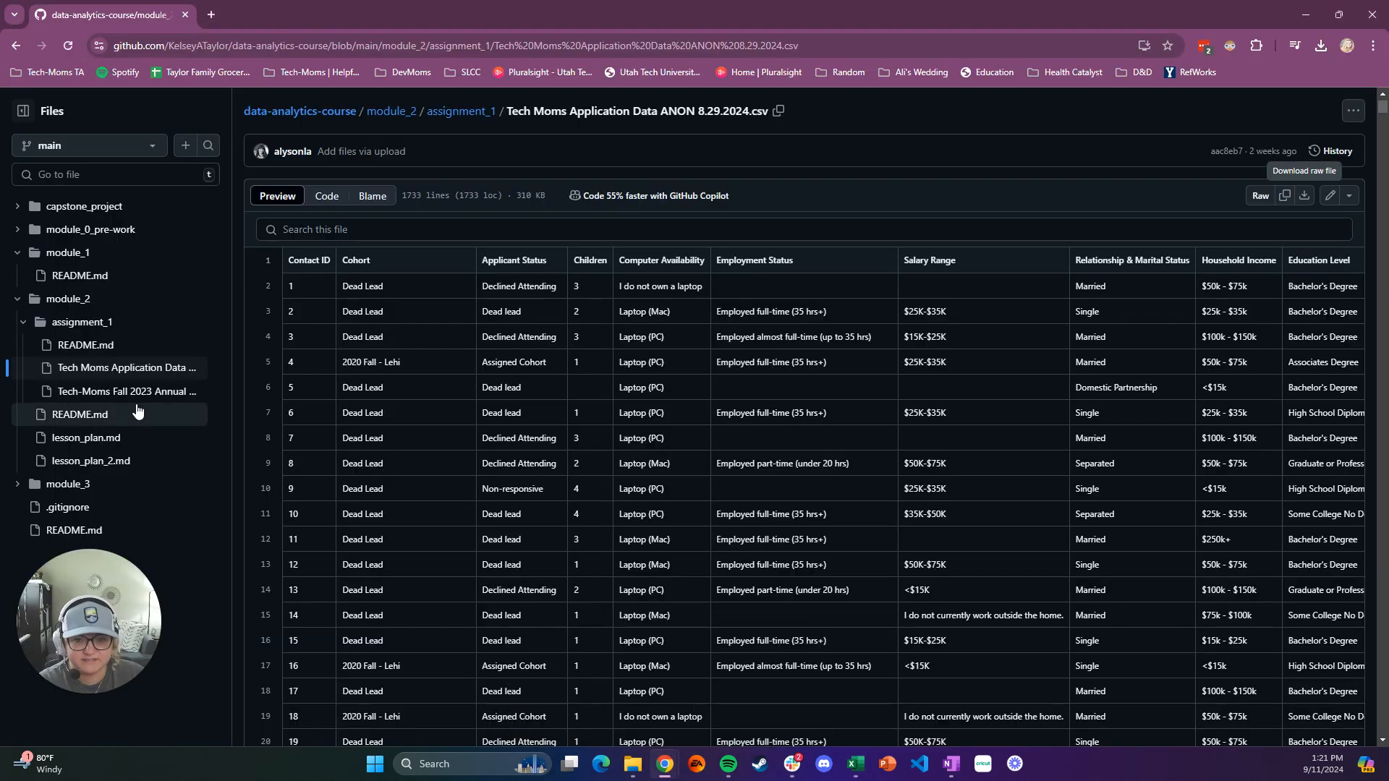
left_click(106, 392)
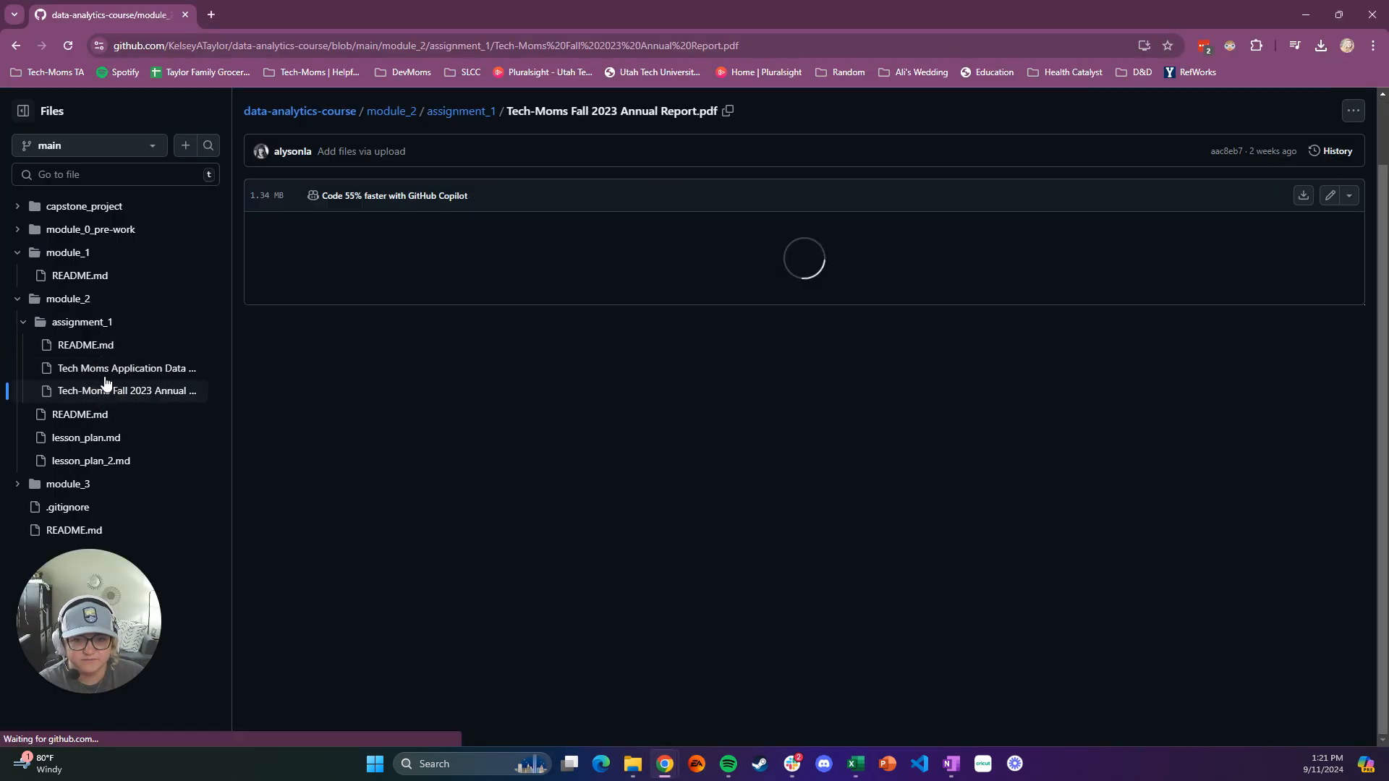
left_click(87, 345)
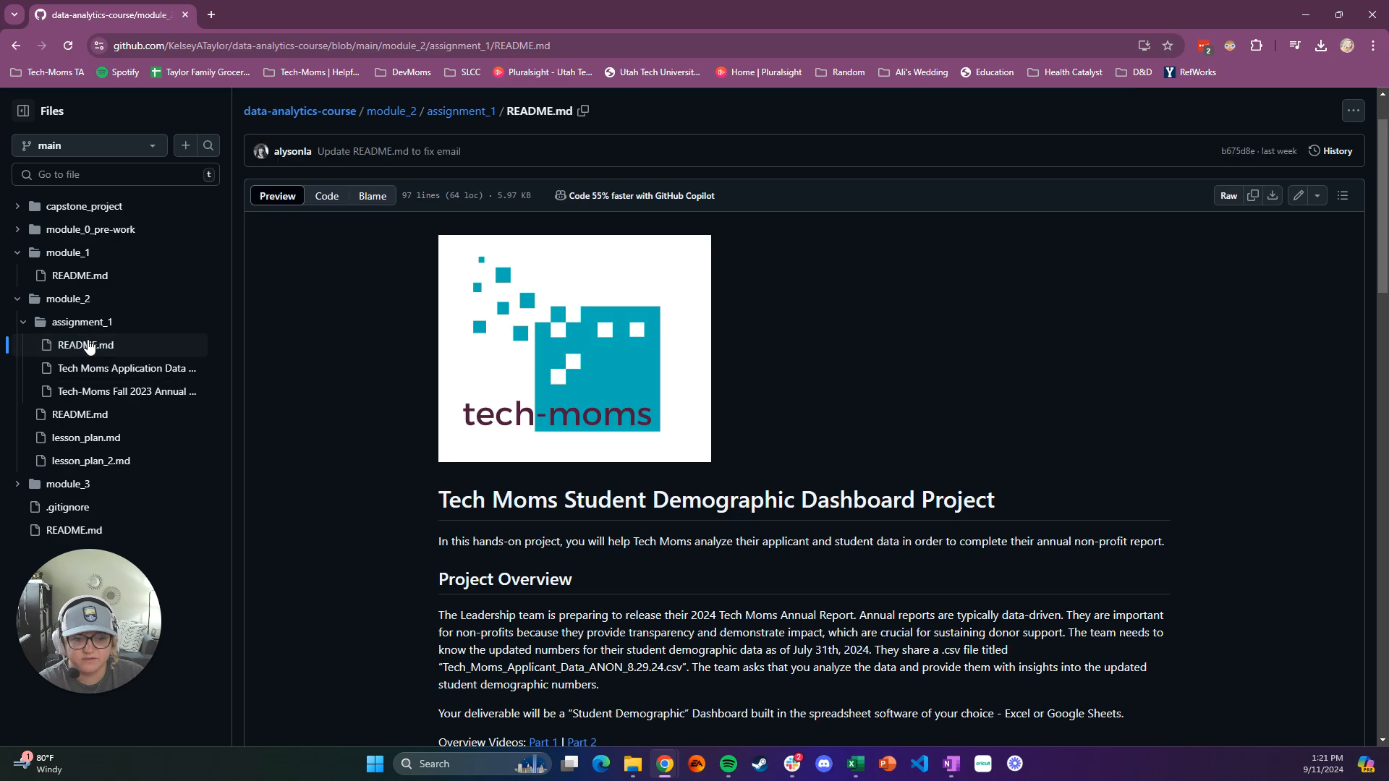
scroll(550, 500, "down", 5)
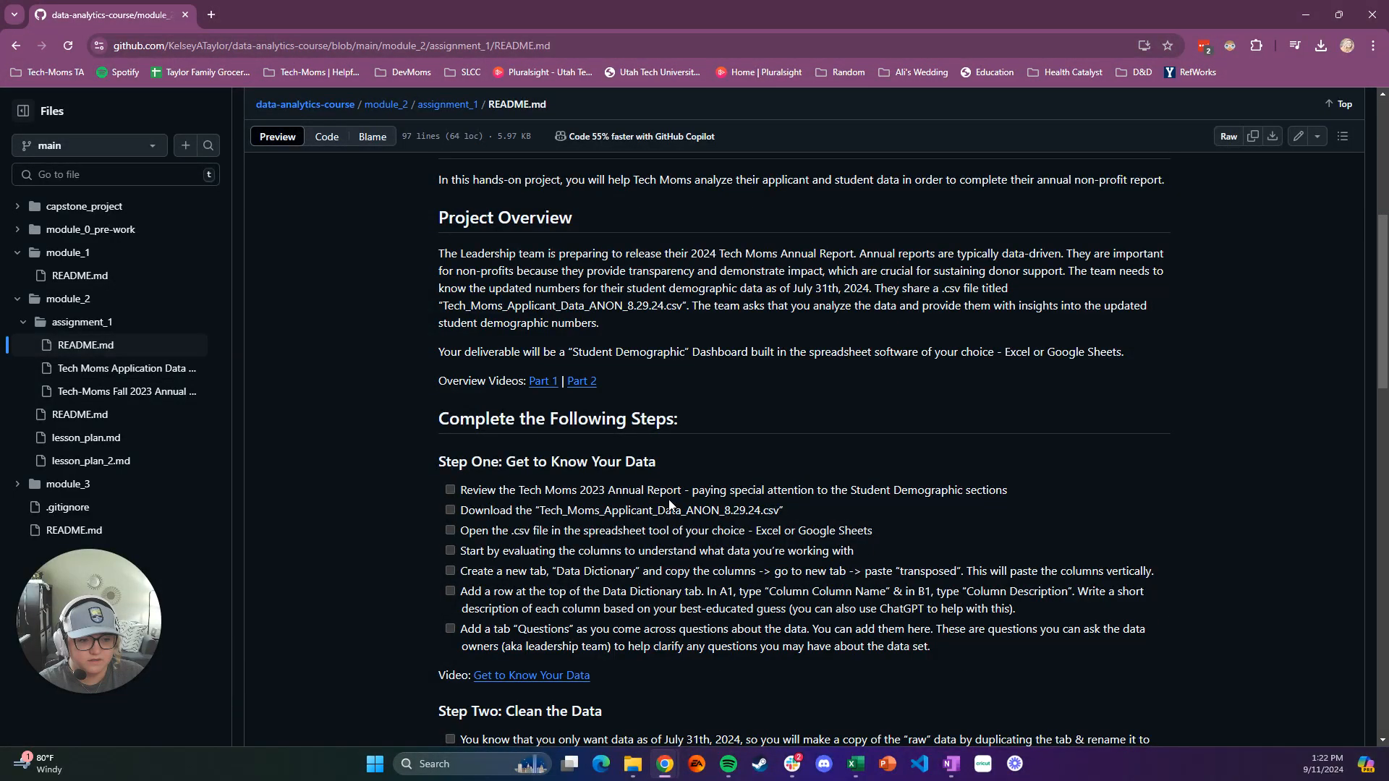
scroll(669, 504, "down", 1)
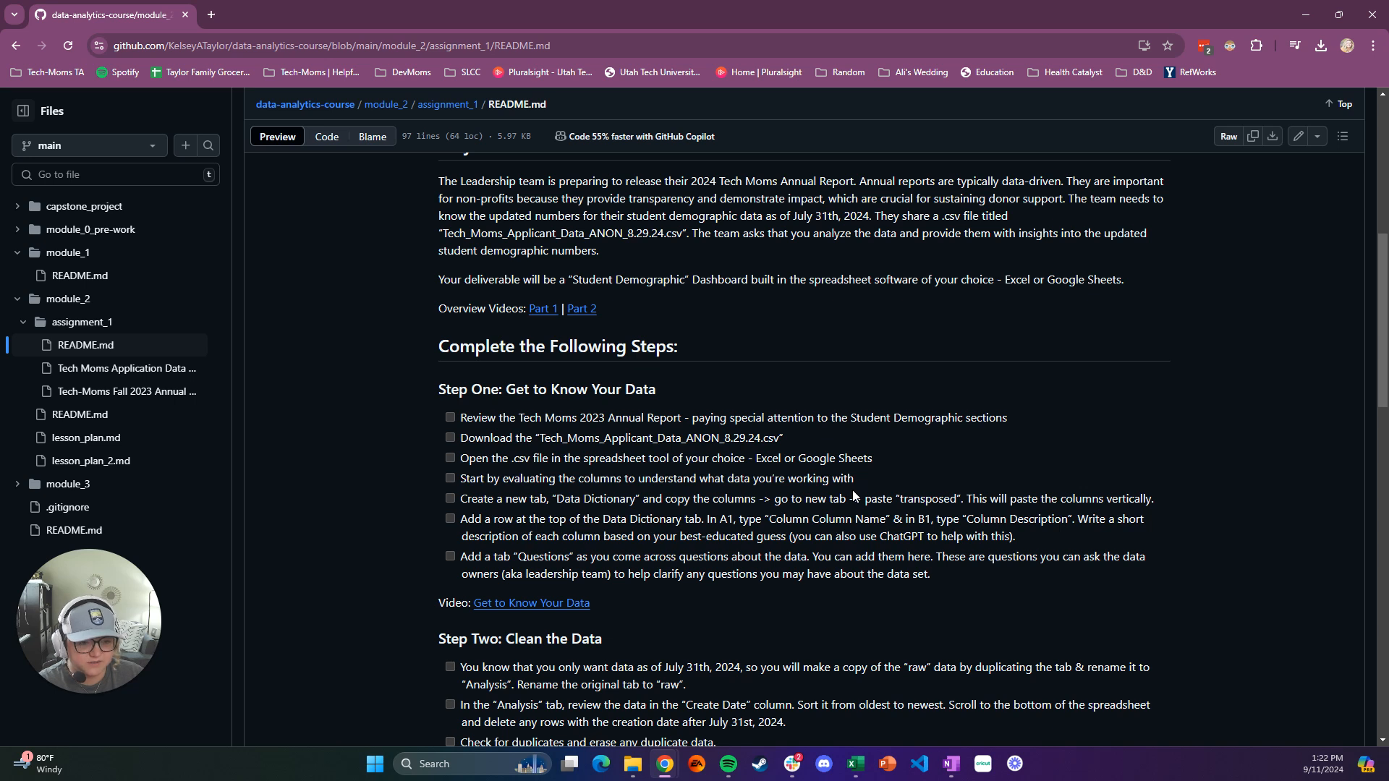
left_click_drag(557, 499, 639, 499)
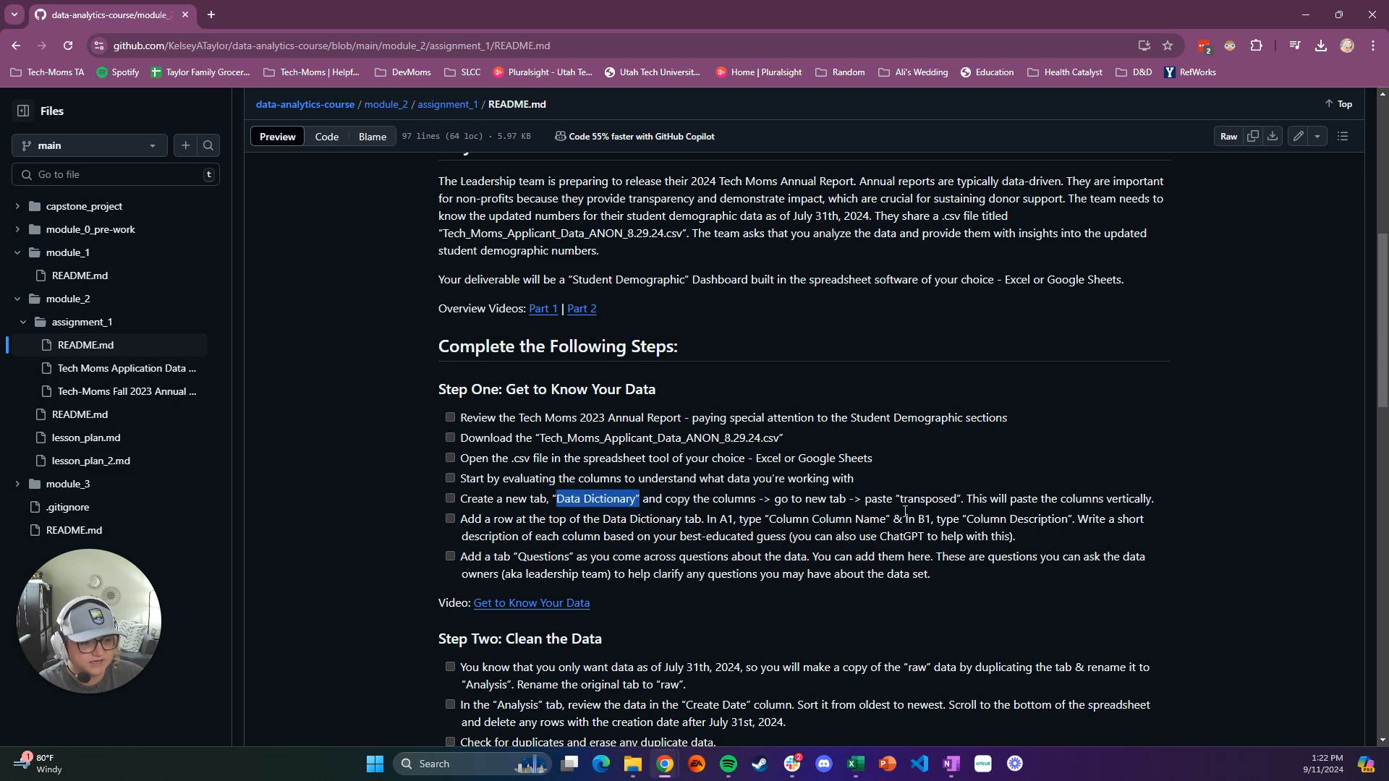
left_click_drag(900, 499, 957, 499)
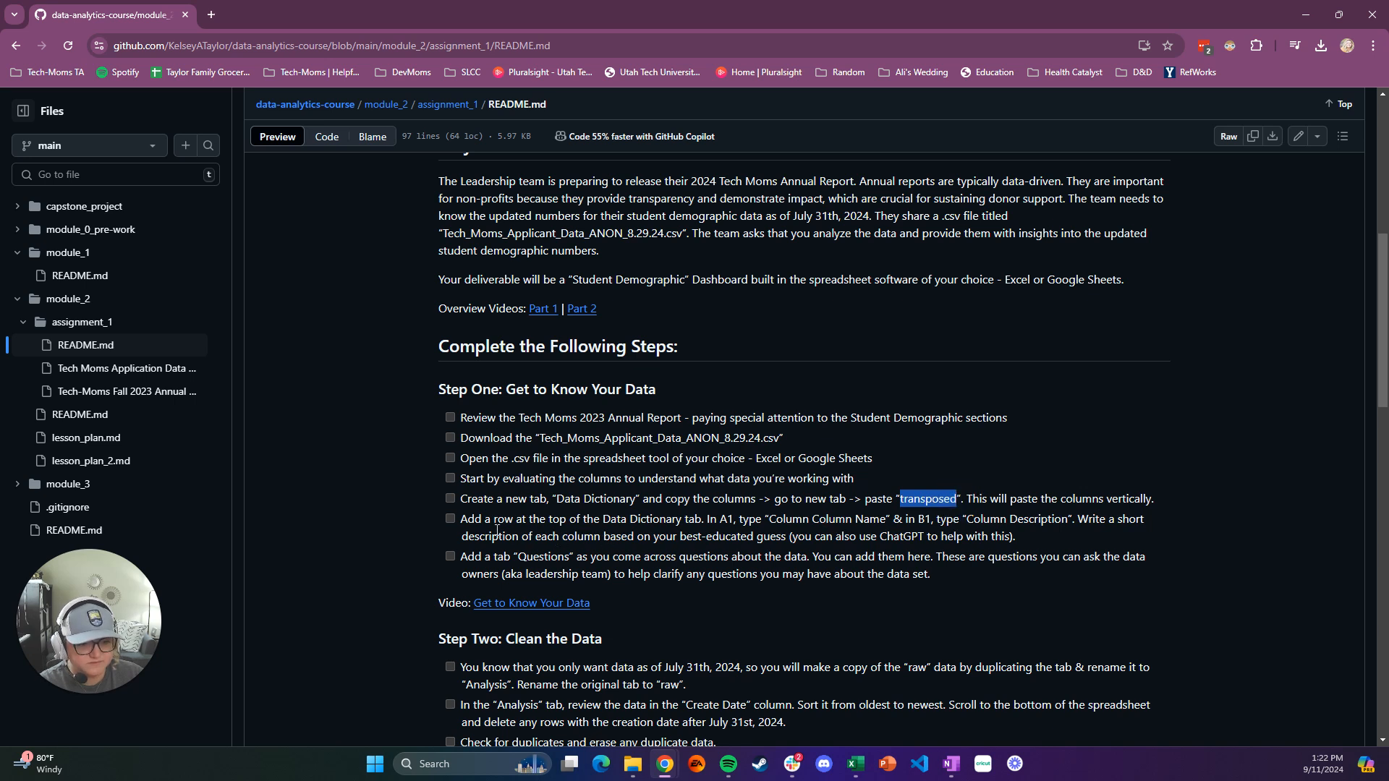
left_click_drag(492, 521, 910, 534)
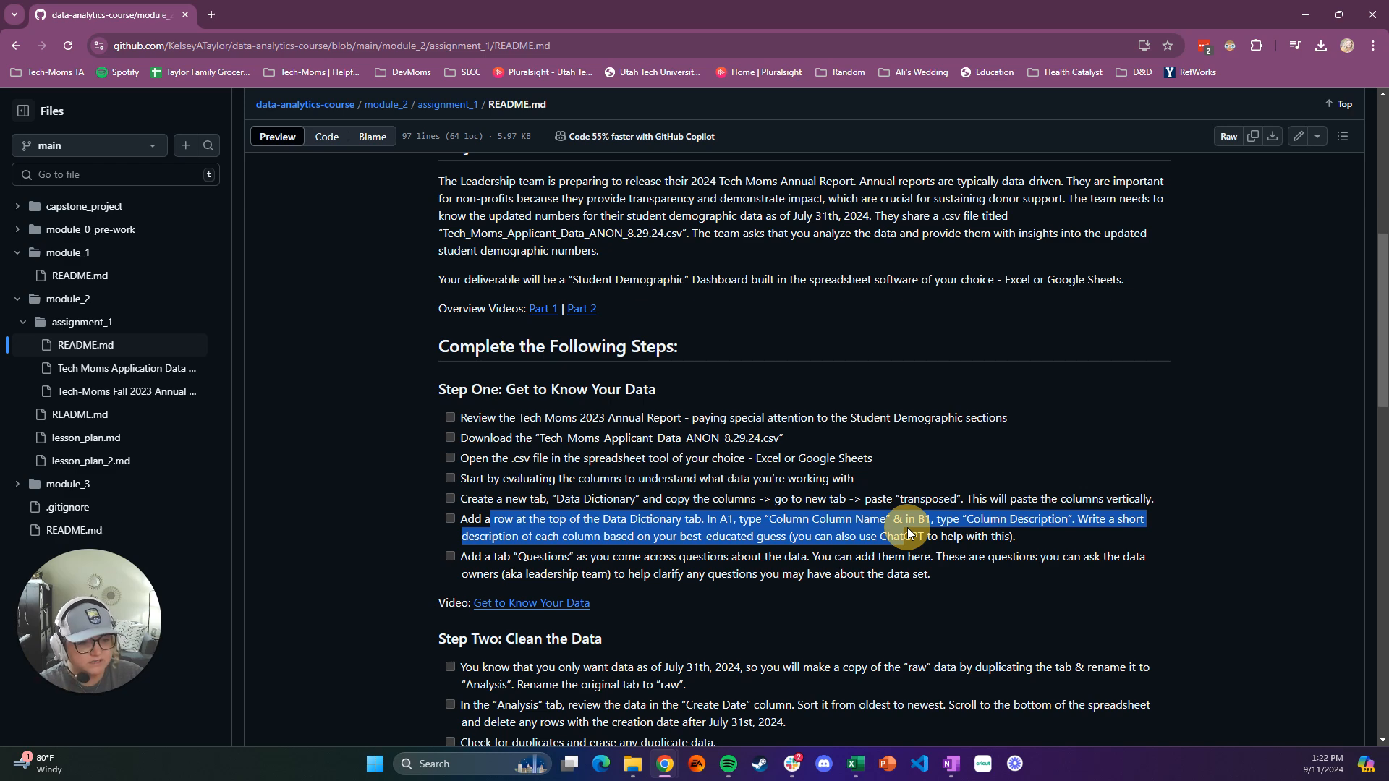
left_click_drag(512, 557, 613, 557)
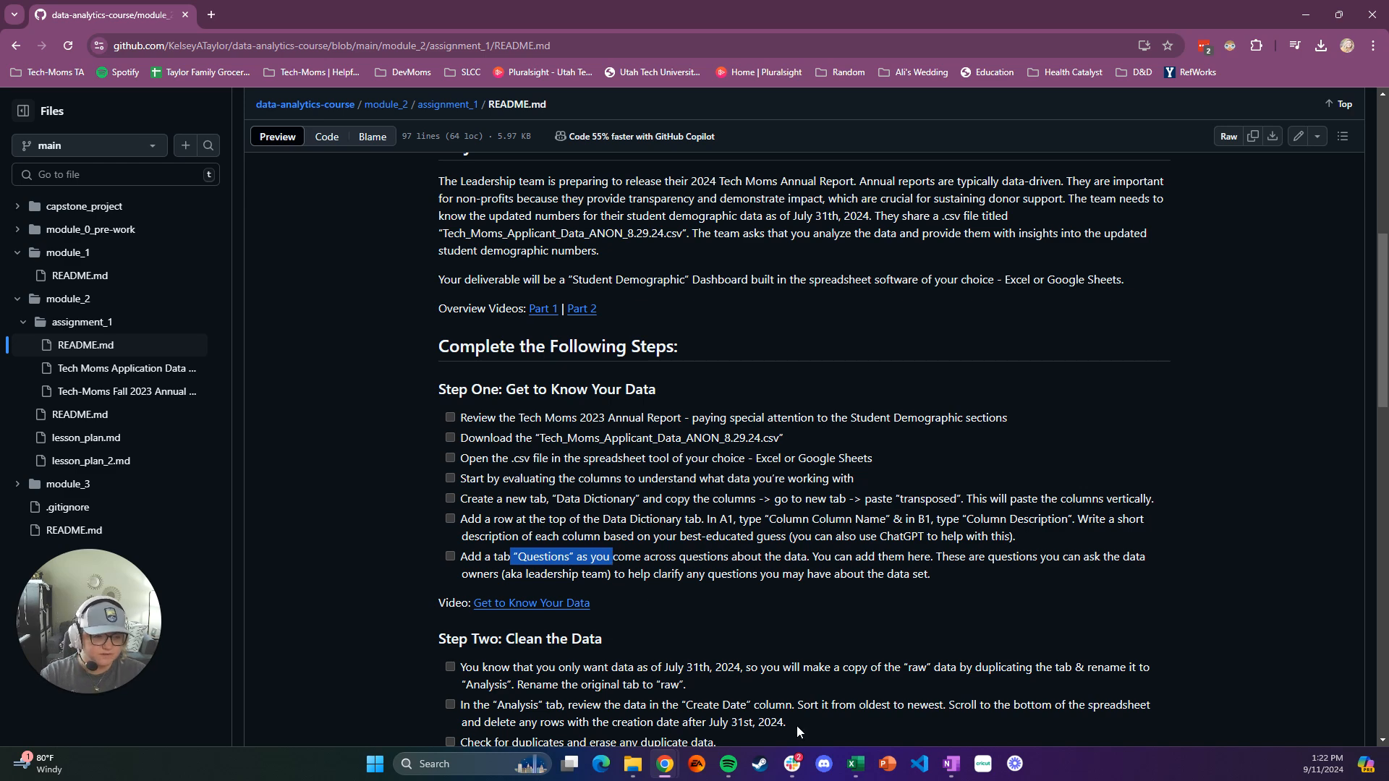
Switch to the application data workbook in Excel and give header cells A1:N1 a light gray fill and bold text
mouse_move(856, 771)
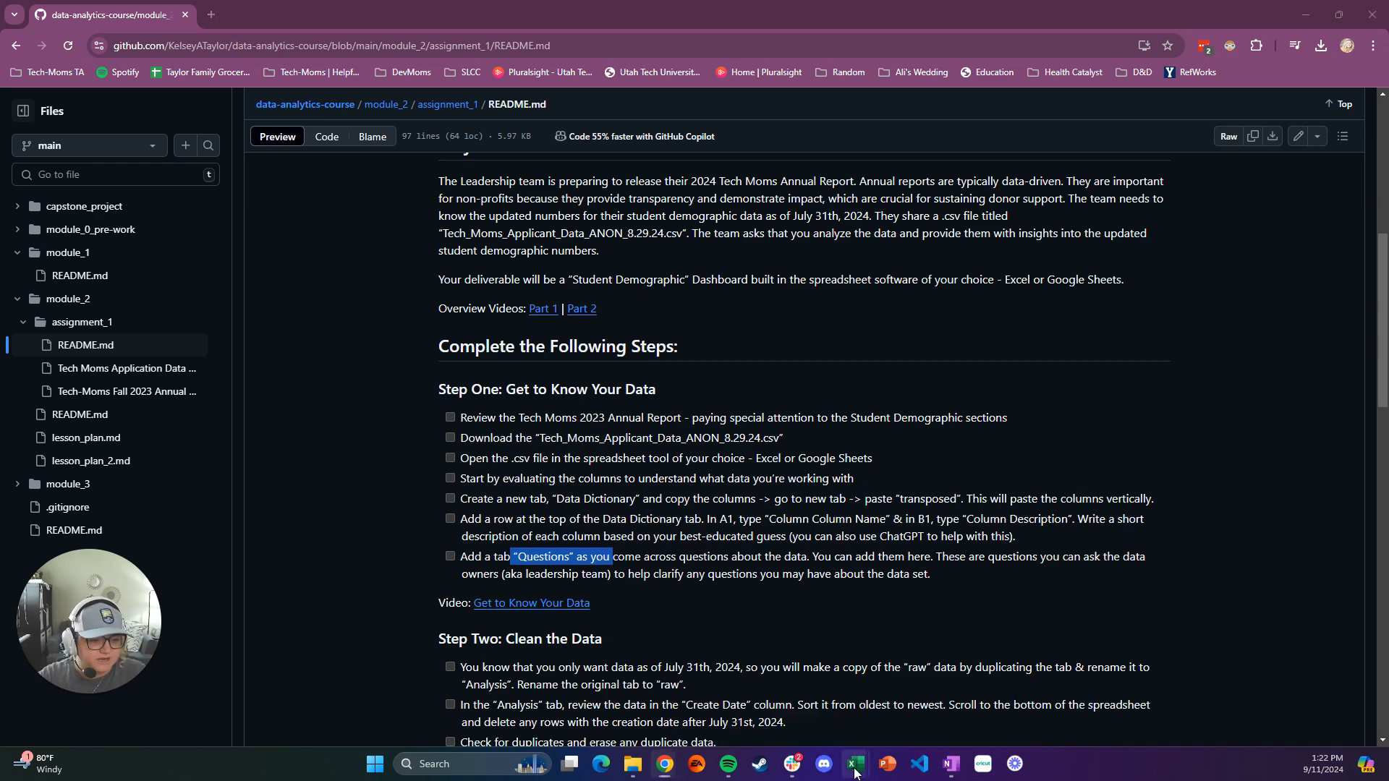
left_click(881, 722)
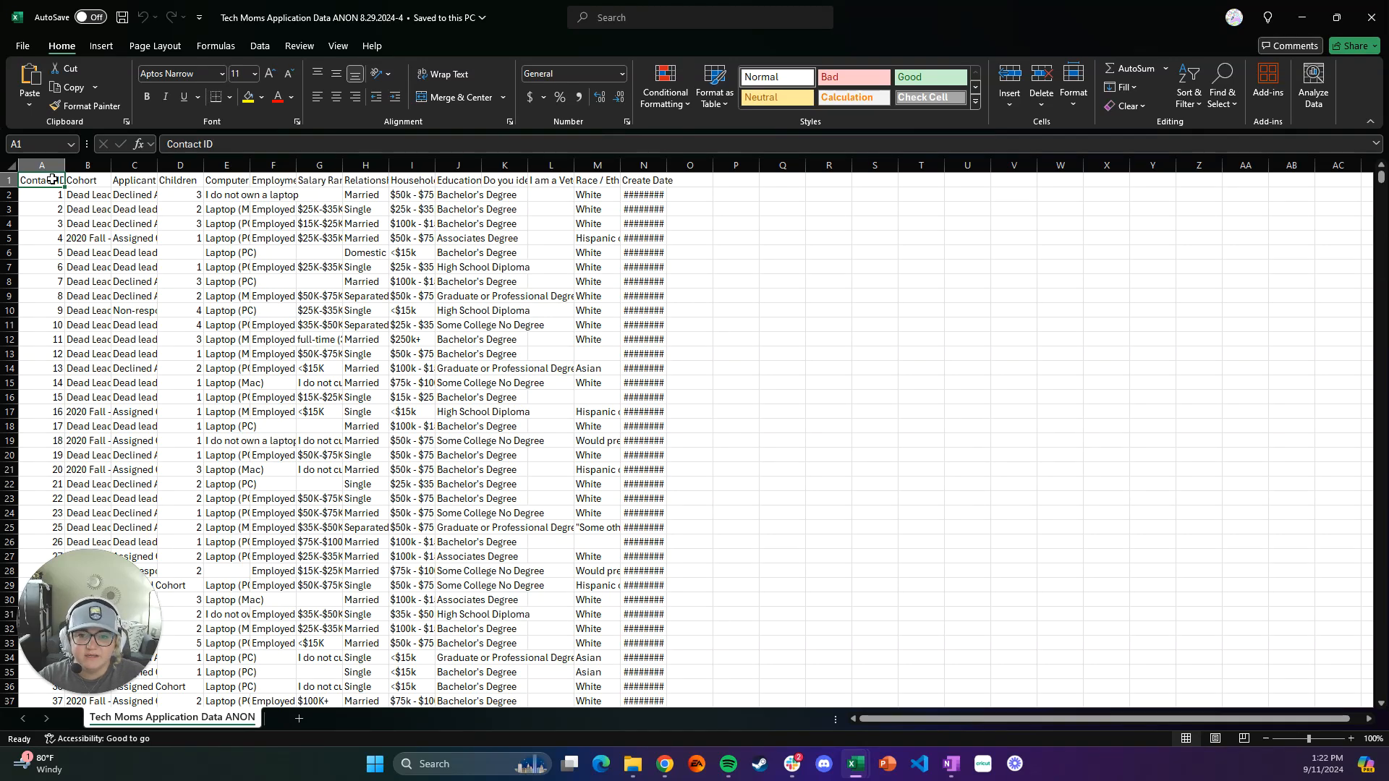
left_click_drag(51, 181, 639, 181)
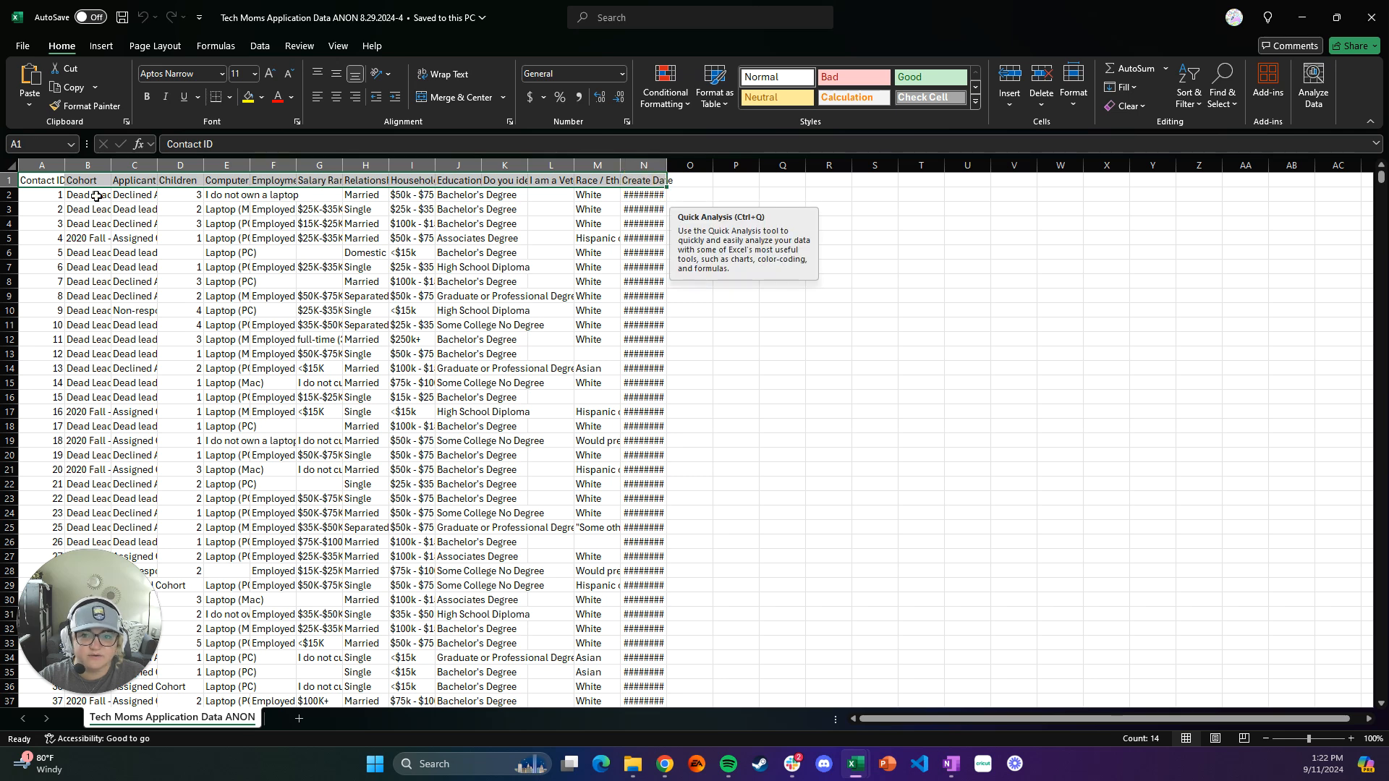
left_click(34, 179)
left_click_drag(34, 180, 645, 187)
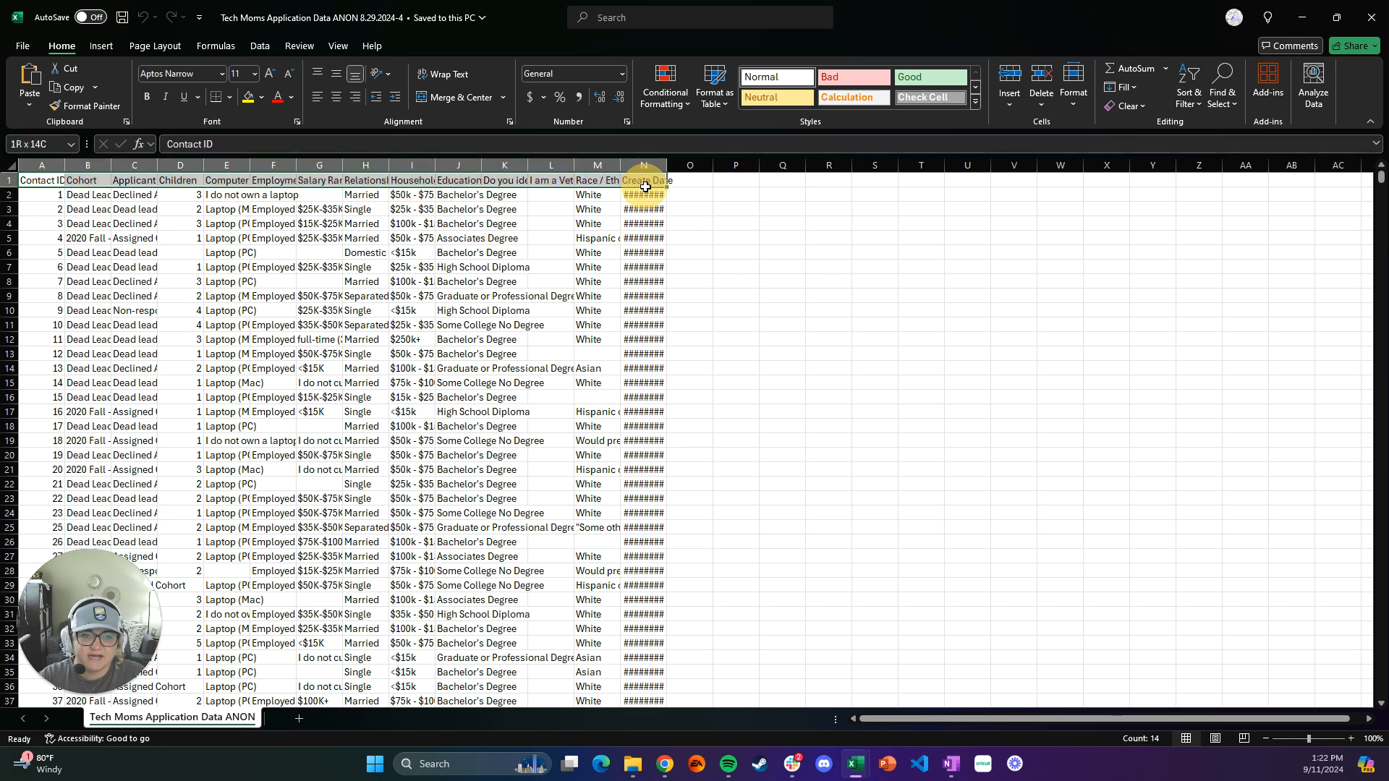
left_click(40, 181)
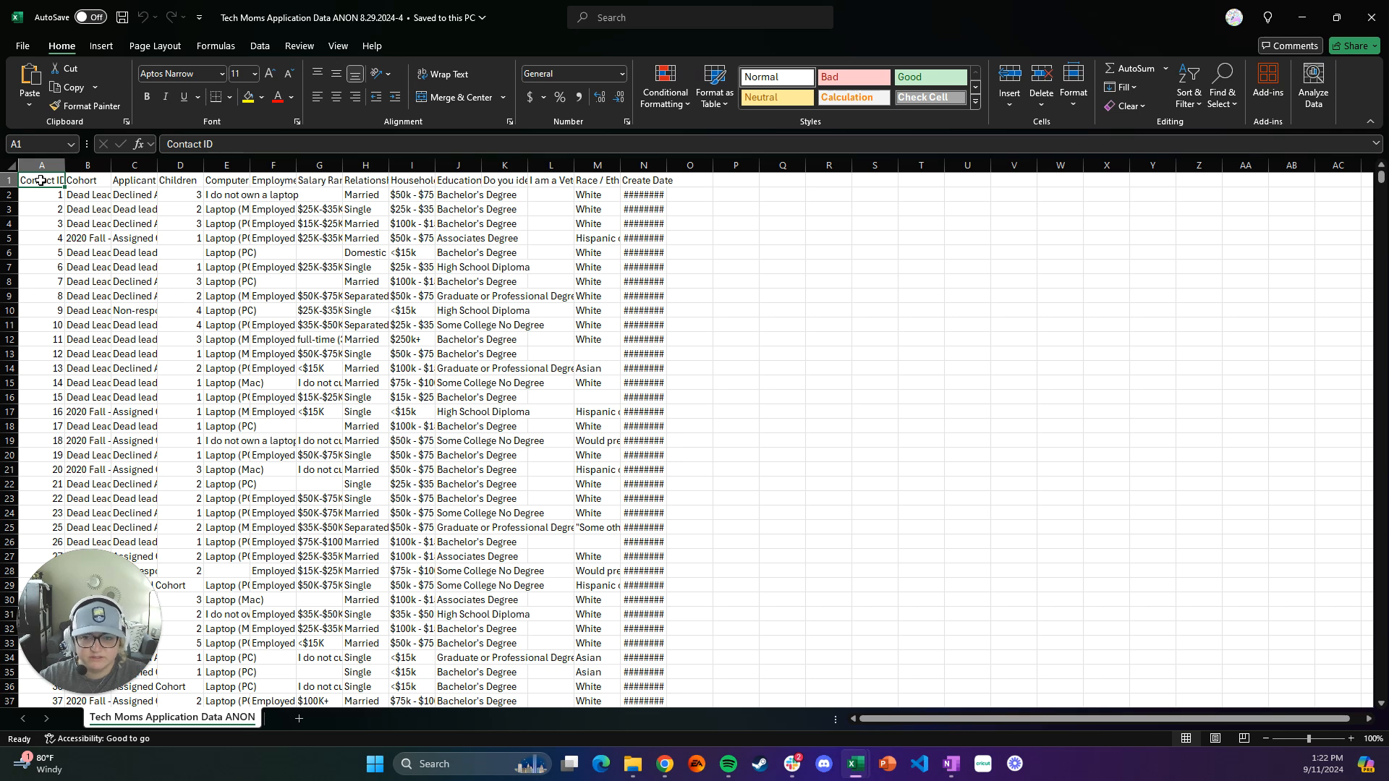
key("ctrl+shift+Right")
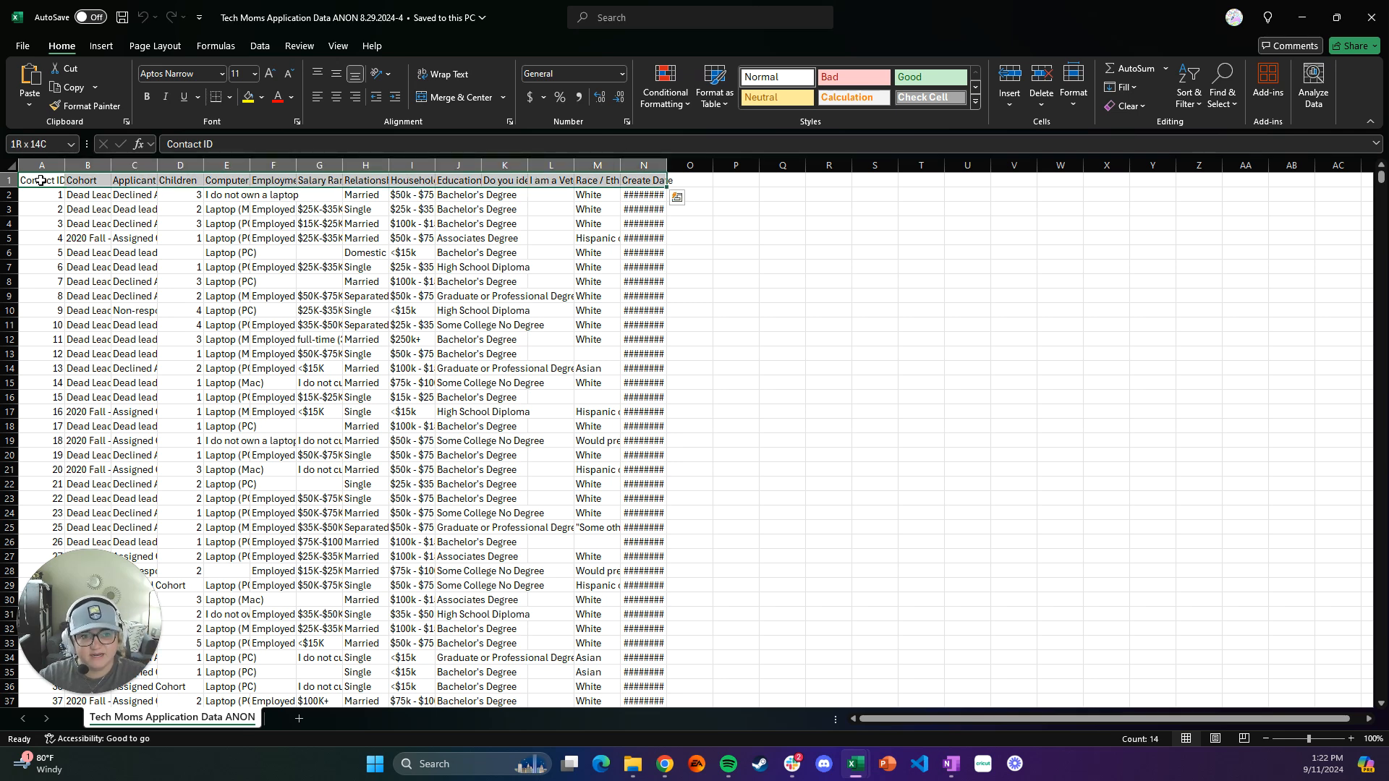
left_click(41, 180)
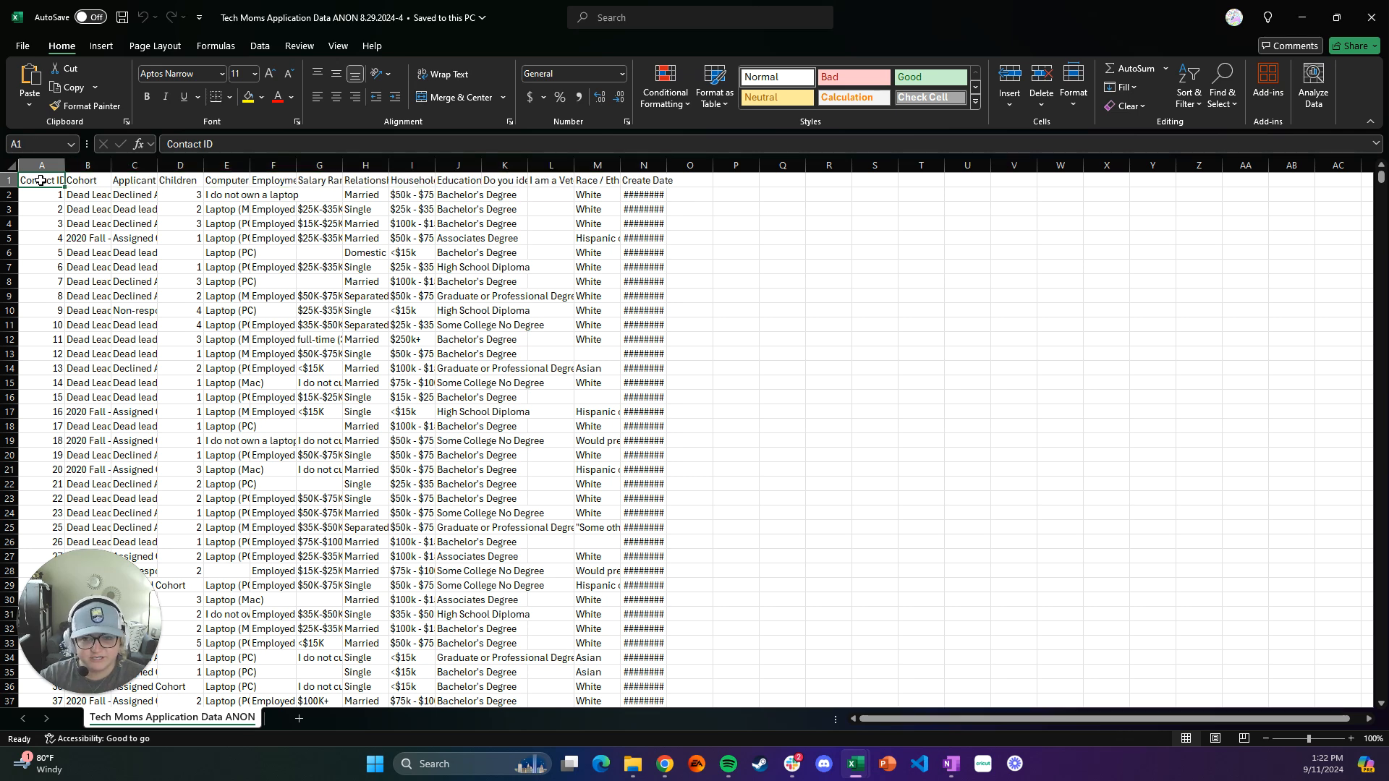
key("ctrl+shift+Right")
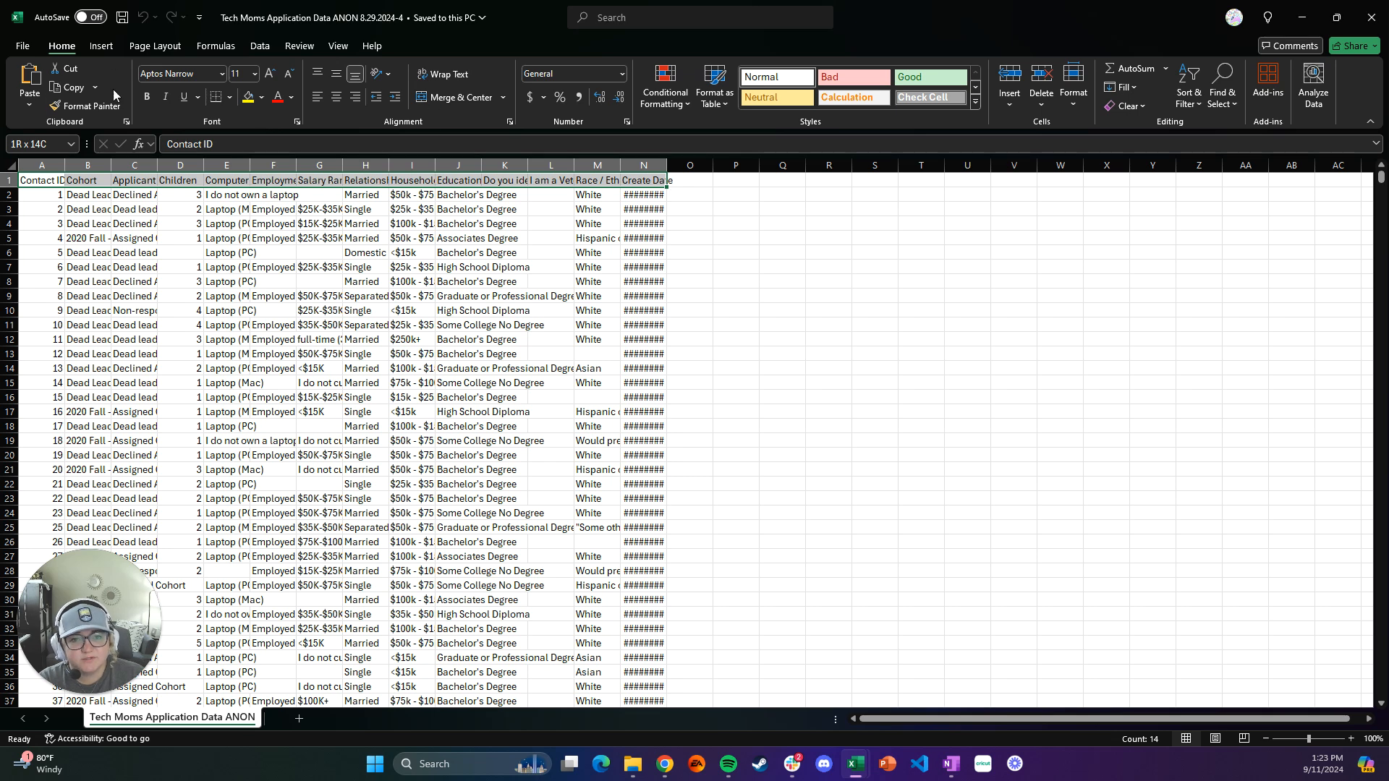
left_click(262, 99)
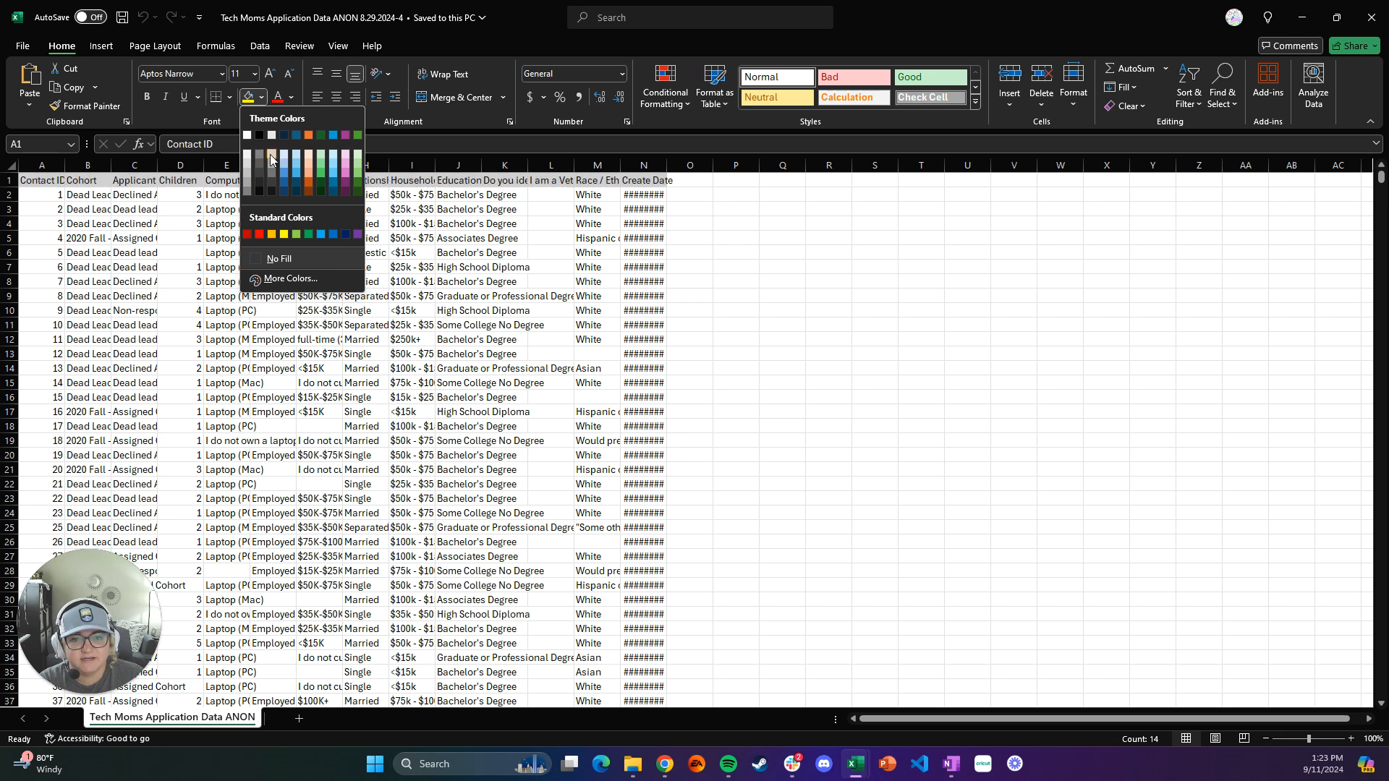
left_click(270, 154)
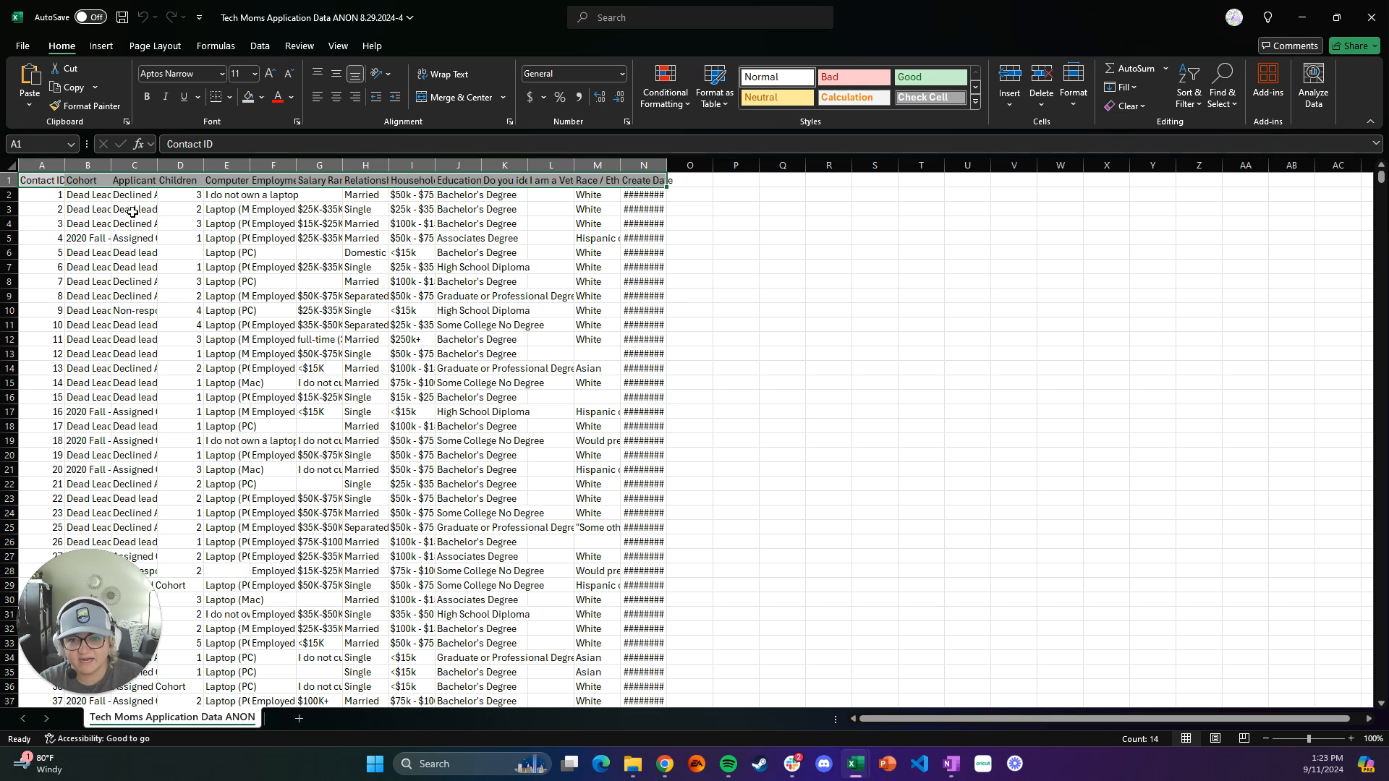
left_click(148, 97)
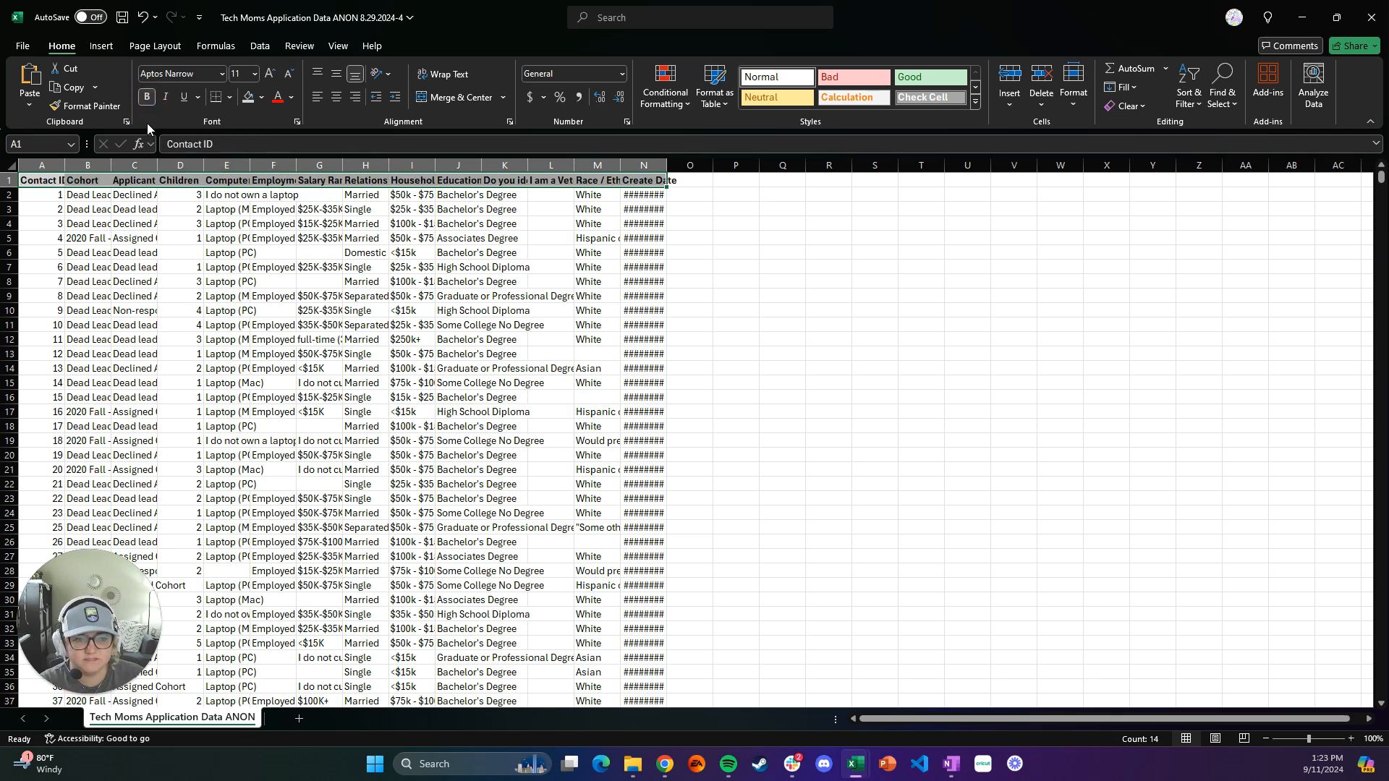
left_click(149, 208)
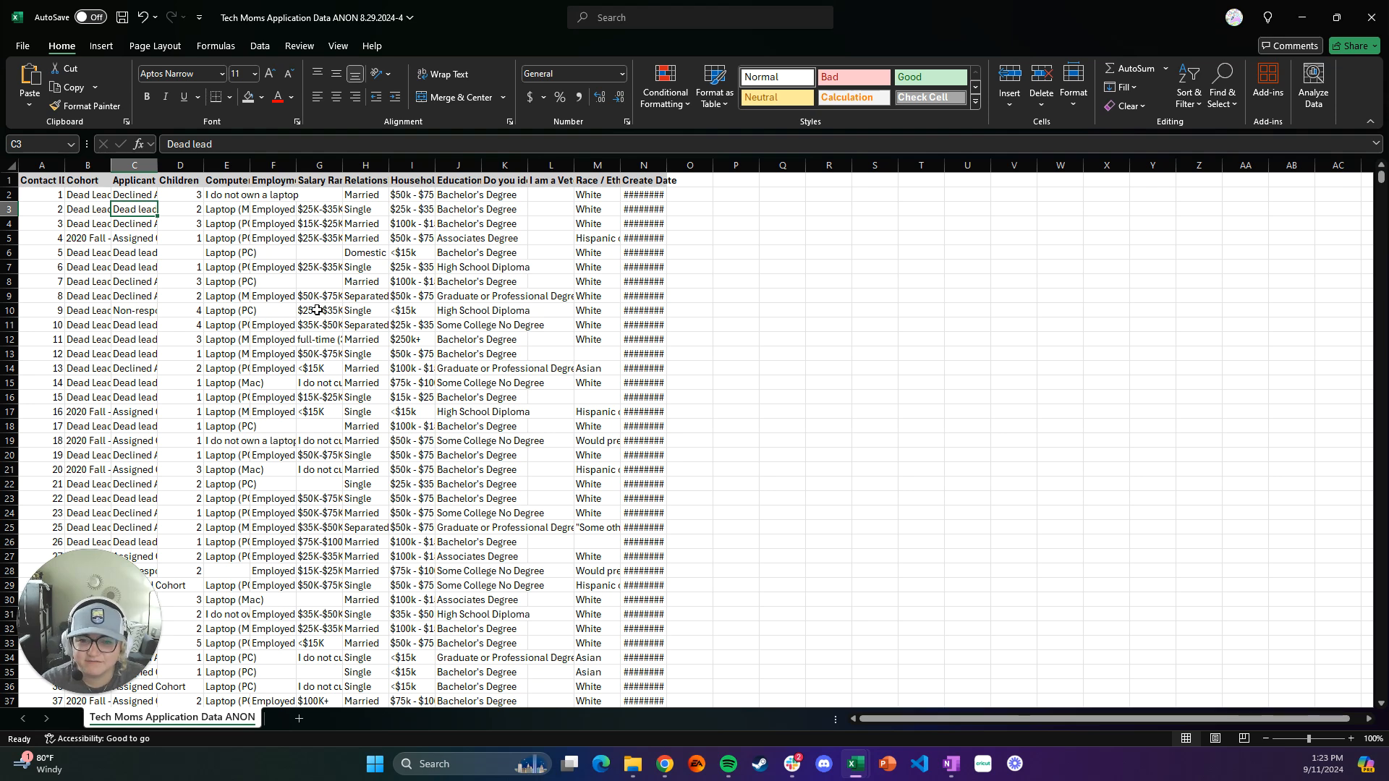
left_click_drag(64, 171, 87, 173)
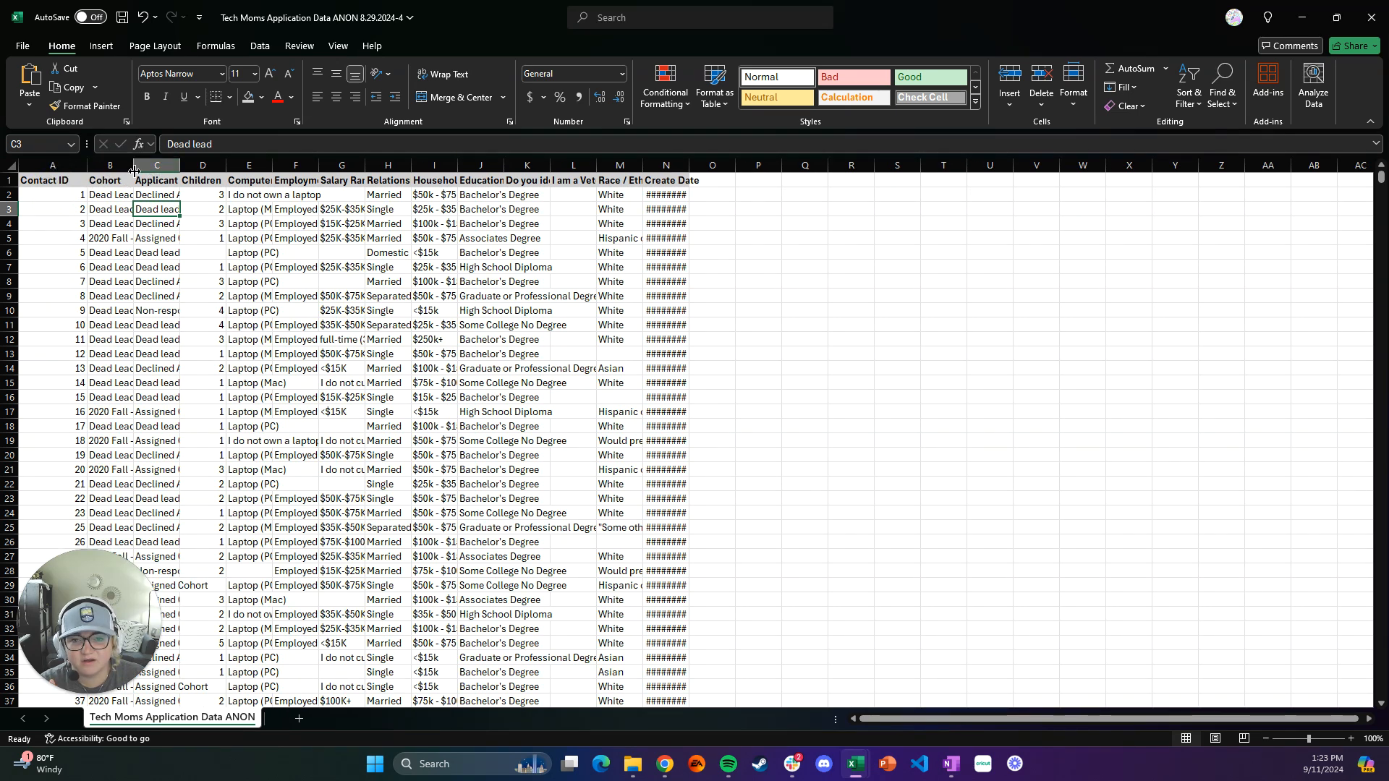
left_click_drag(134, 165, 460, 167)
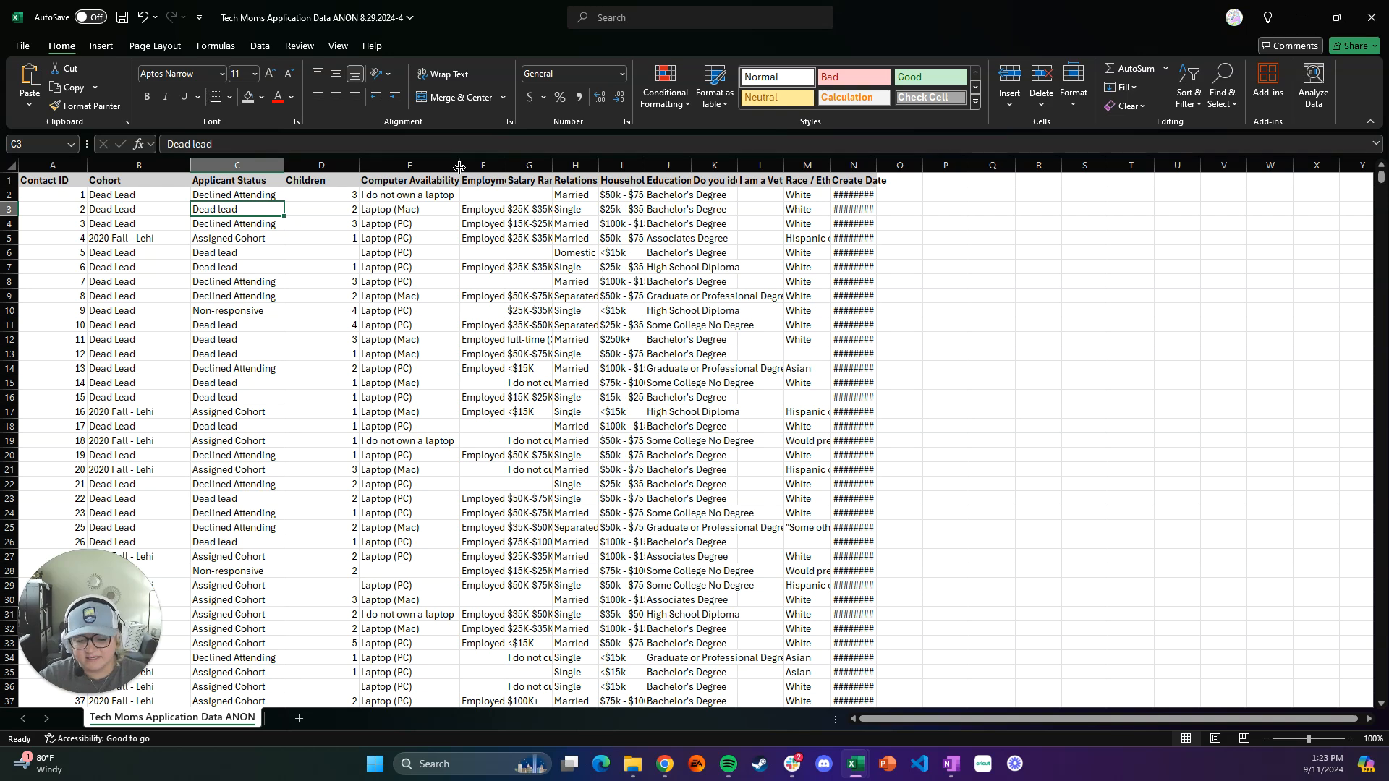
key("ctrl+z")
key("ctrl+z")
key("ctrl+z")
key("ctrl+z")
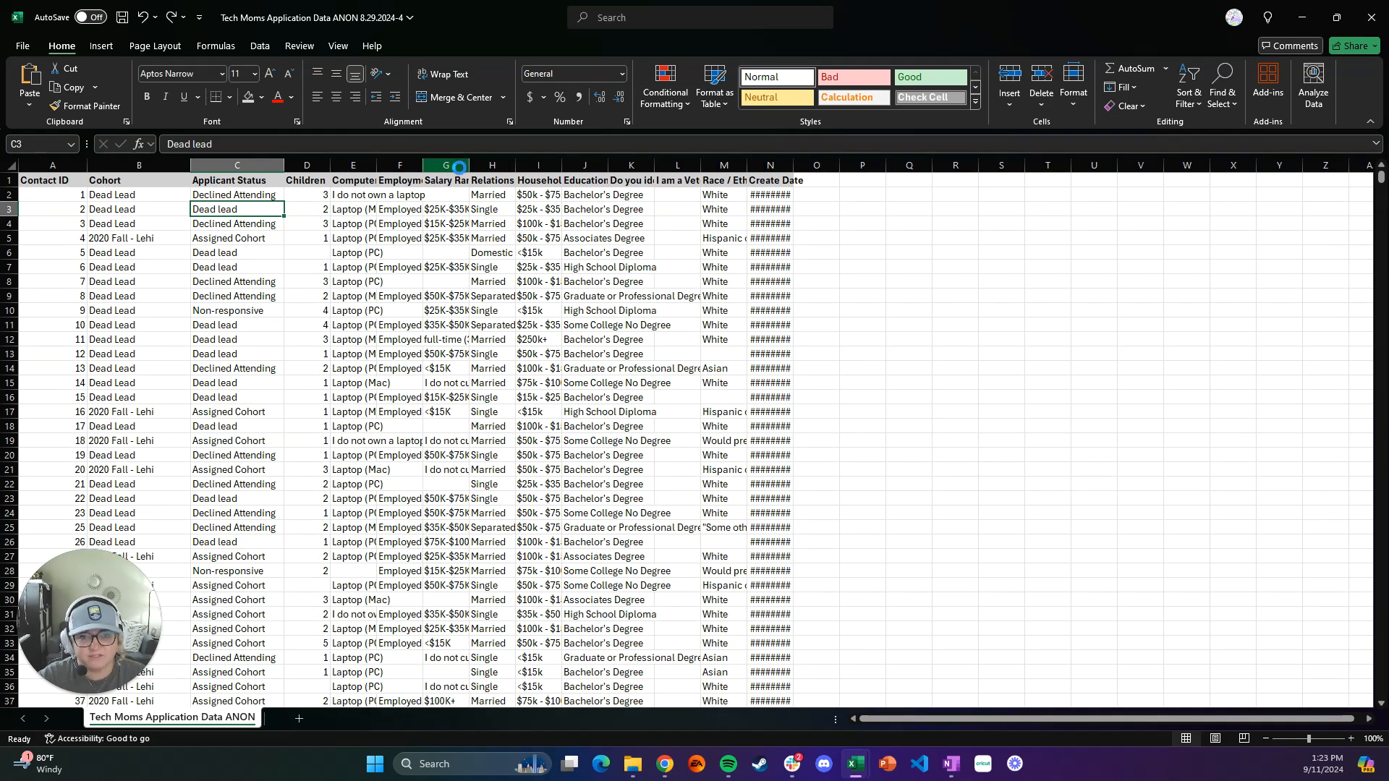
key("ctrl+z")
key("ctrl+z")
key("ctrl+z")
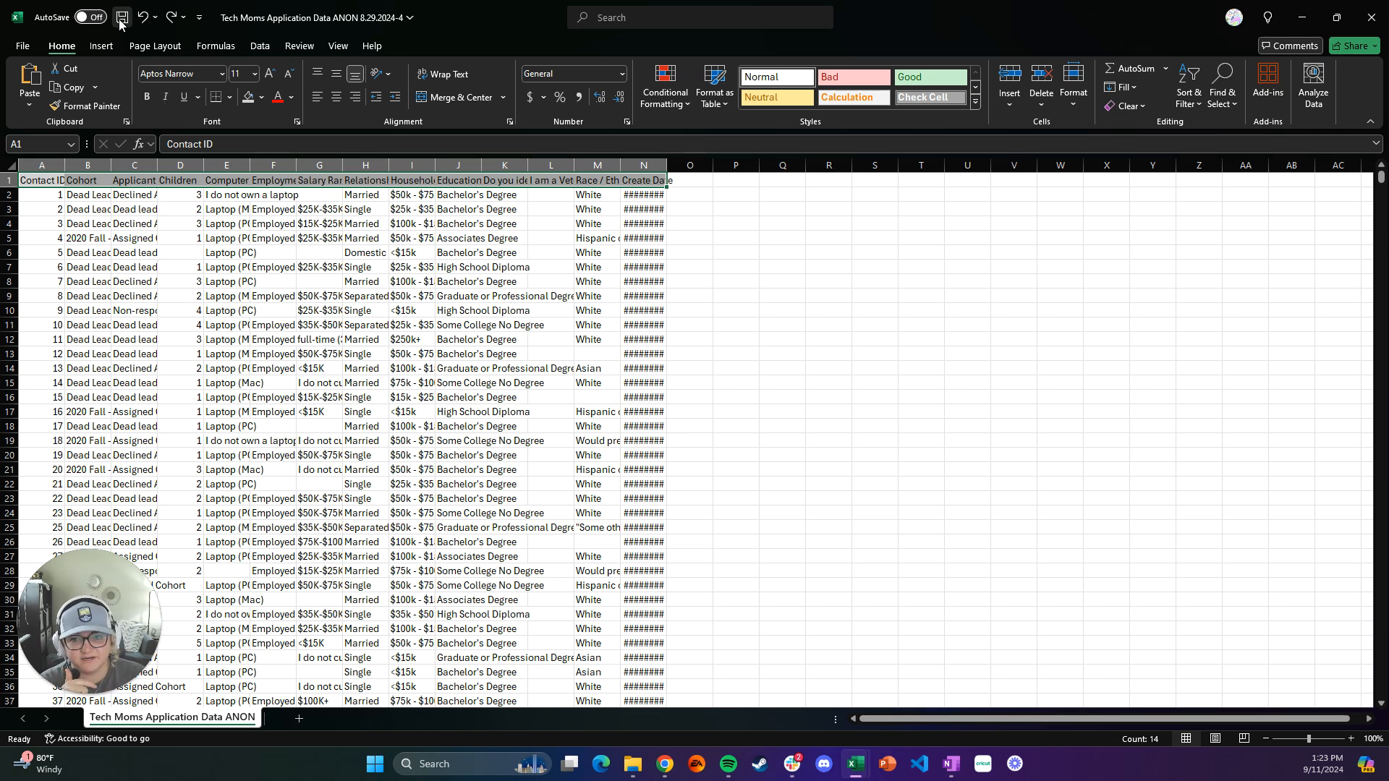
left_click(172, 18)
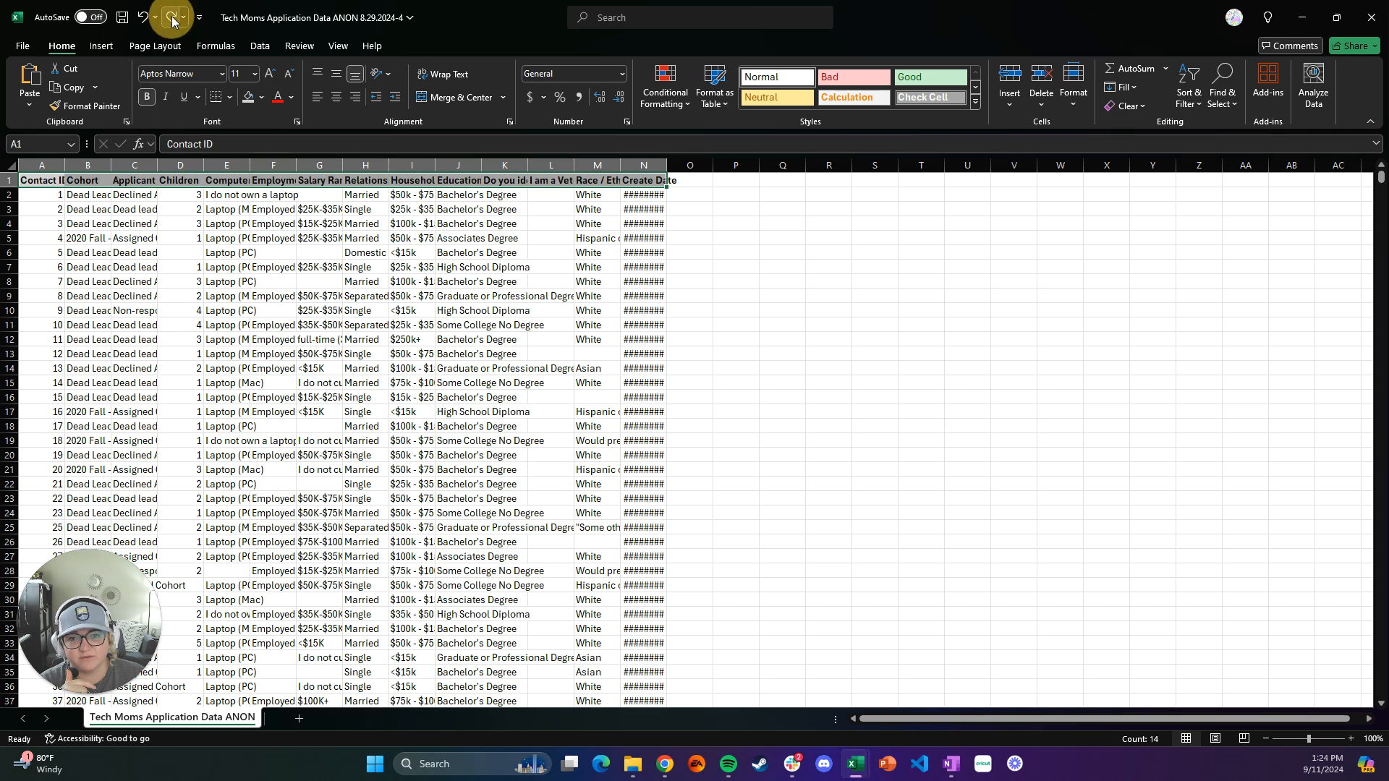
Auto-fit the width of every column in the sheet to its contents
left_click(82, 197)
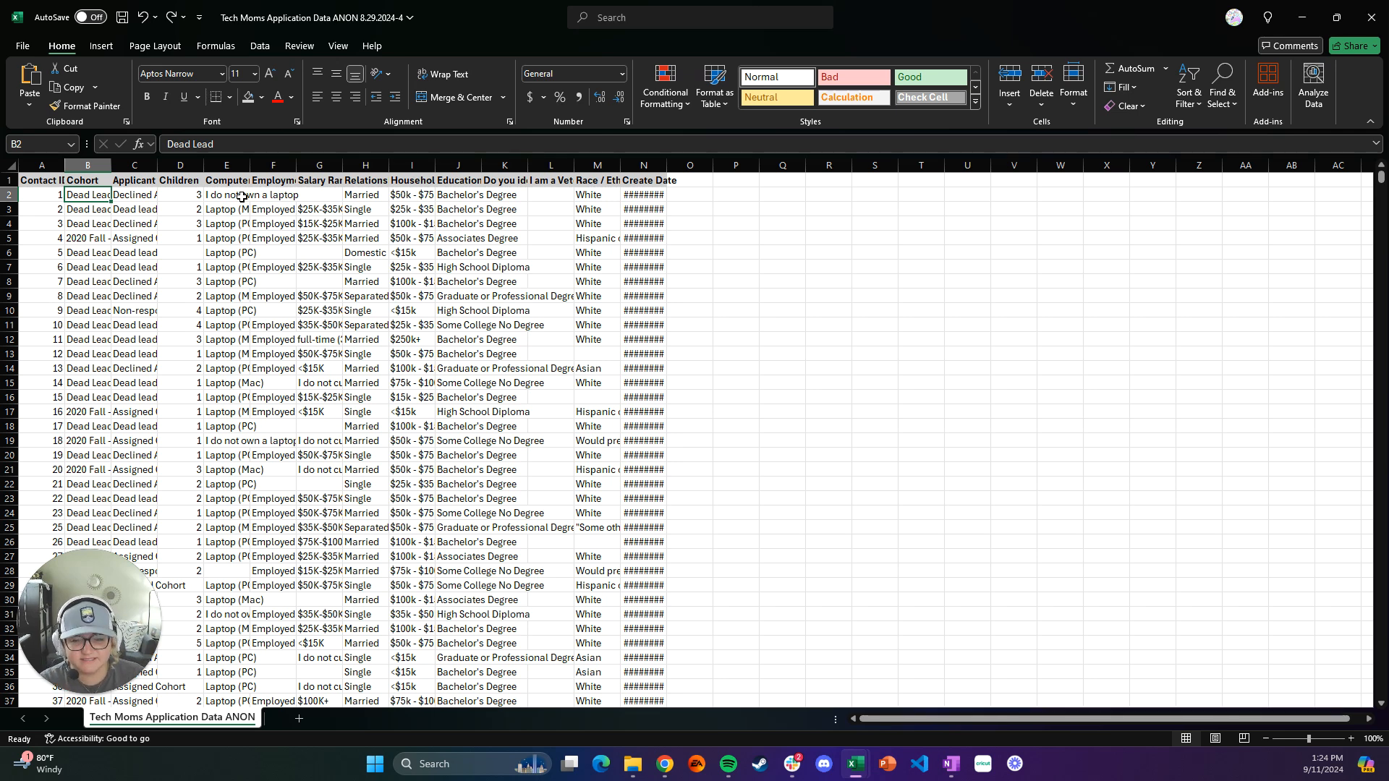
left_click(9, 165)
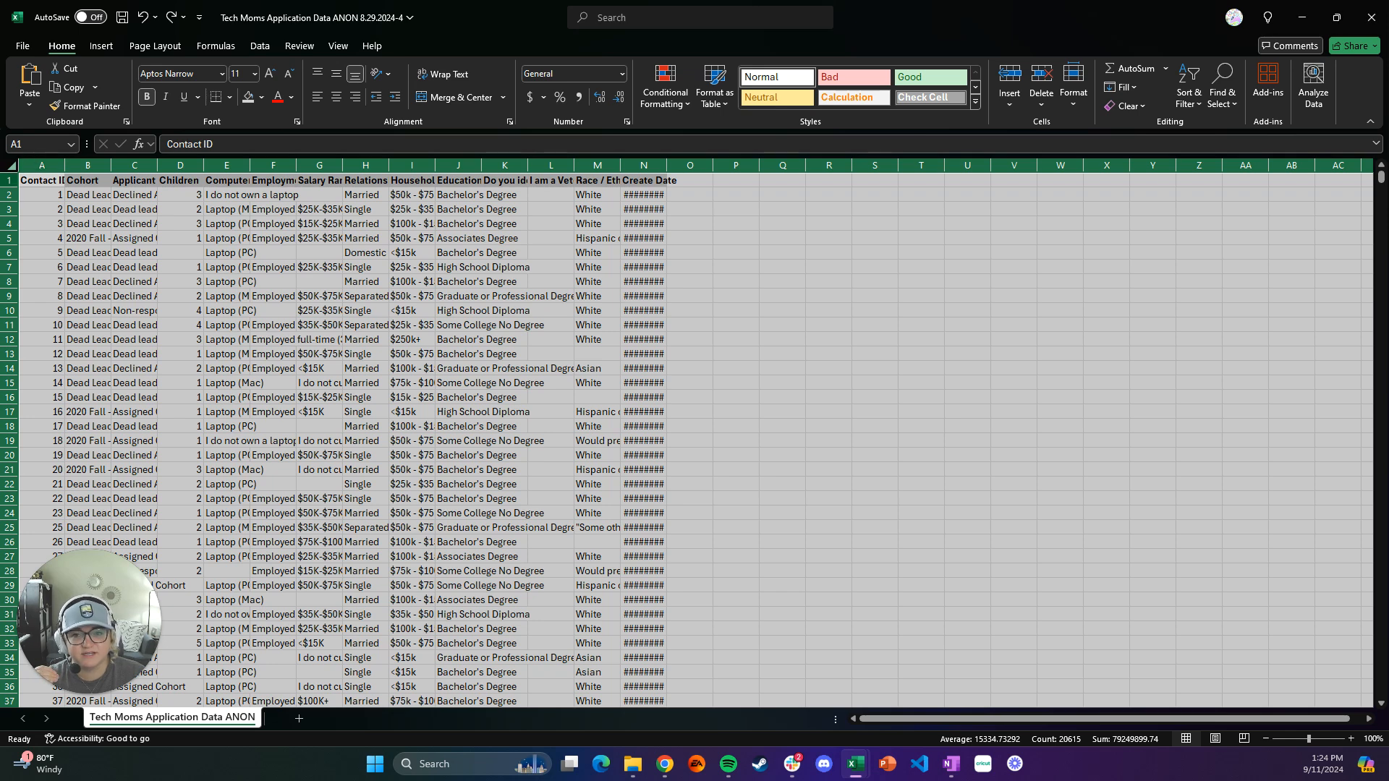
double_click(65, 166)
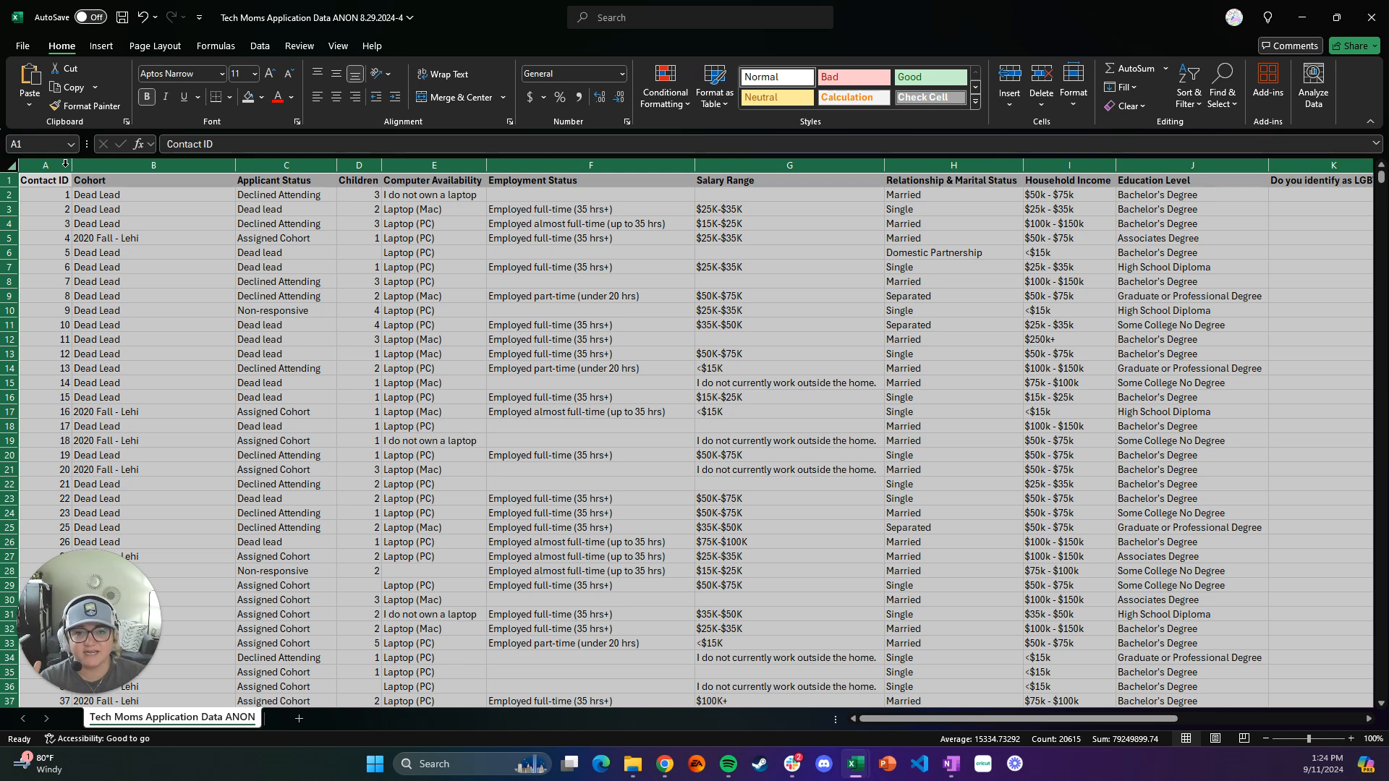
left_click(152, 220)
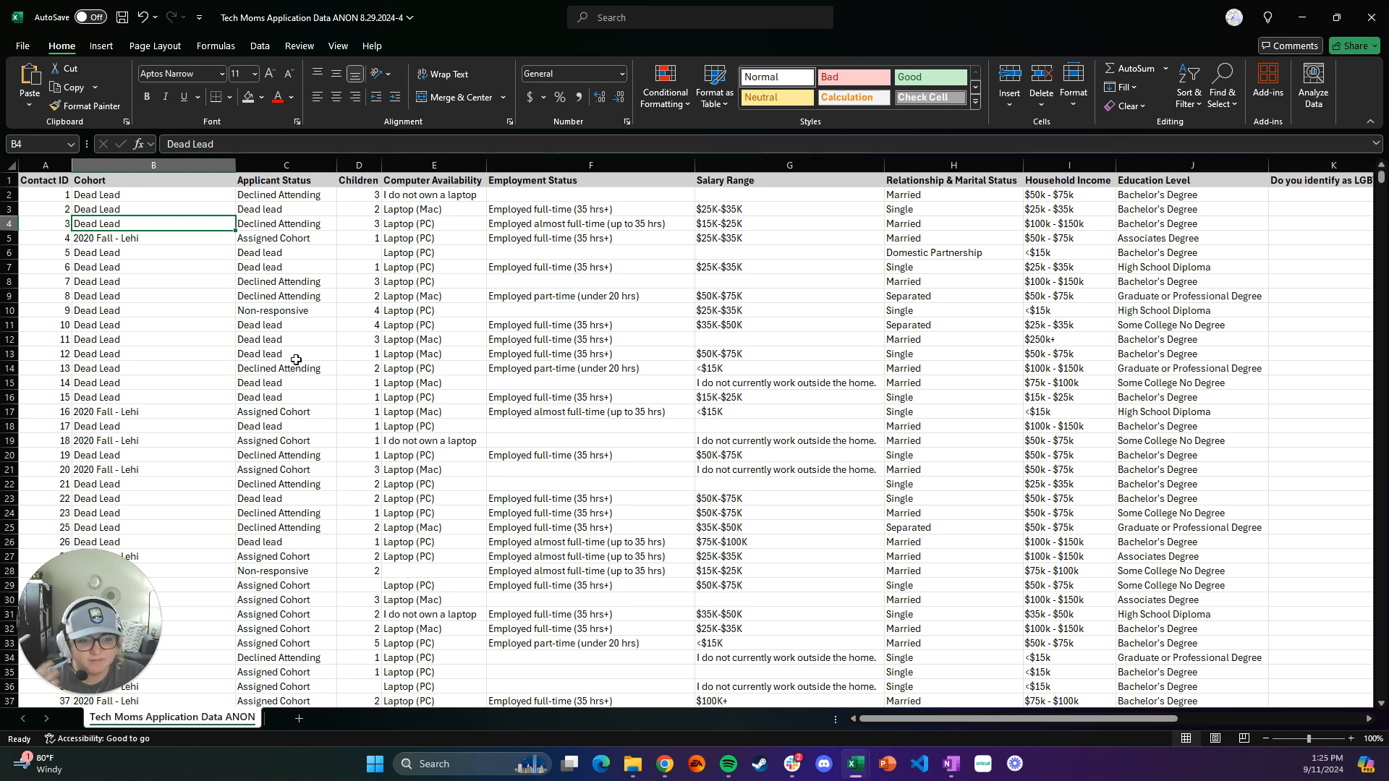
Look through the applicant rows down to around row 500, examining the Cohort, Applicant Status, Employment Status and Education Level entries
scroll(296, 360, "down", 20)
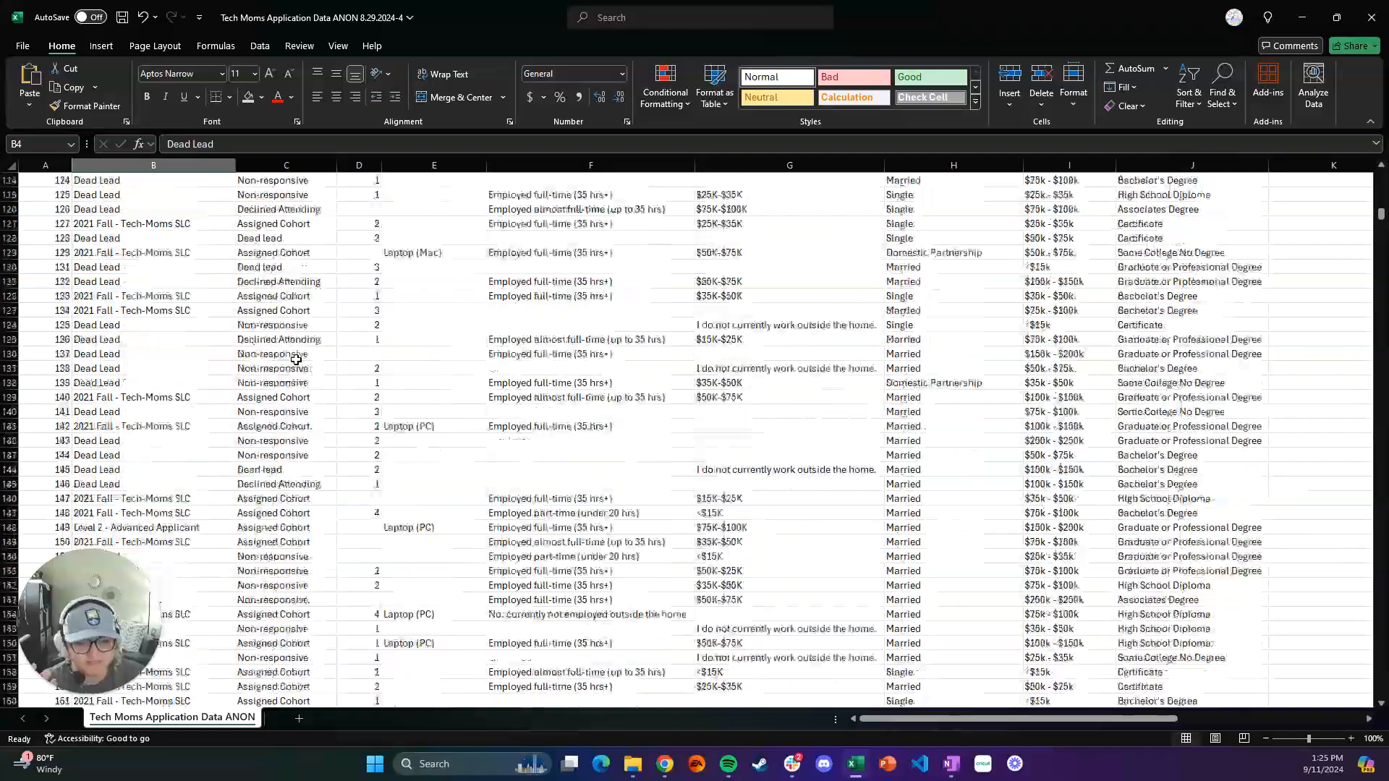
scroll(296, 359, "down", 20)
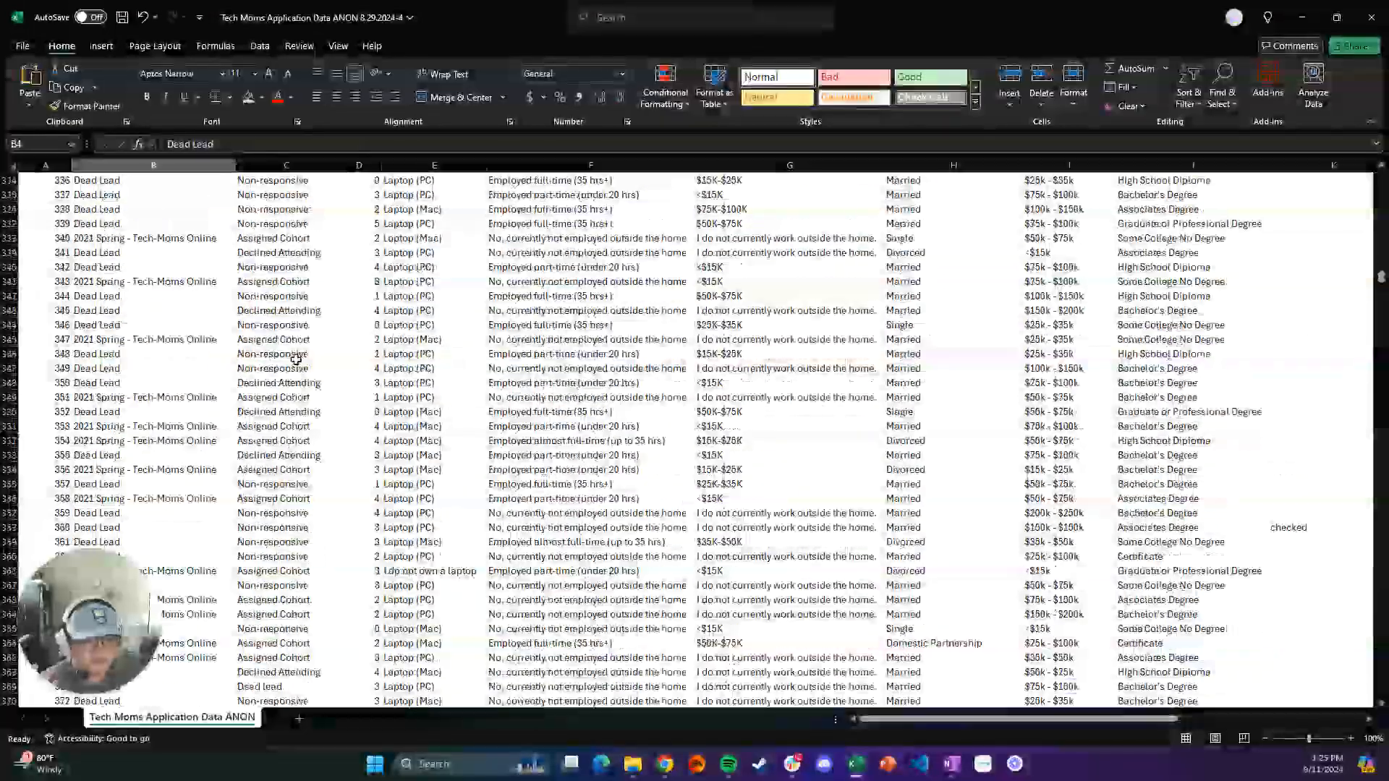
scroll(406, 500, "down", 8)
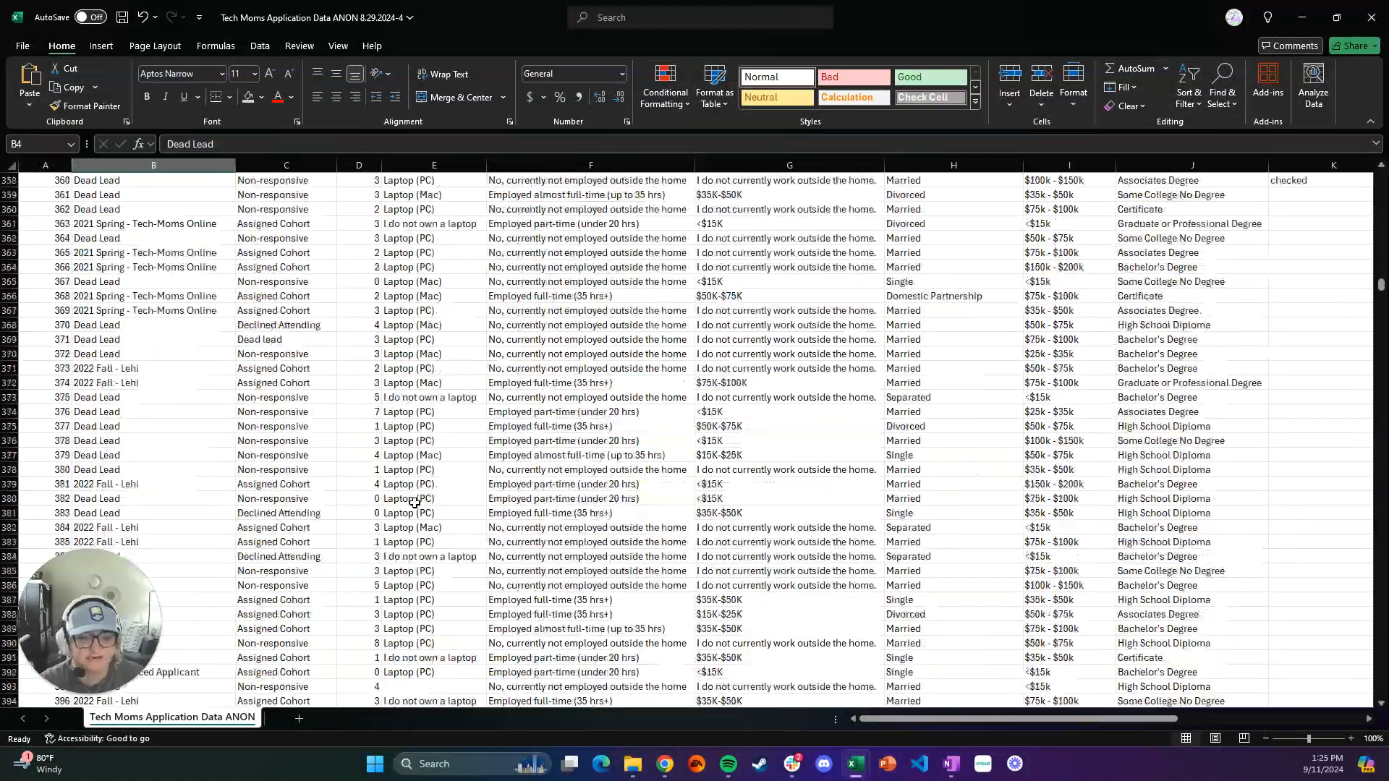
scroll(414, 502, "down", 20)
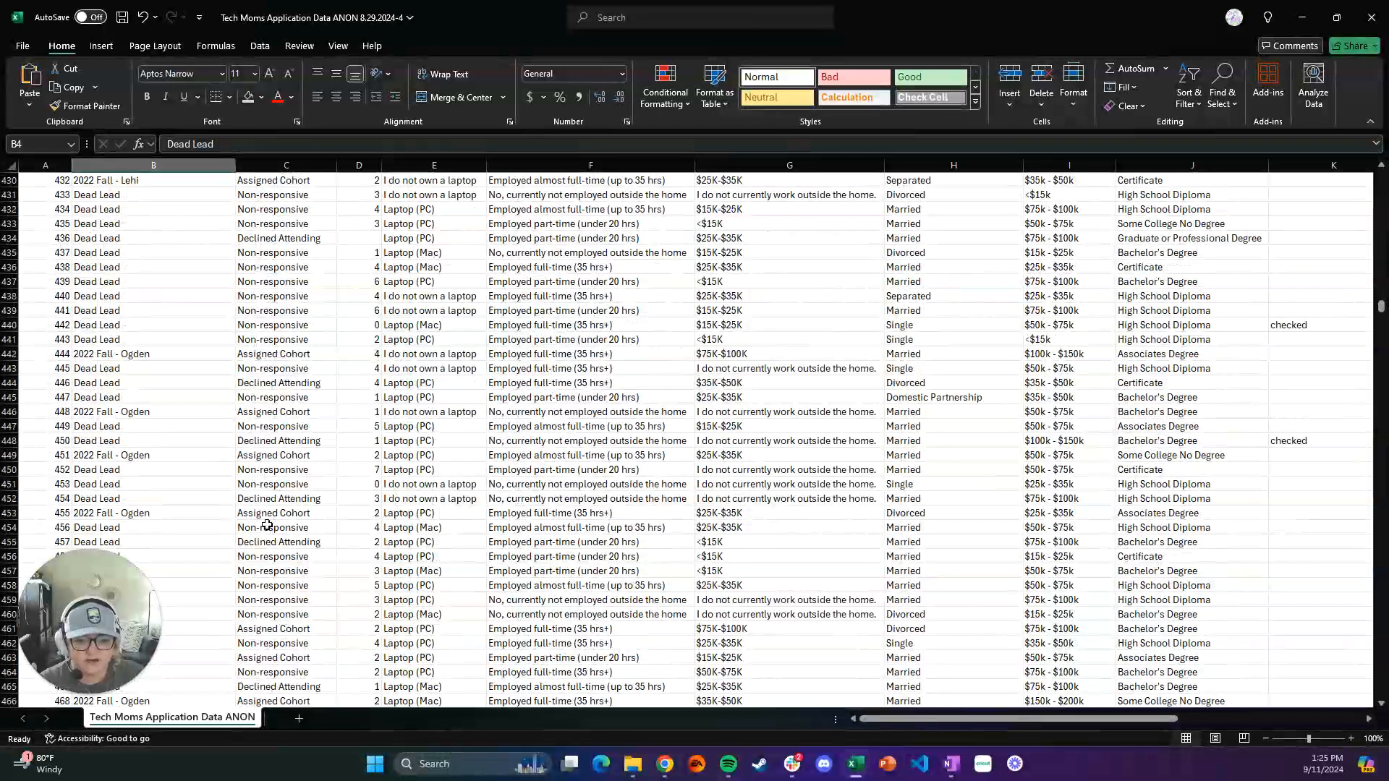
scroll(267, 526, "down", 13)
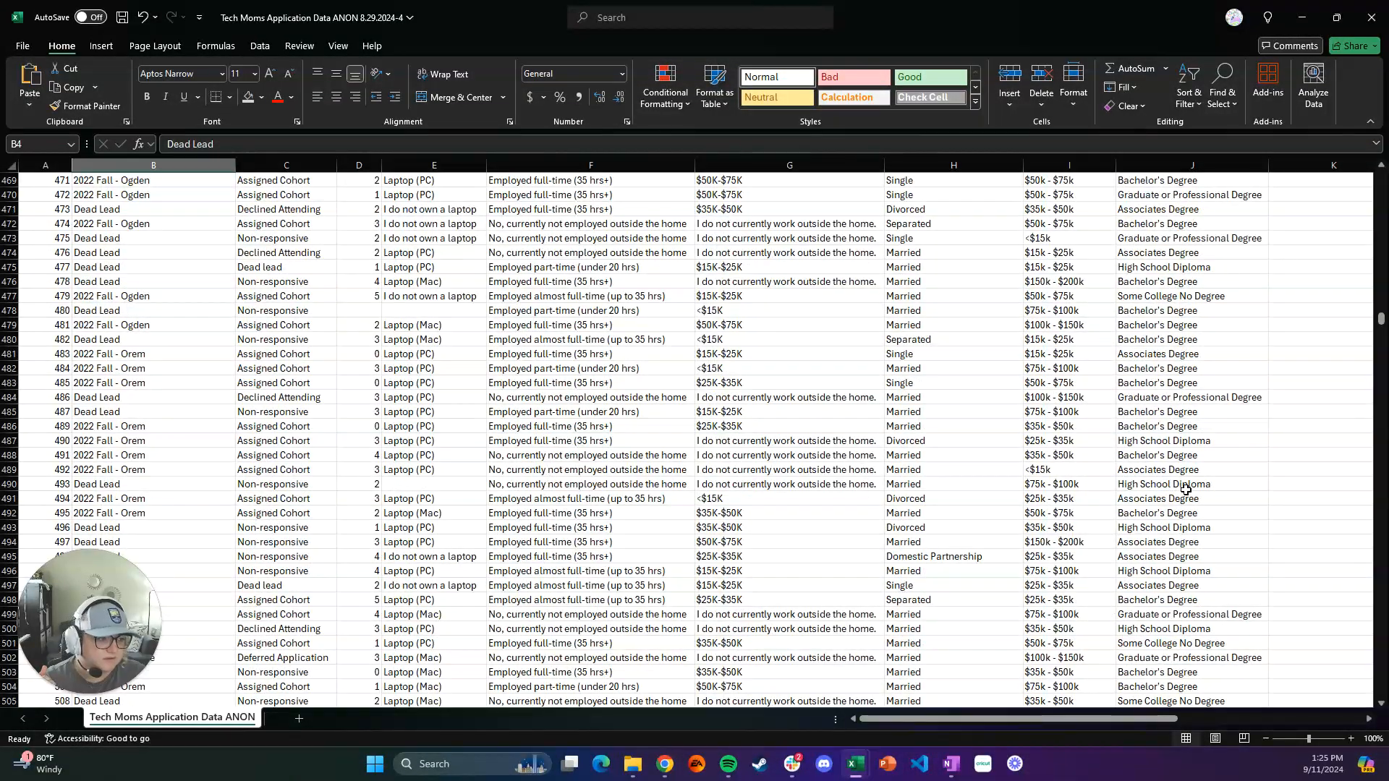
left_click_drag(1166, 594, 1166, 601)
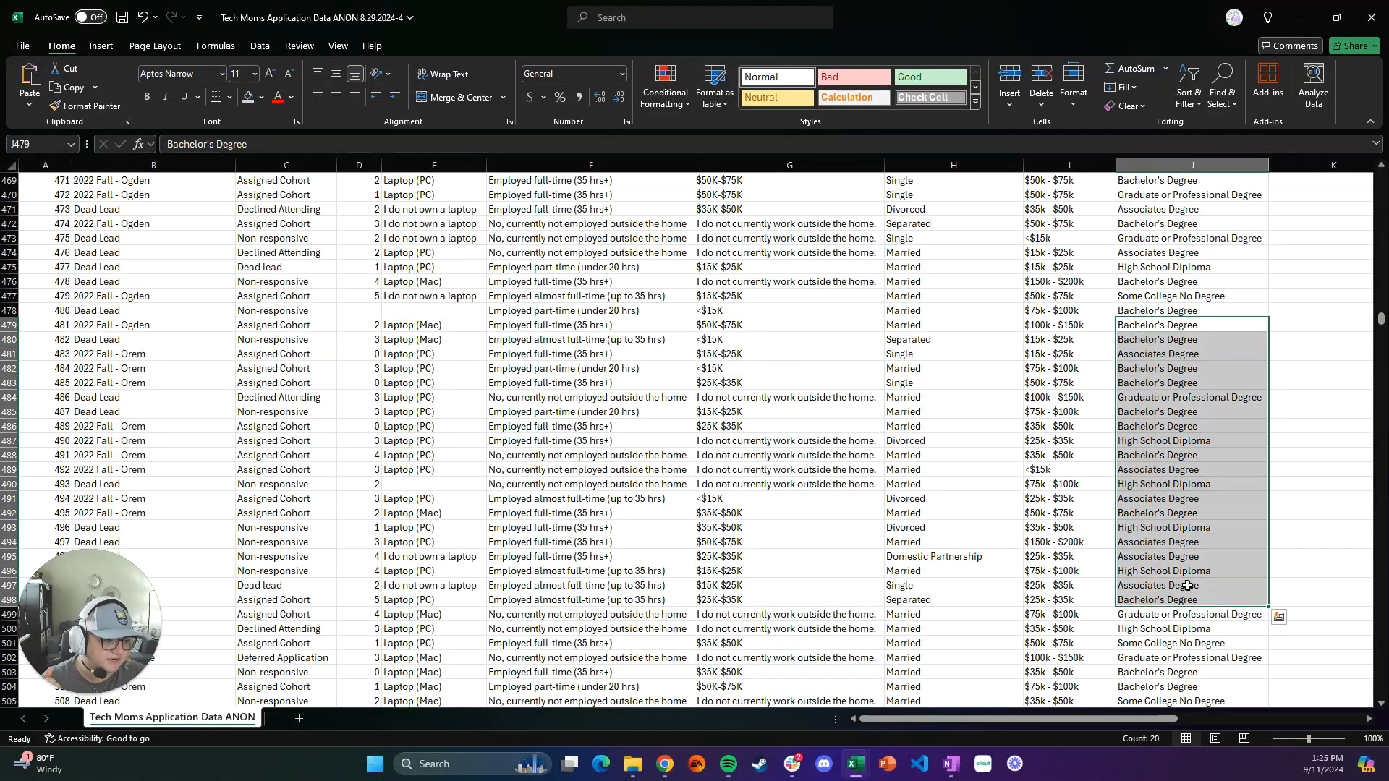
scroll(1199, 619, "down", 3)
scroll(1199, 620, "down", 2)
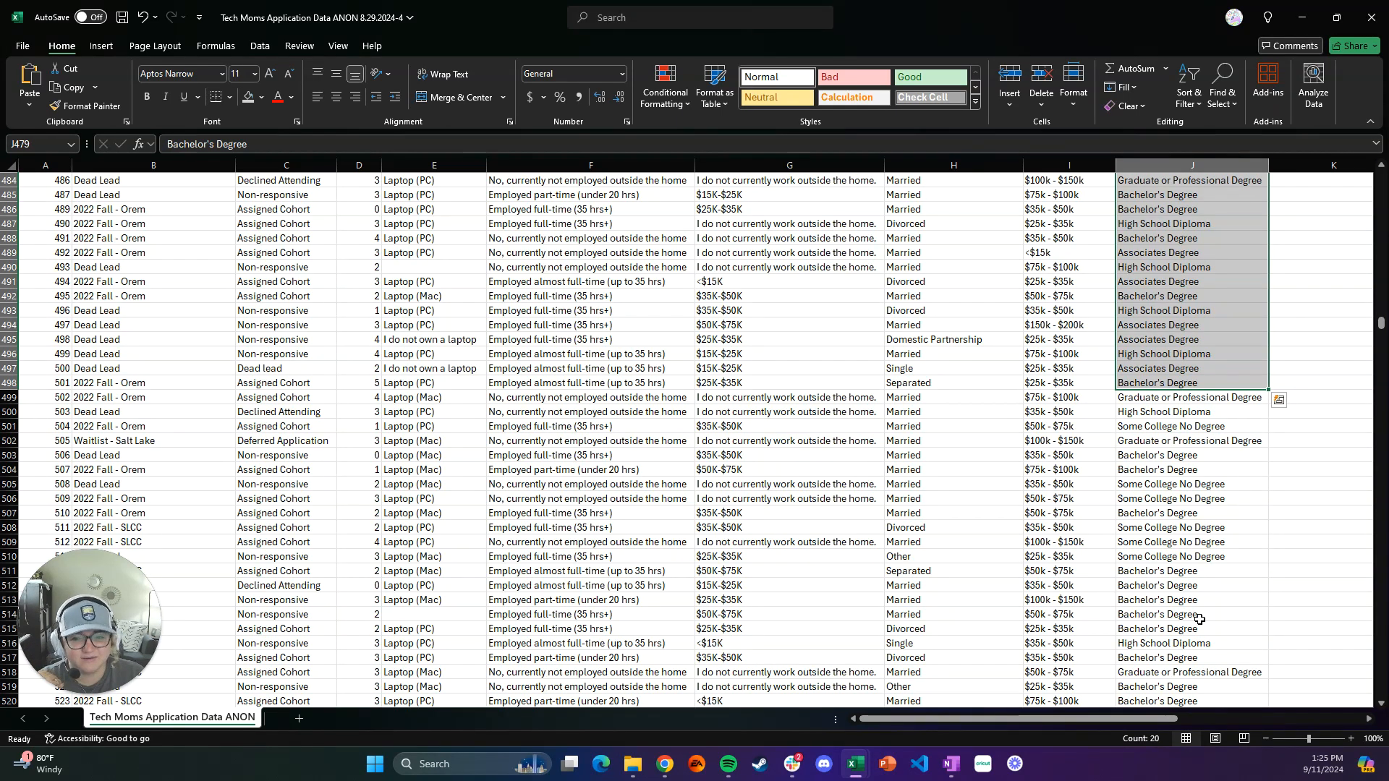
left_click(622, 371)
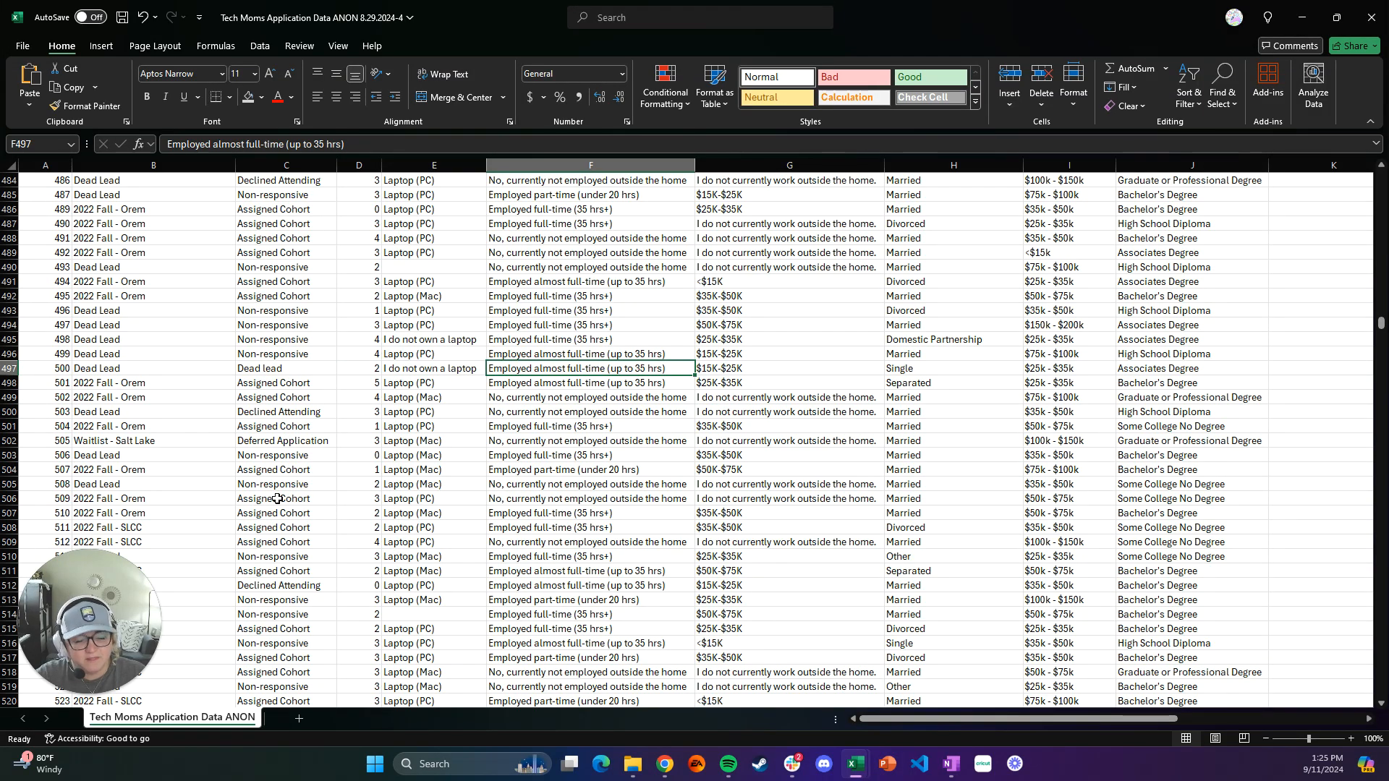
Add filters to the header cells A1:N1
scroll(277, 499, "up", 20)
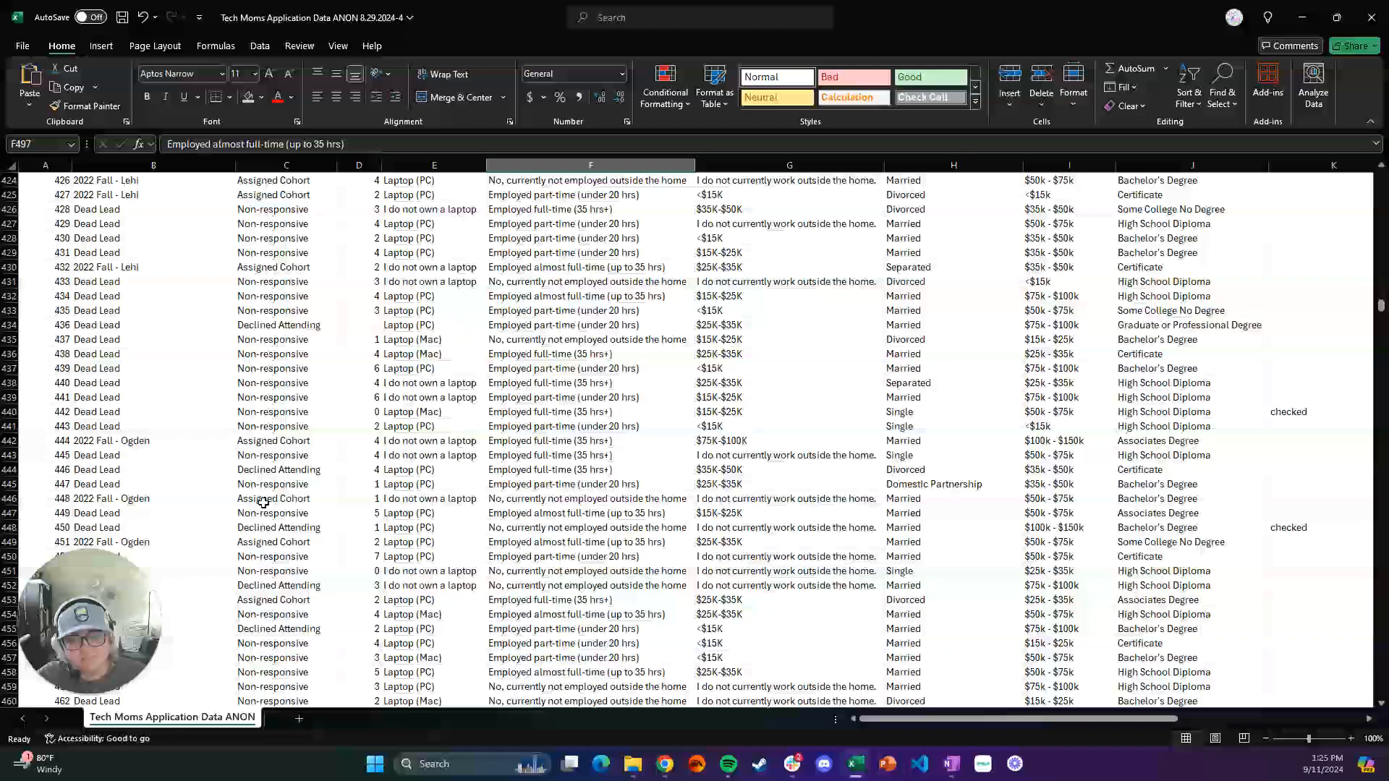
scroll(263, 502, "up", 20)
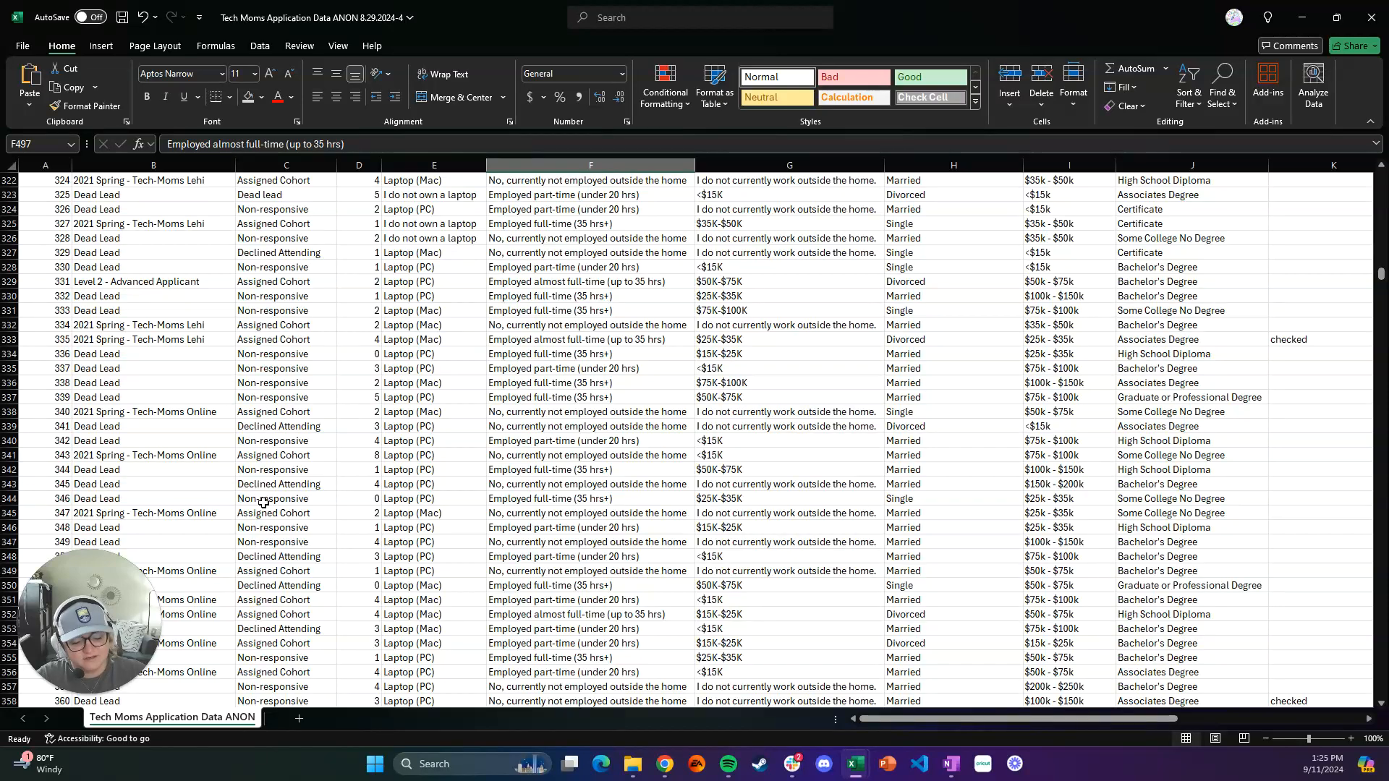
key("ctrl+z")
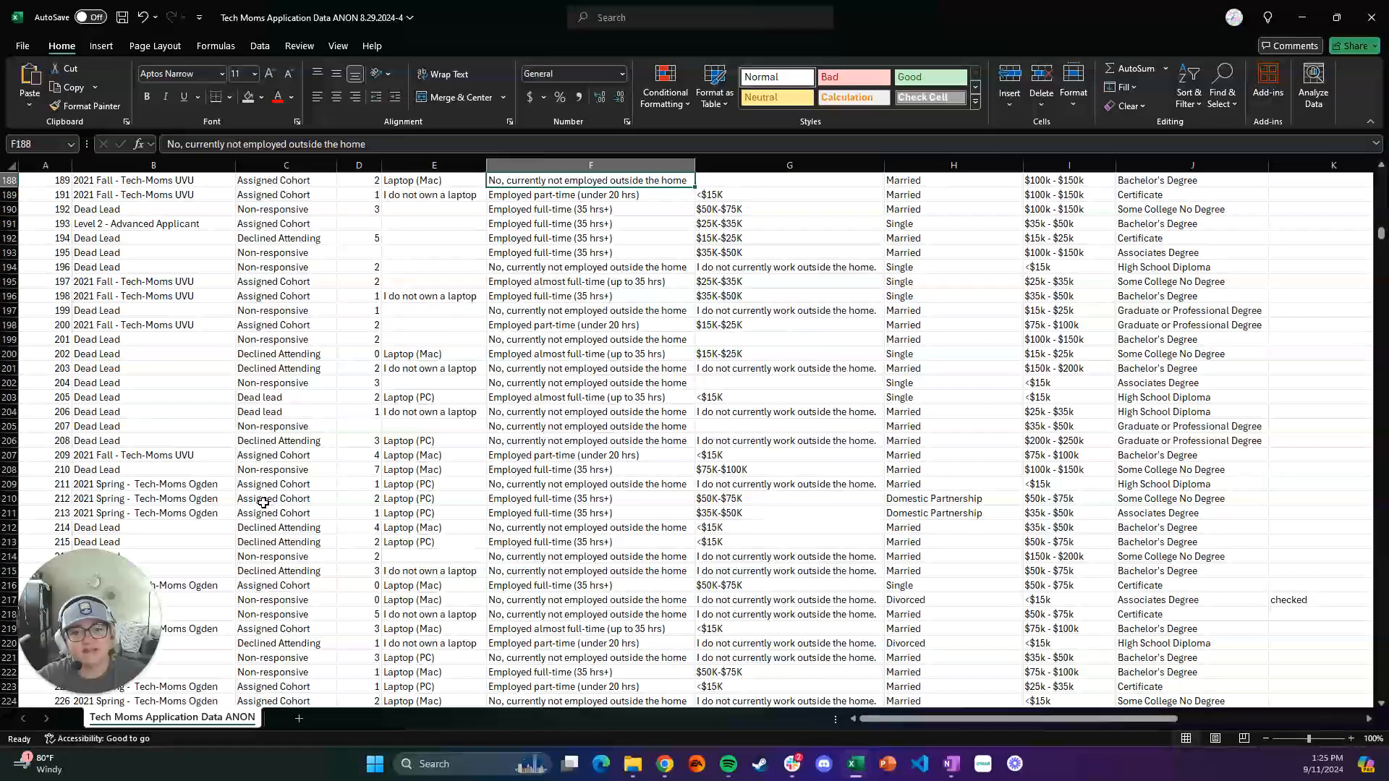
key("Left")
key("Left")
key("Left")
key("Left")
key("ctrl+Up")
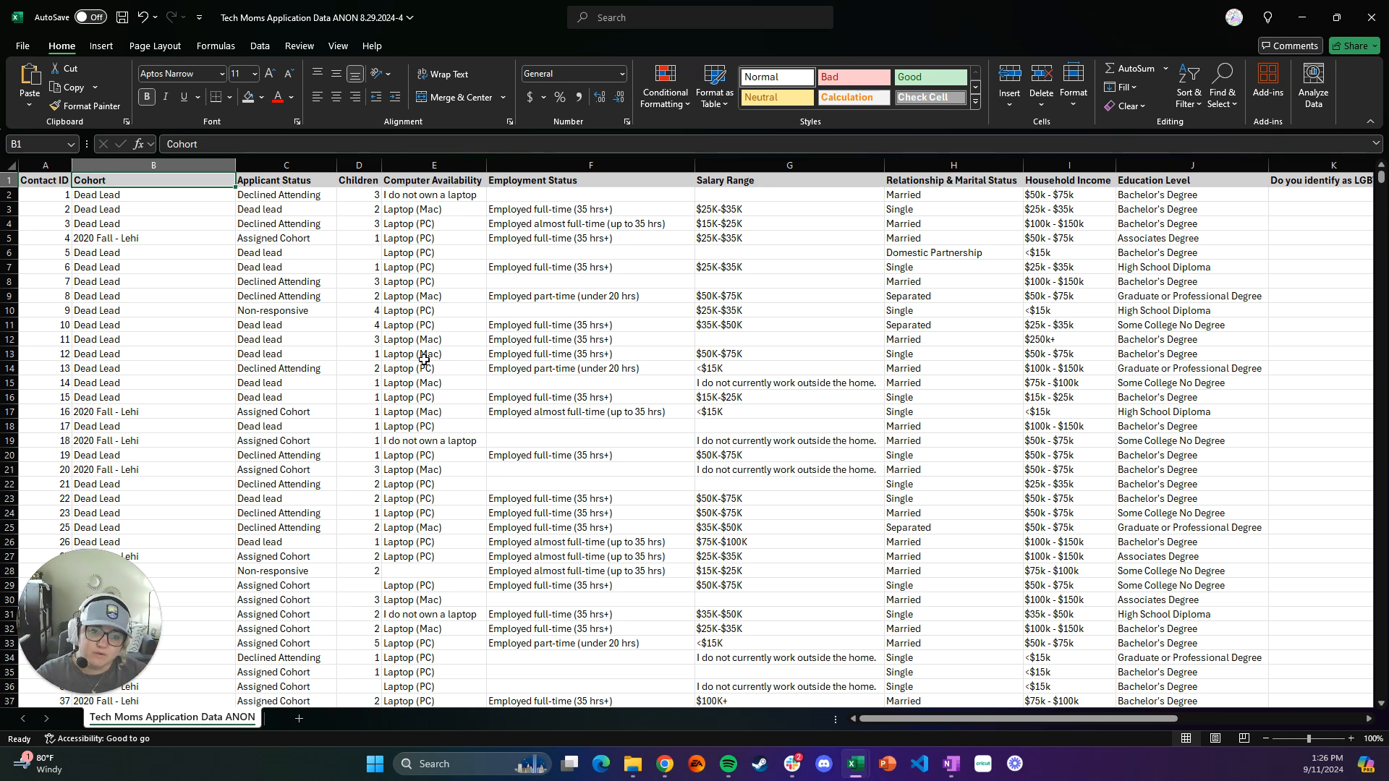
left_click(54, 183)
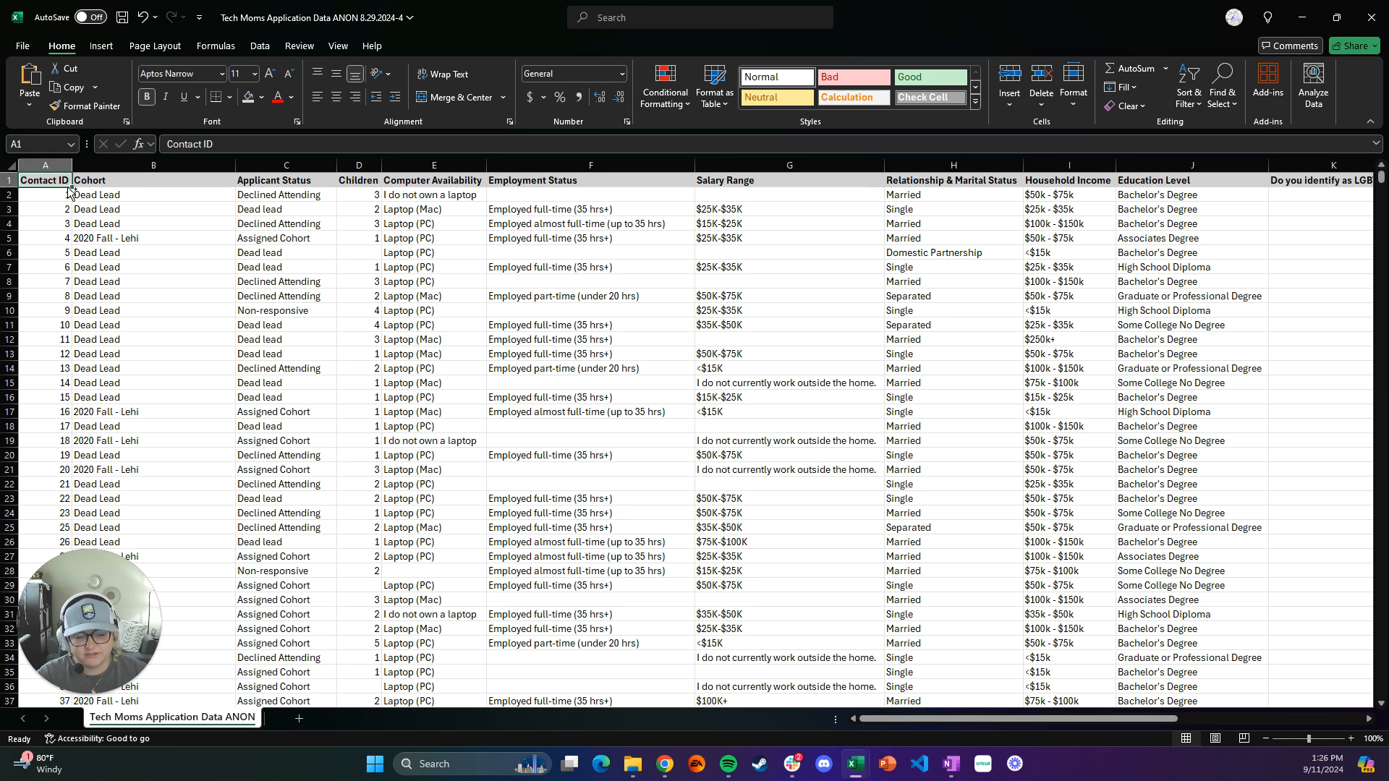
key("ctrl+shift+Right")
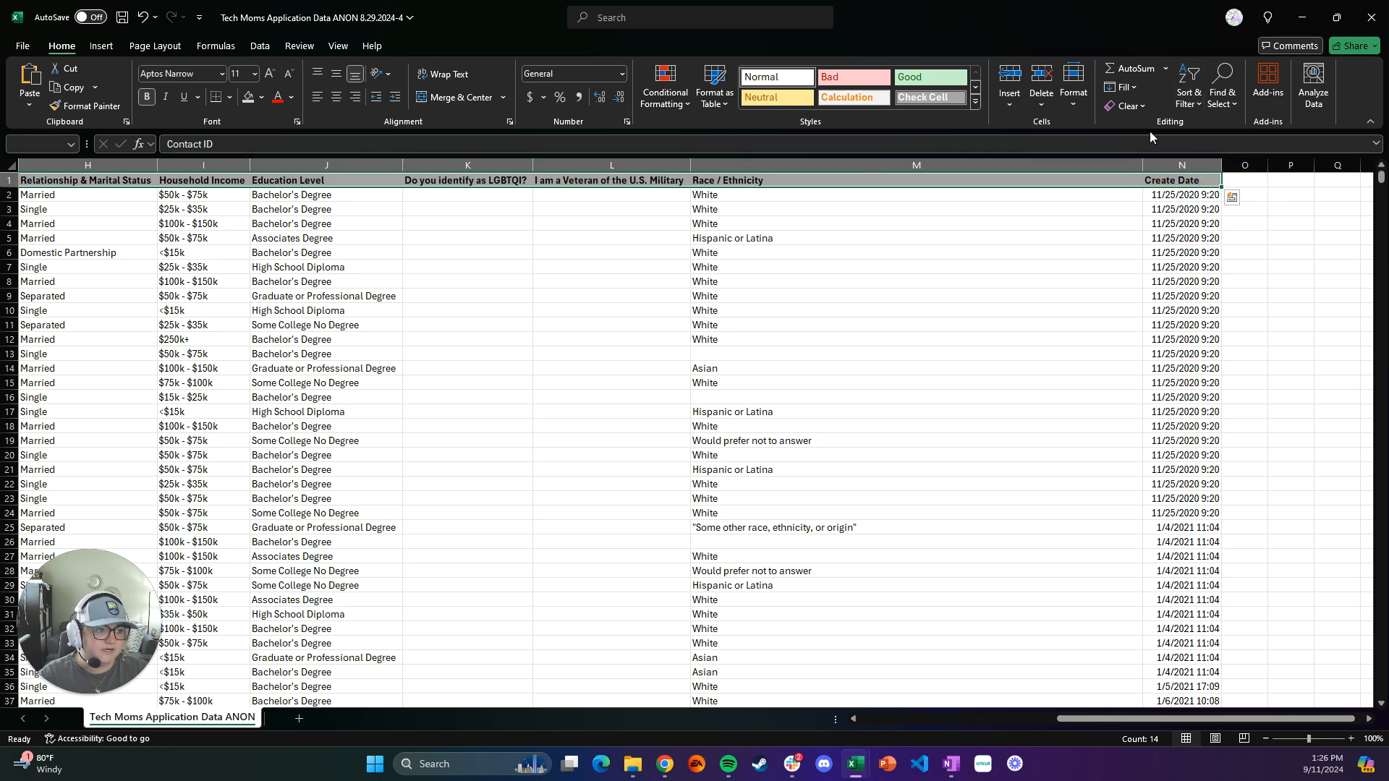
left_click(1194, 87)
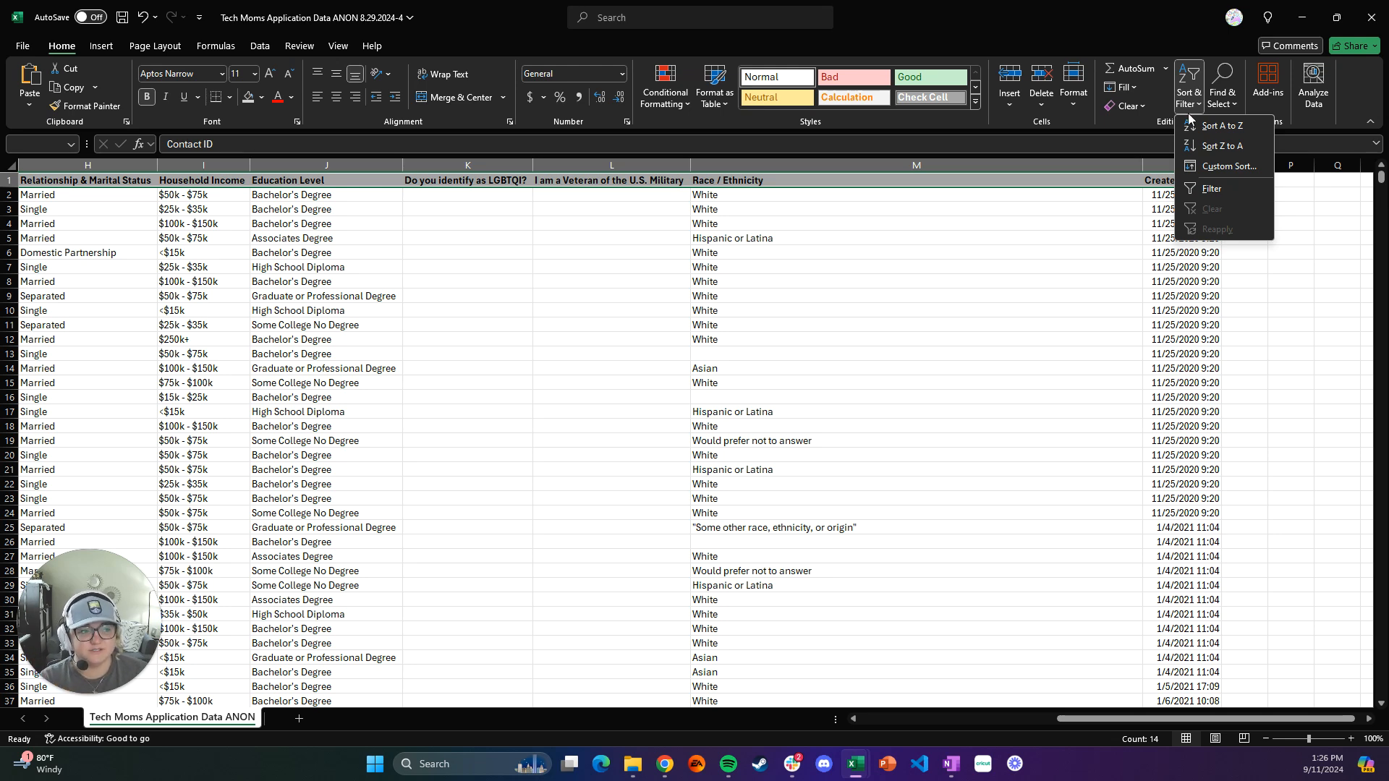
left_click(1212, 189)
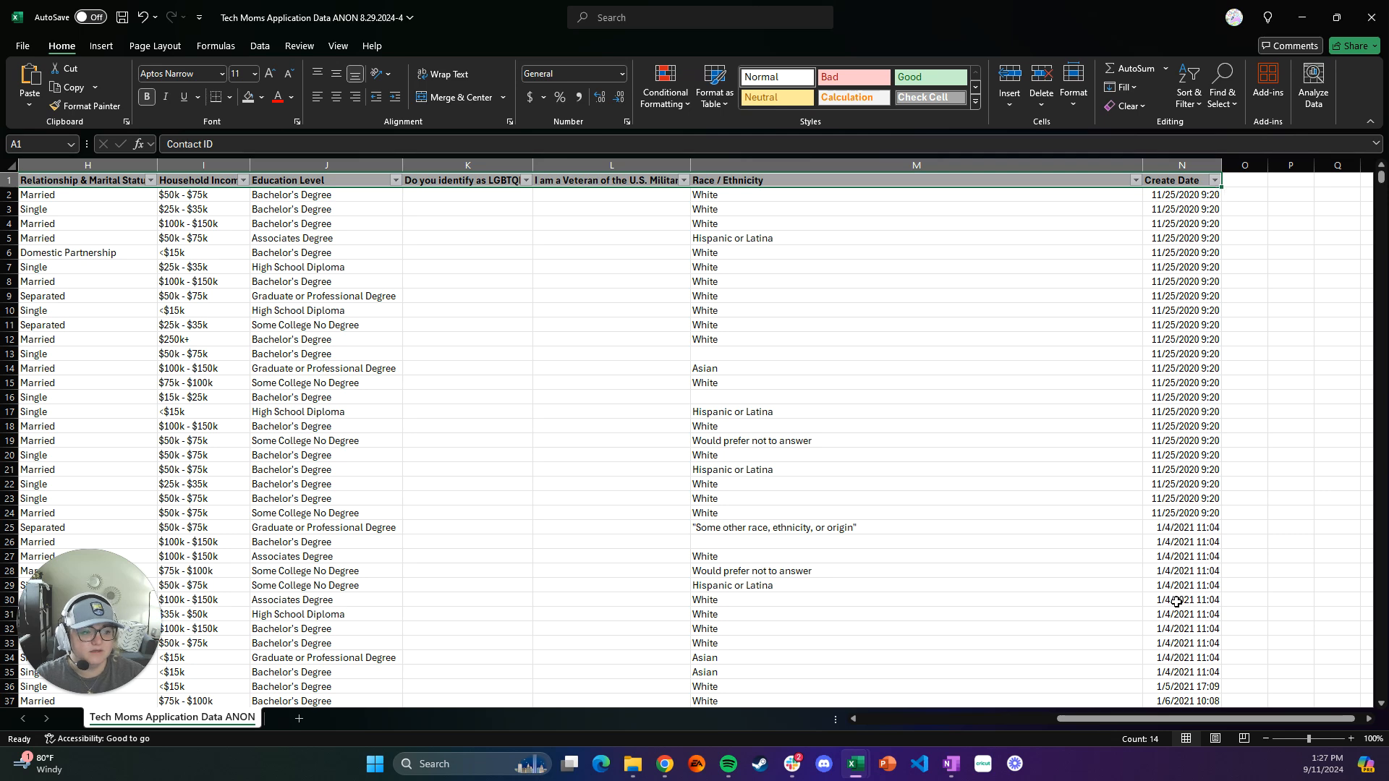
Open the filter options of the Cohort column and skim the available cohort values
left_click_drag(1179, 719, 883, 660)
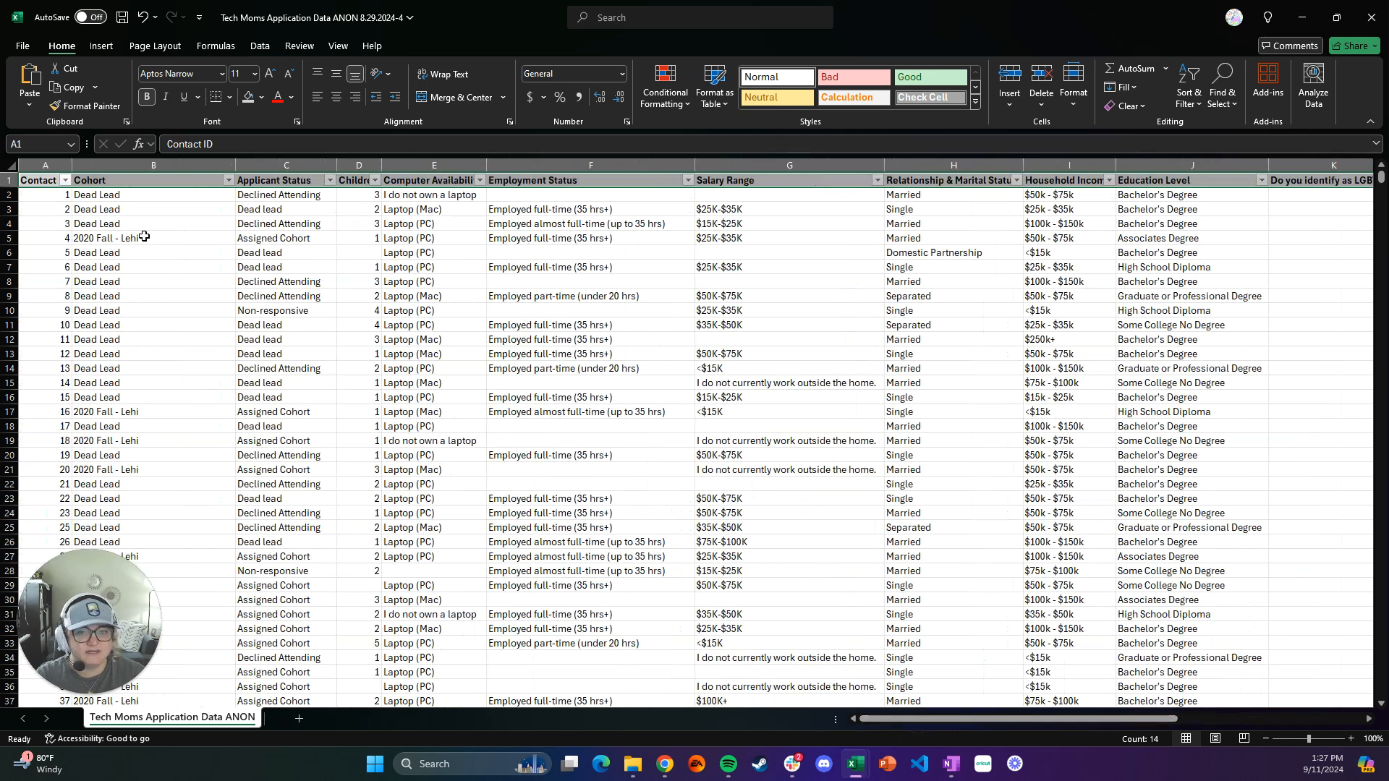
left_click(179, 178)
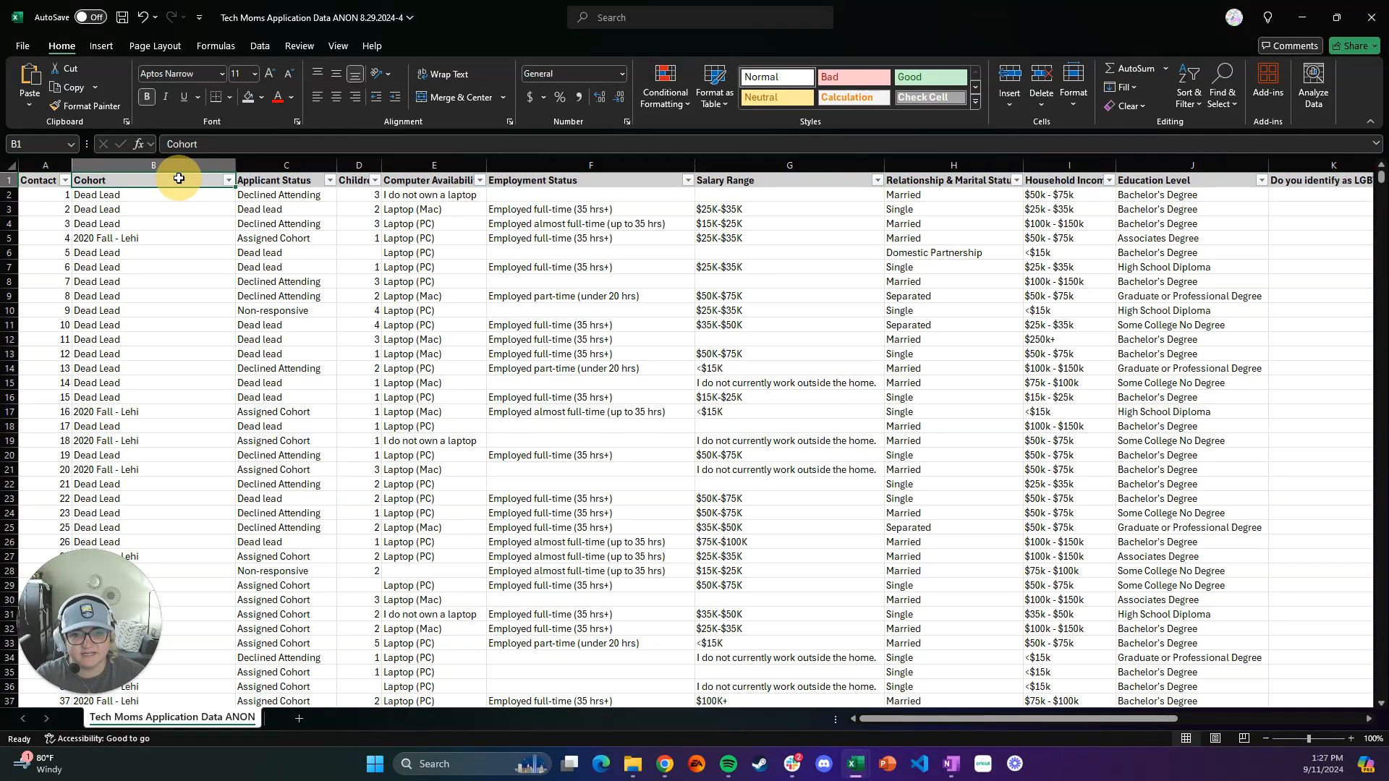
left_click(228, 181)
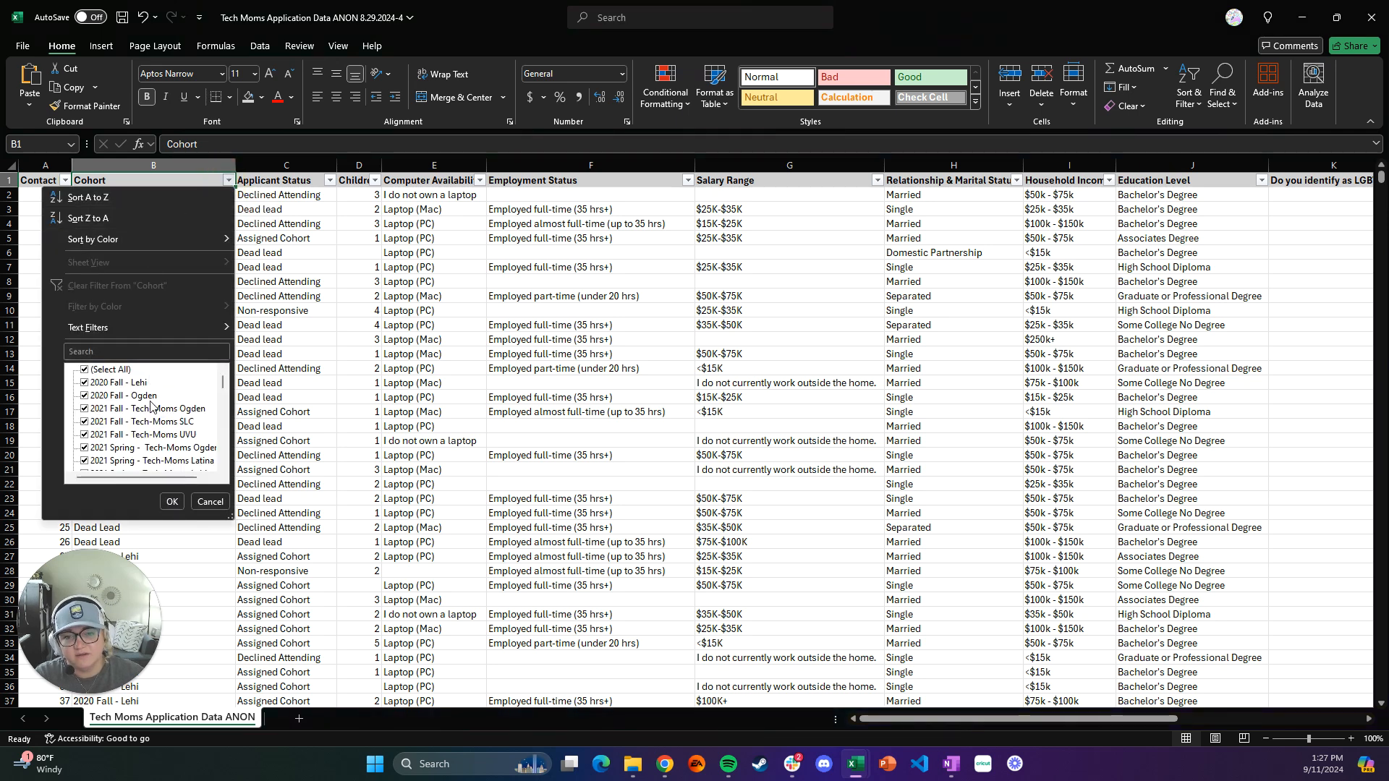
scroll(151, 405, "down", 5)
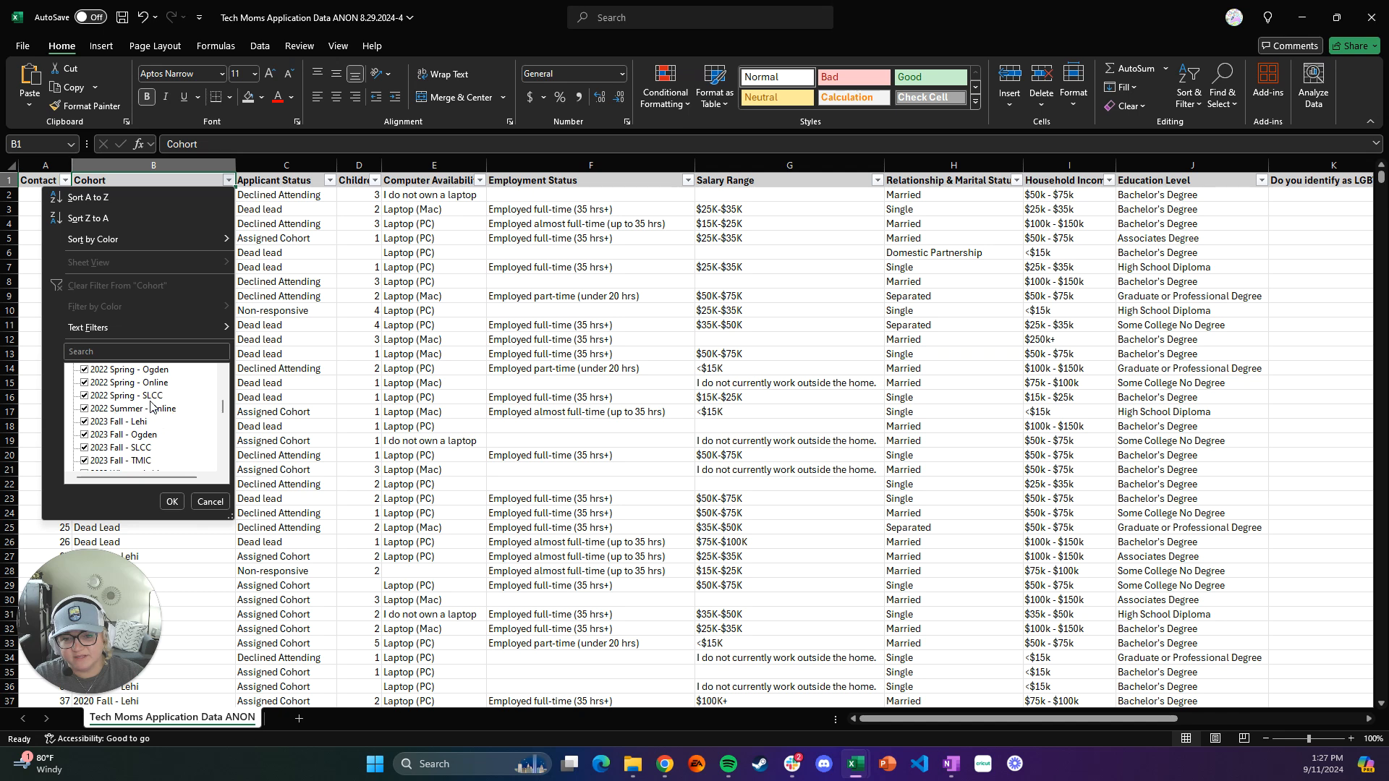
scroll(150, 405, "up", 5)
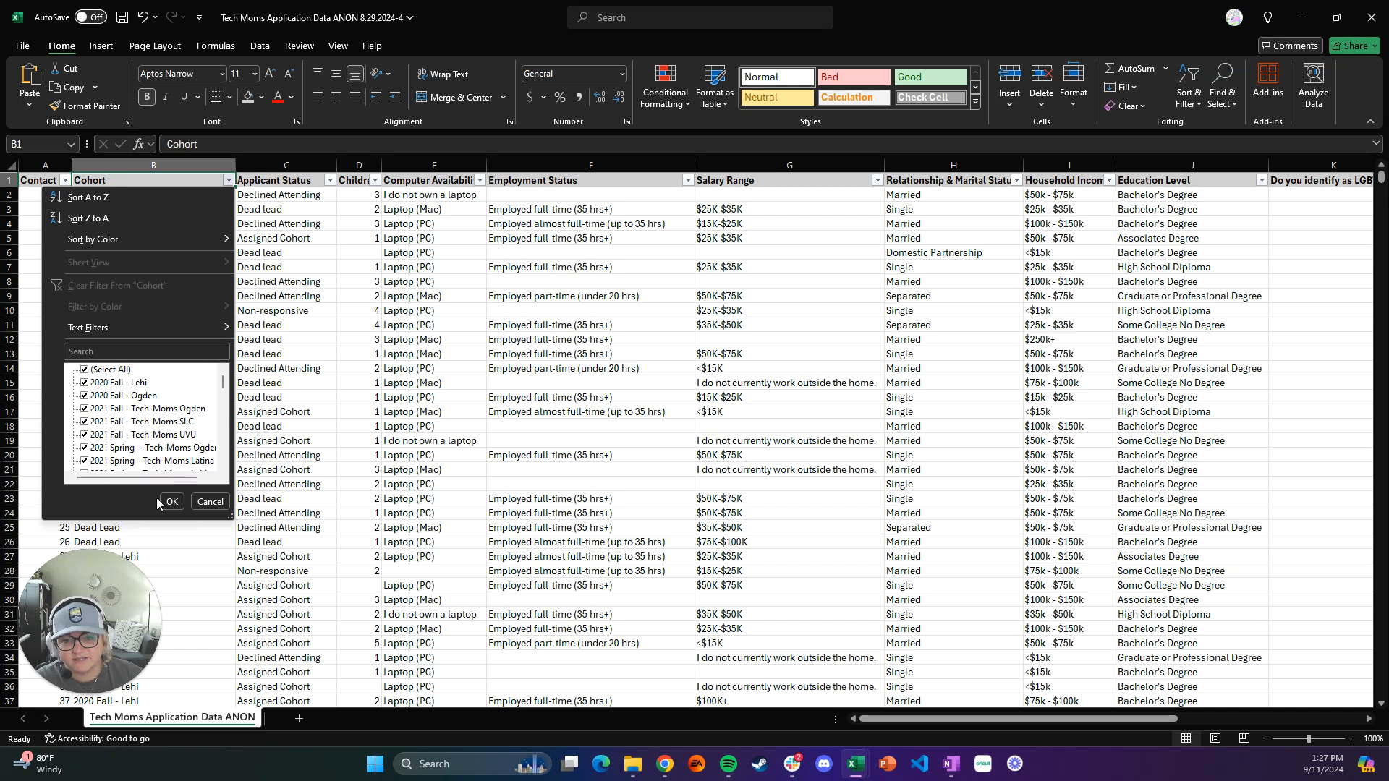
Search the Cohort filter for "2021 fall", show only the 2021 Fall - Tech-Moms SLC rows, and clear the filter from Cohort
left_click(126, 351)
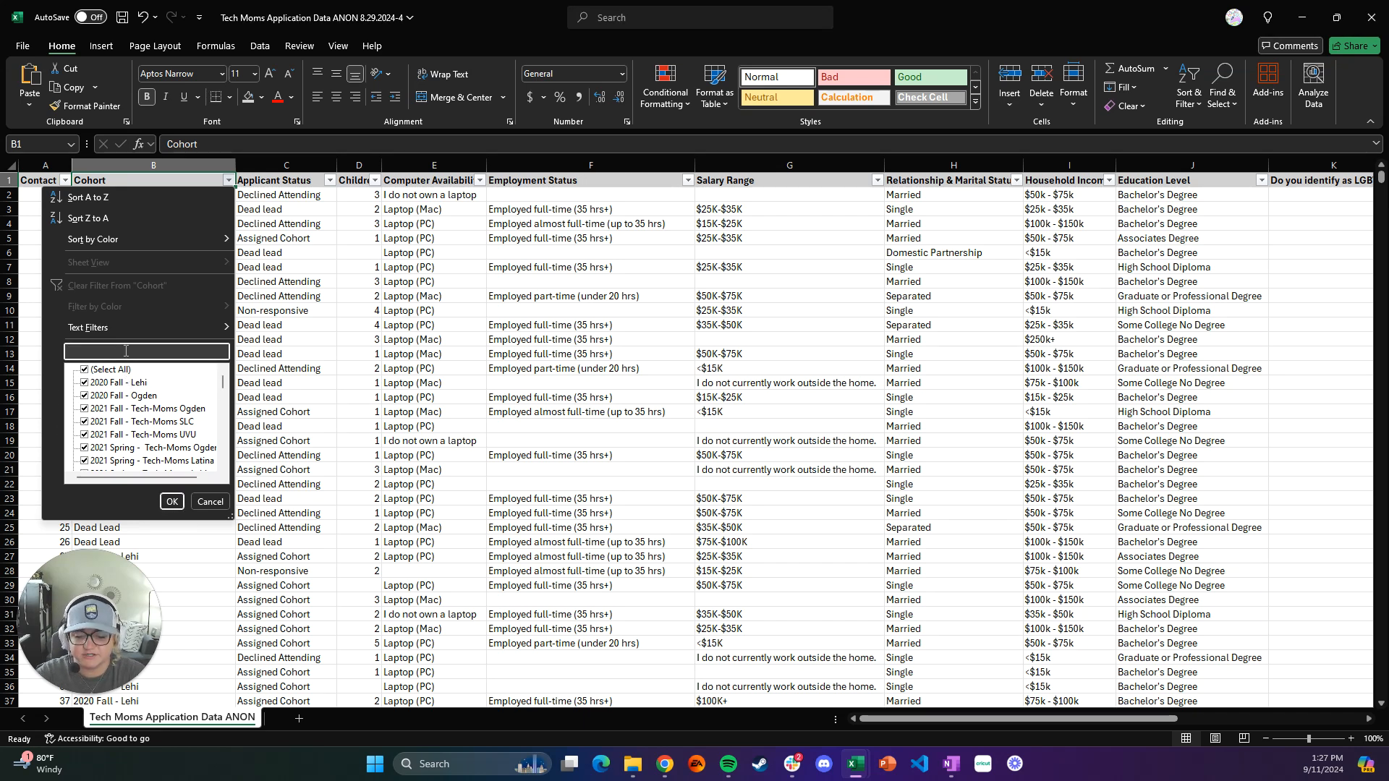
type("2021")
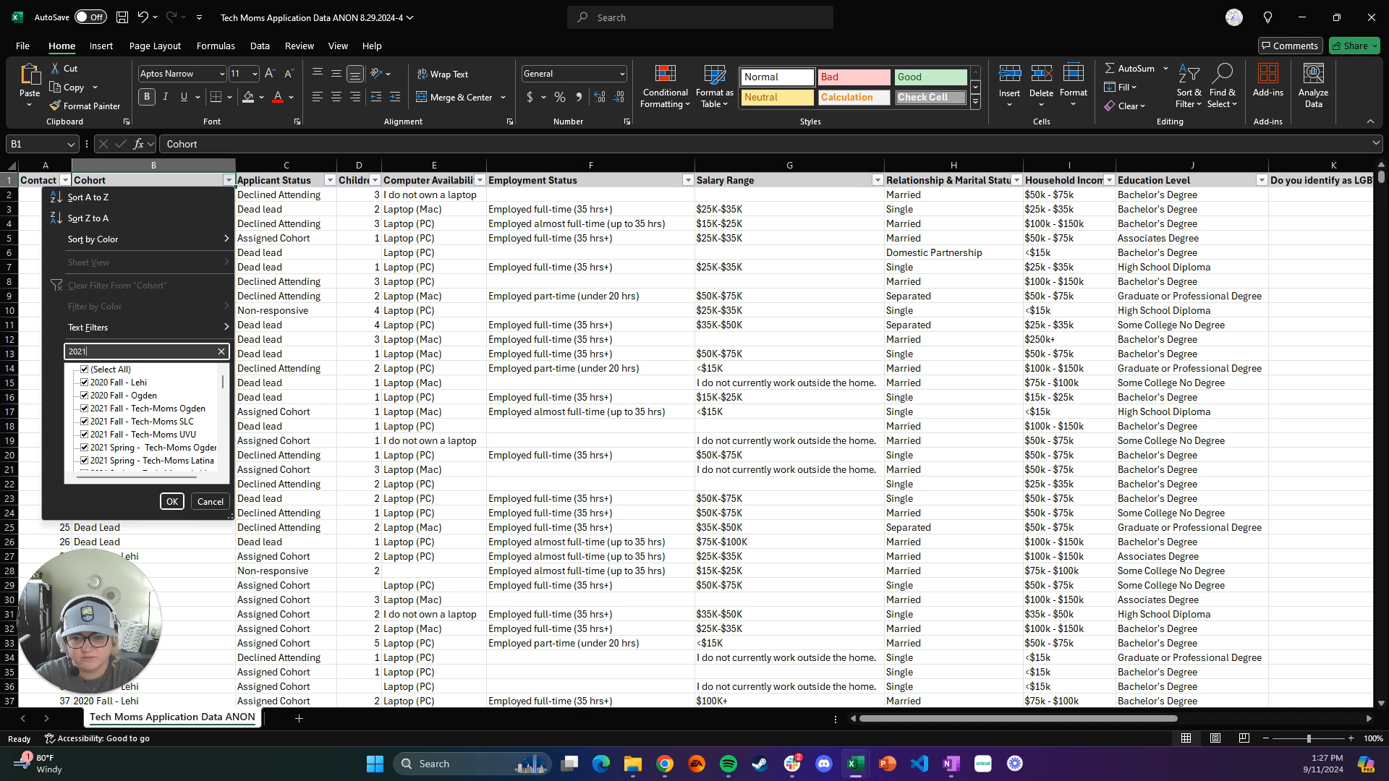
type(" fall")
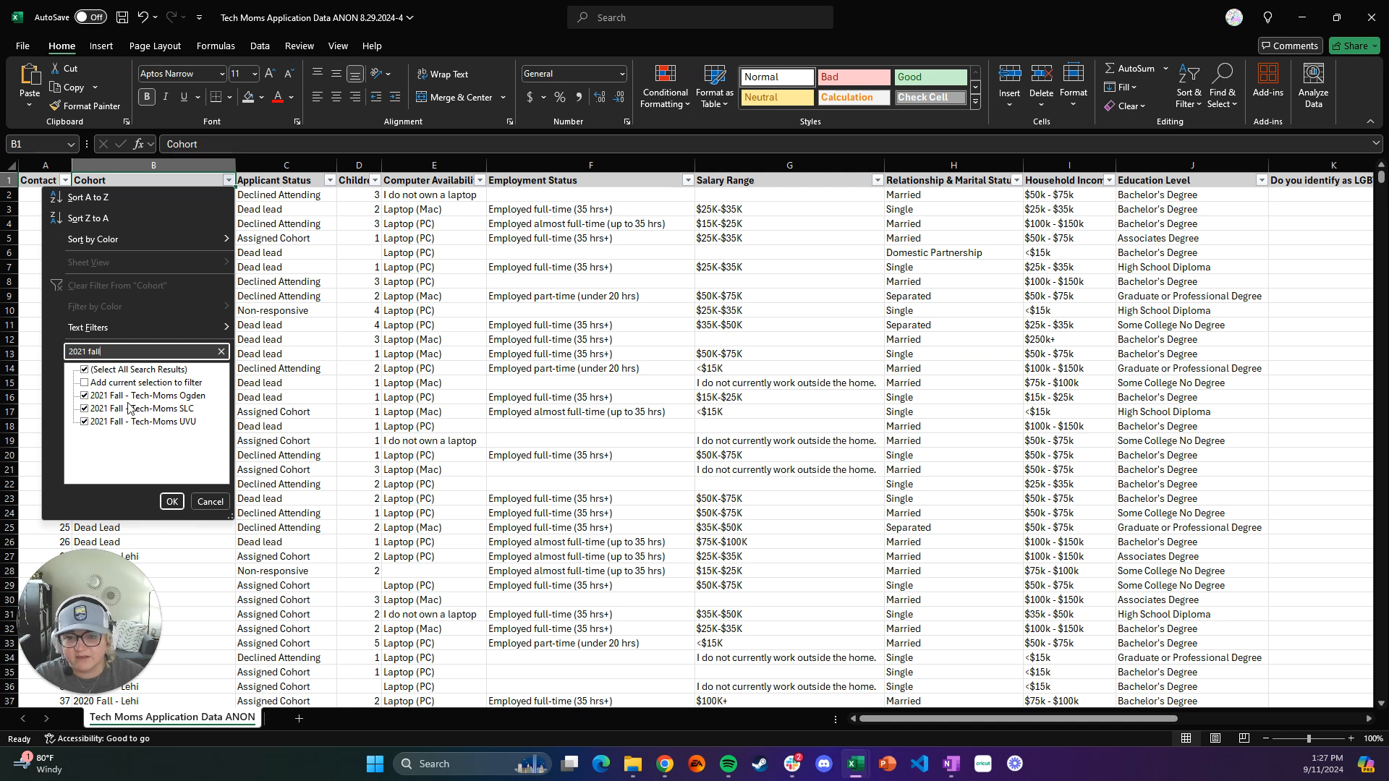
left_click(85, 409)
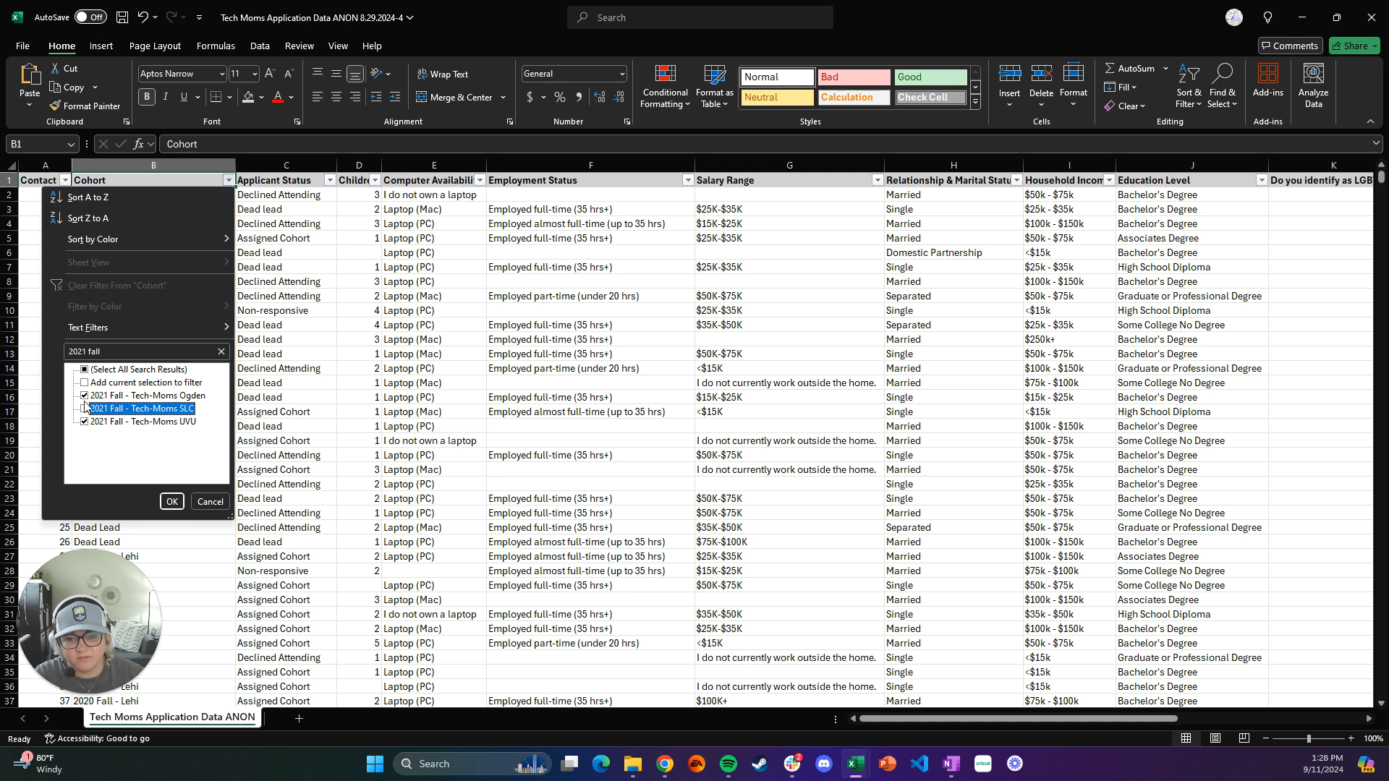
left_click(85, 369)
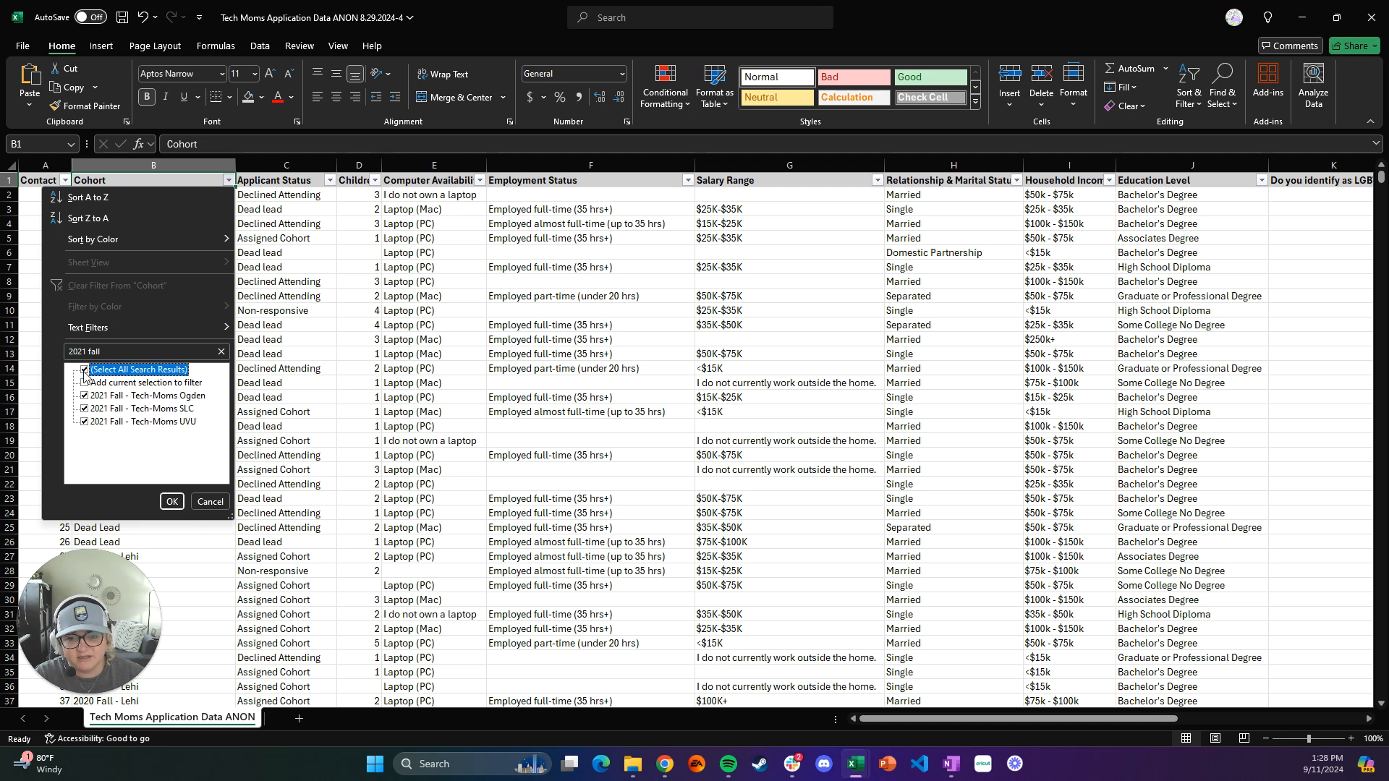
left_click(85, 369)
left_click(84, 409)
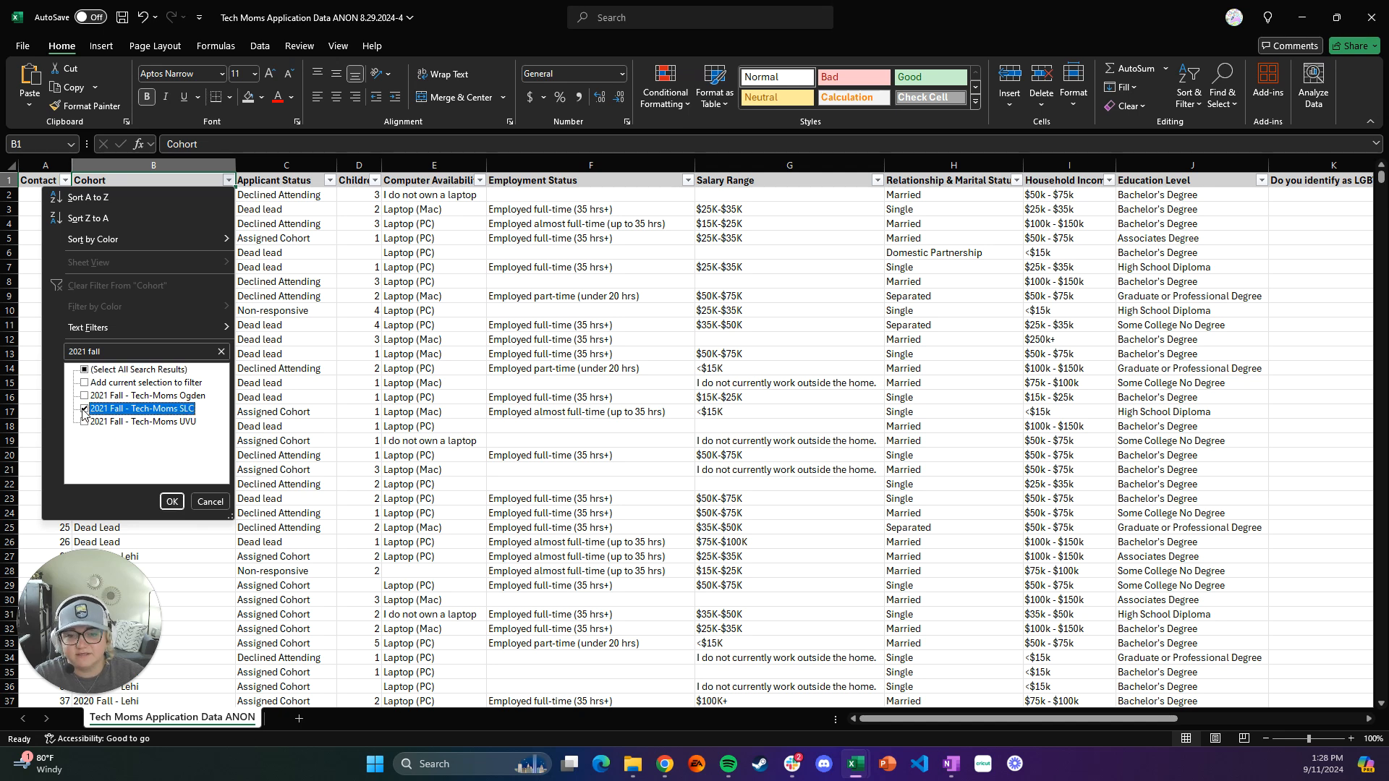
left_click(170, 501)
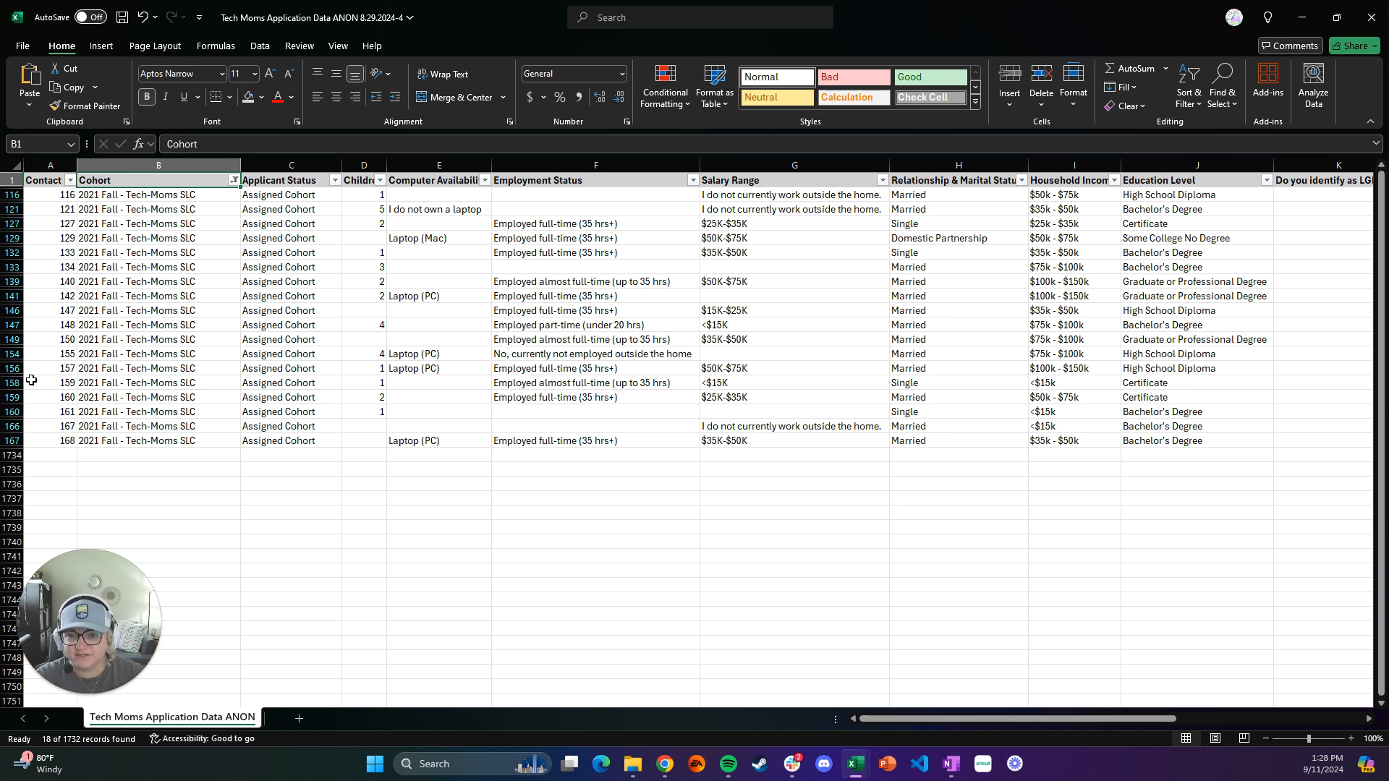
left_click(234, 180)
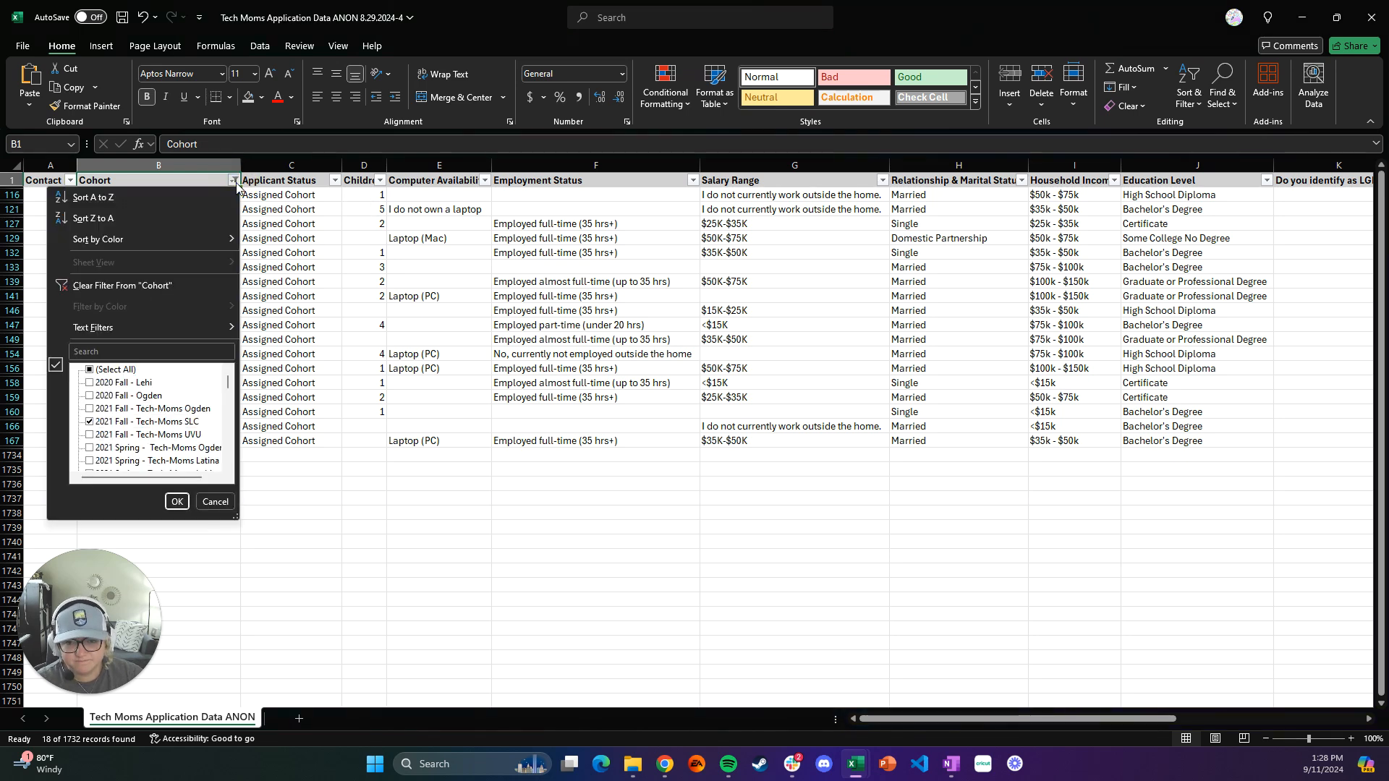
left_click(87, 287)
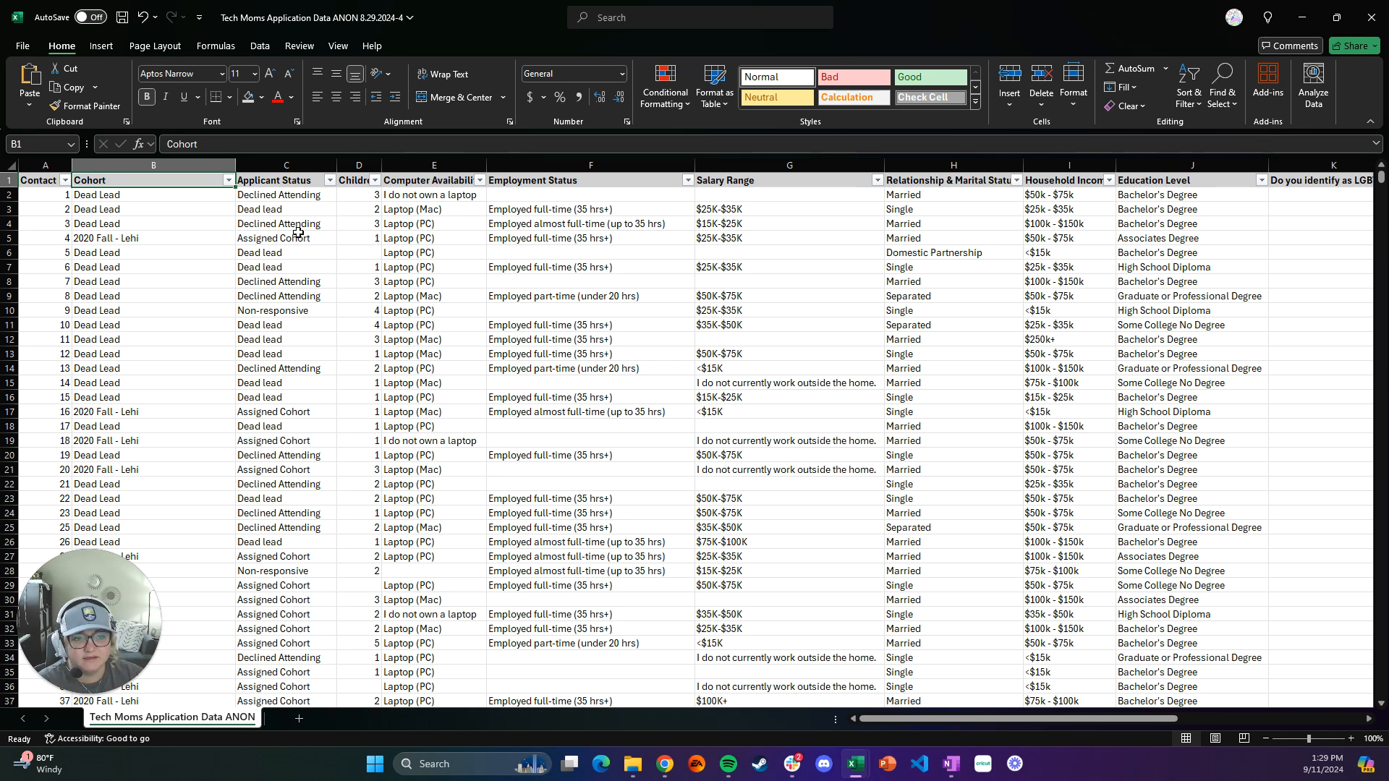
Examine the full list of Cohort filter values through the waitlist entries down to the blanks, keeping every value selected
left_click(228, 180)
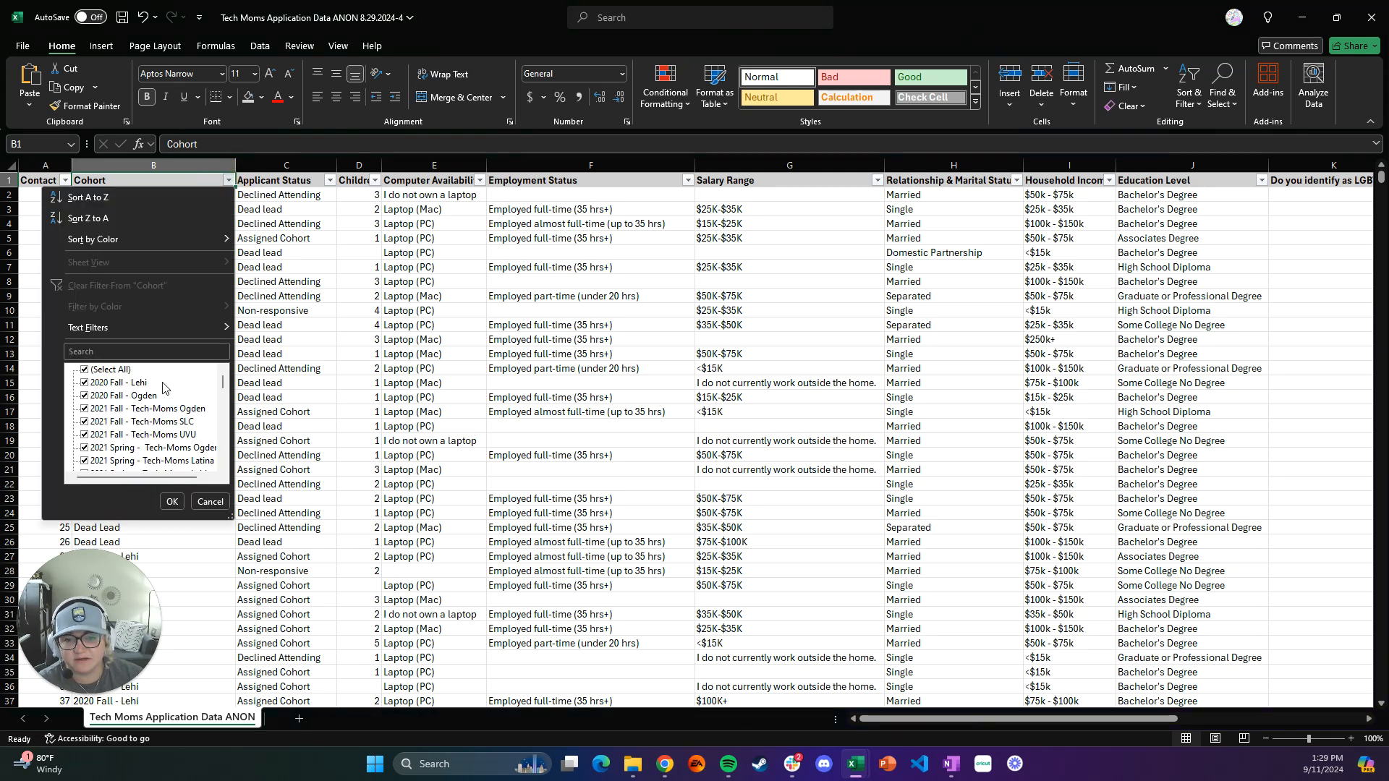
scroll(158, 410, "down", 3)
scroll(157, 410, "down", 4)
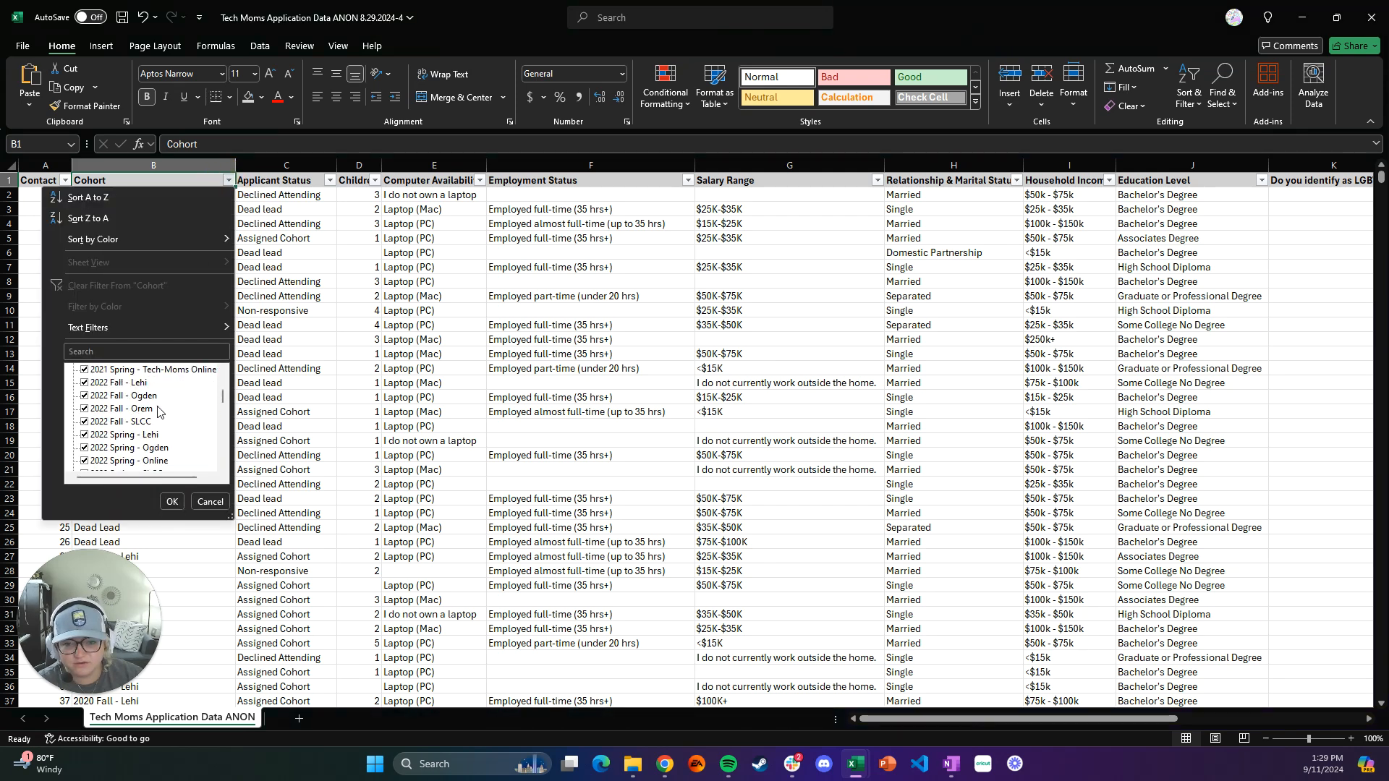
scroll(157, 410, "down", 3)
scroll(158, 410, "down", 4)
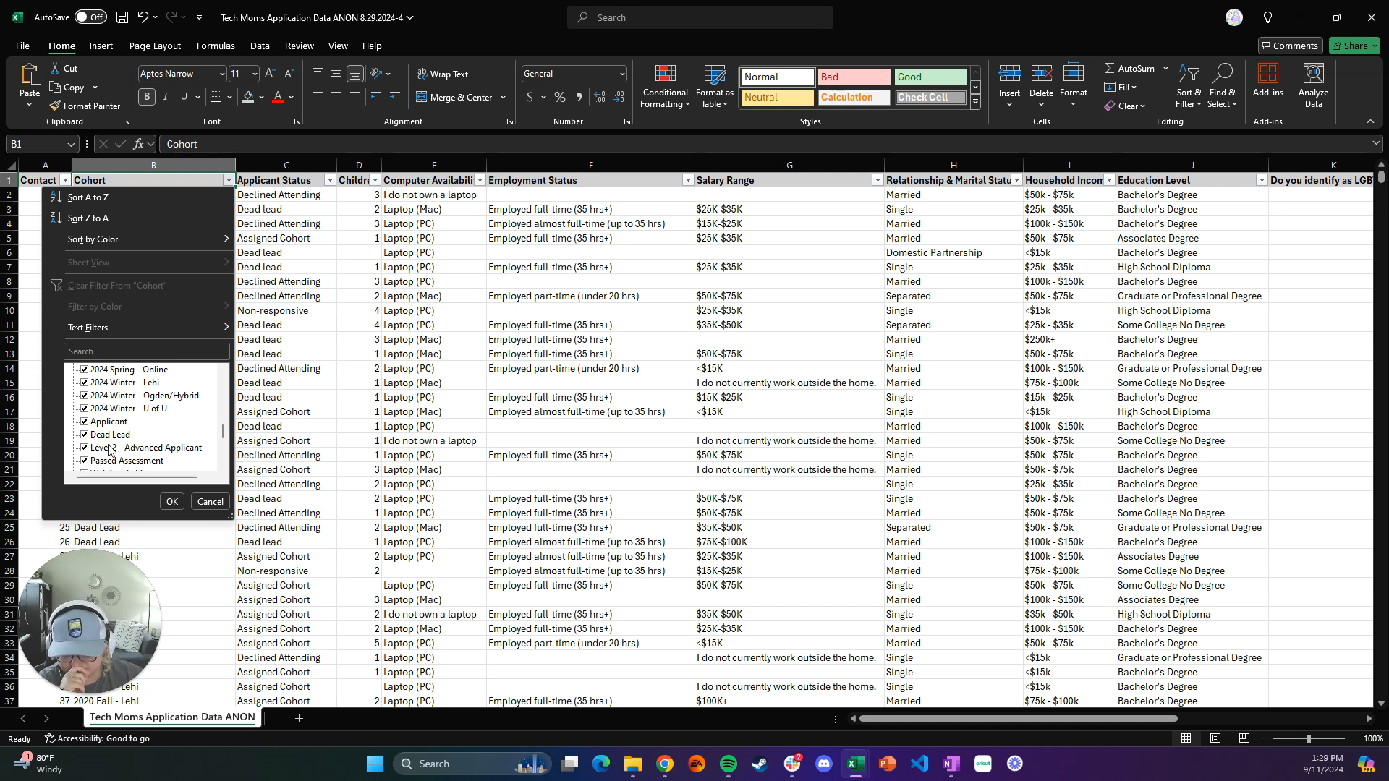
scroll(148, 437, "down", 5)
scroll(149, 438, "down", 1)
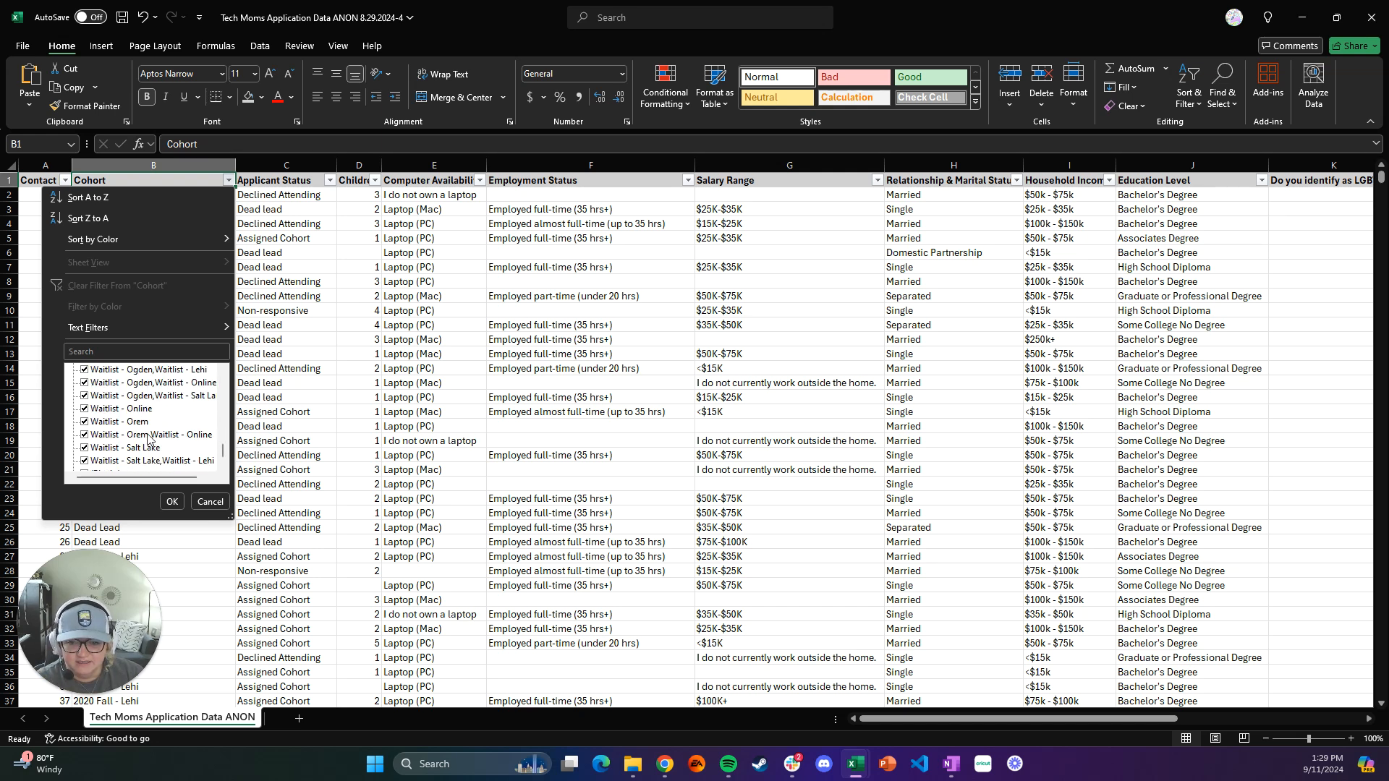
scroll(124, 438, "down", 1)
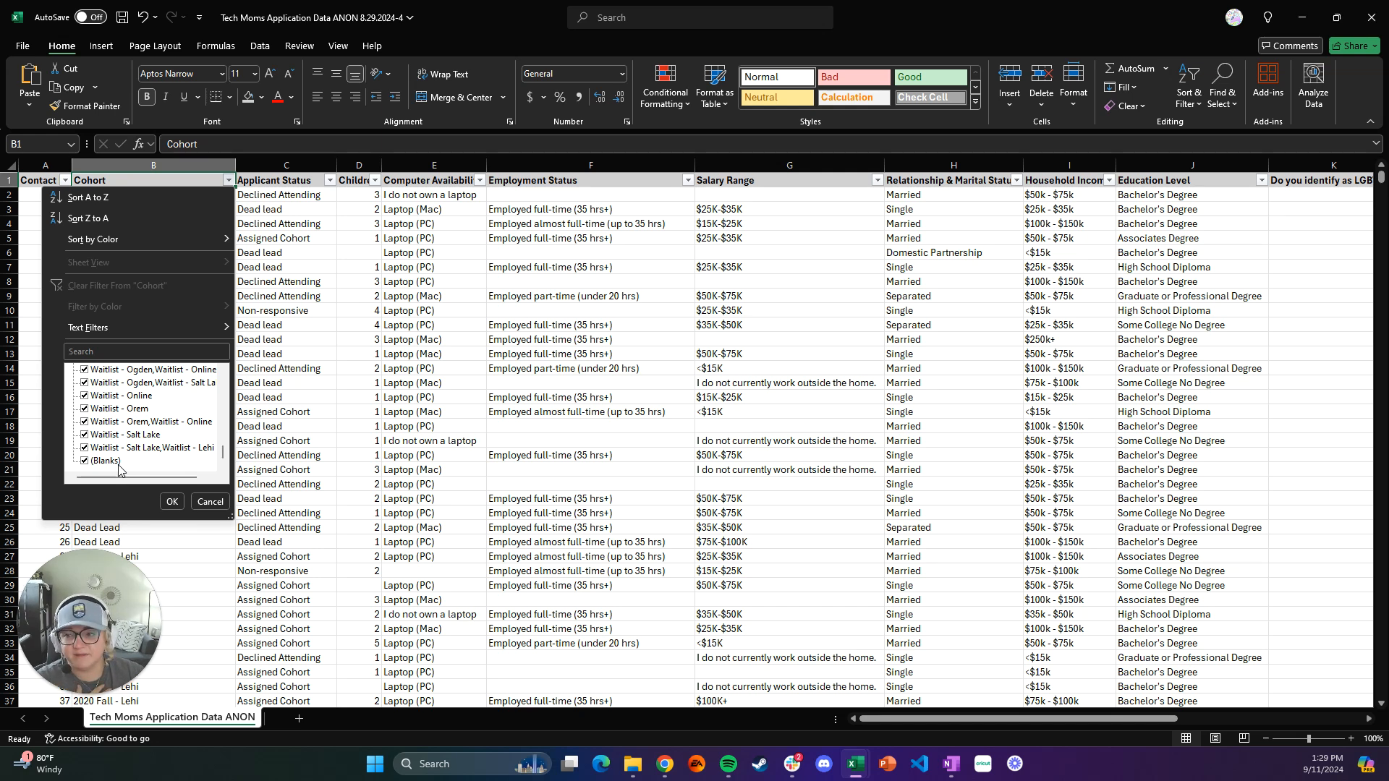
left_click(171, 502)
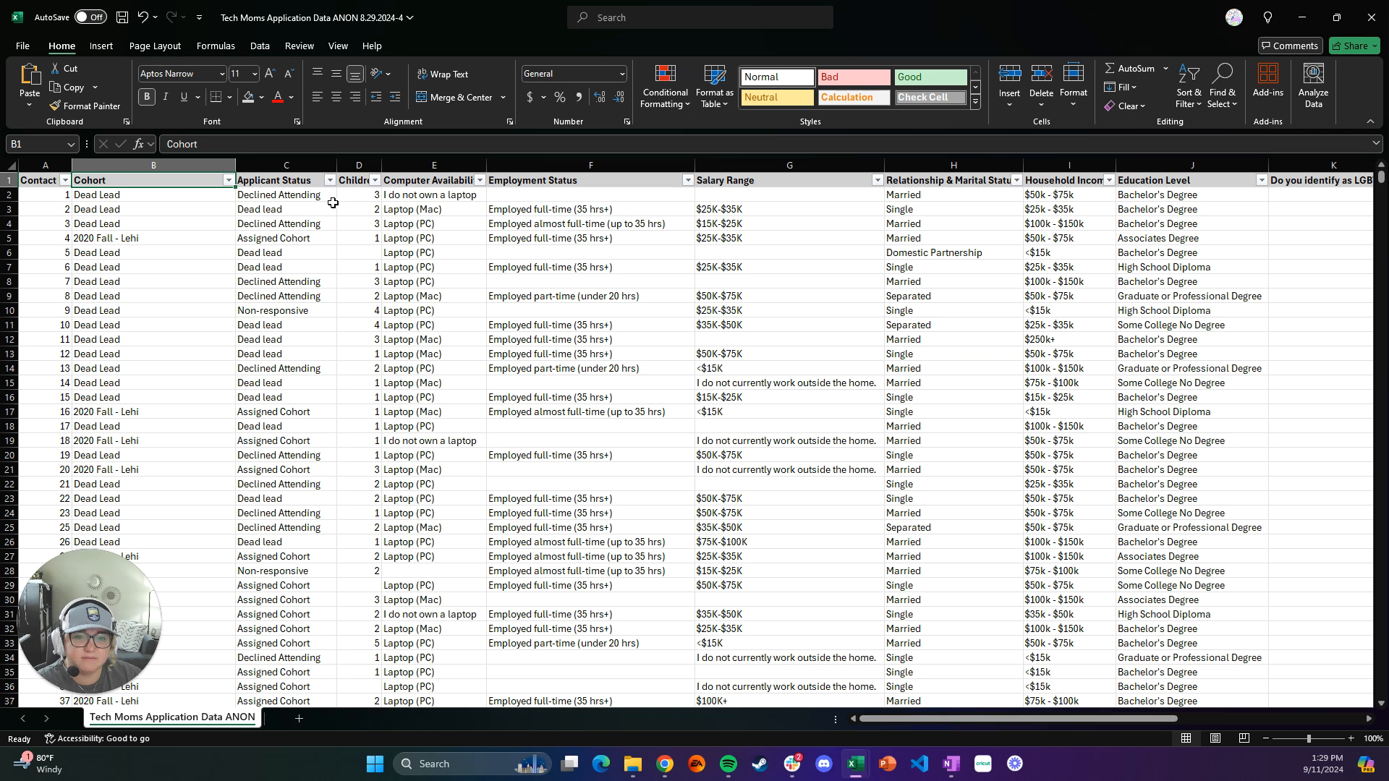
Review all the filter values of the Applicant Status column without applying a filter
left_click(330, 180)
scroll(247, 417, "down", 2)
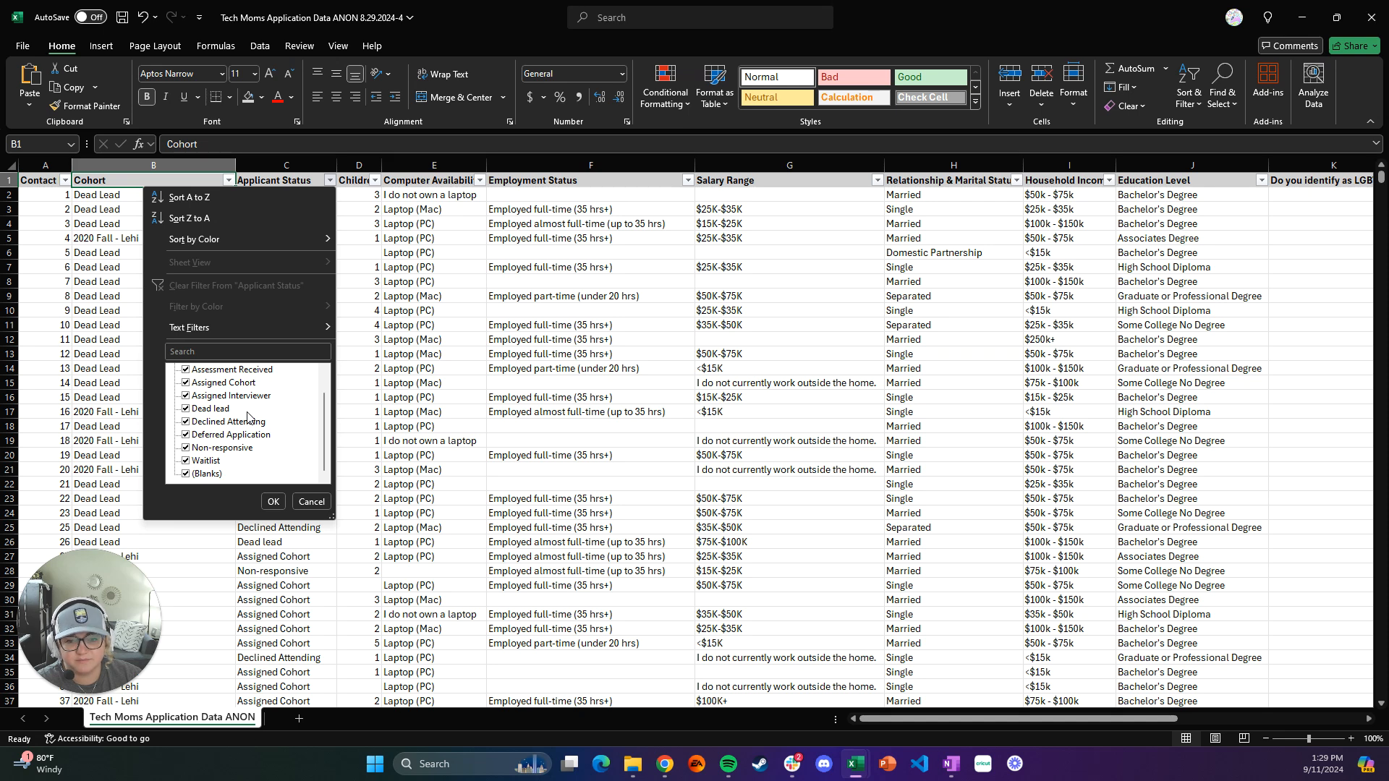
scroll(248, 417, "up", 2)
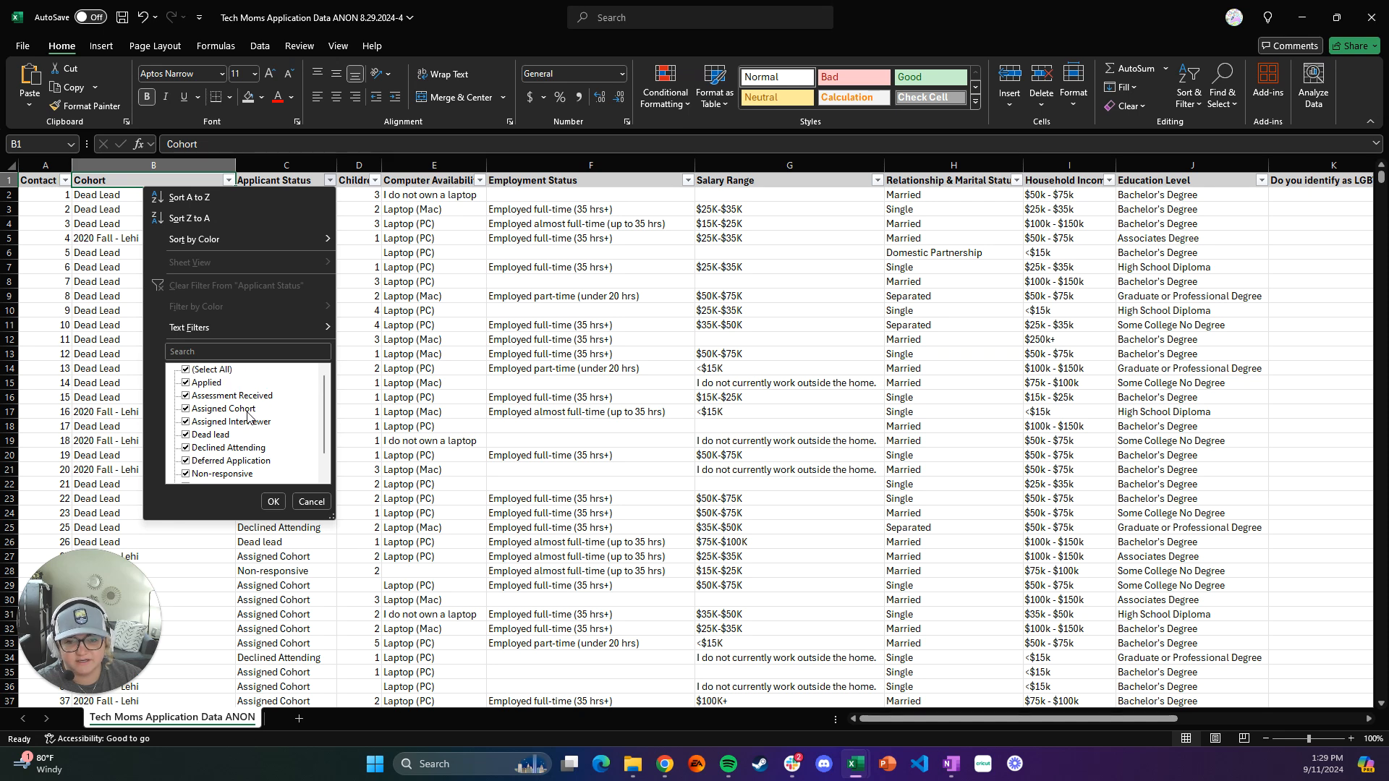
left_click(303, 503)
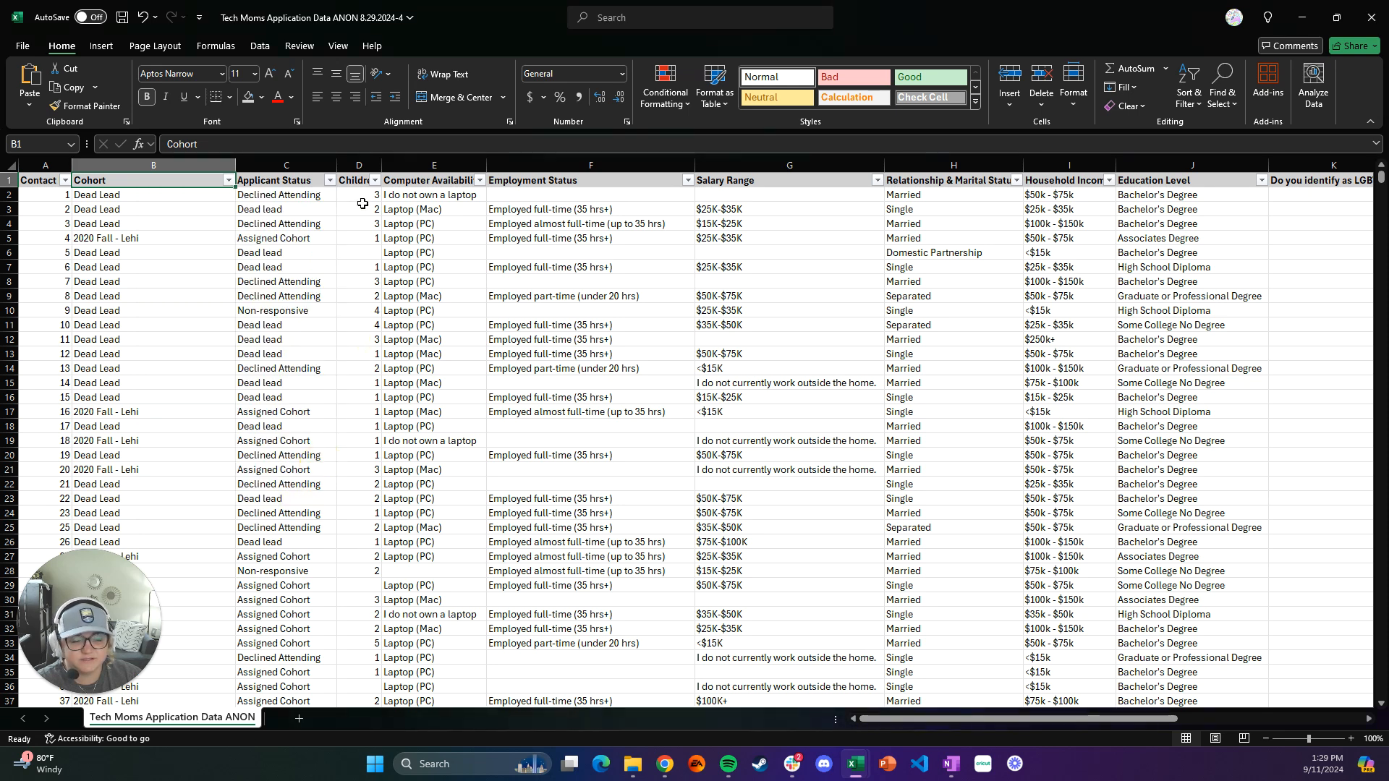
Check the distinct values of the Computer Availability and Education Level columns in their filter lists, leaving all values selected
left_click(480, 181)
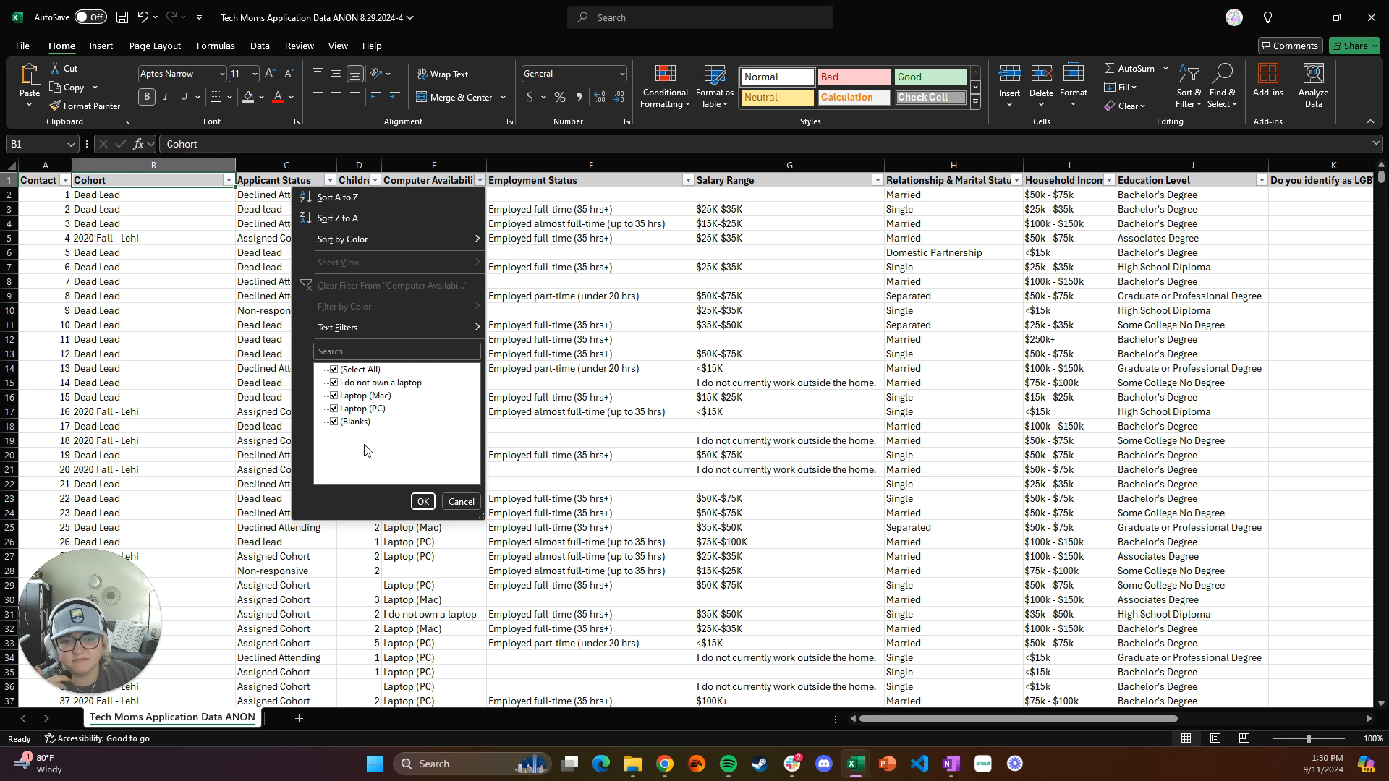
left_click(458, 502)
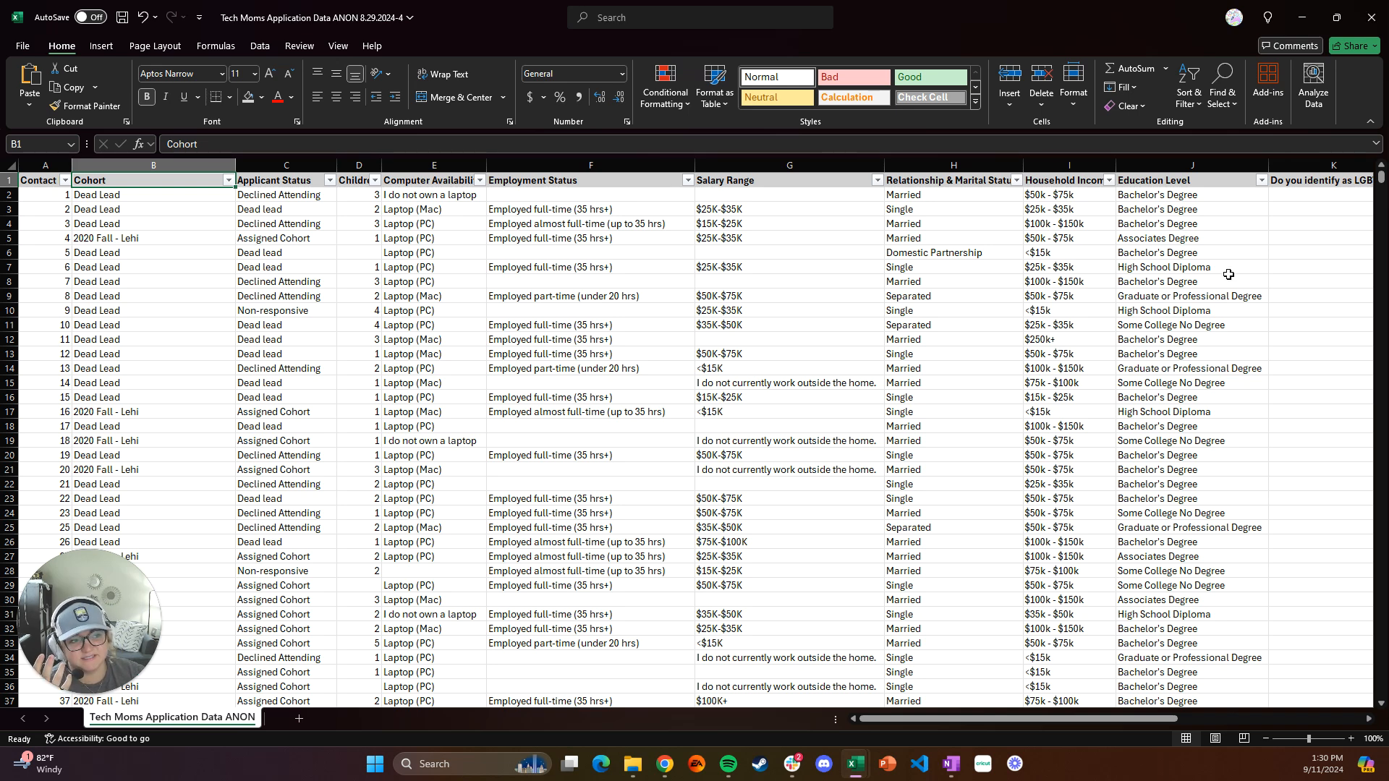
left_click(1262, 181)
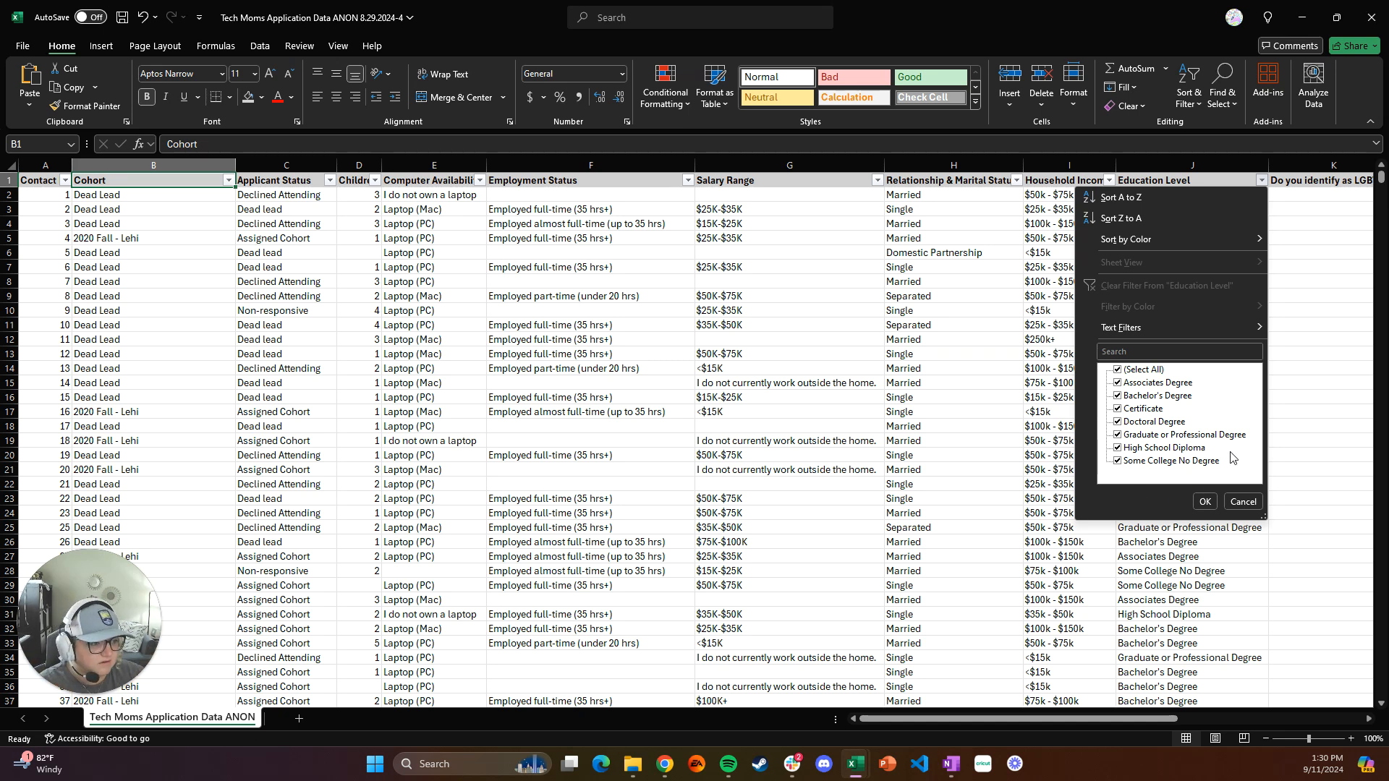
left_click(1203, 502)
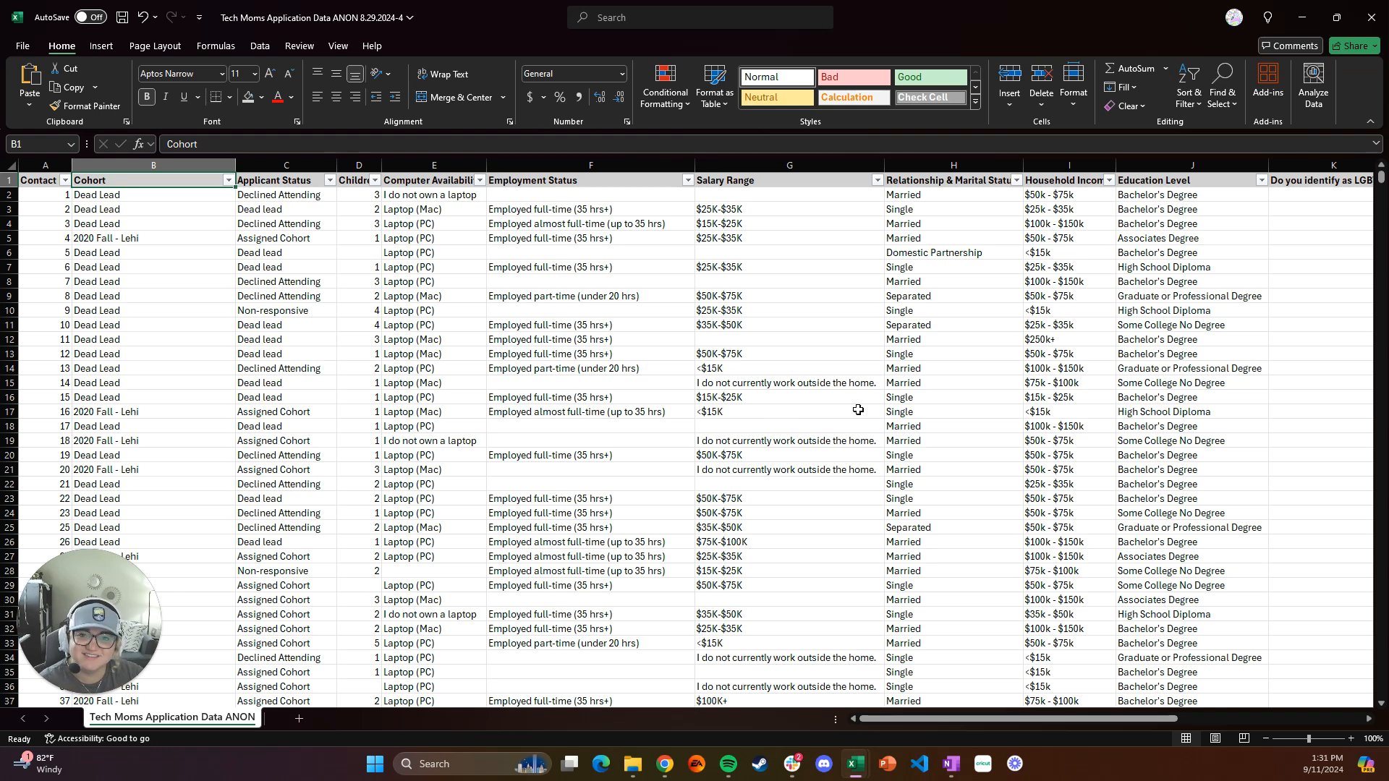
Switch to the assignment README in Chrome and read the Step One instructions for the Data Dictionary and Questions tabs
left_click(1325, 515)
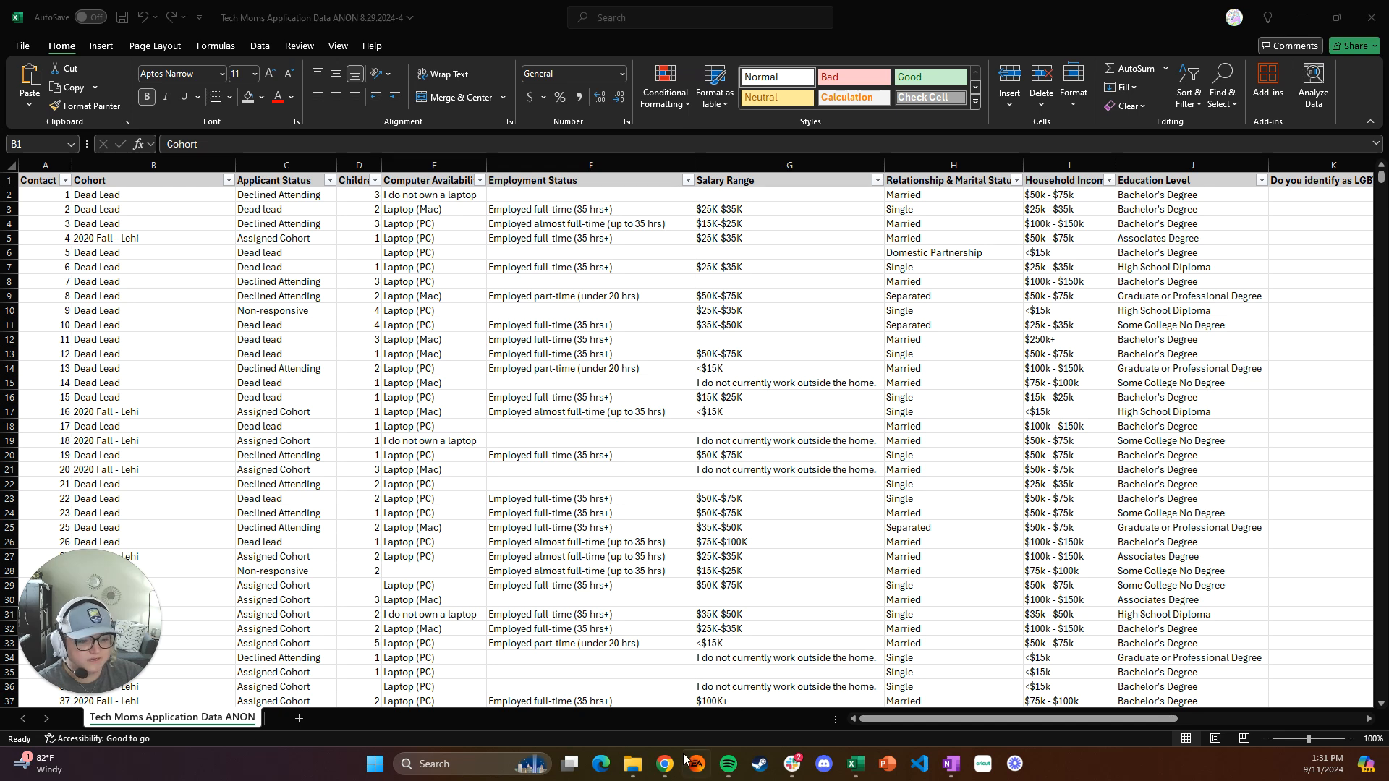
mouse_move(662, 772)
left_click(709, 728)
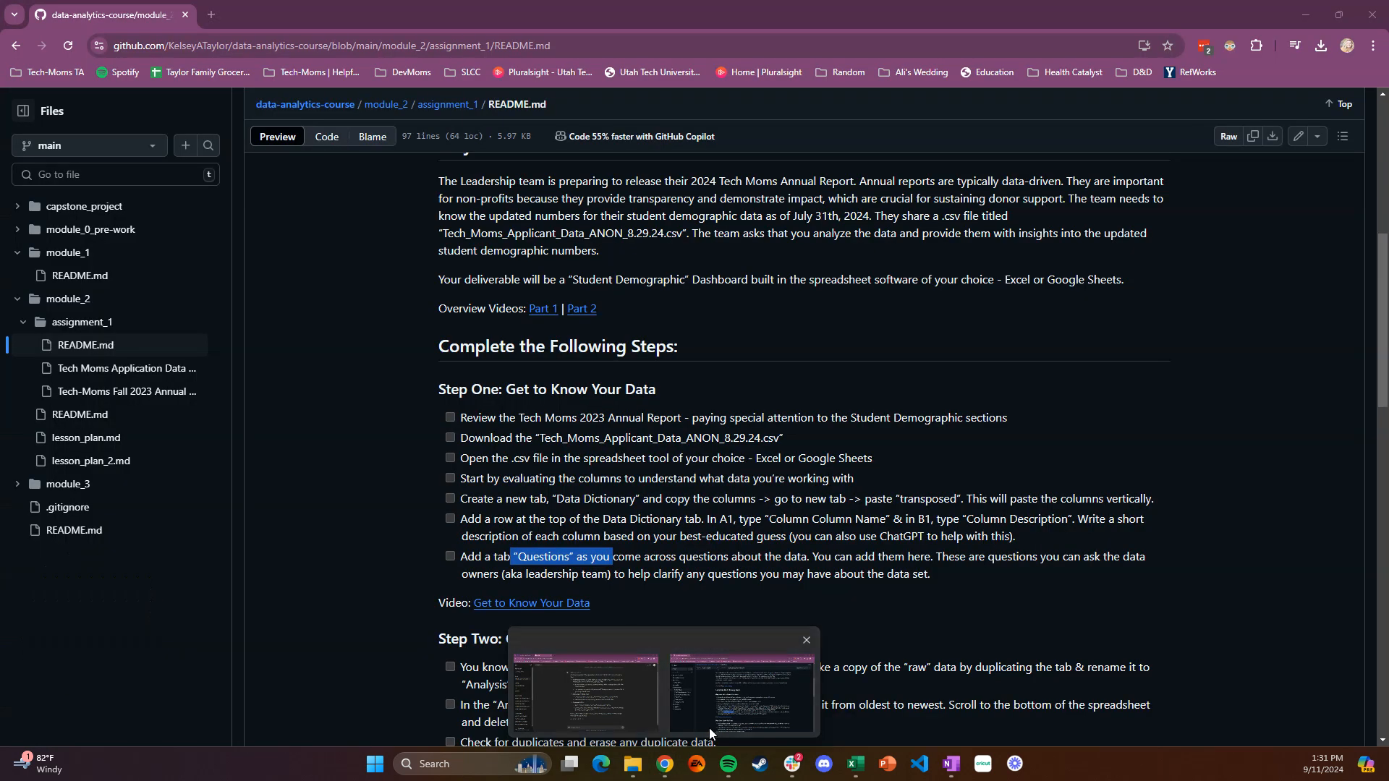
left_click(674, 555)
left_click_drag(557, 498, 973, 498)
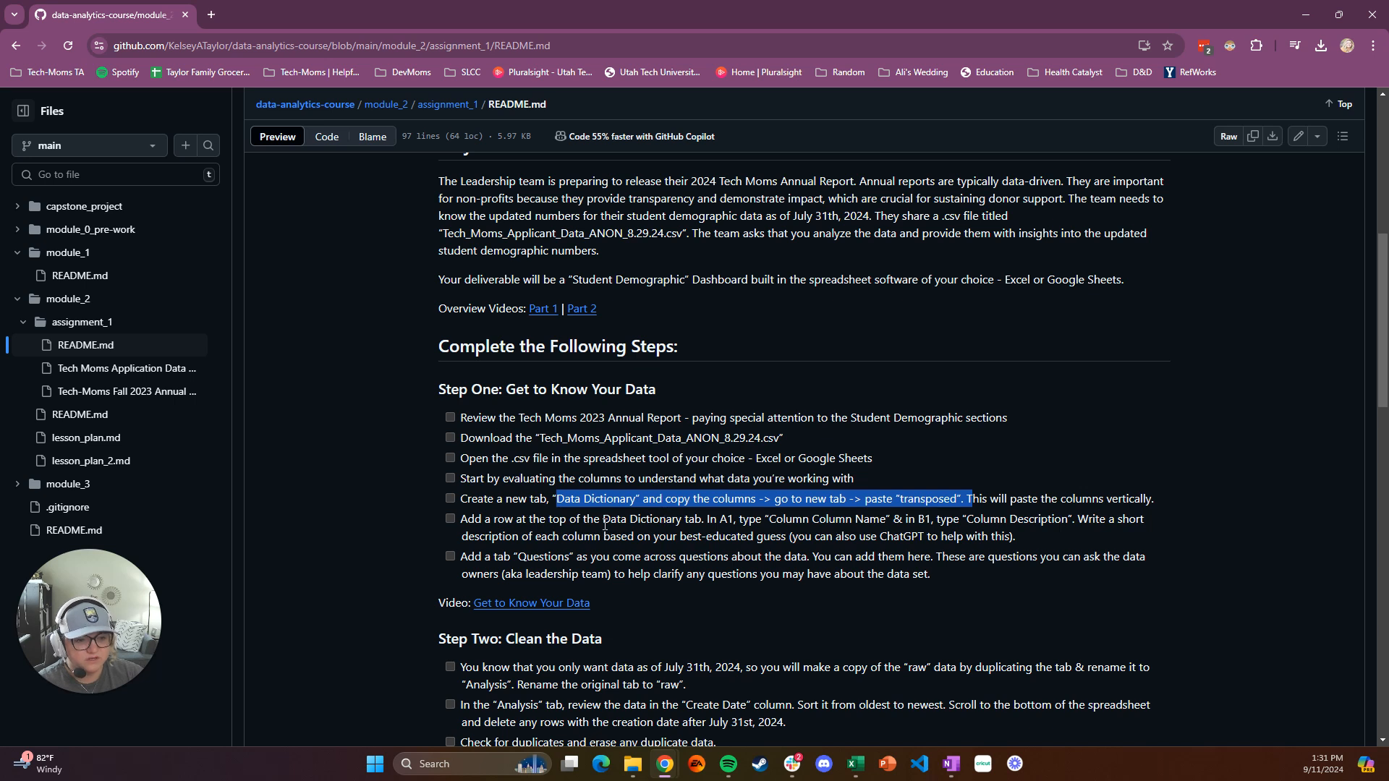
left_click_drag(603, 519, 958, 574)
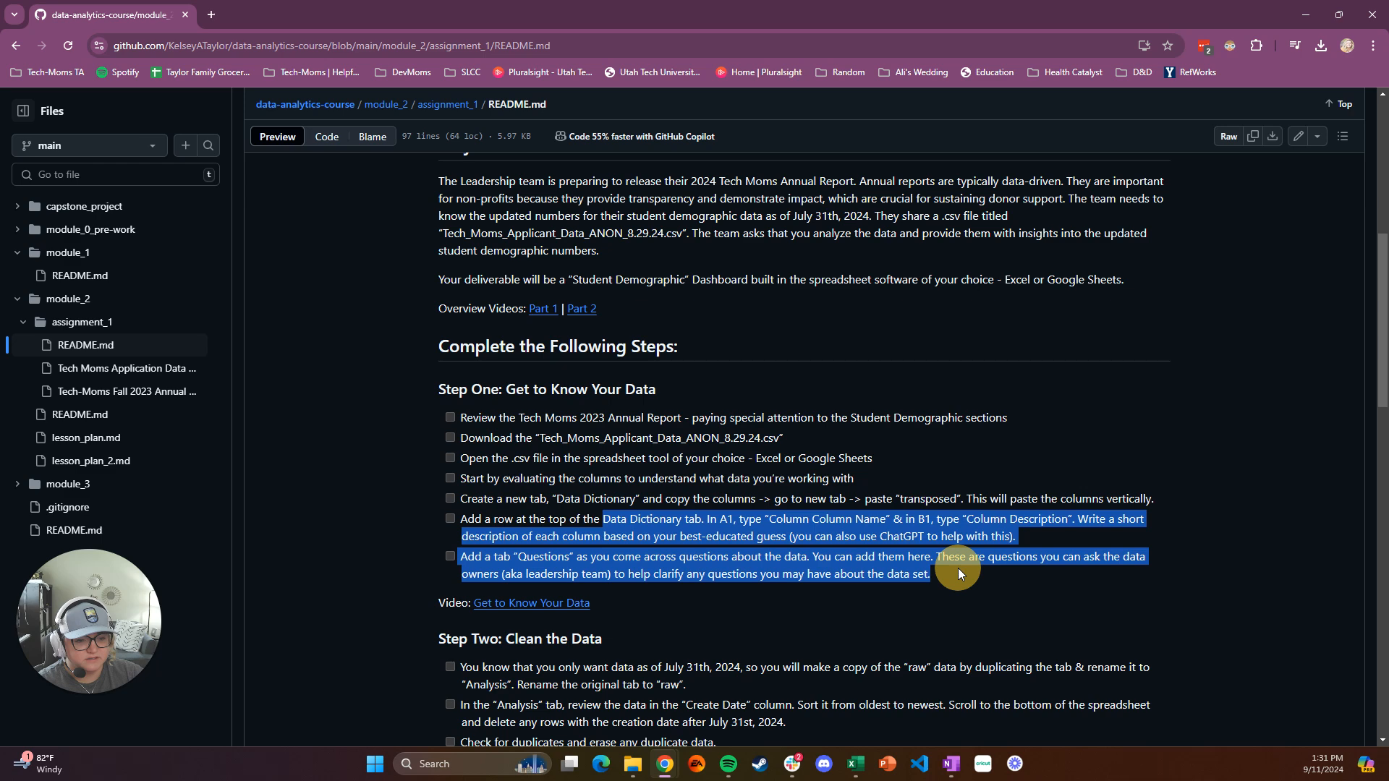
left_click(958, 569)
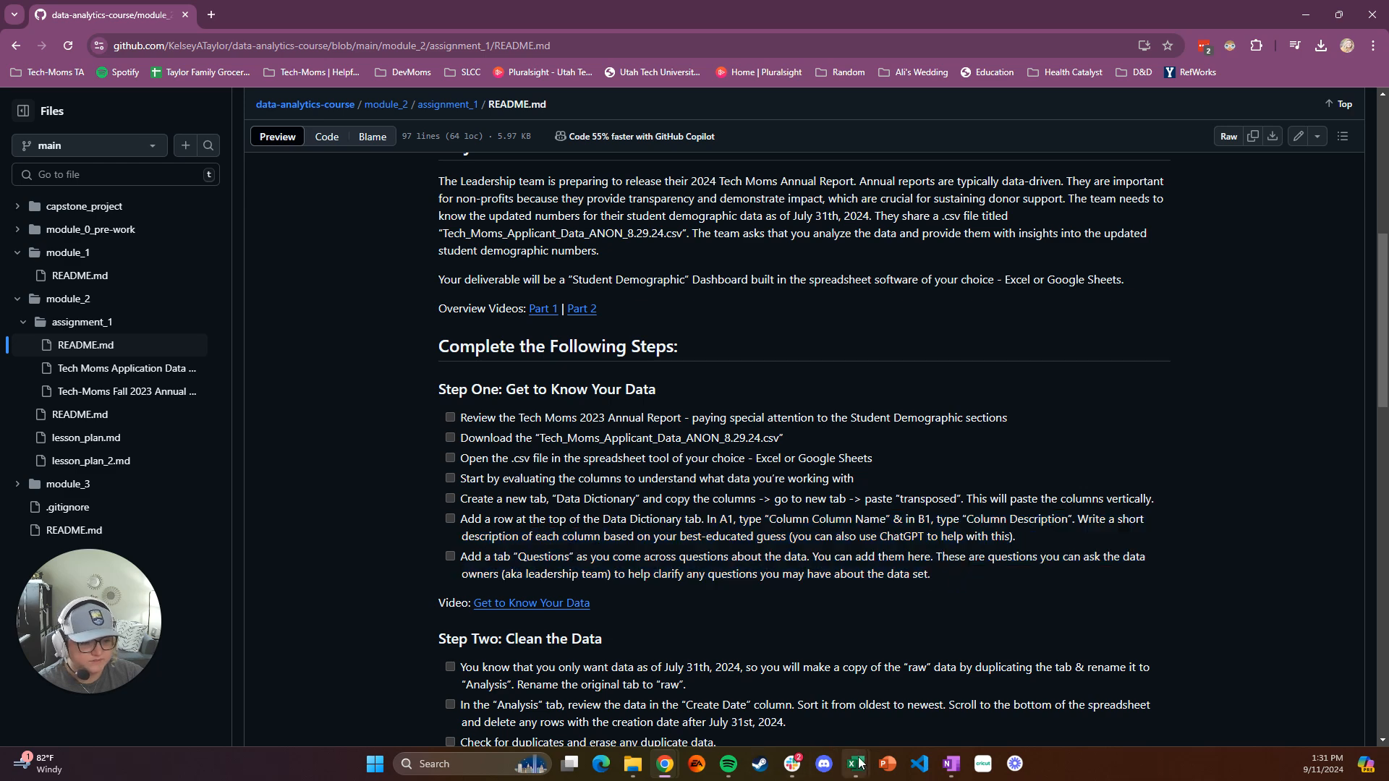
Return to the applicant workbook in Excel, add a new sheet and name it Data Dictionary
mouse_move(860, 763)
left_click(888, 727)
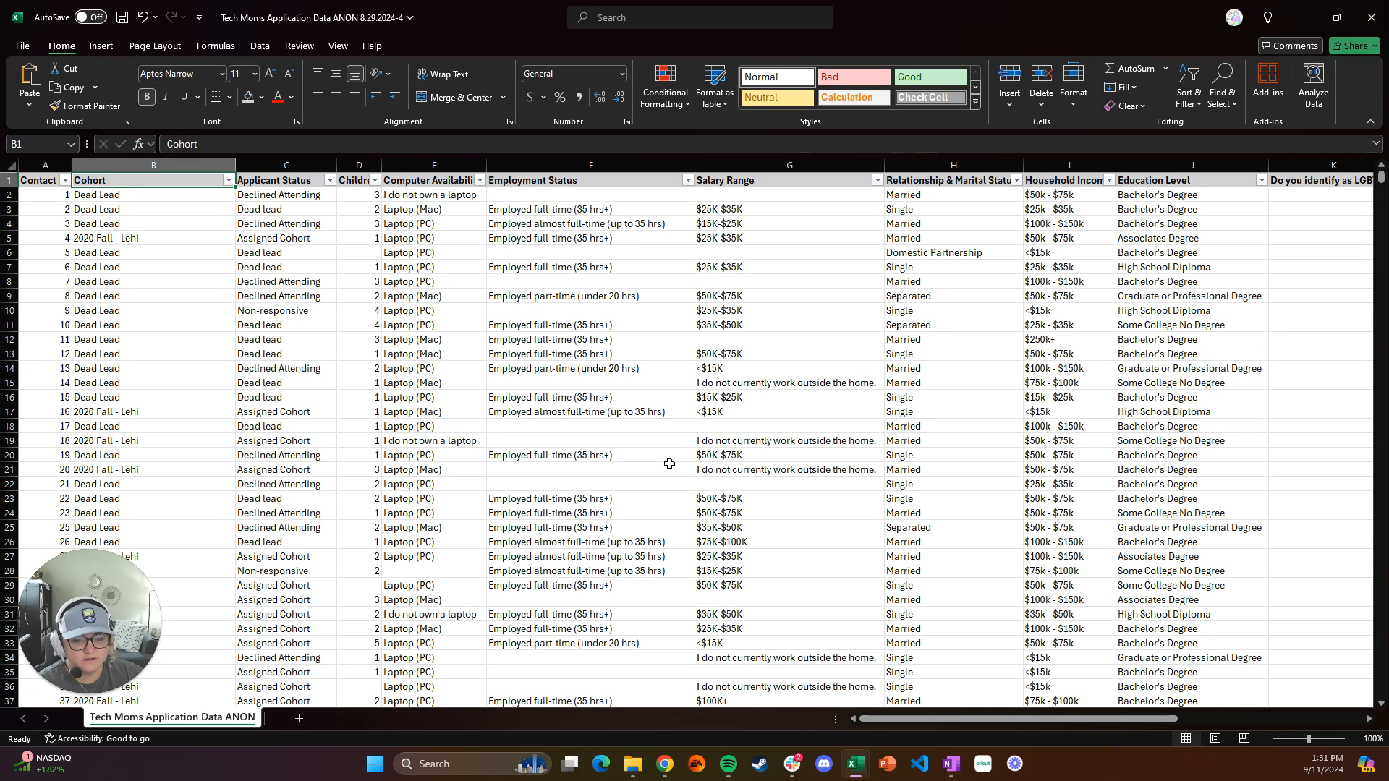
left_click(300, 720)
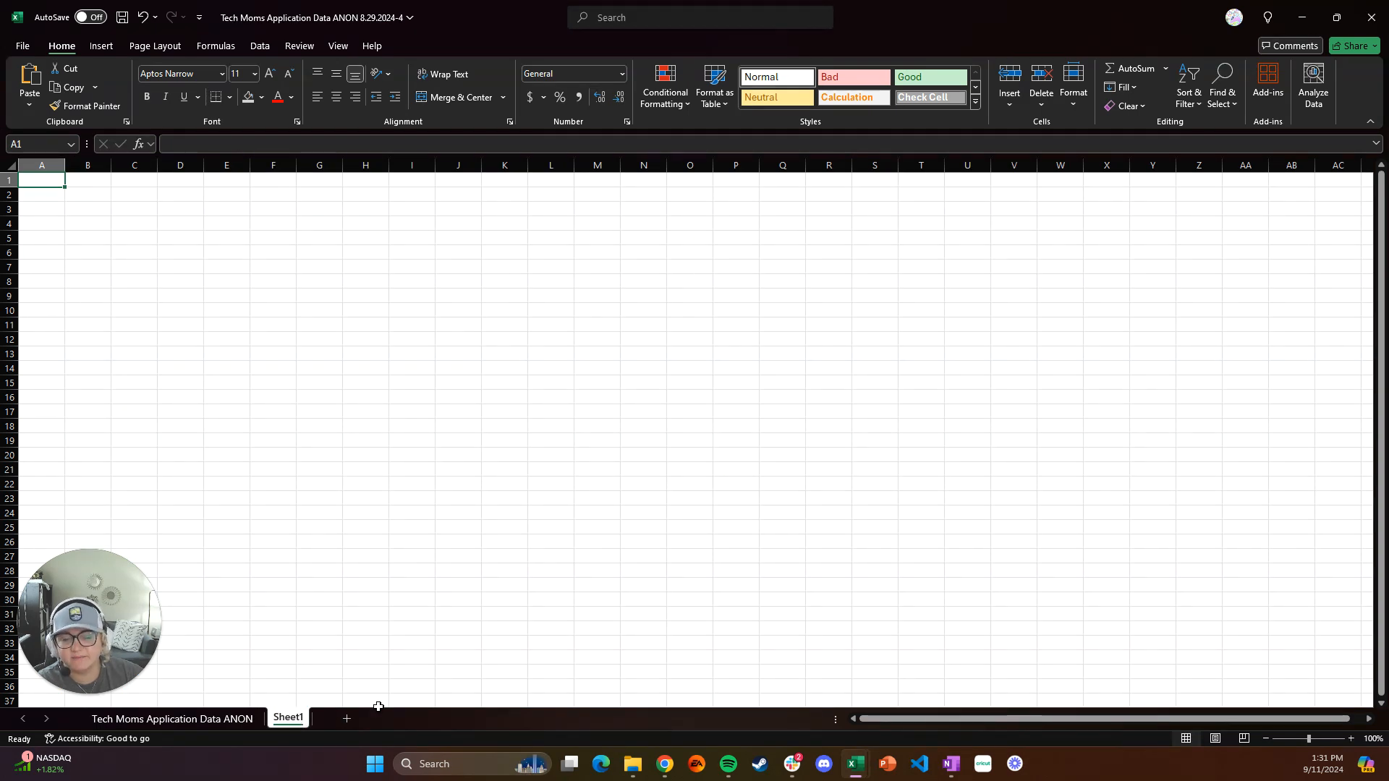
double_click(288, 719)
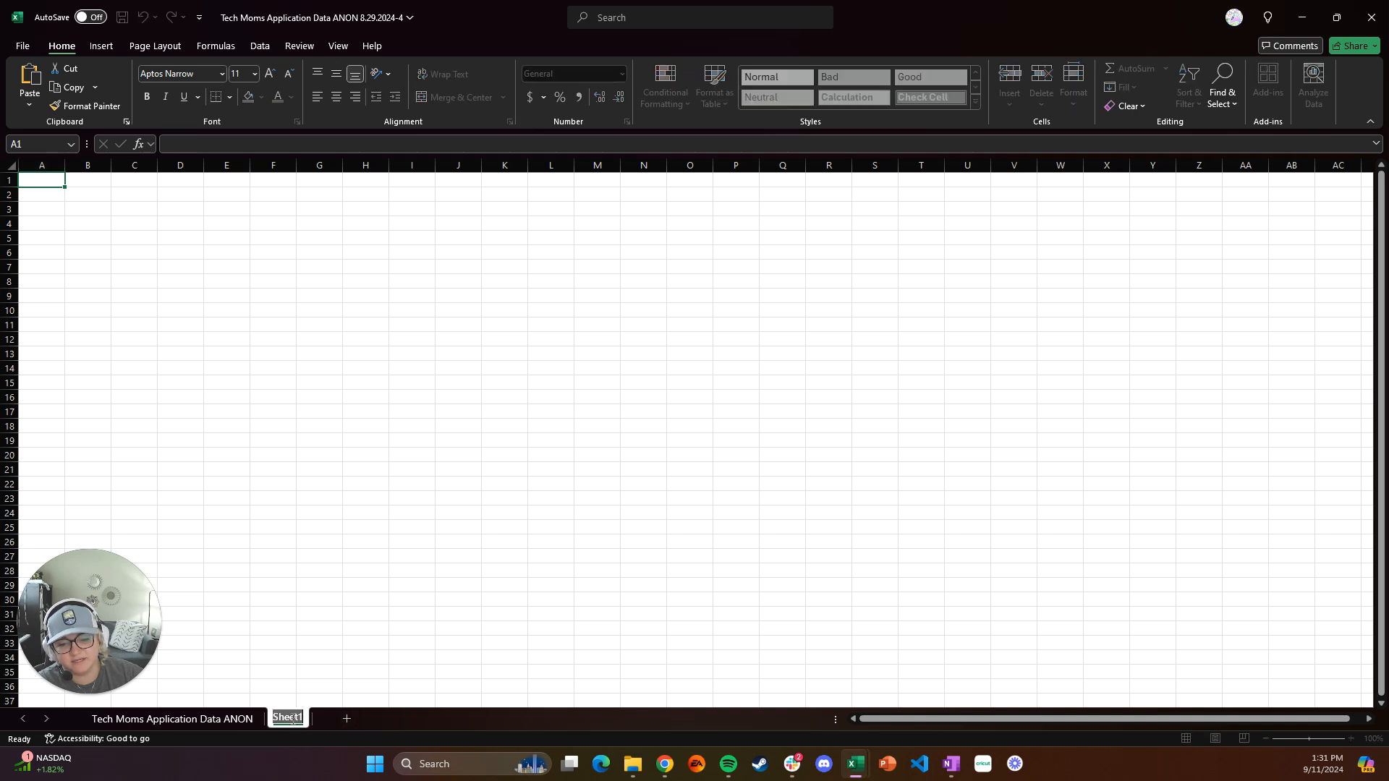
left_click(407, 716)
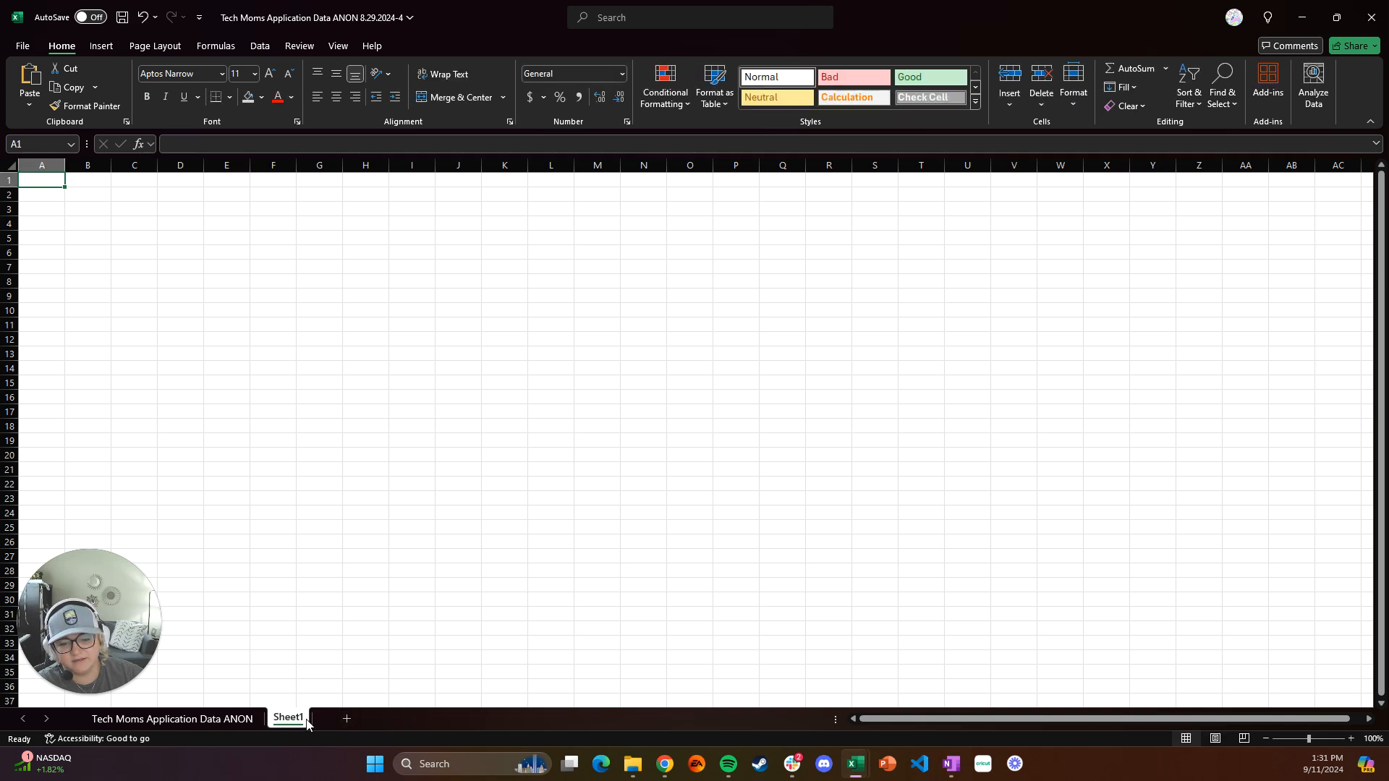
right_click(290, 720)
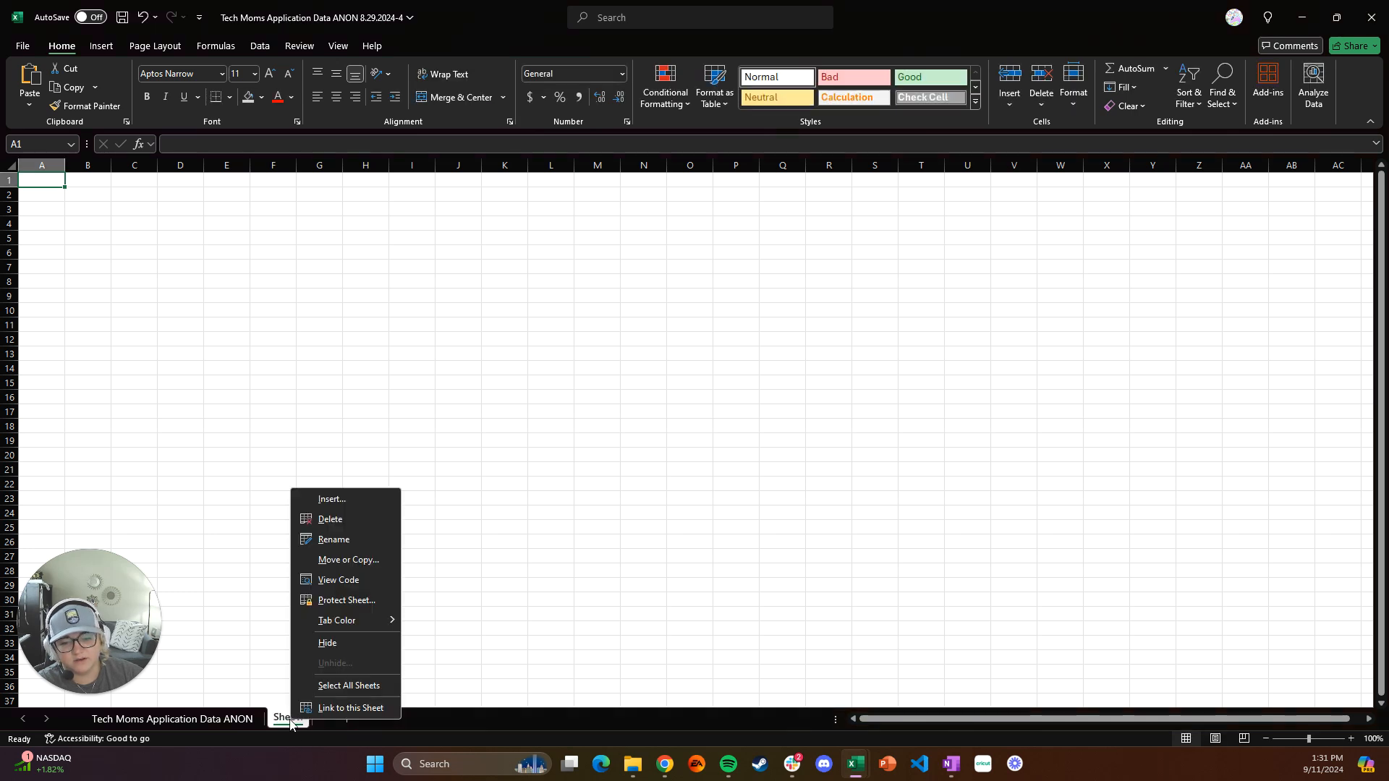
left_click(332, 541)
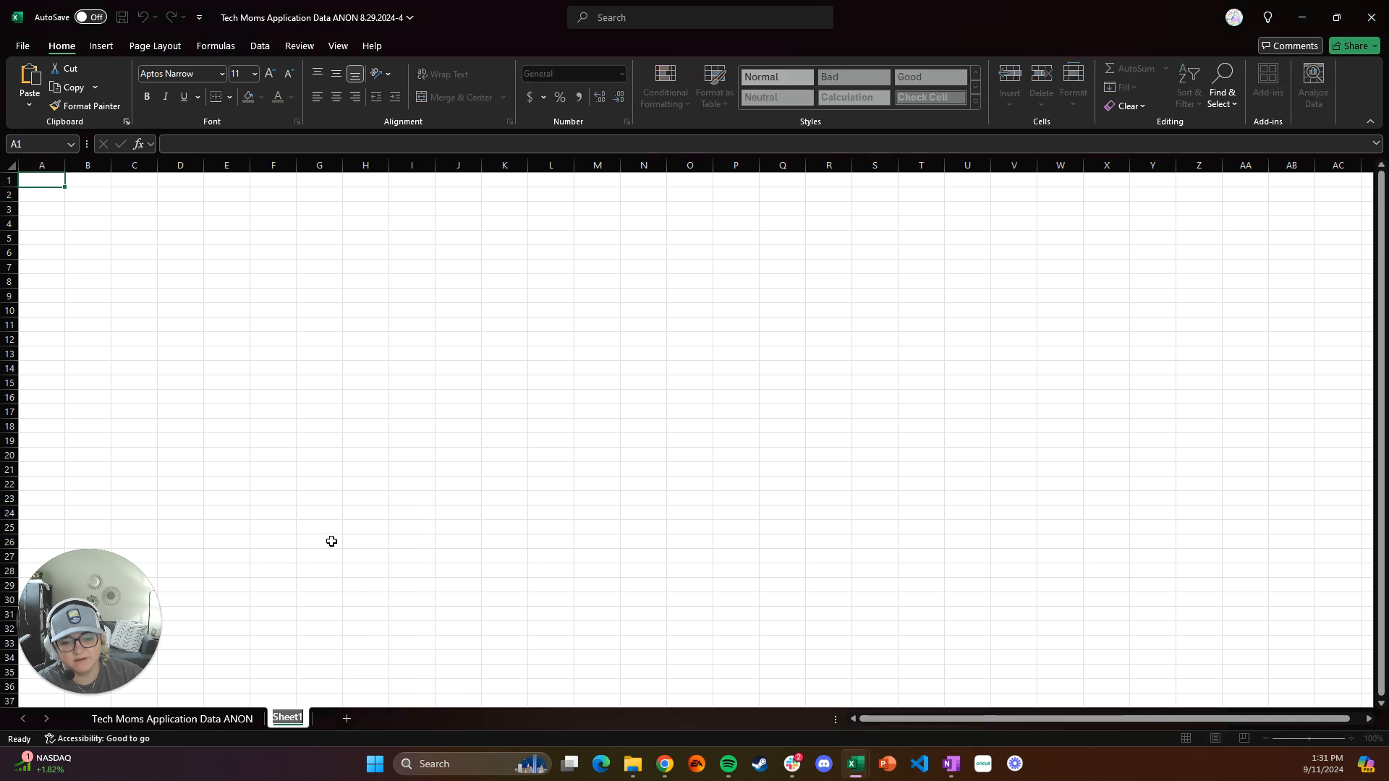
type("Da")
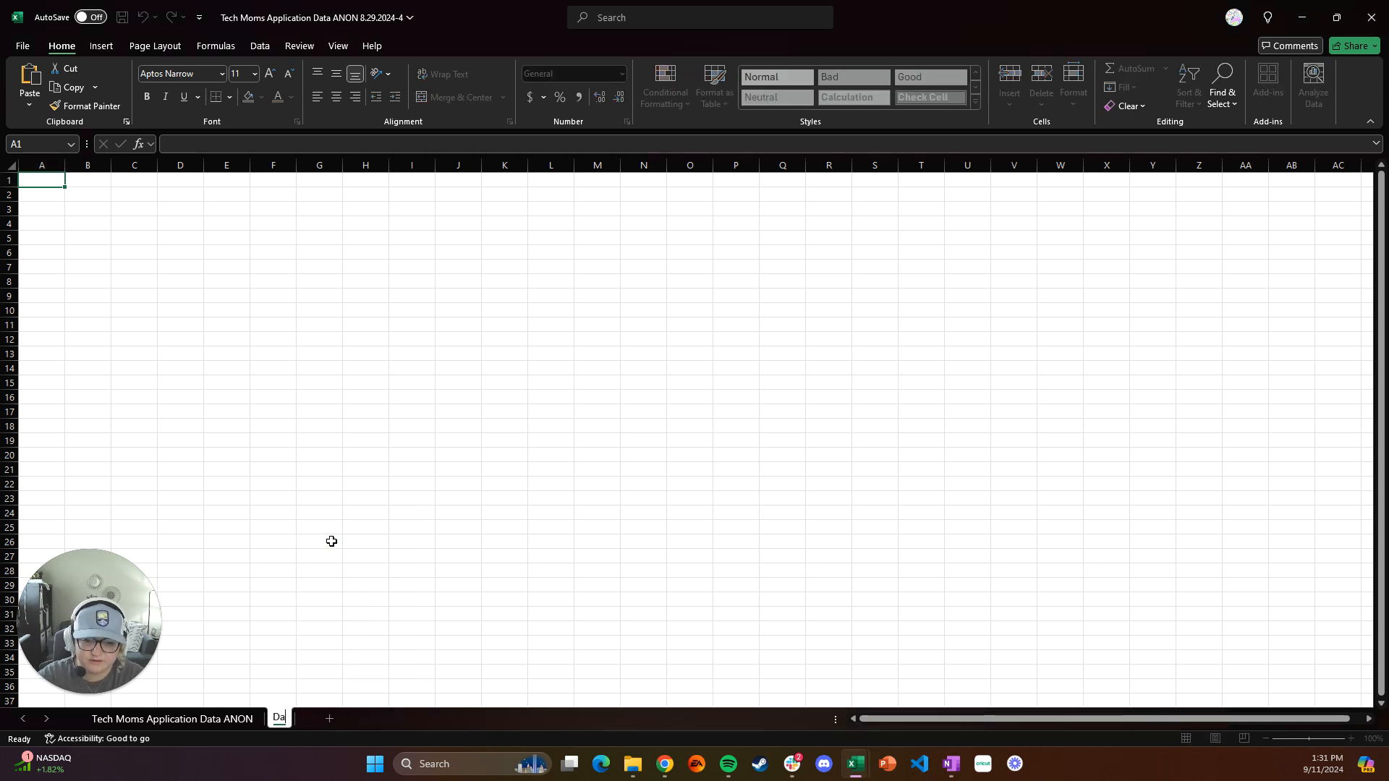
type("ta Dictionary")
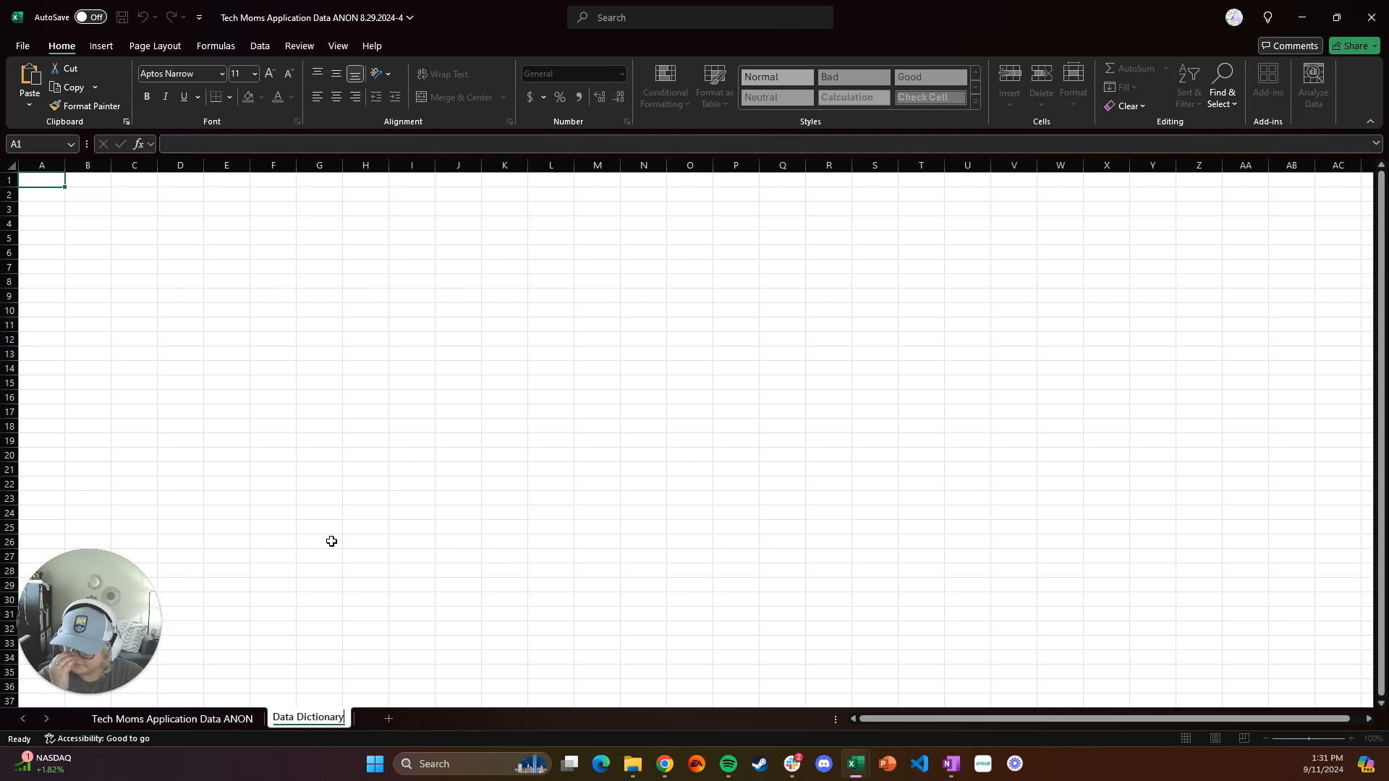
key("Return")
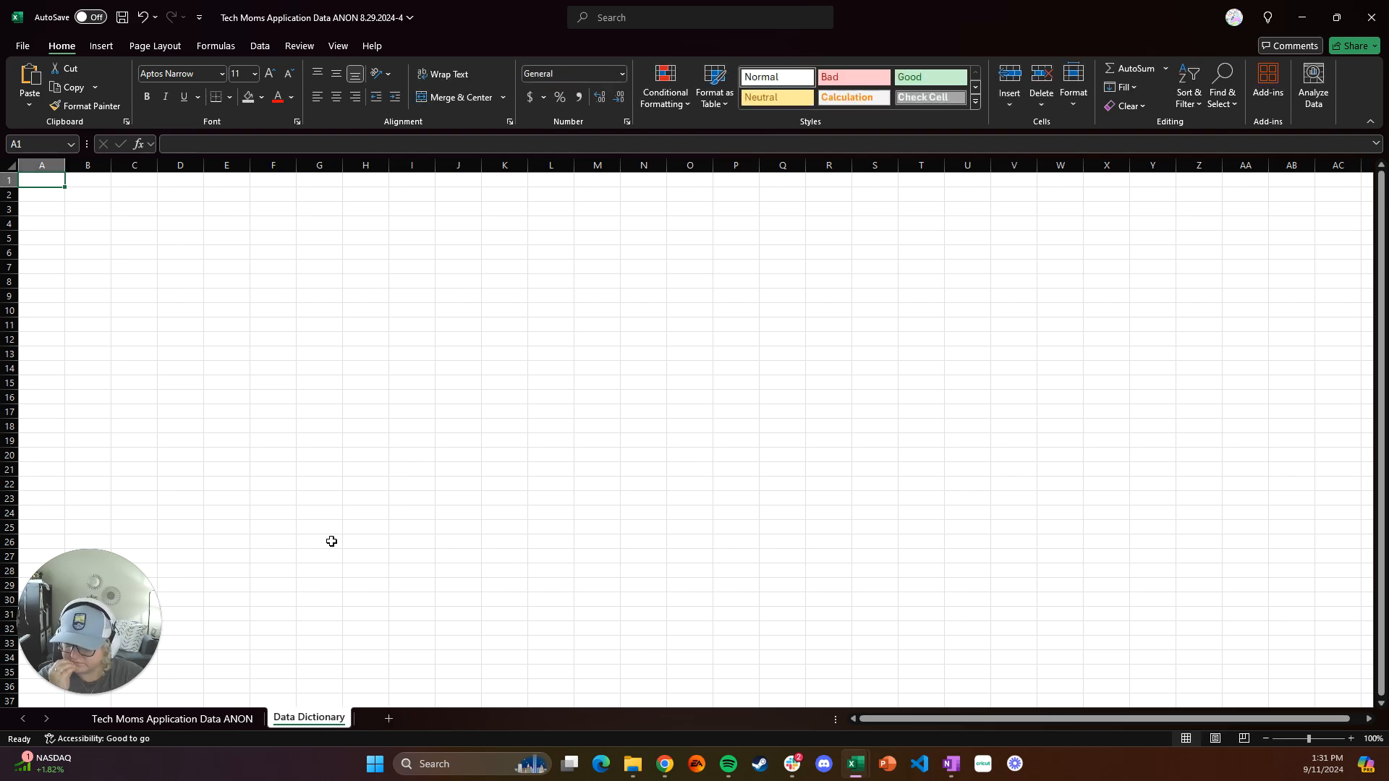
Copy the row 1 headers from Contact ID through Create Date in the Tech Moms Application Data ANON sheet
left_click(209, 719)
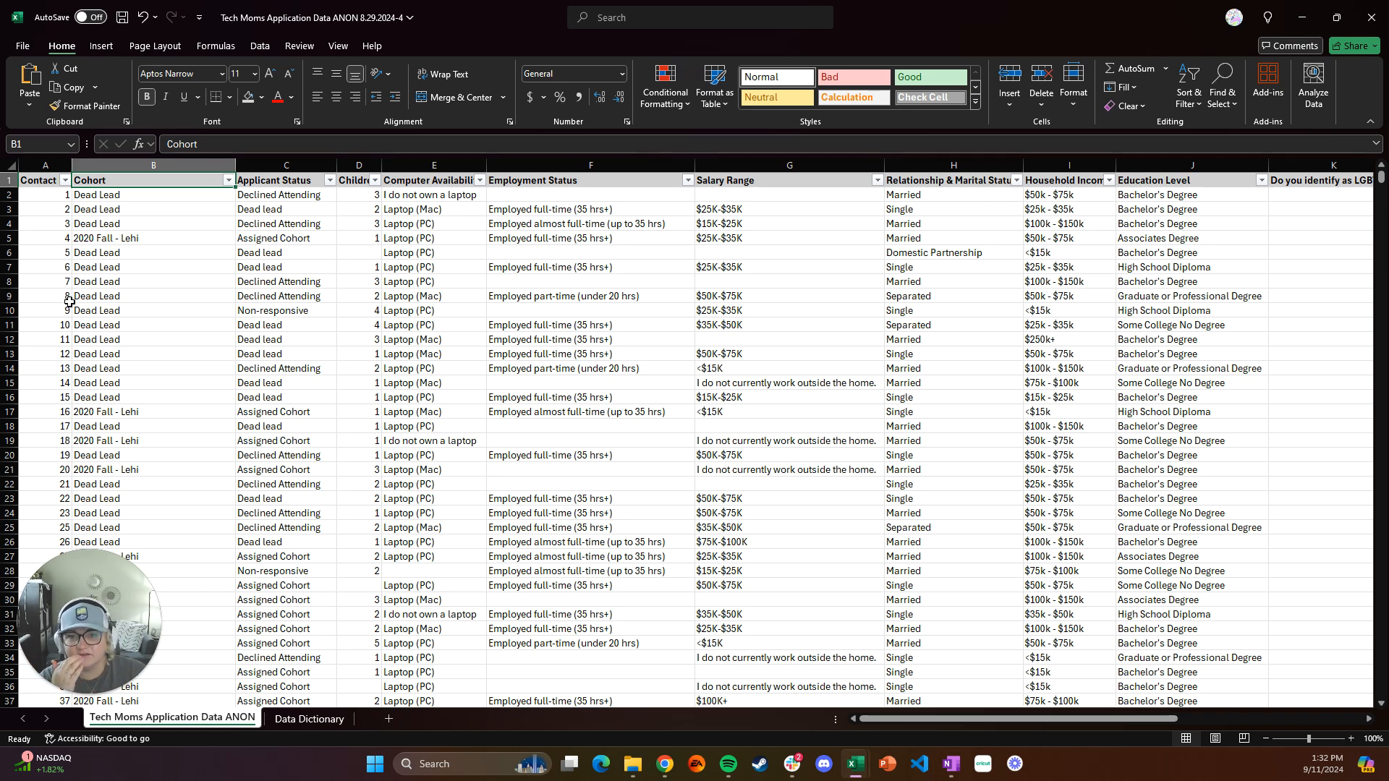
left_click(9, 180)
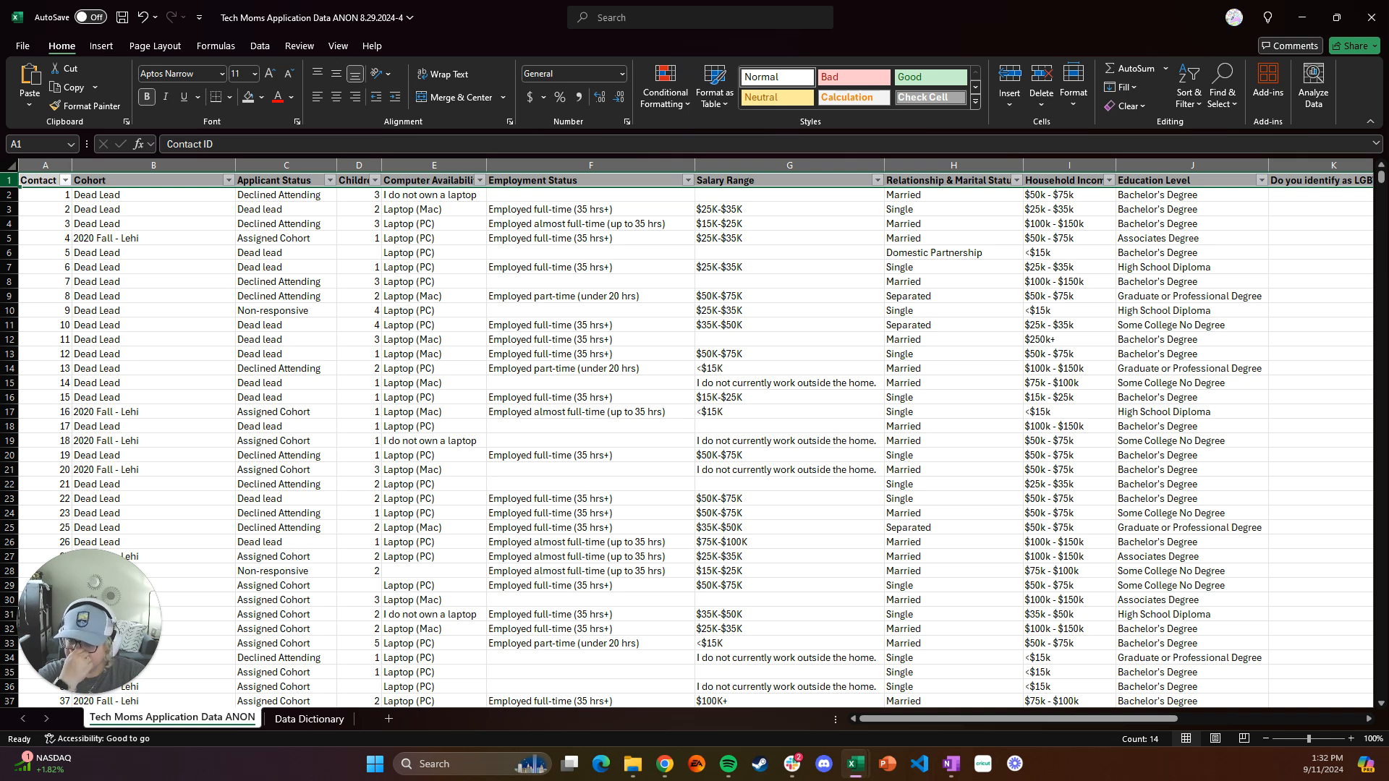
left_click(50, 181)
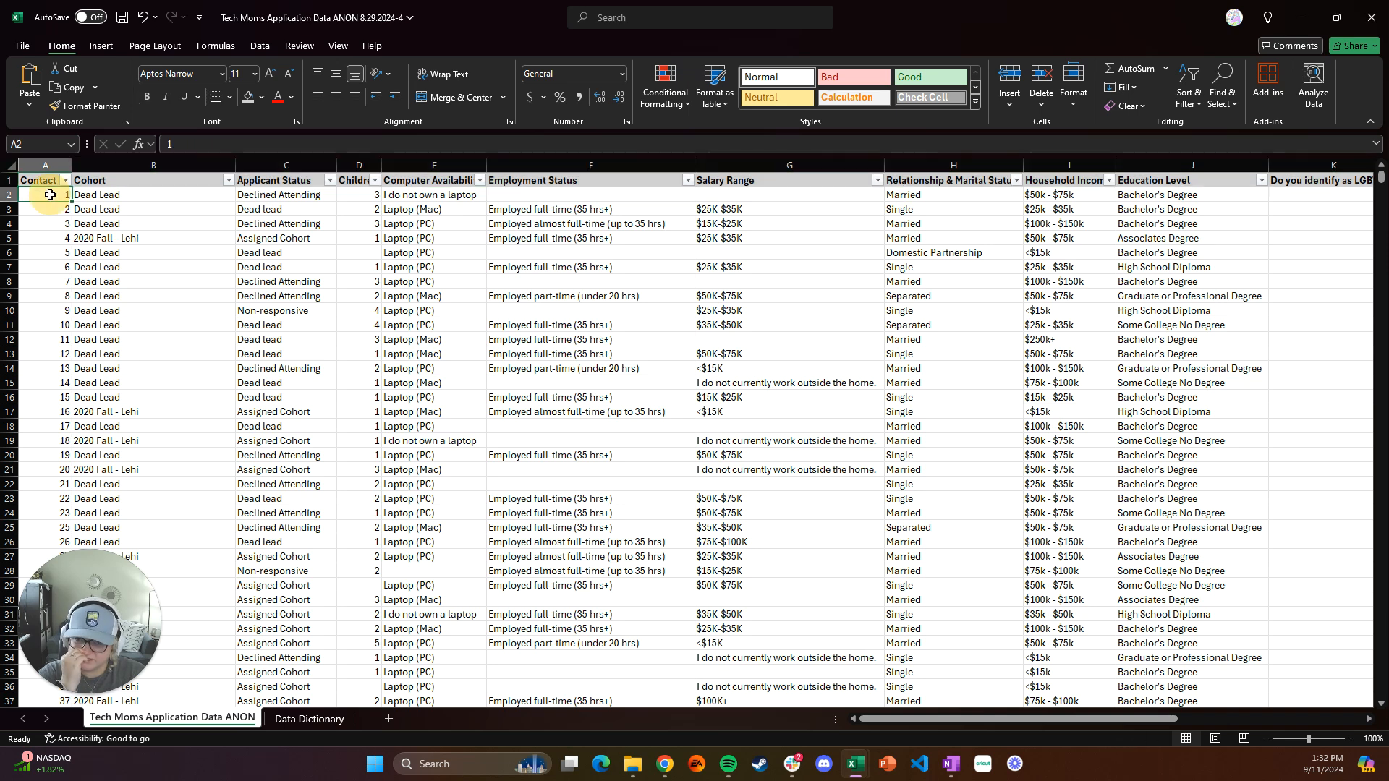
left_click(50, 182)
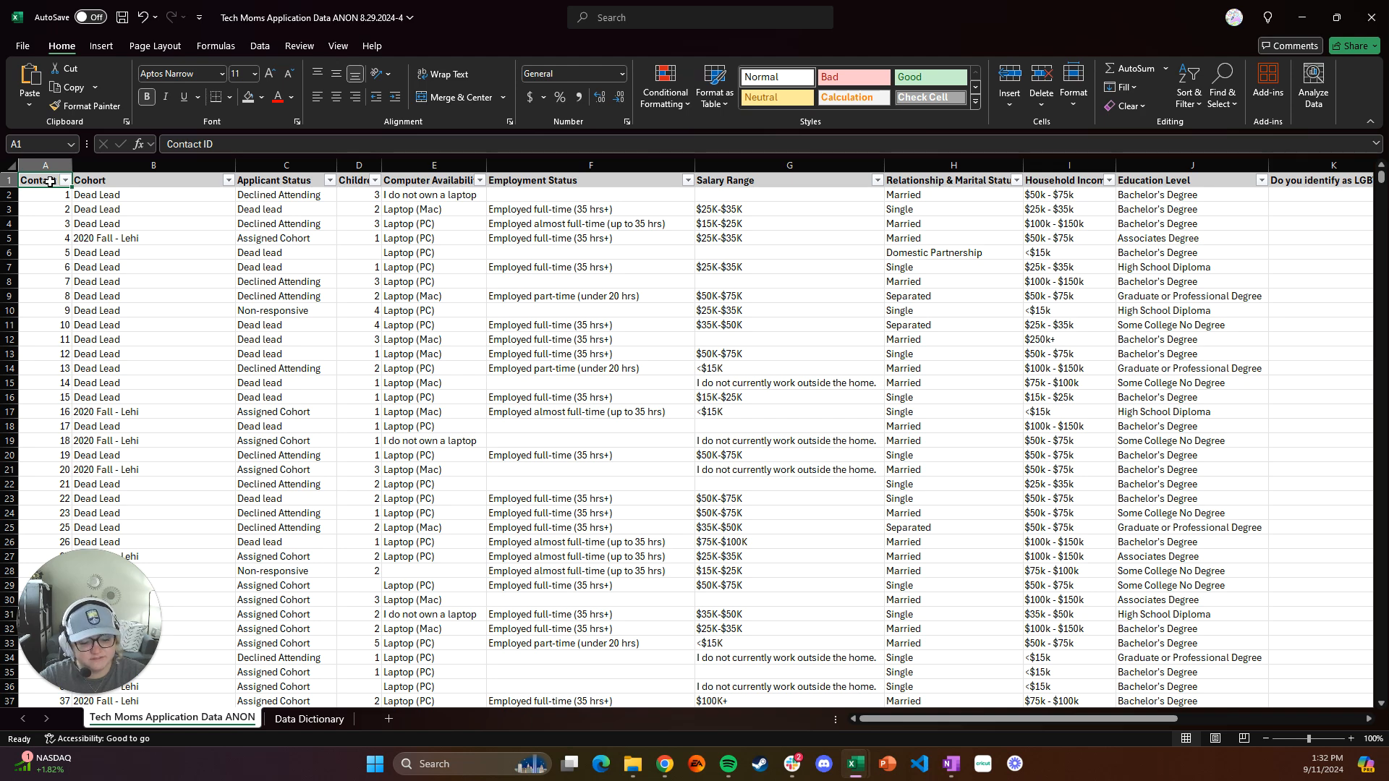
key("ctrl+shift+Right")
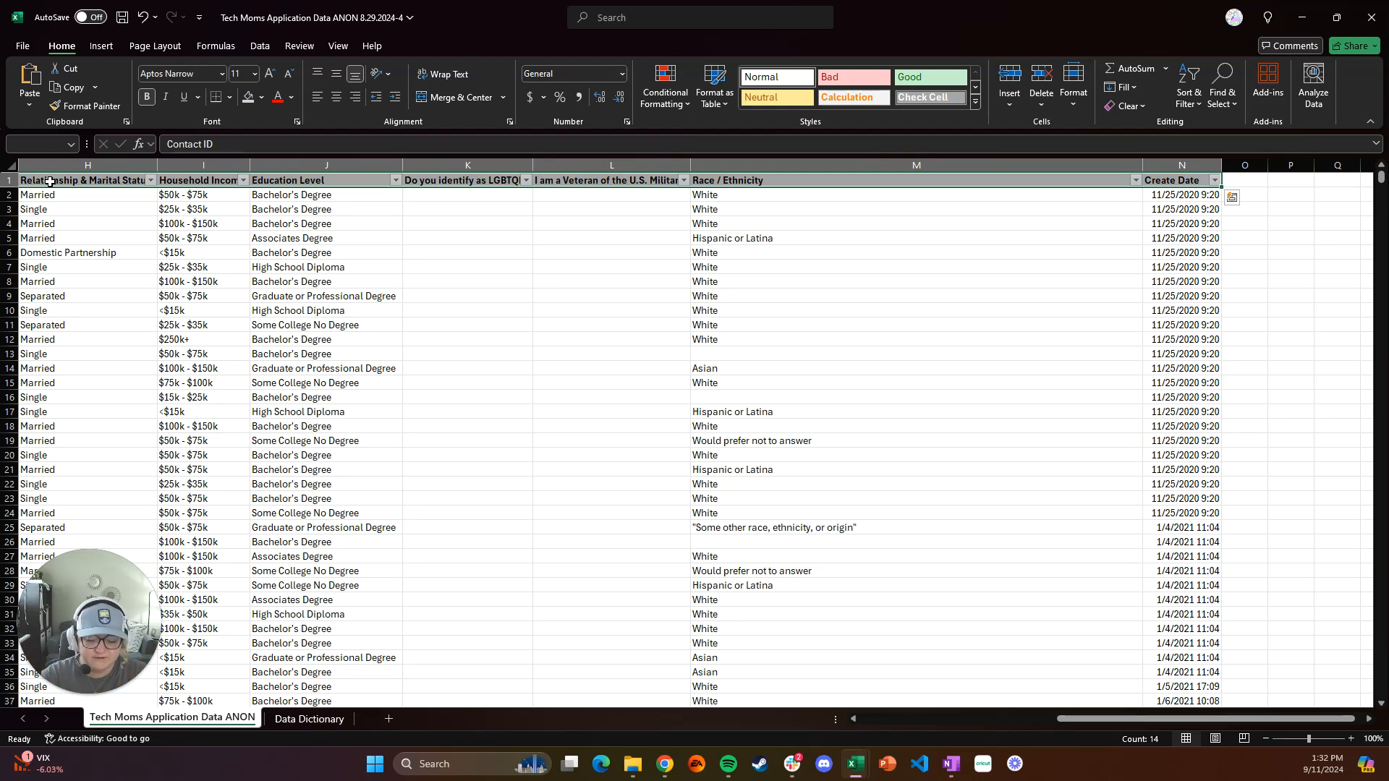
key("ctrl+Home")
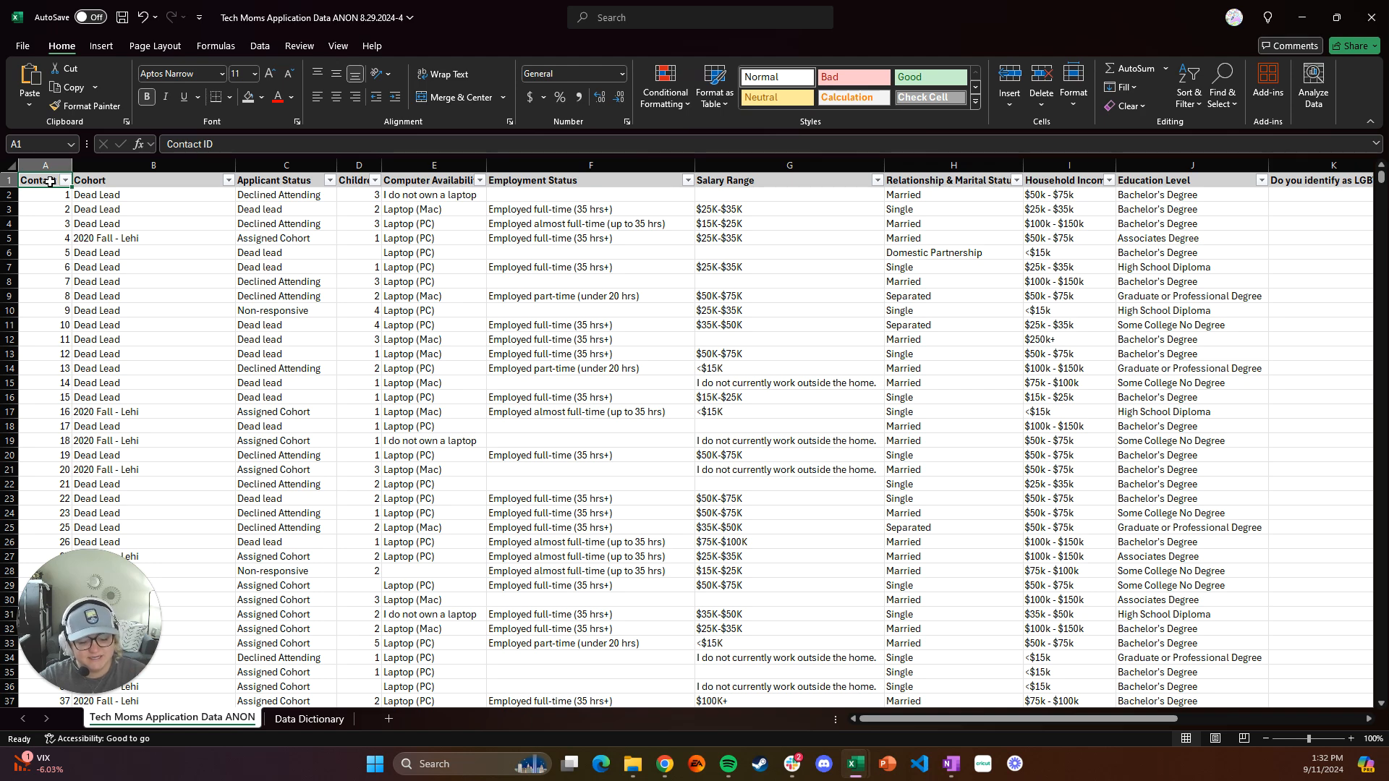
key("ctrl+shift+Right")
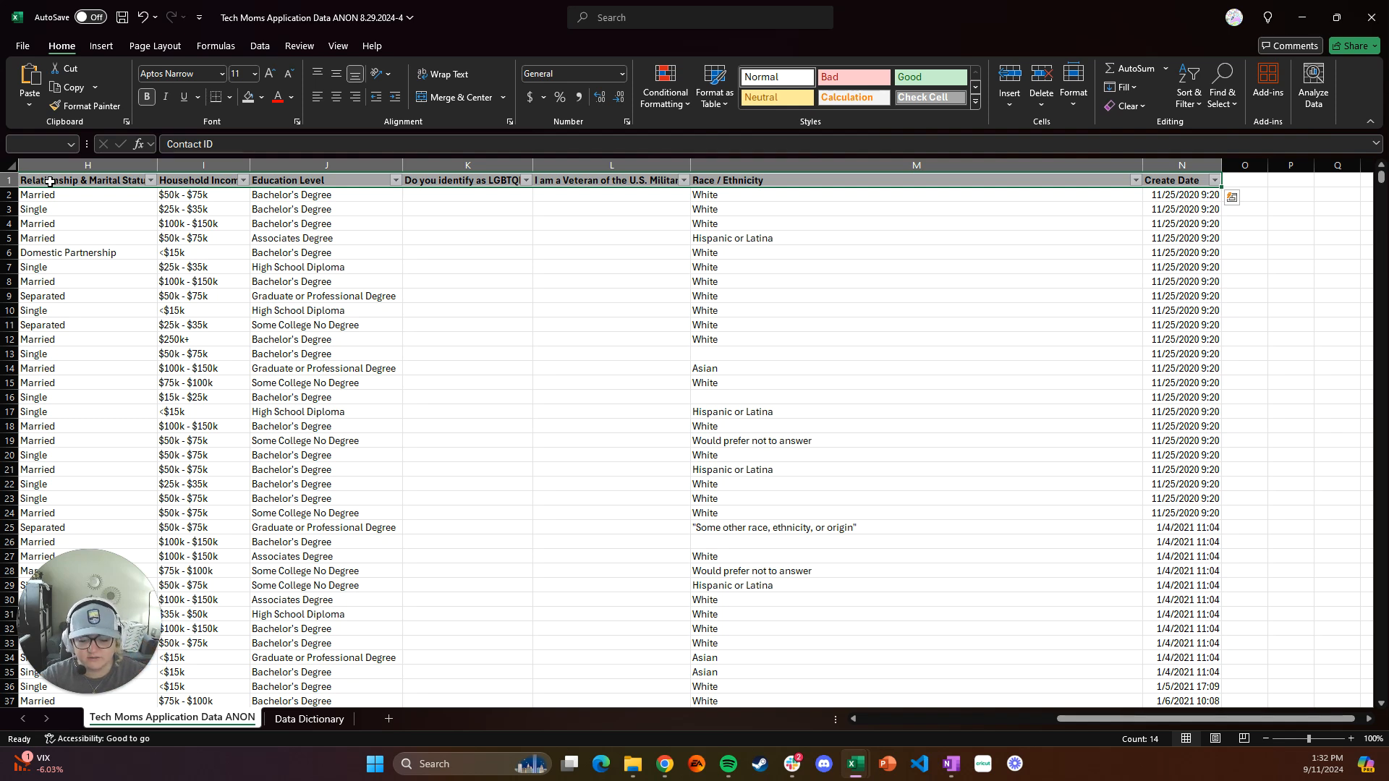
key("ctrl+c")
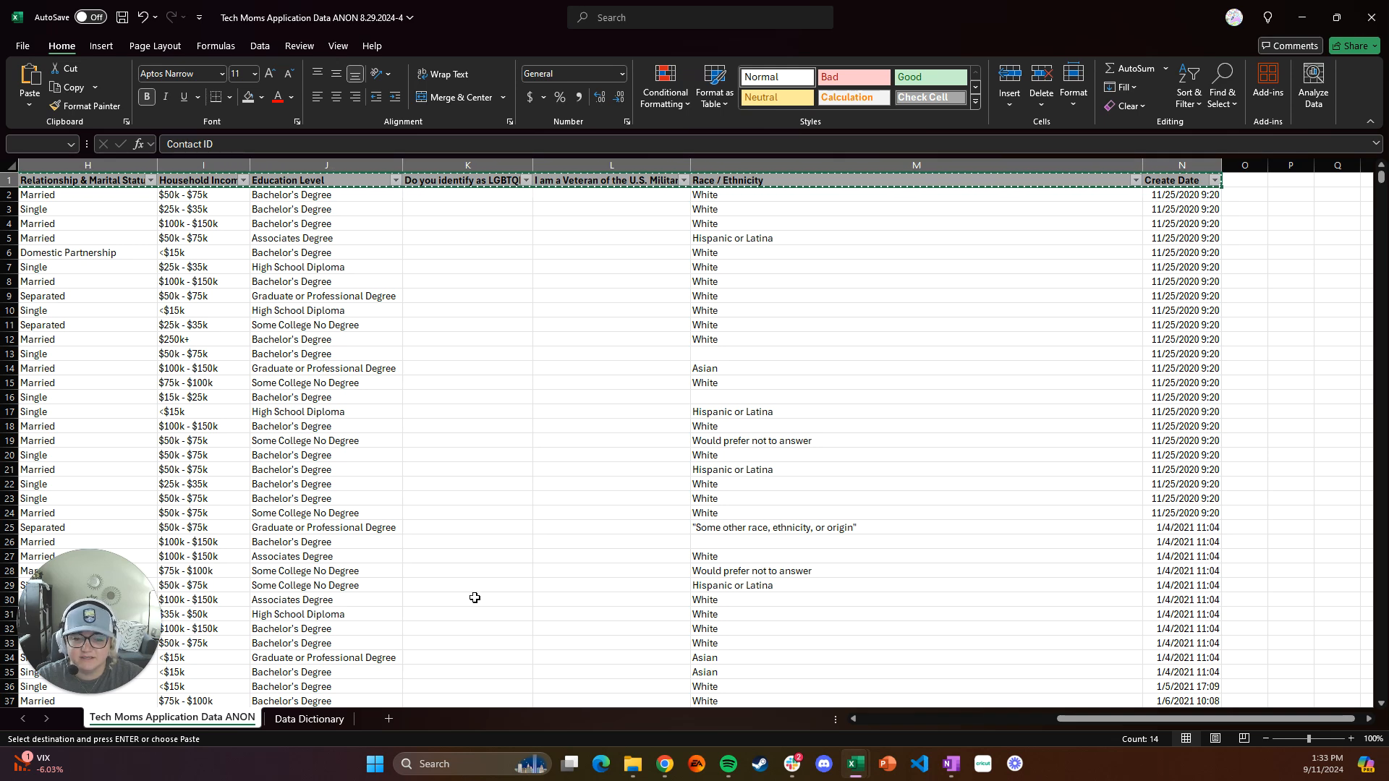
Try a regular paste of the copied headers at cell A1 of the Data Dictionary sheet, then undo it
left_click(305, 718)
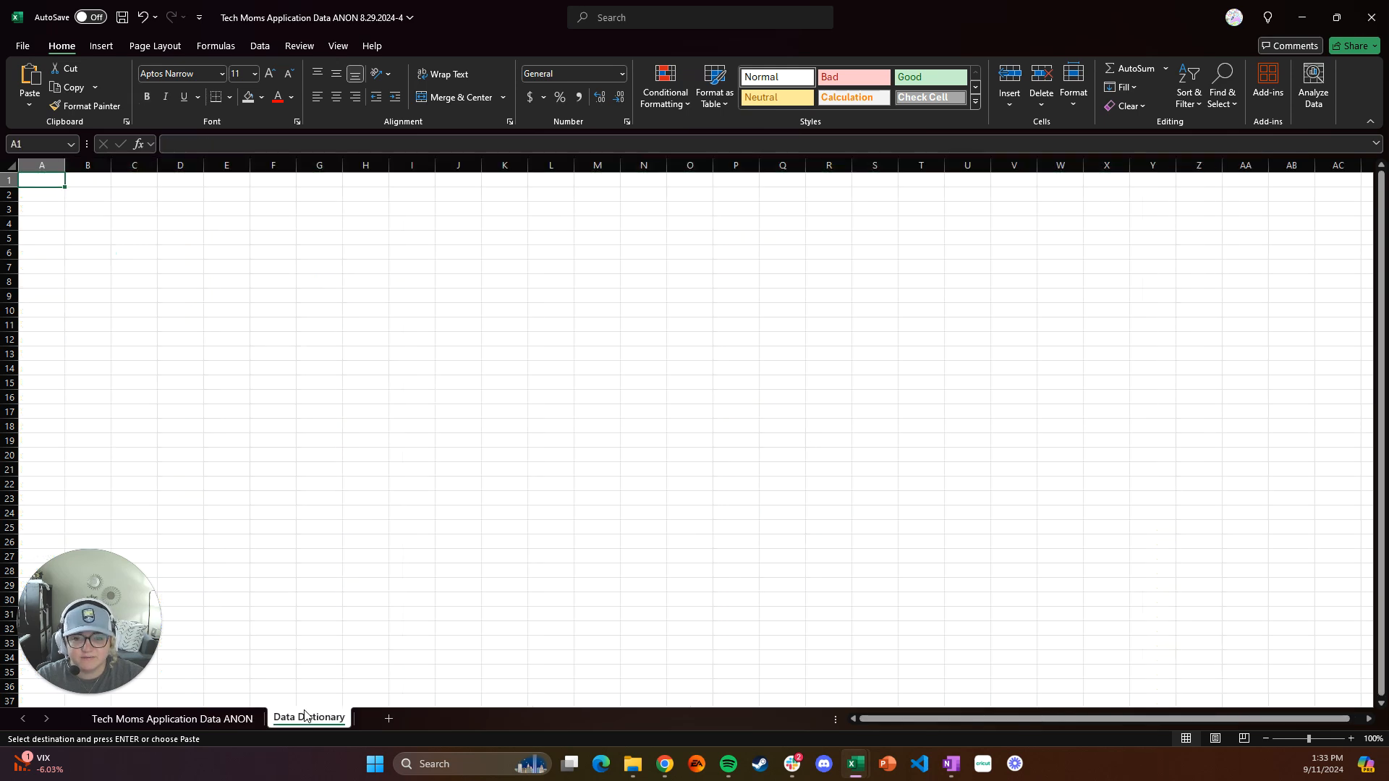
right_click(36, 182)
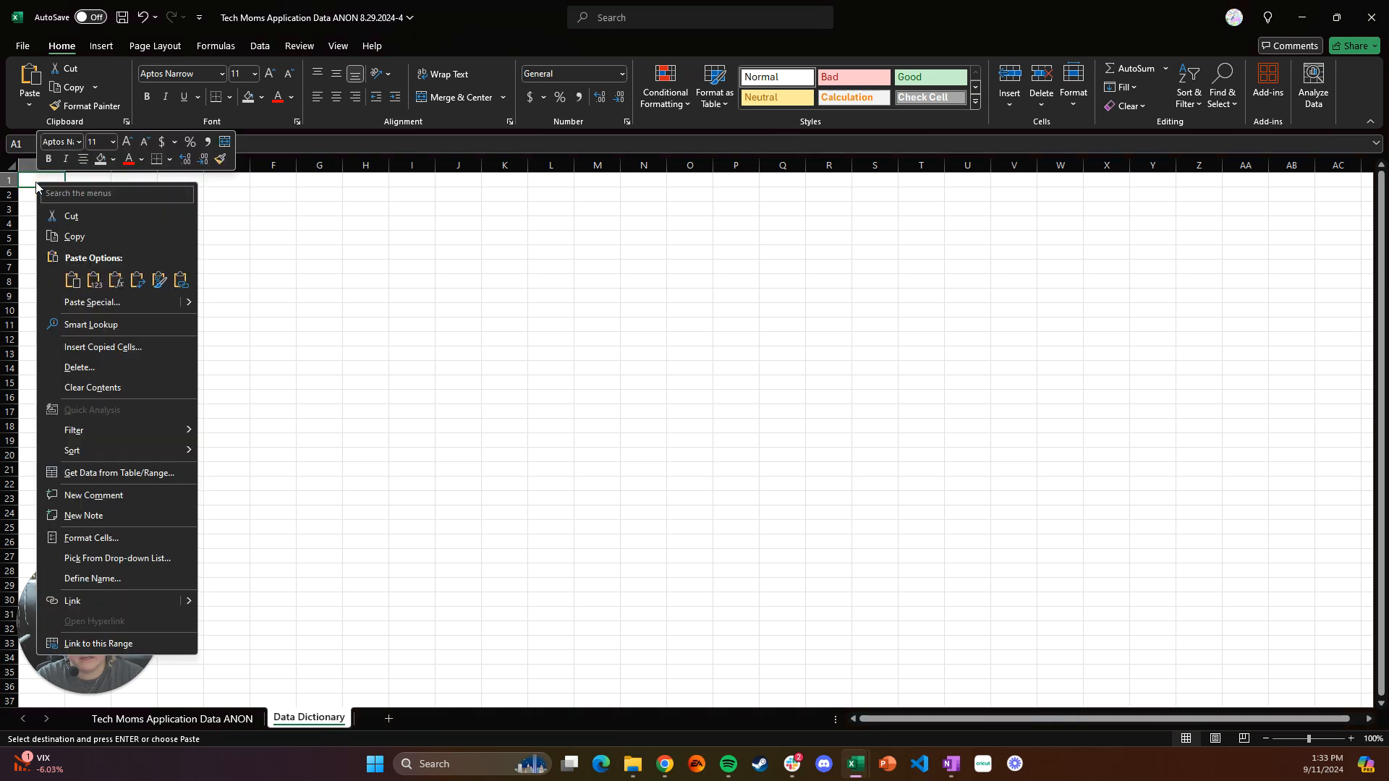
left_click(74, 279)
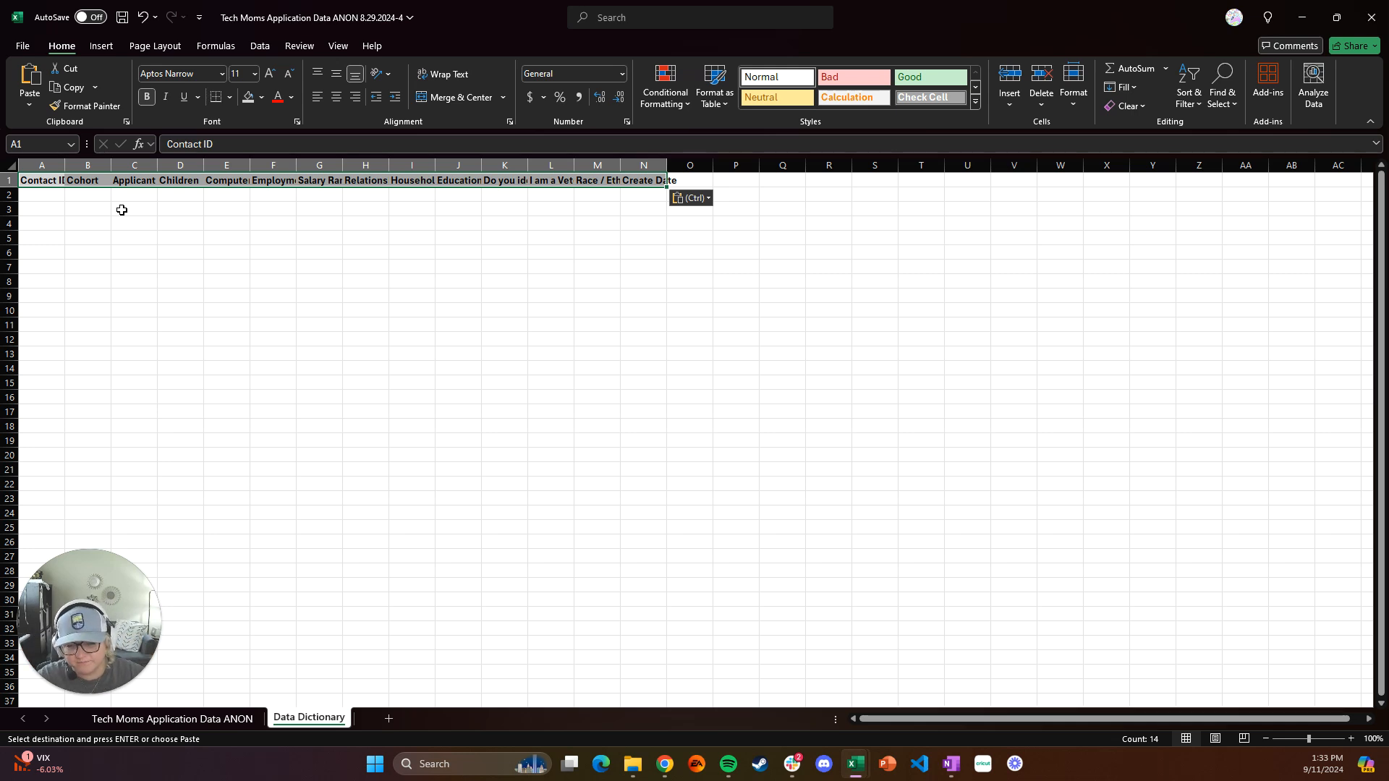
key("ctrl+z")
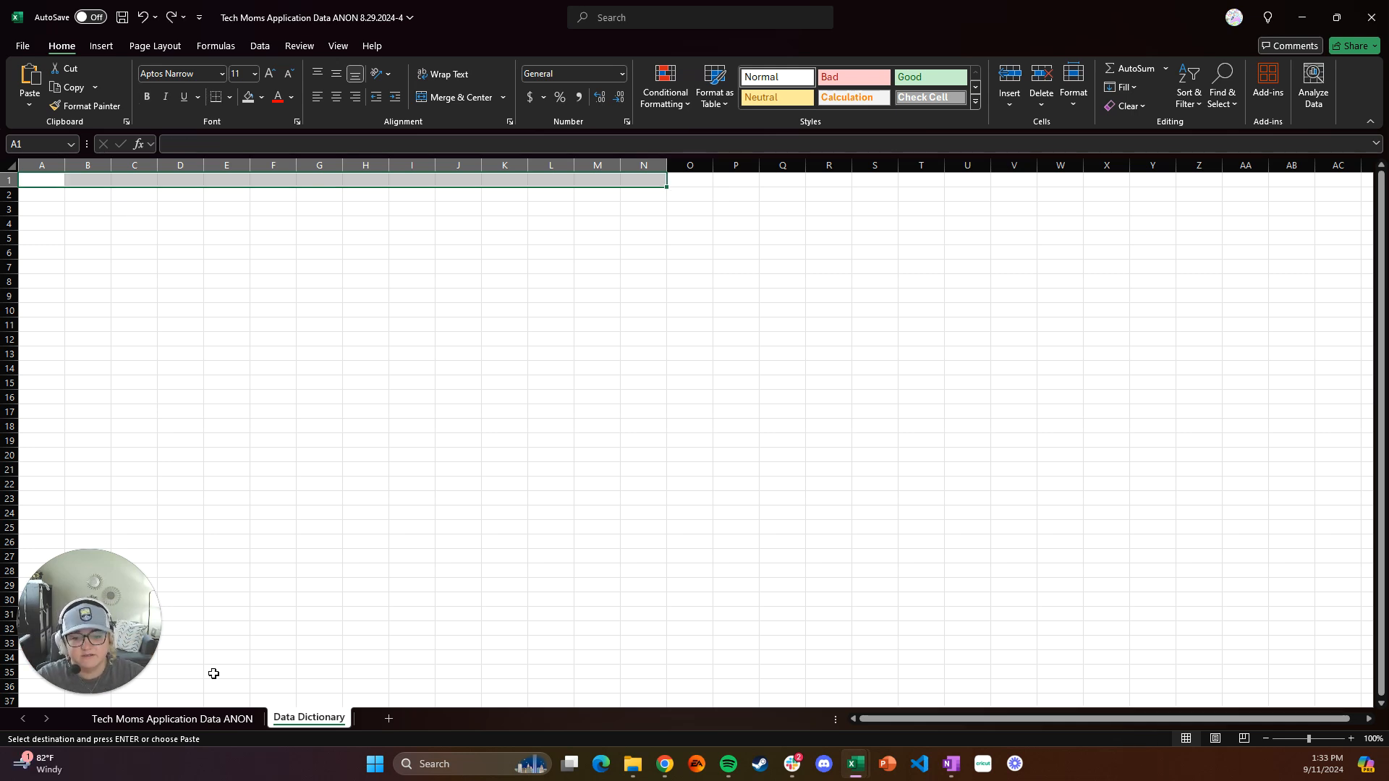
Try to paste the copied headers transposed at A1 of the Data Dictionary sheet with A1:N1 selected, and undo it
left_click(218, 724)
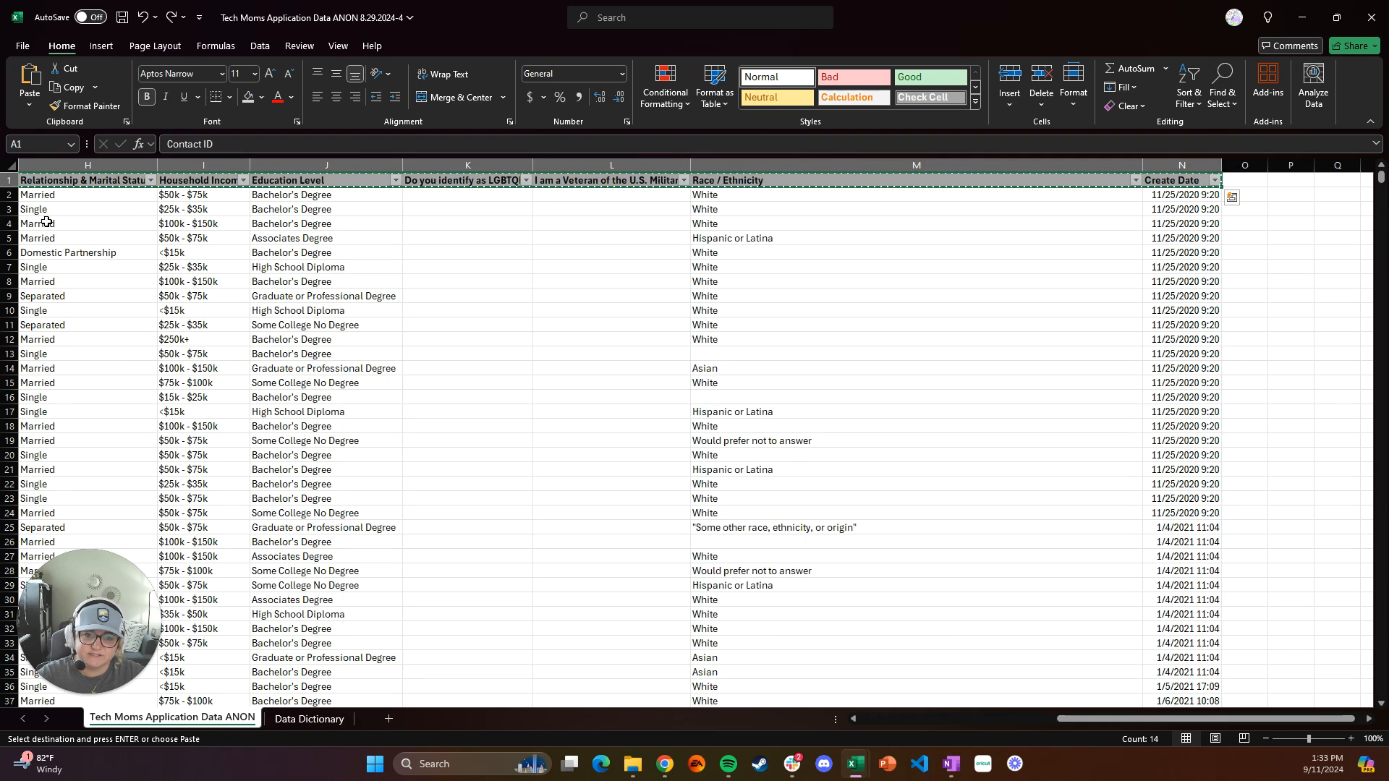
left_click(283, 725)
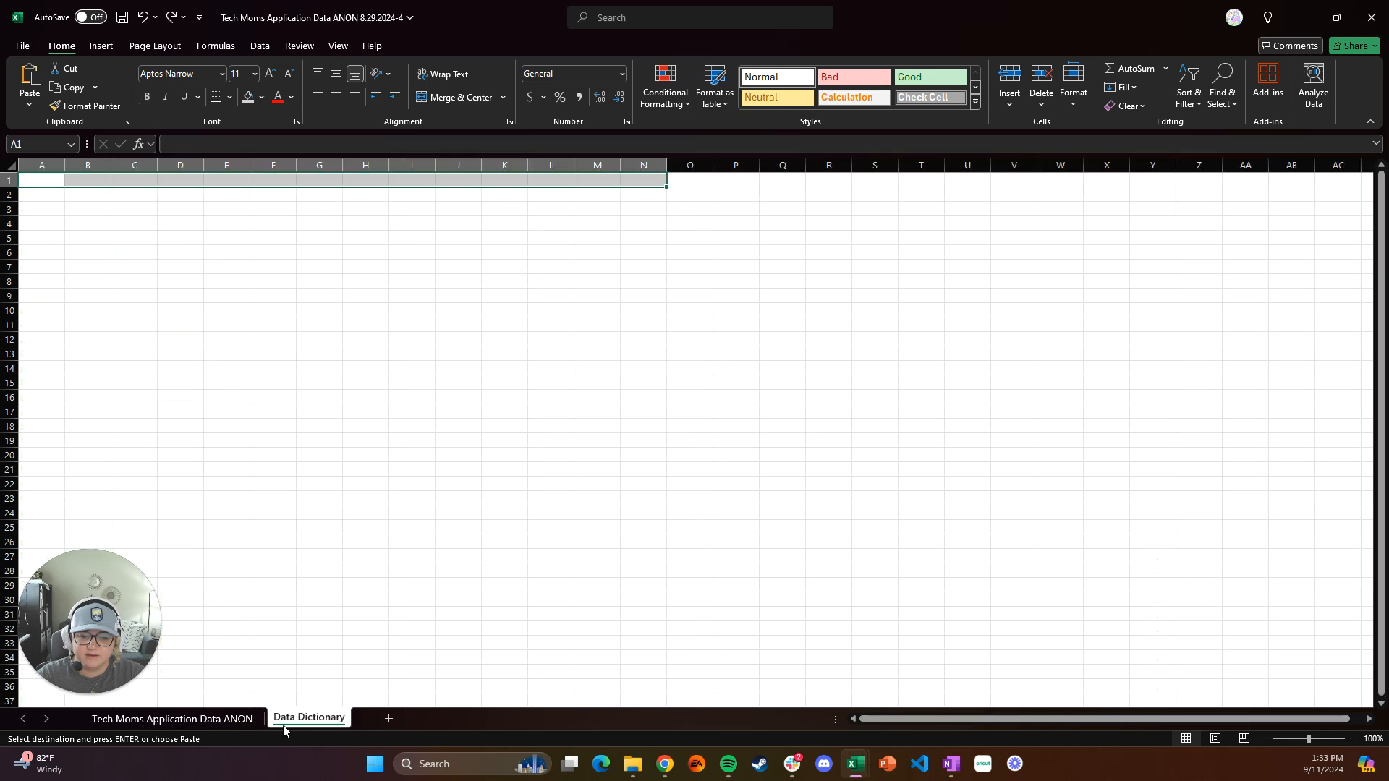
right_click(44, 187)
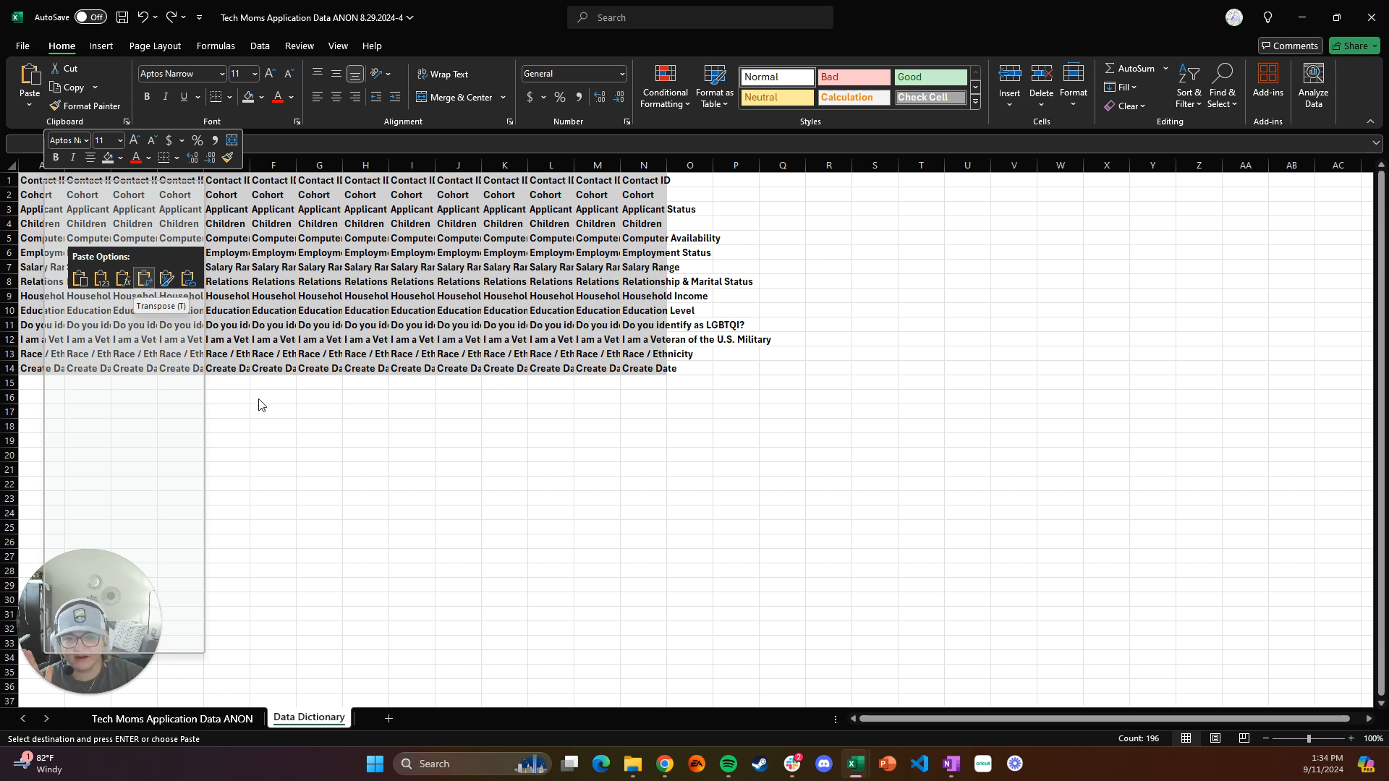
key("ctrl+z")
Cancel the pending copy in the Tech Moms Application Data ANON sheet and copy the row 1 headers Contact ID through Create Date again
left_click(197, 720)
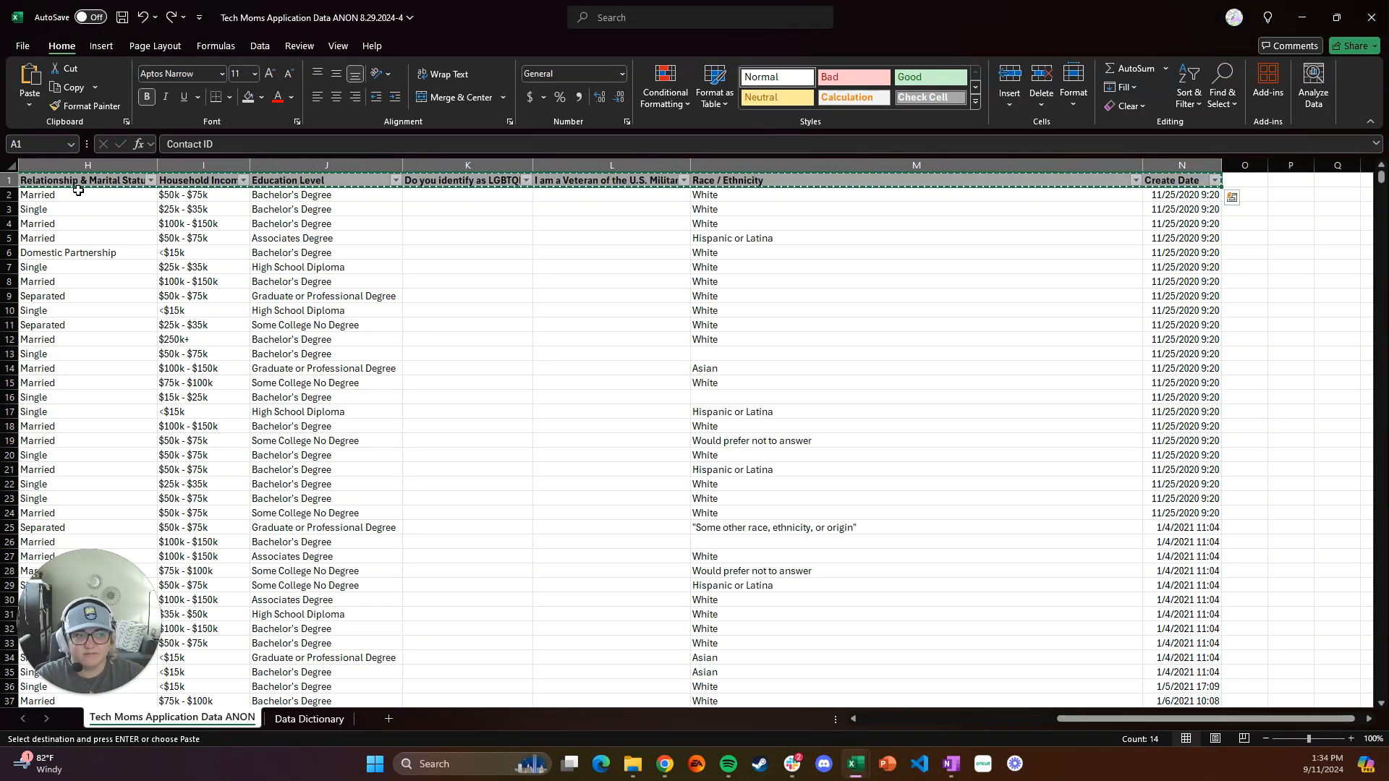
key("ctrl+q")
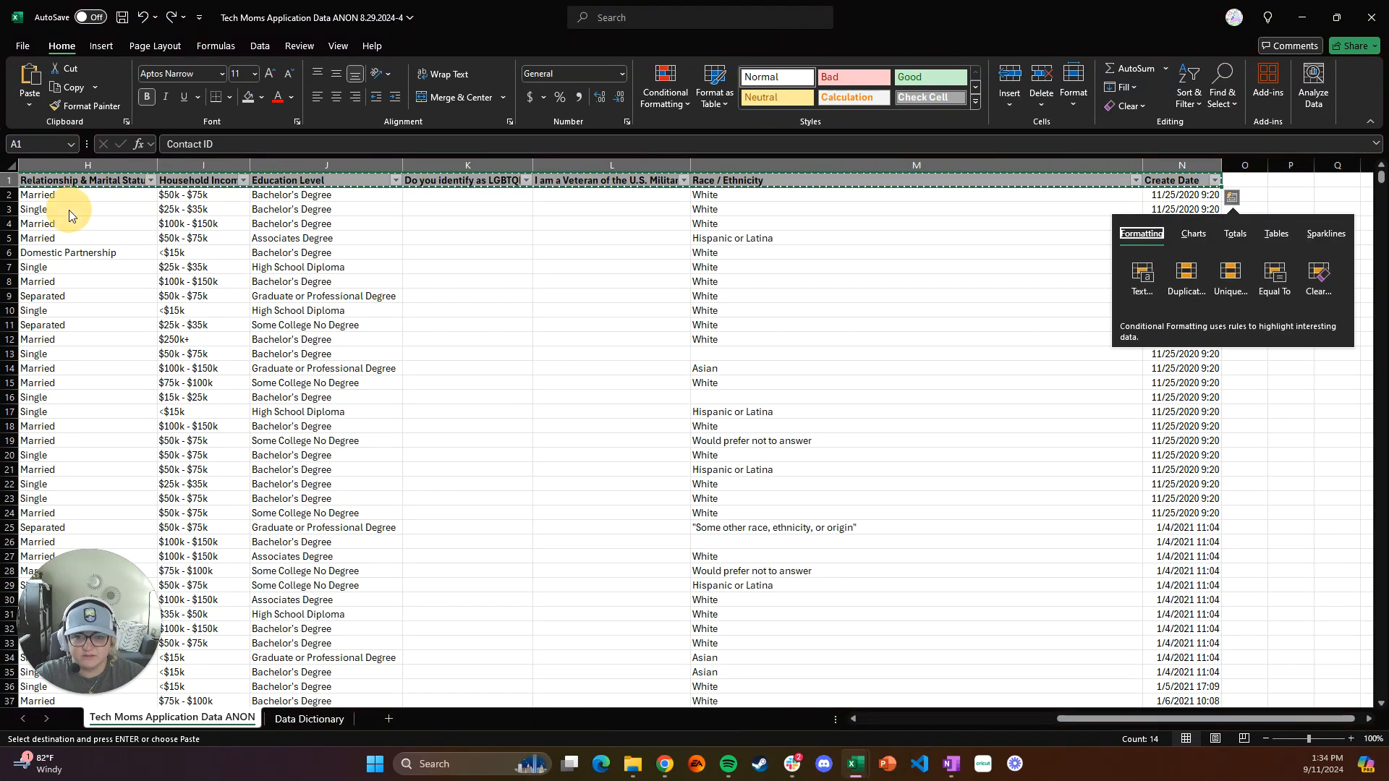
left_click(89, 210)
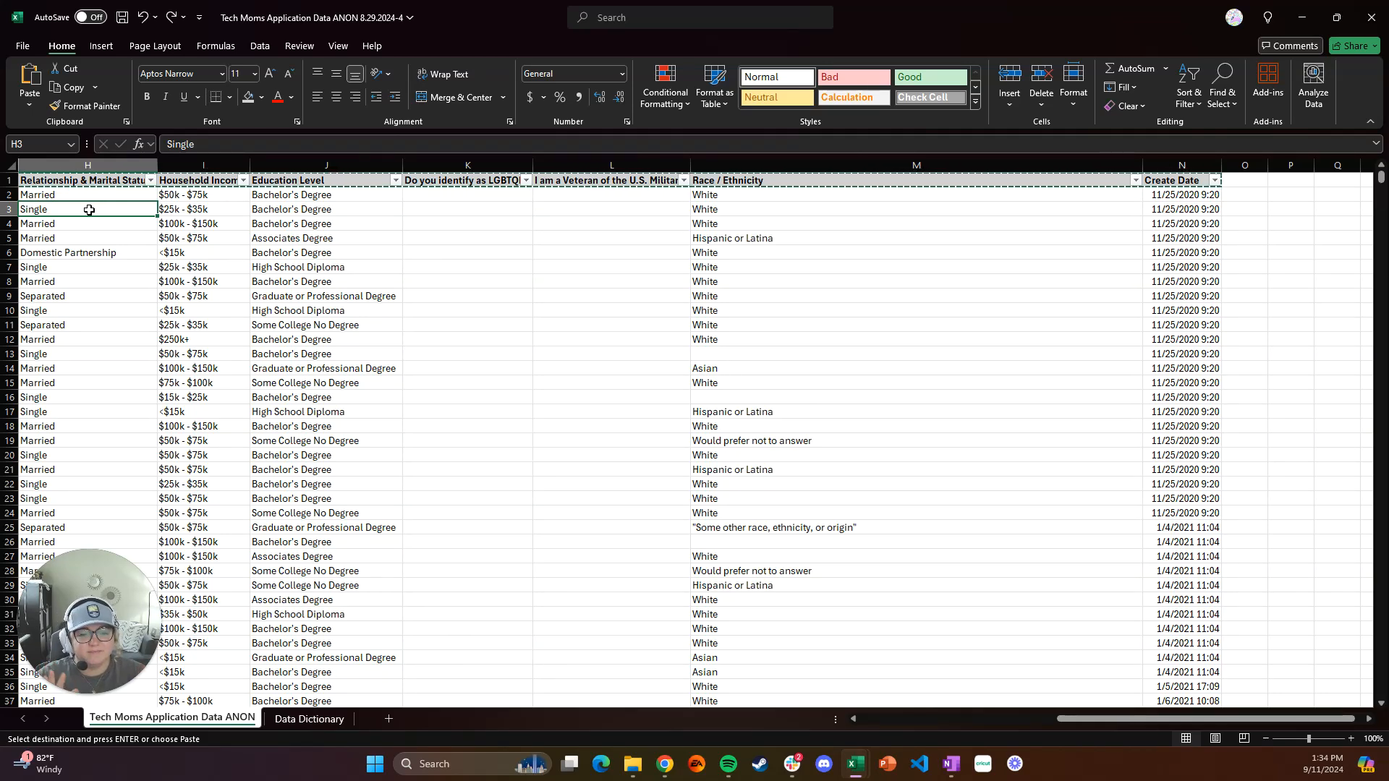
key("Escape")
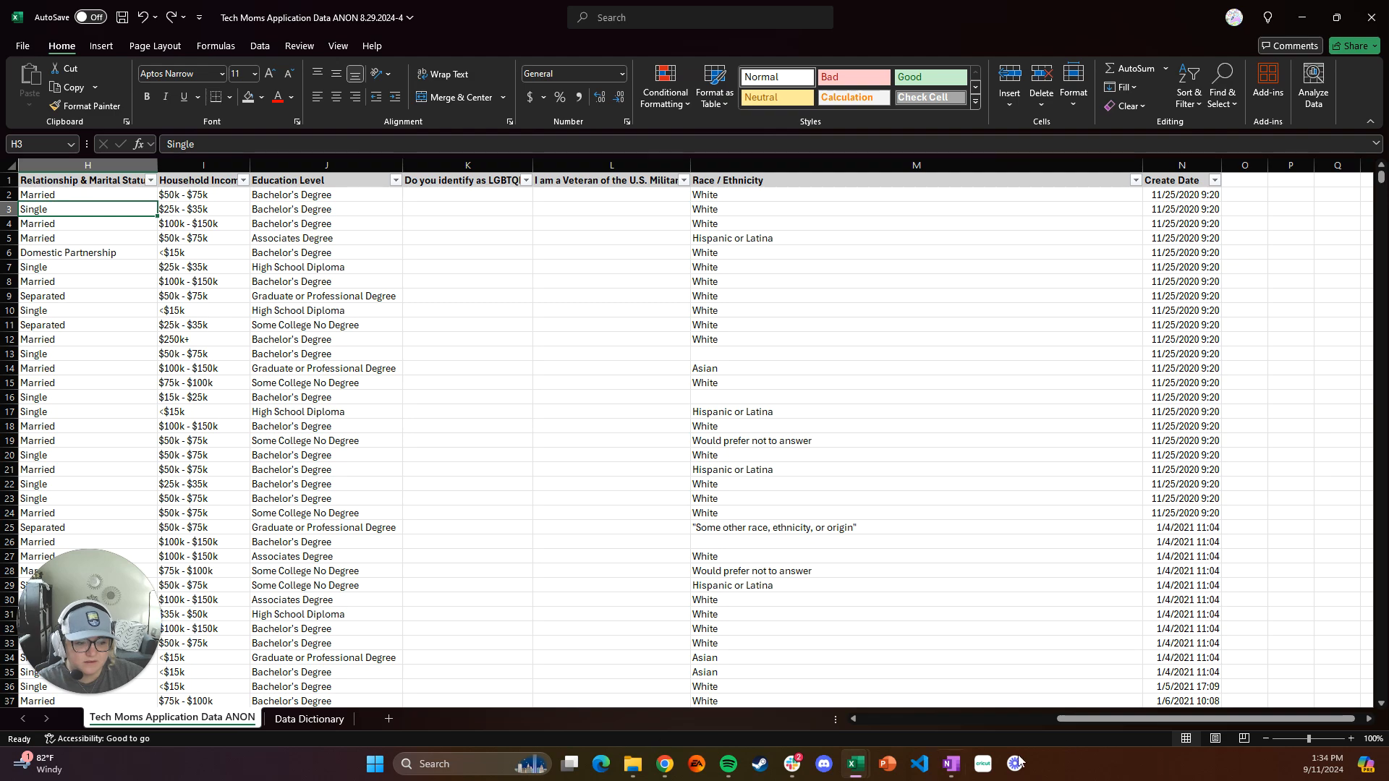
left_click_drag(1010, 719, 867, 727)
left_click(38, 181)
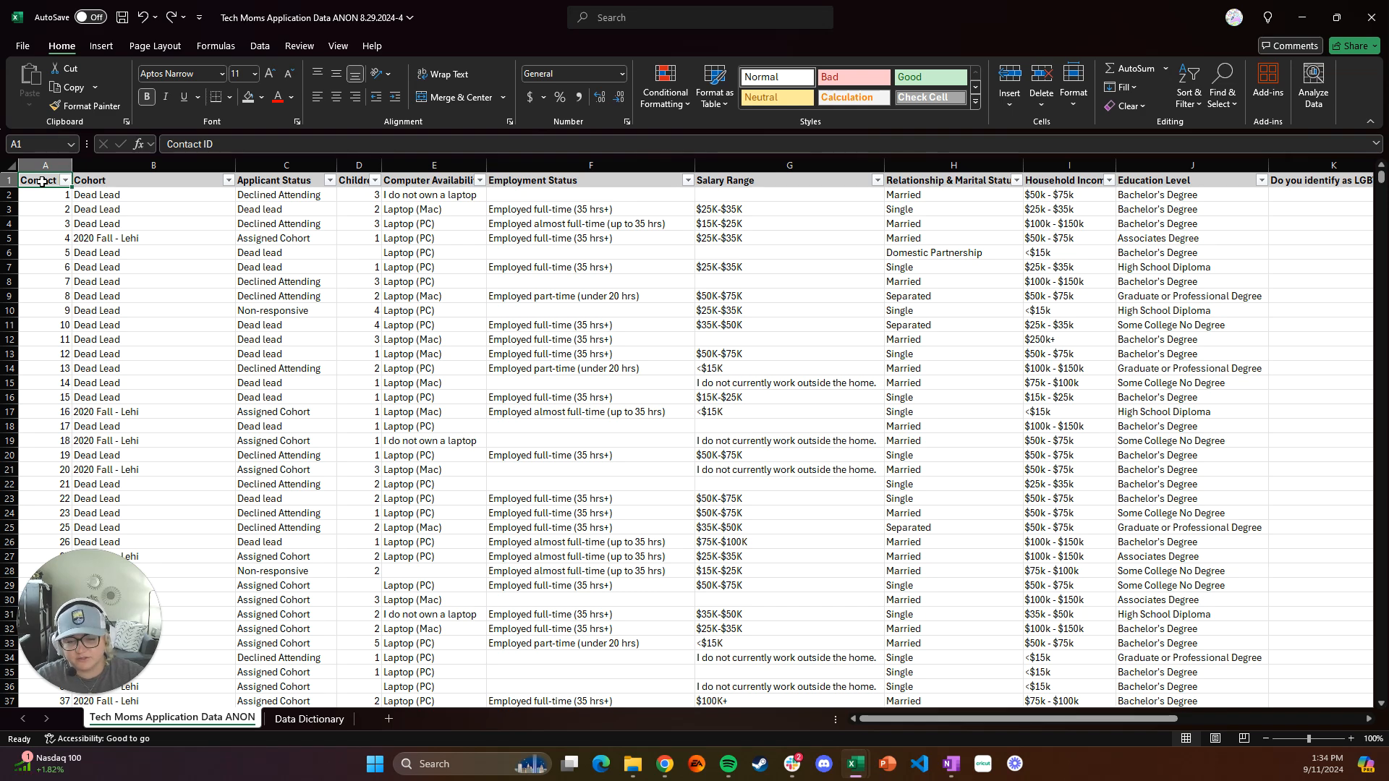
key("ctrl+shift+Right")
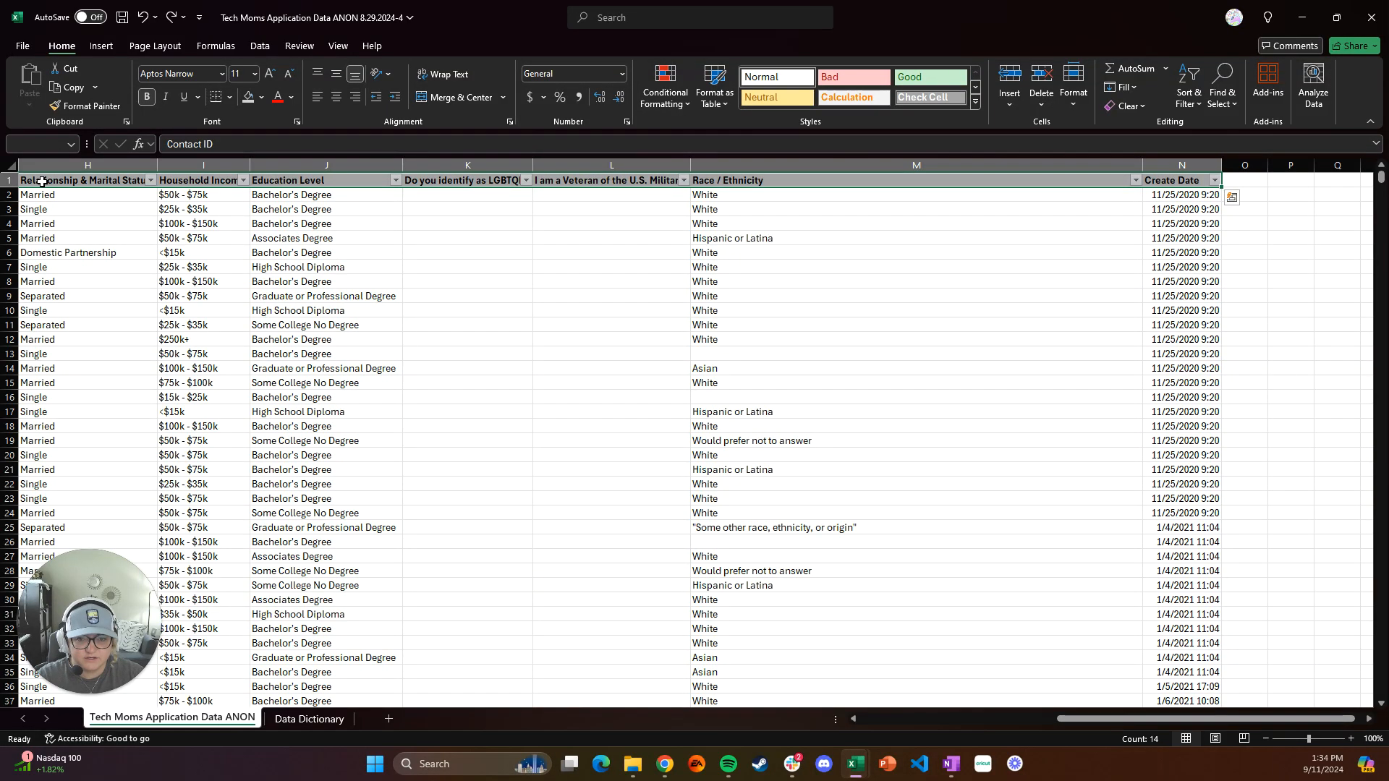
key("ctrl+c")
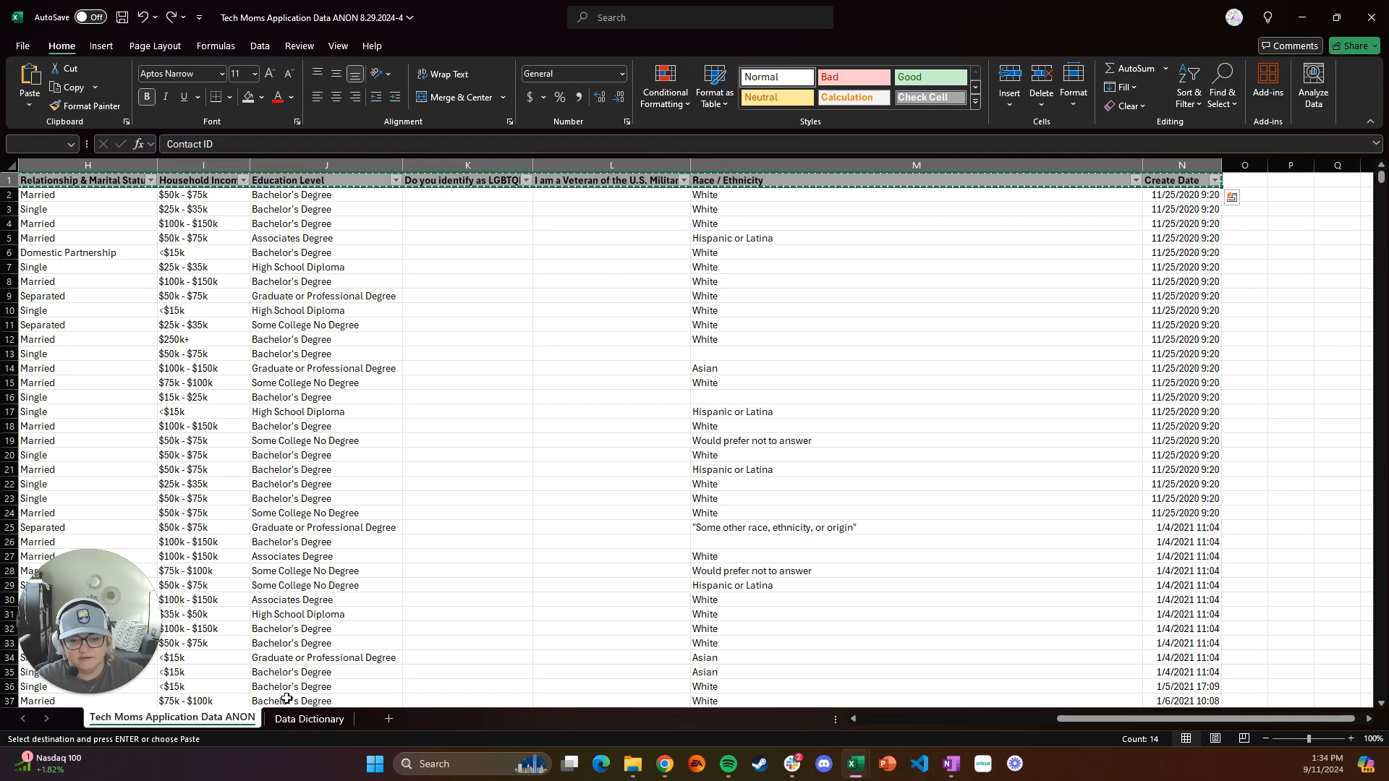
Paste the copied headers transposed at cell A1 of the Data Dictionary sheet, with only that cell selected
left_click(309, 720)
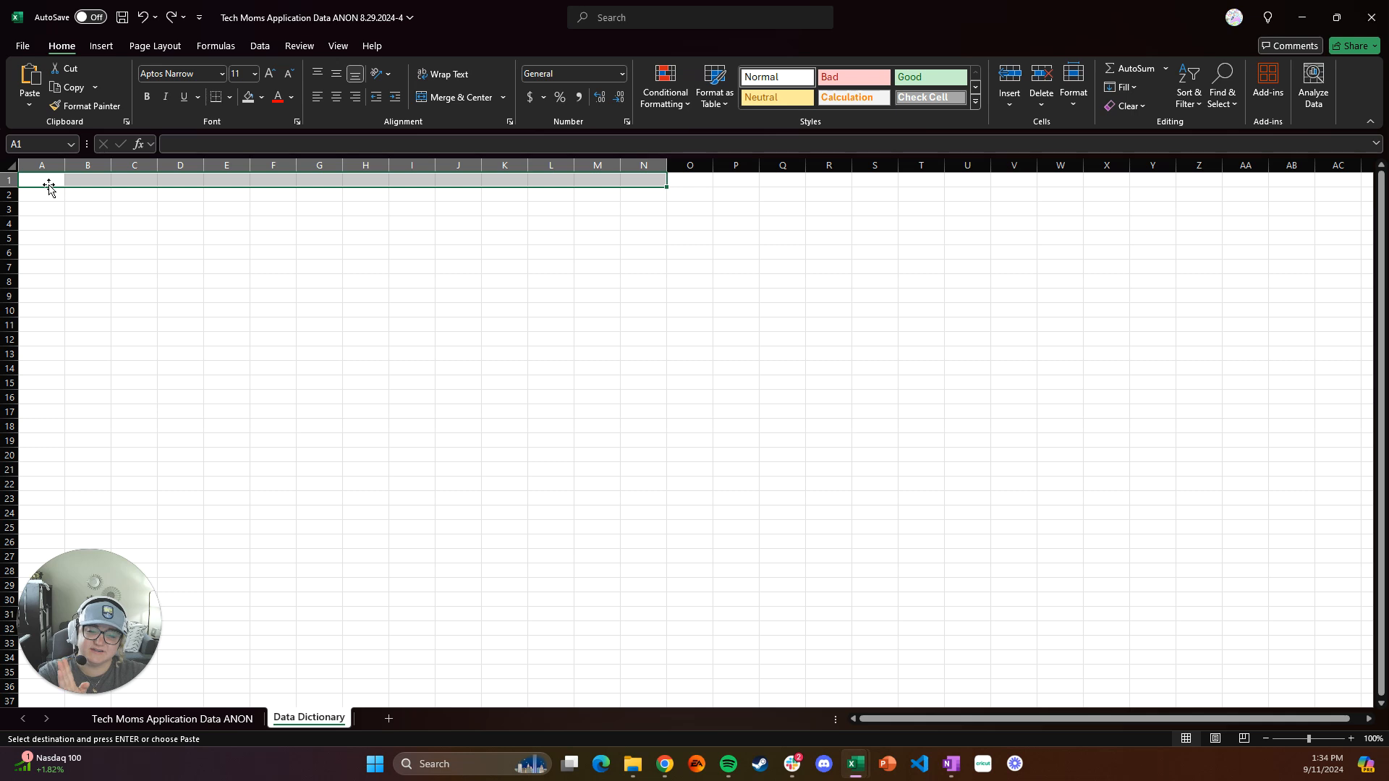
left_click(73, 222)
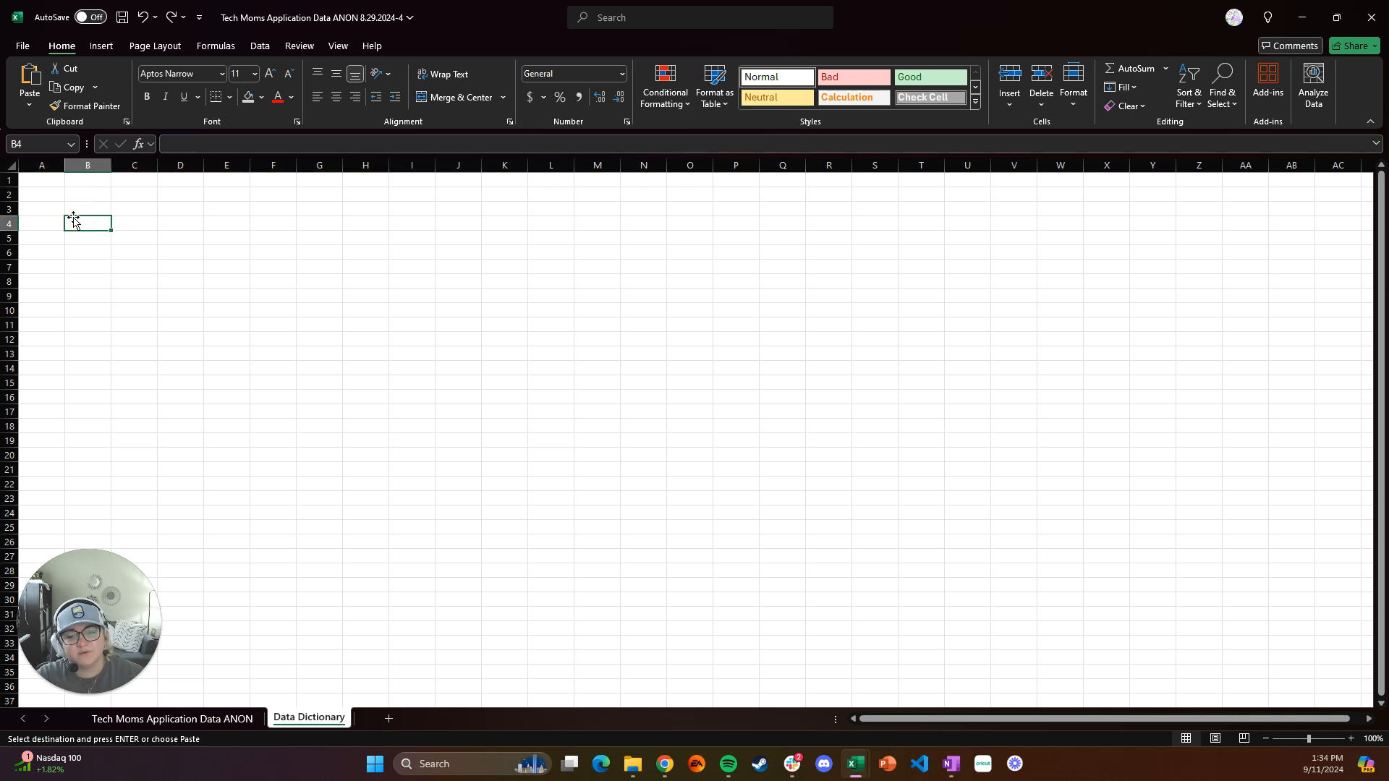
left_click(43, 180)
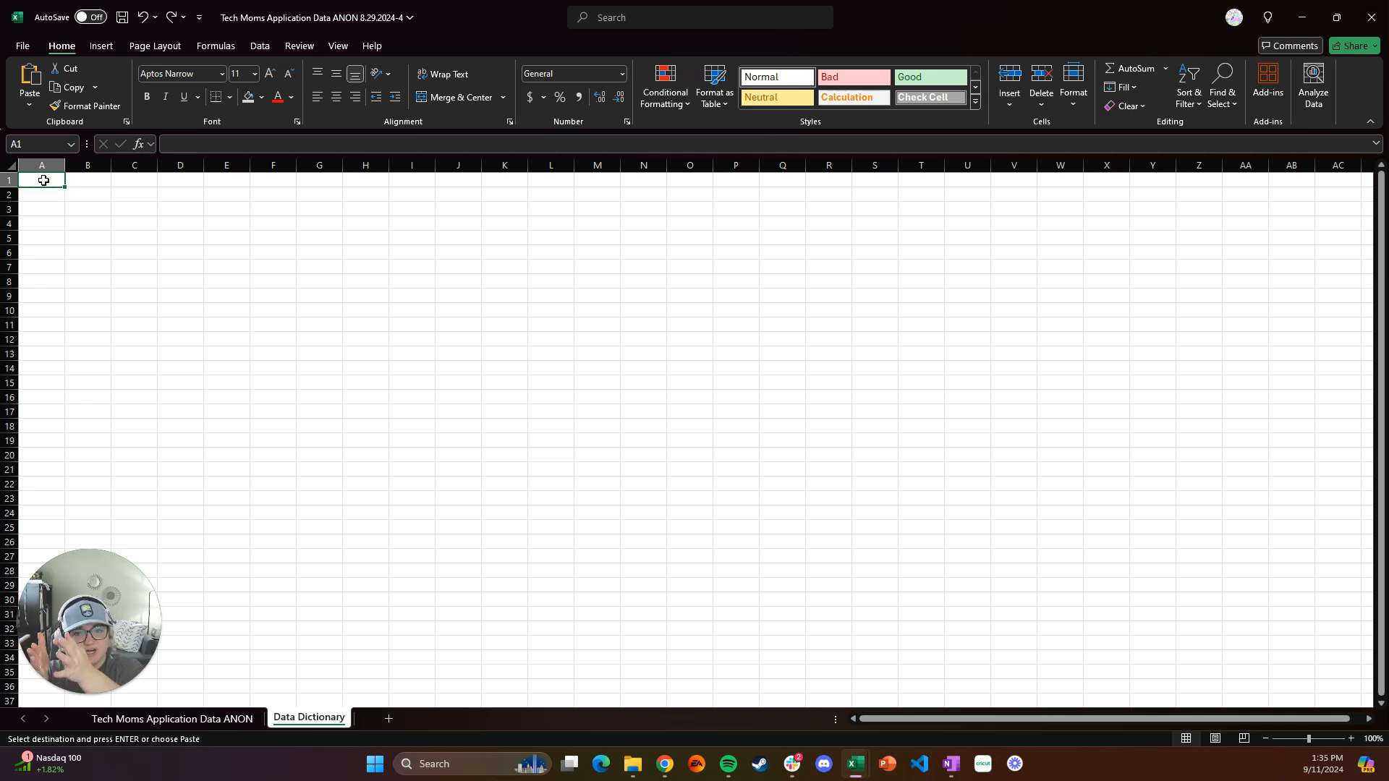
right_click(44, 180)
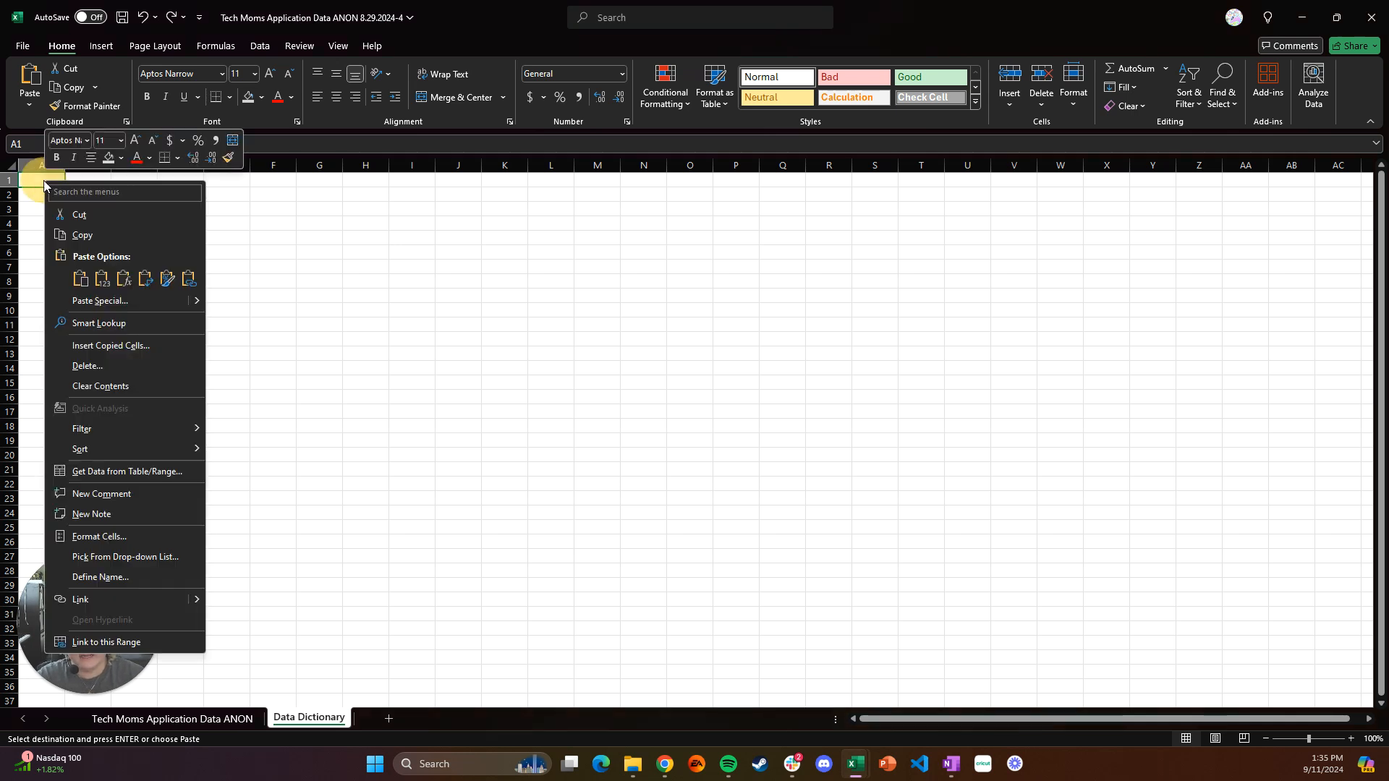
left_click(145, 280)
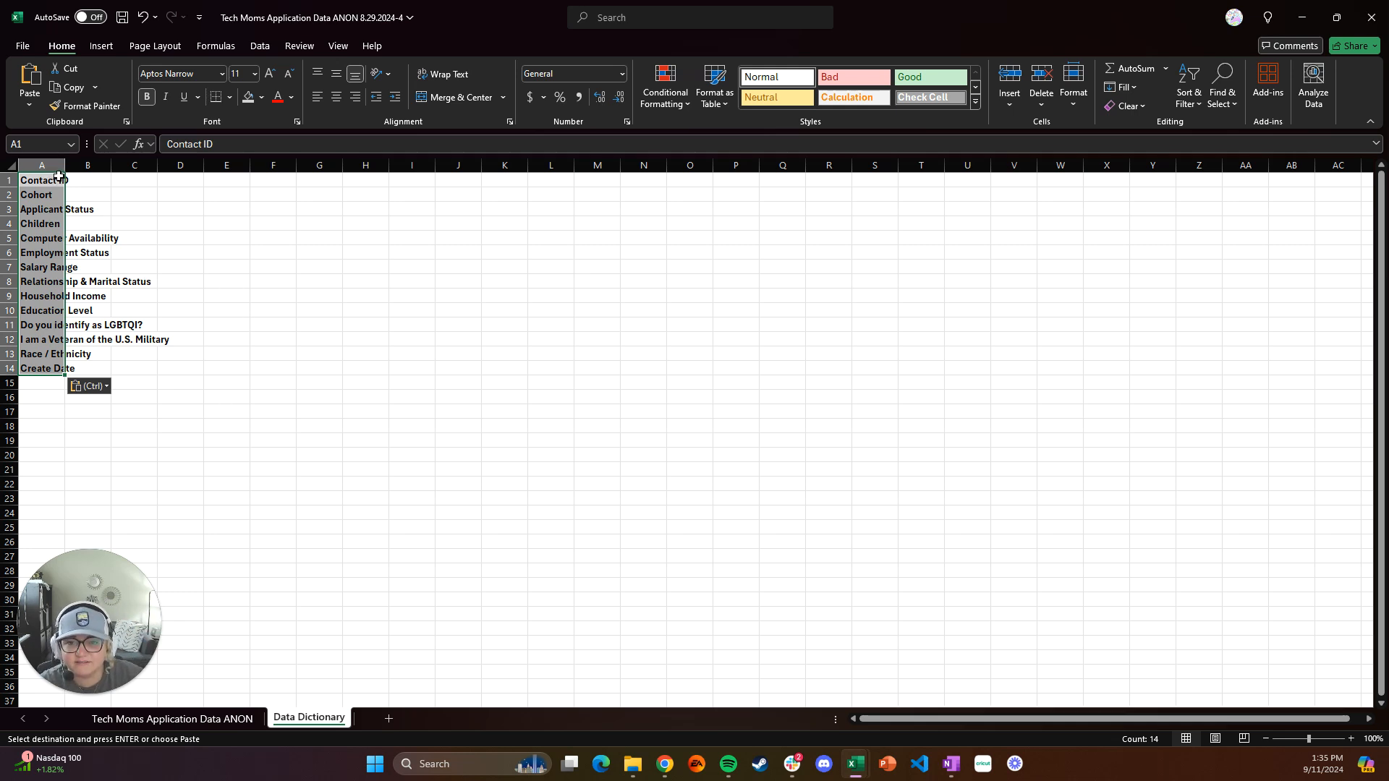
Auto-fit the width of column A to the pasted header names in the Data Dictionary sheet
left_click(87, 182)
left_click(86, 215)
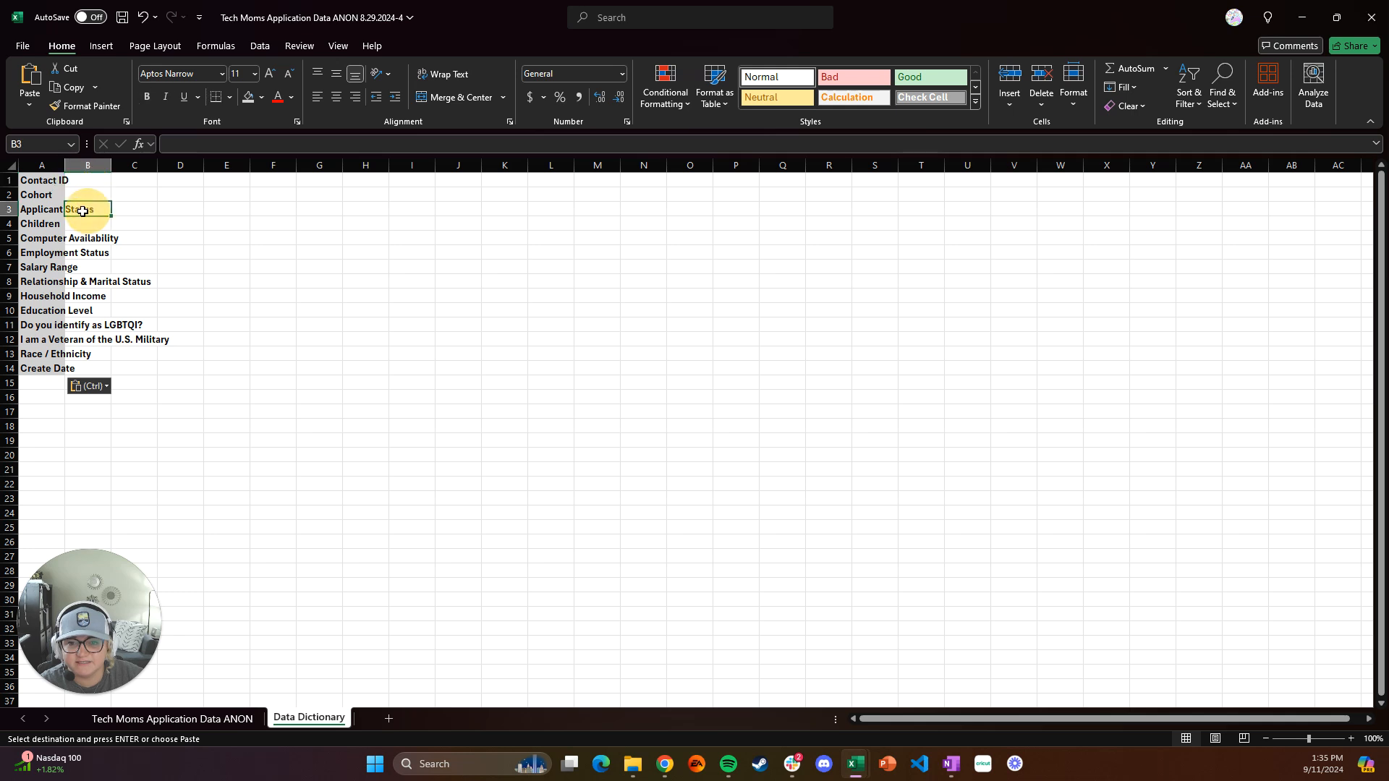
double_click(65, 165)
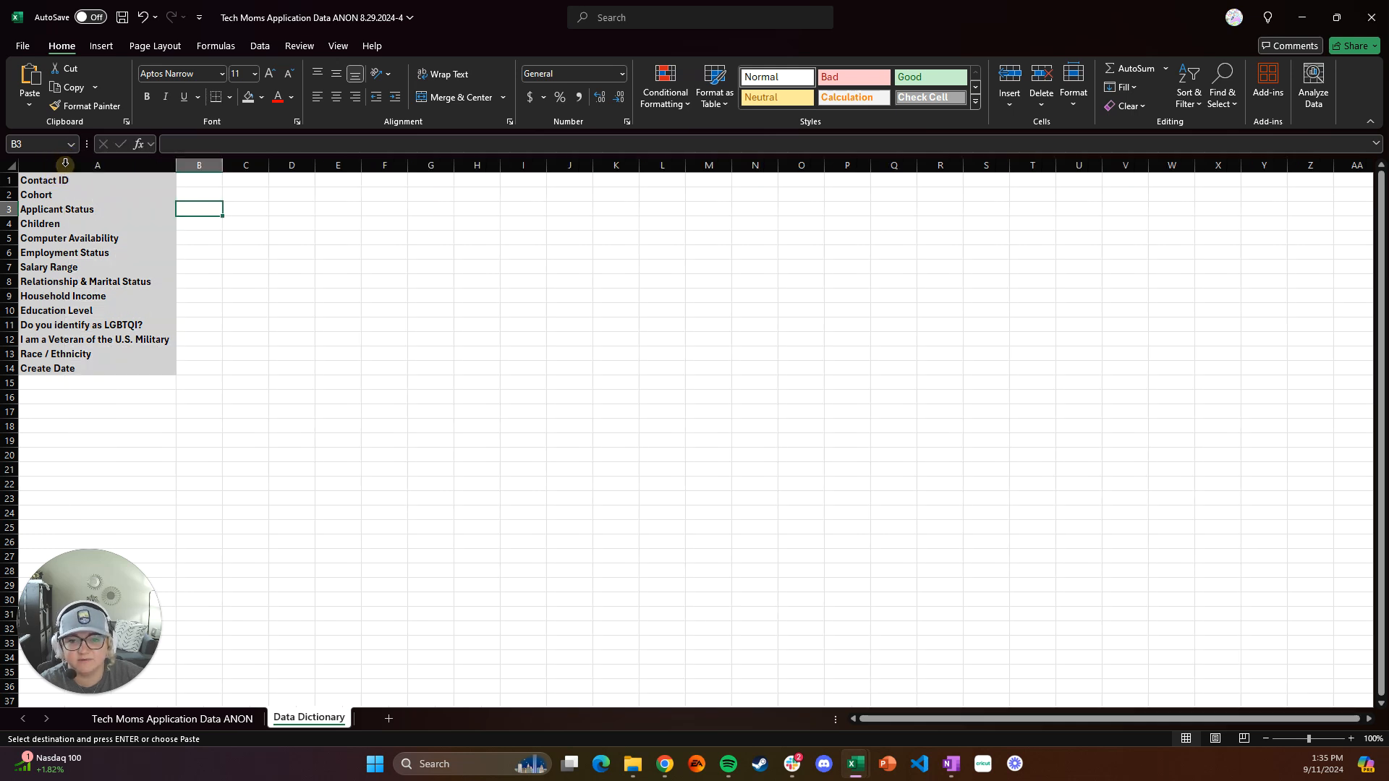
left_click(221, 365)
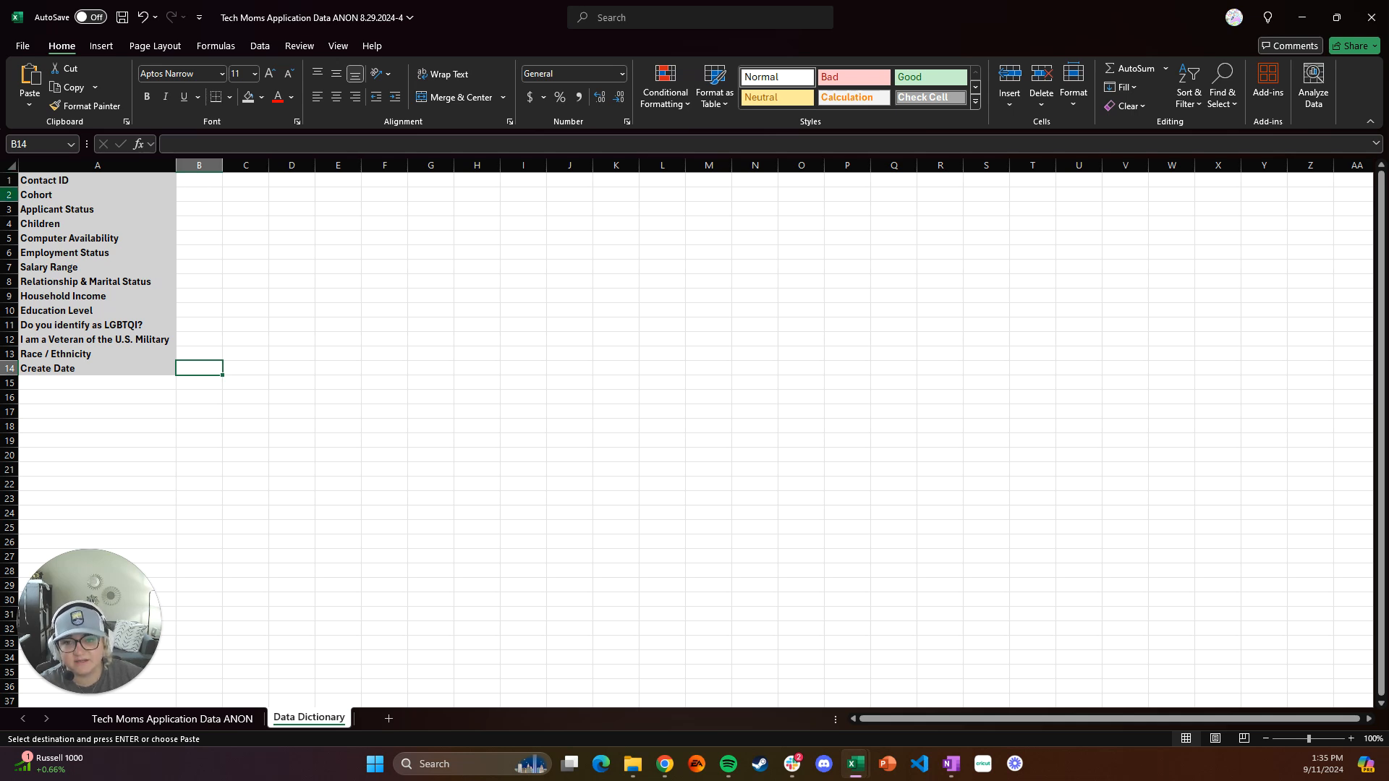
Insert a new row above Contact ID and enter the heading Column Name in cell A1
right_click(9, 180)
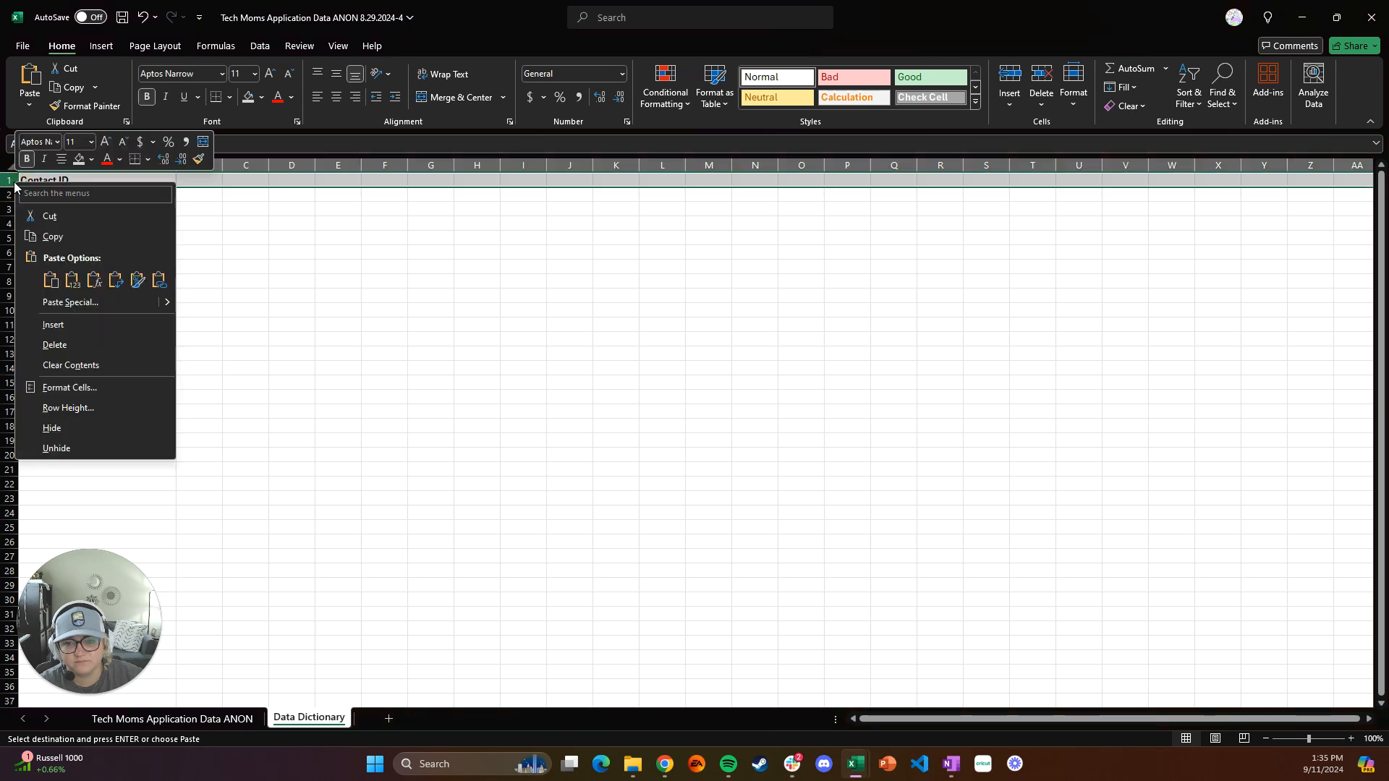
left_click(53, 326)
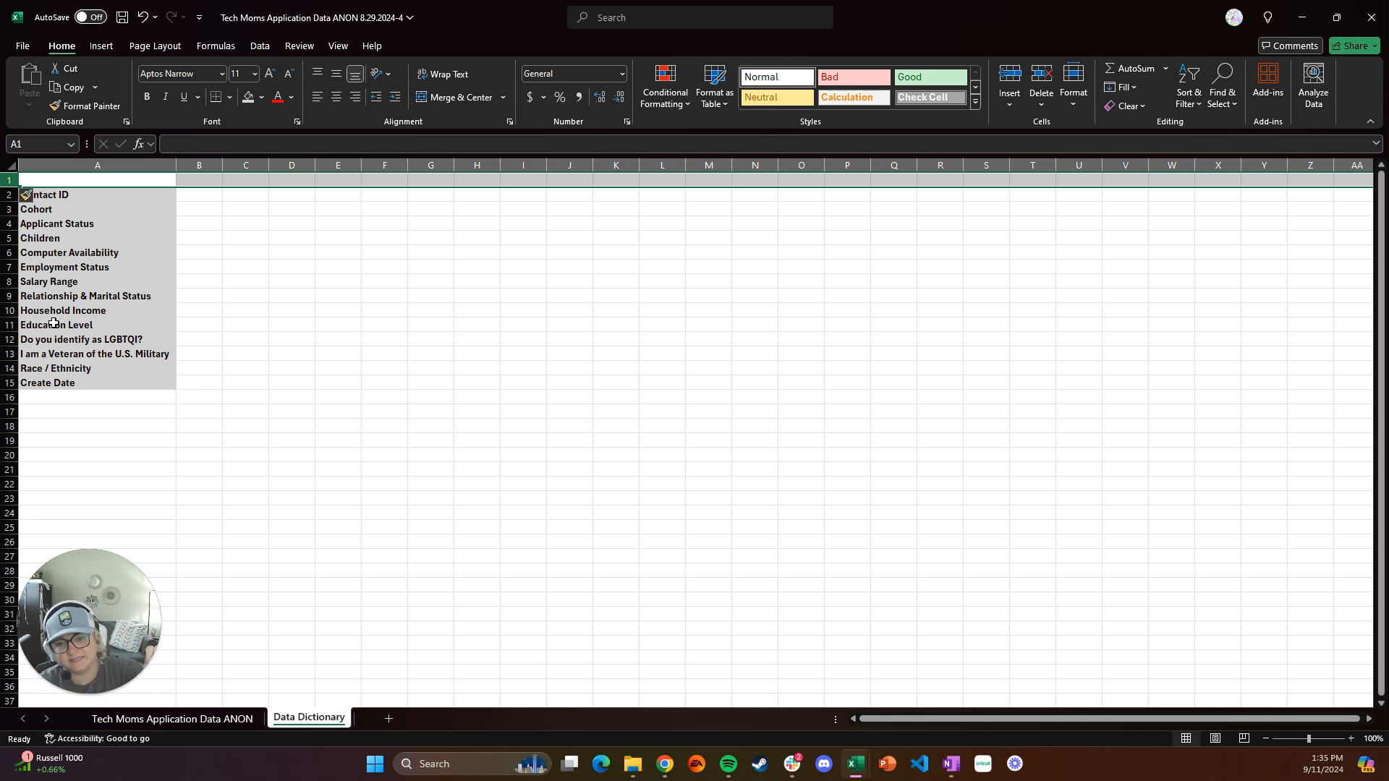
left_click(98, 179)
type("Column Name")
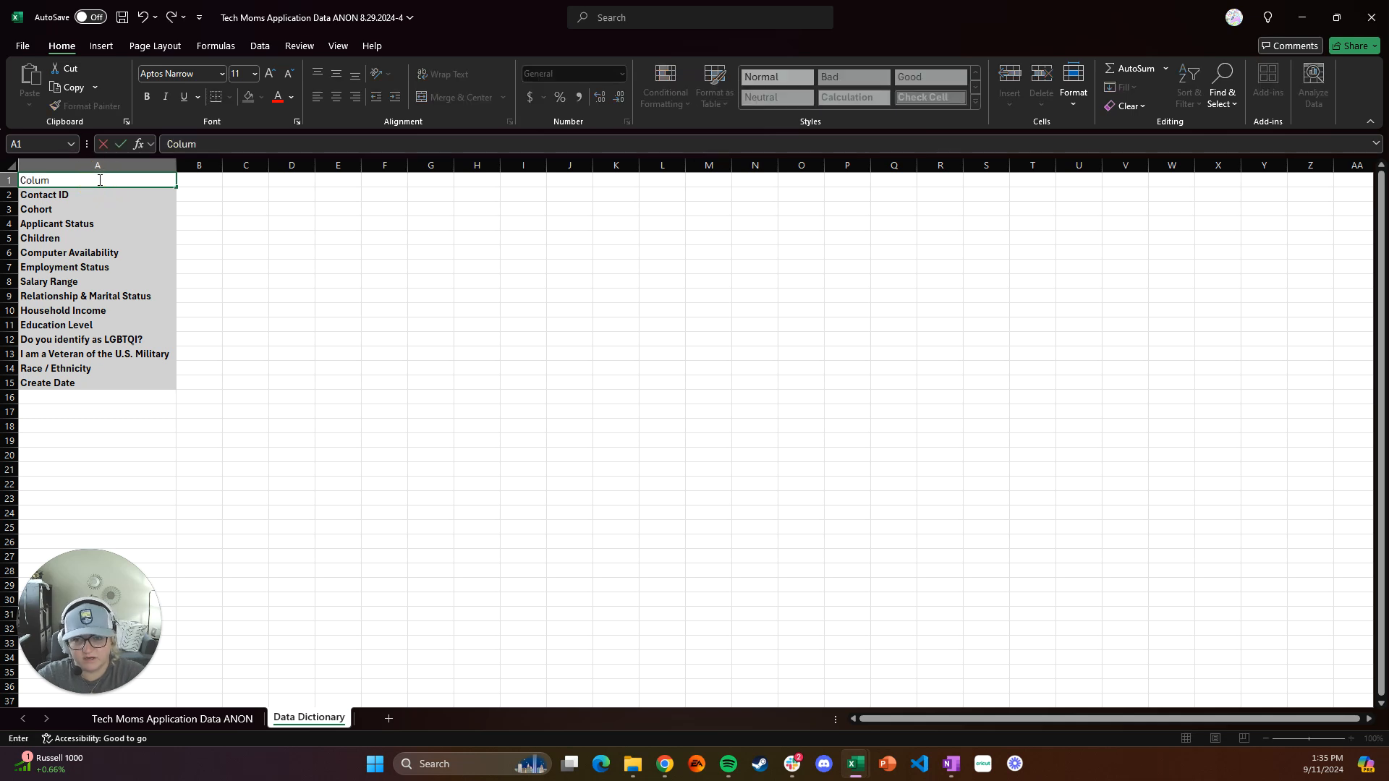
key("Tab")
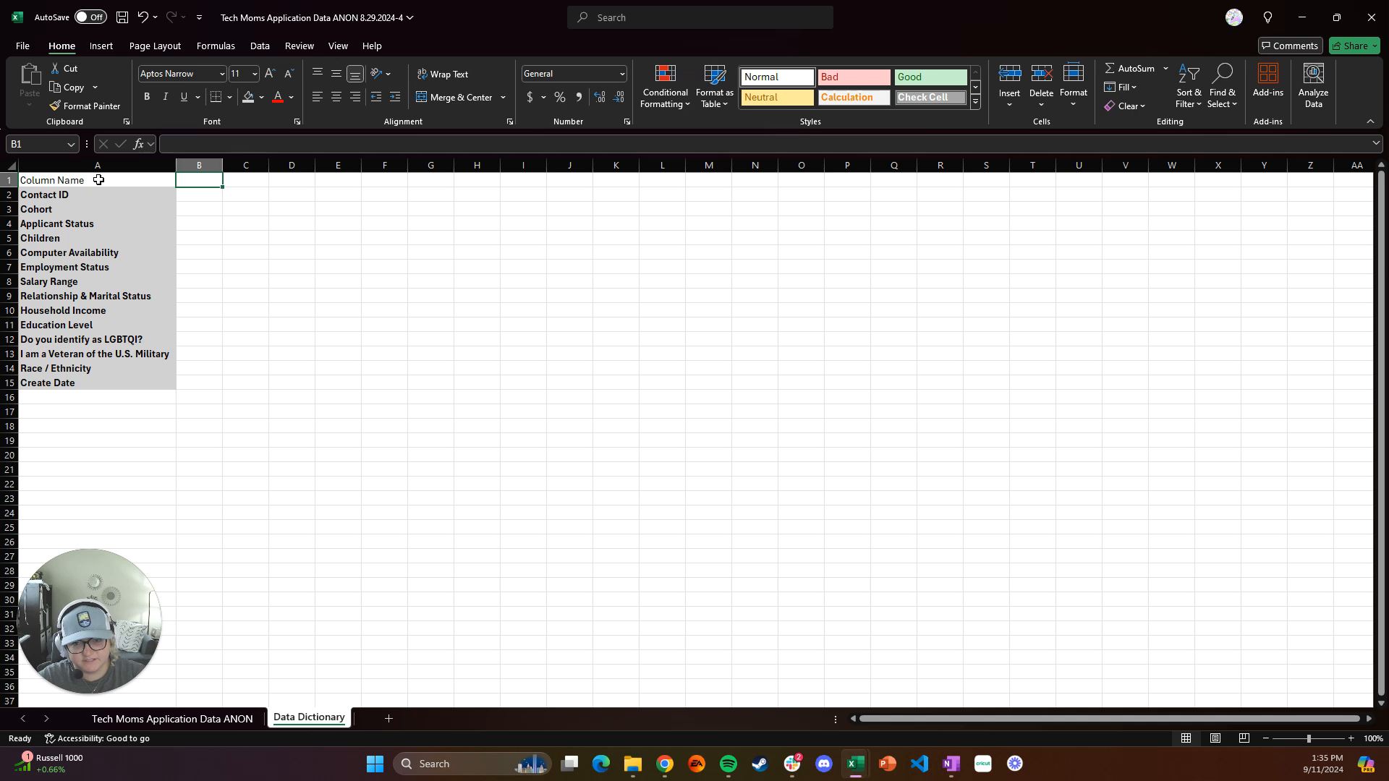
Clear cell A1, re-enter Column Name, and practise reopening the cell for editing and committing it
left_click(99, 179)
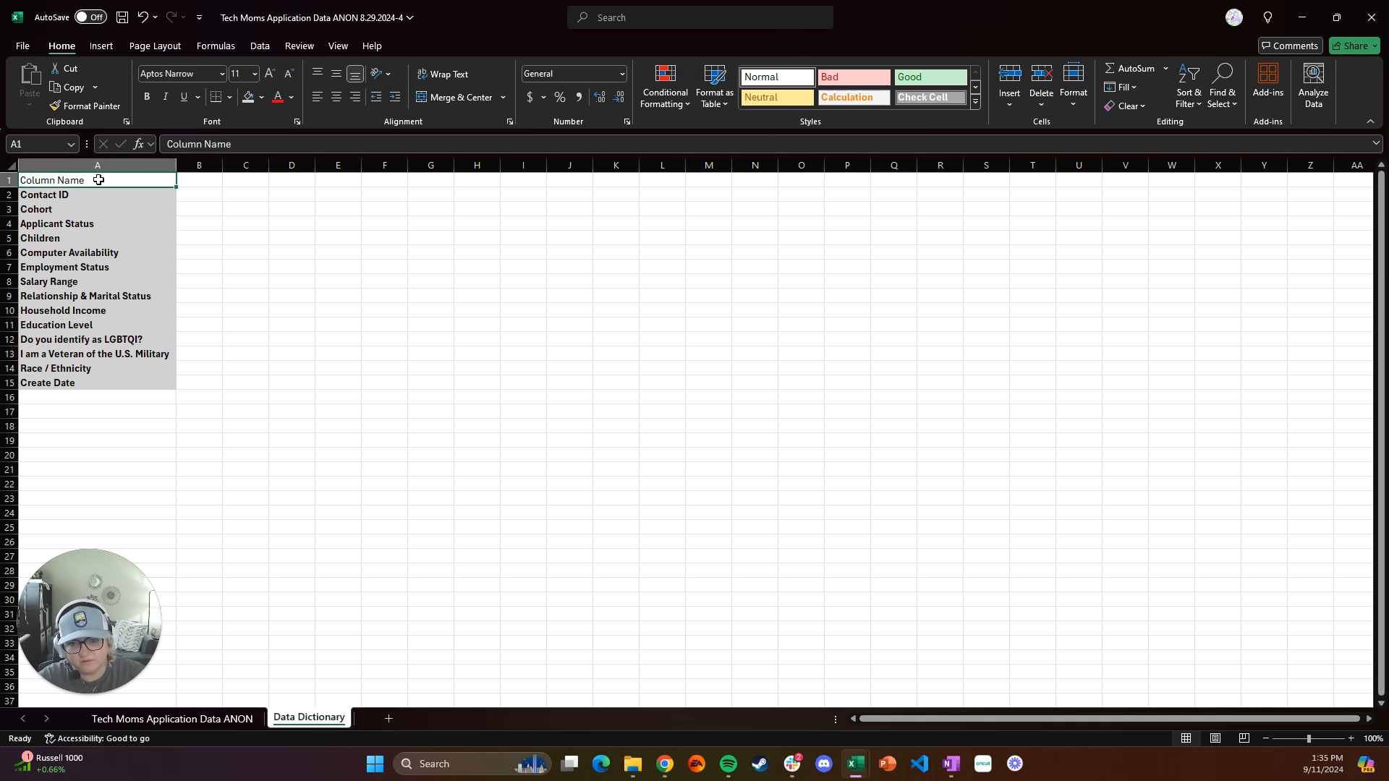
double_click(98, 179)
key("BackSpace")
key("BackSpace")
key("BackSpace")
key("BackSpace")
key("BackSpace")
key("BackSpace")
key("BackSpace")
key("BackSpace")
key("BackSpace")
key("BackSpace")
key("BackSpace")
type("Column Name")
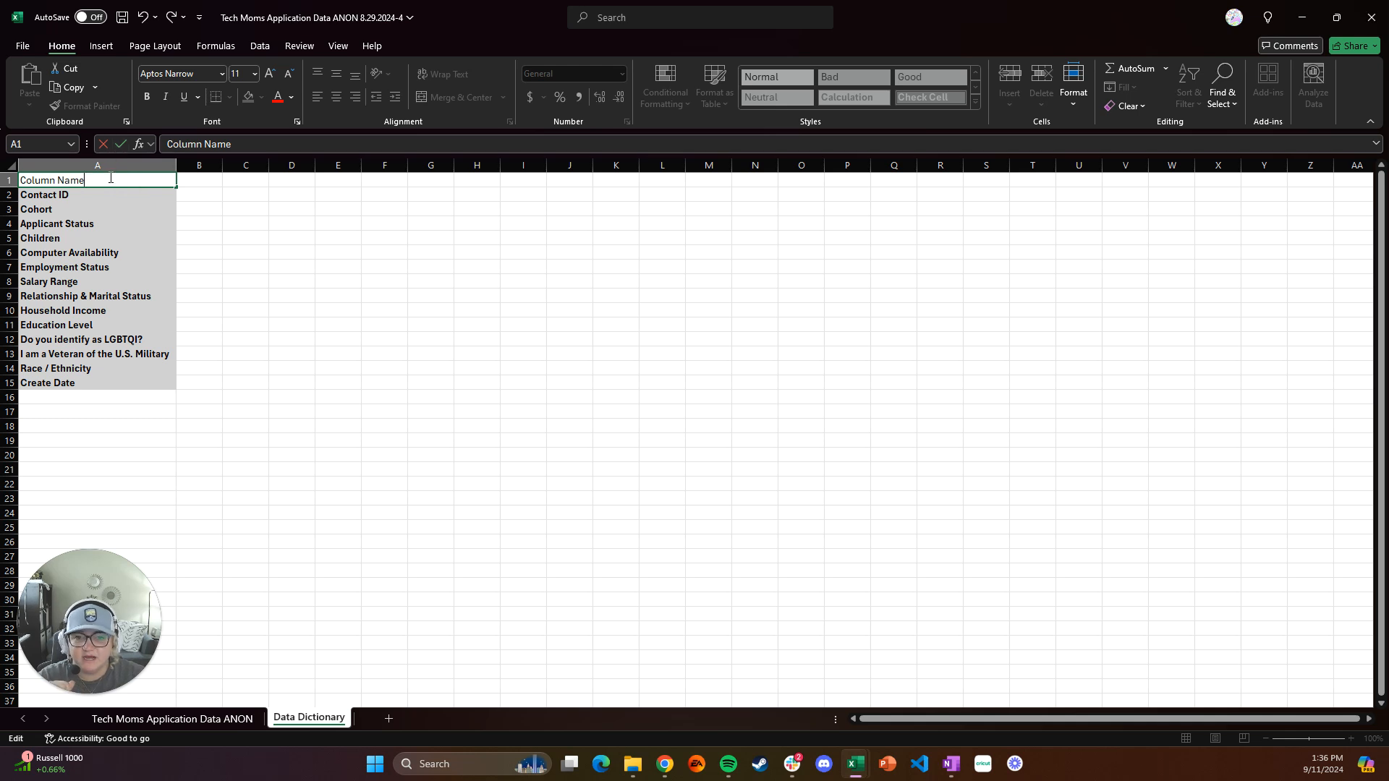
key("Return")
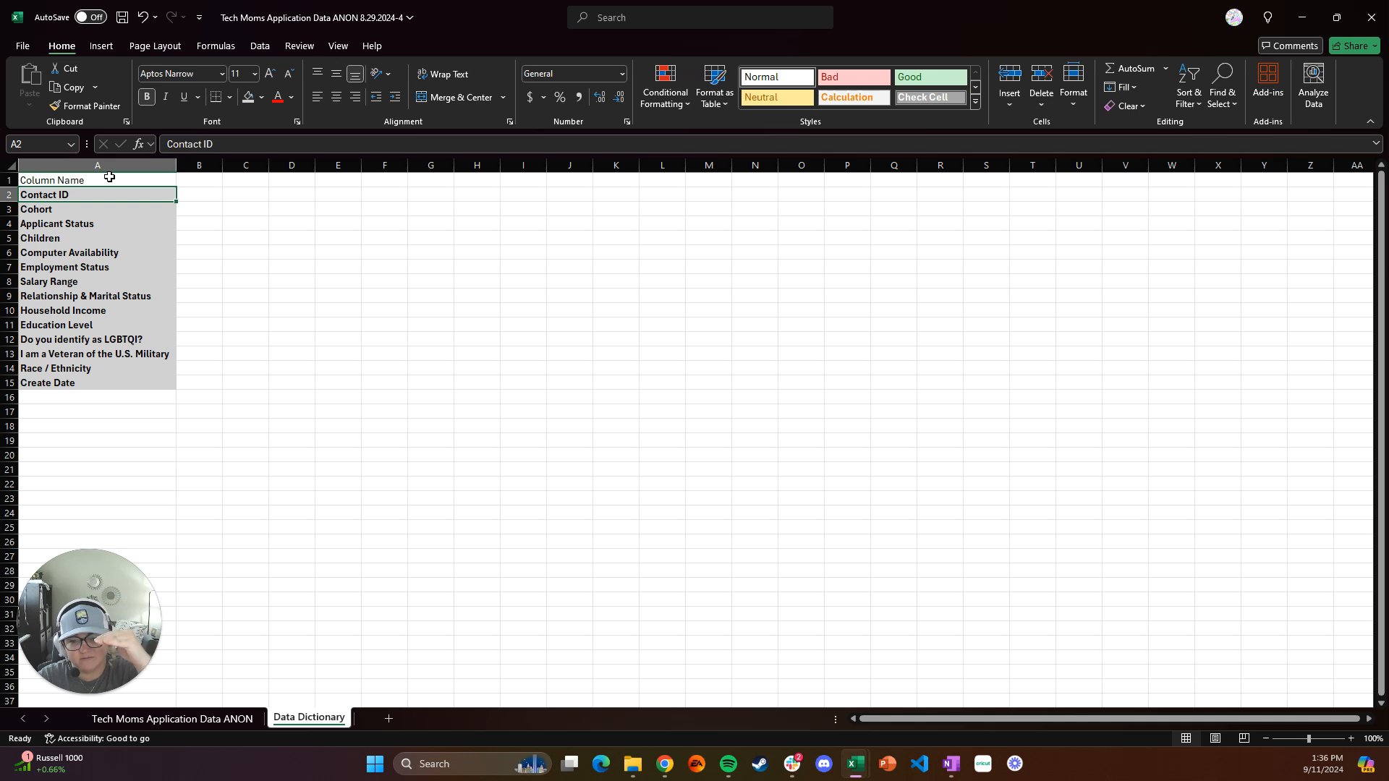
double_click(110, 178)
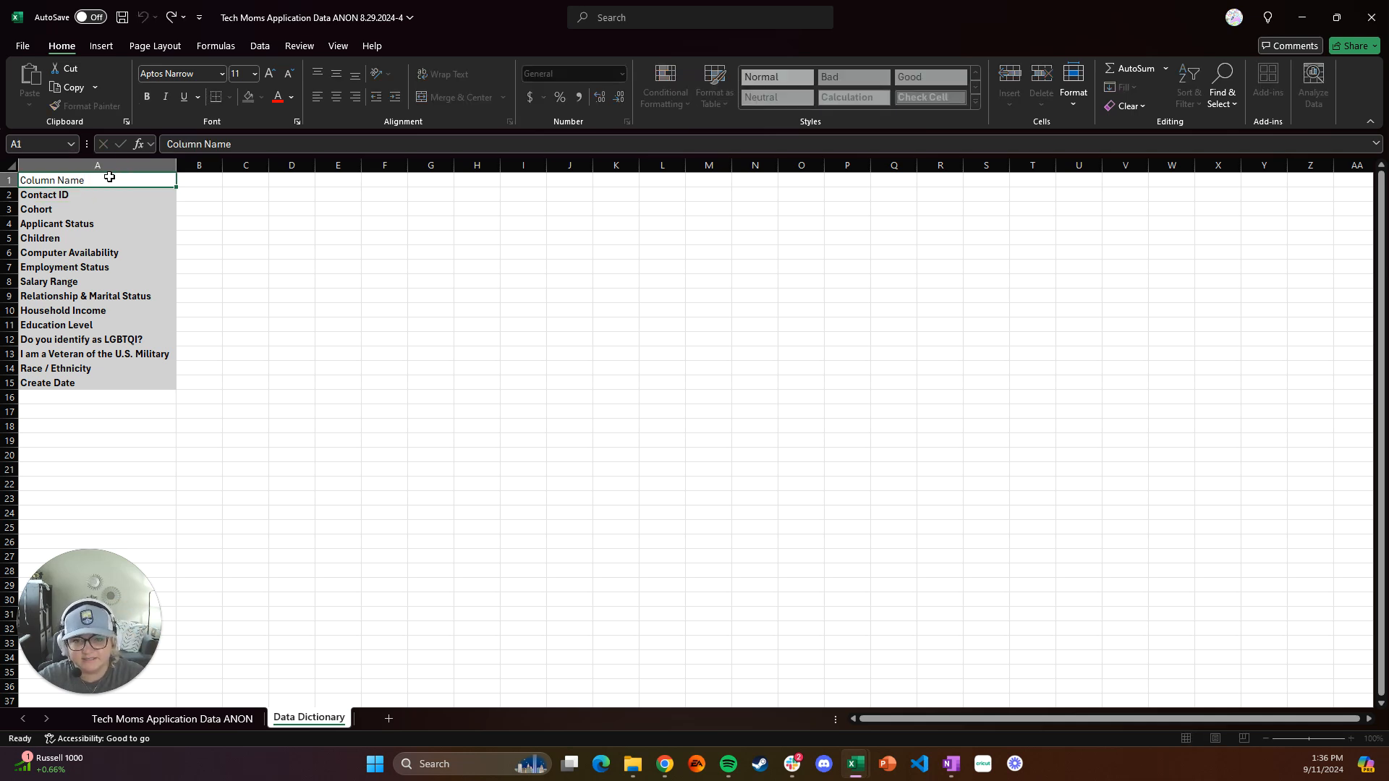
key("Tab")
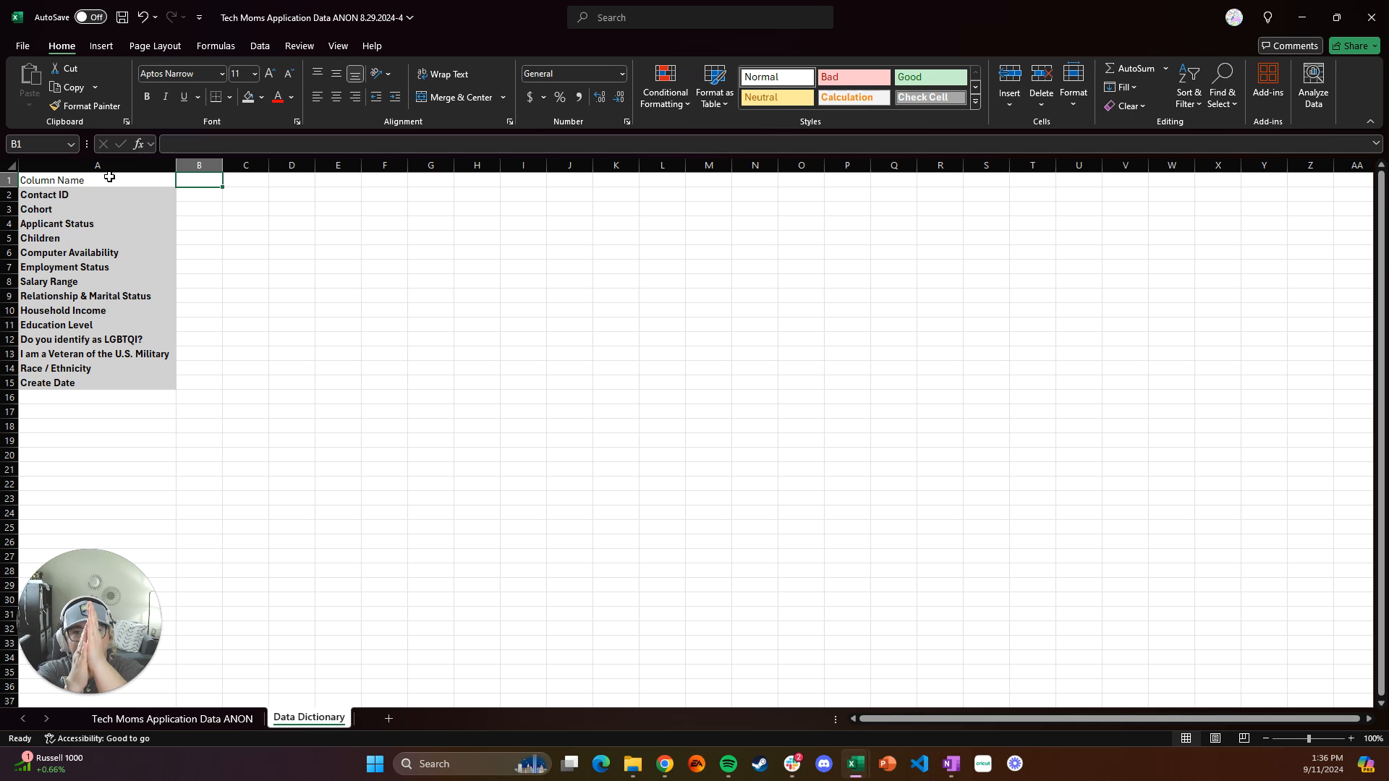
double_click(109, 177)
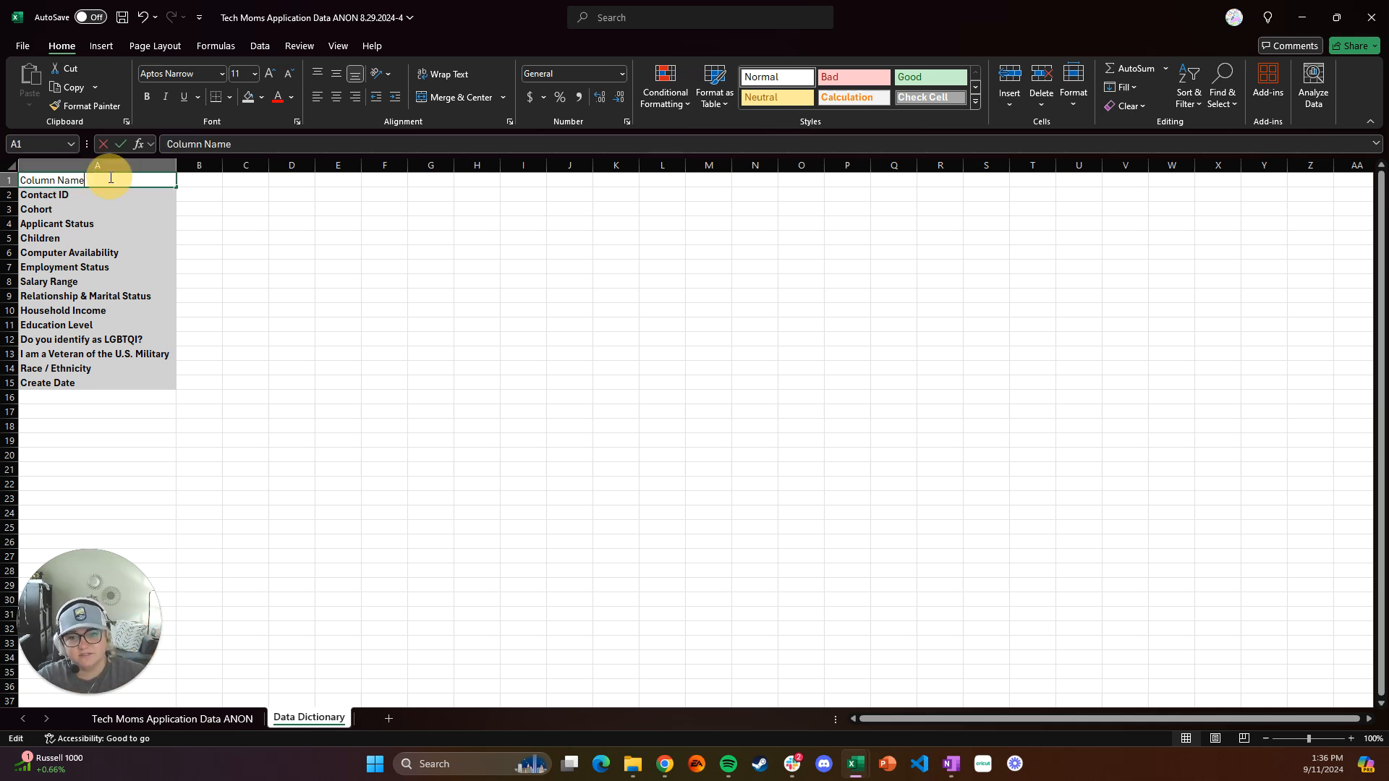
key("Return")
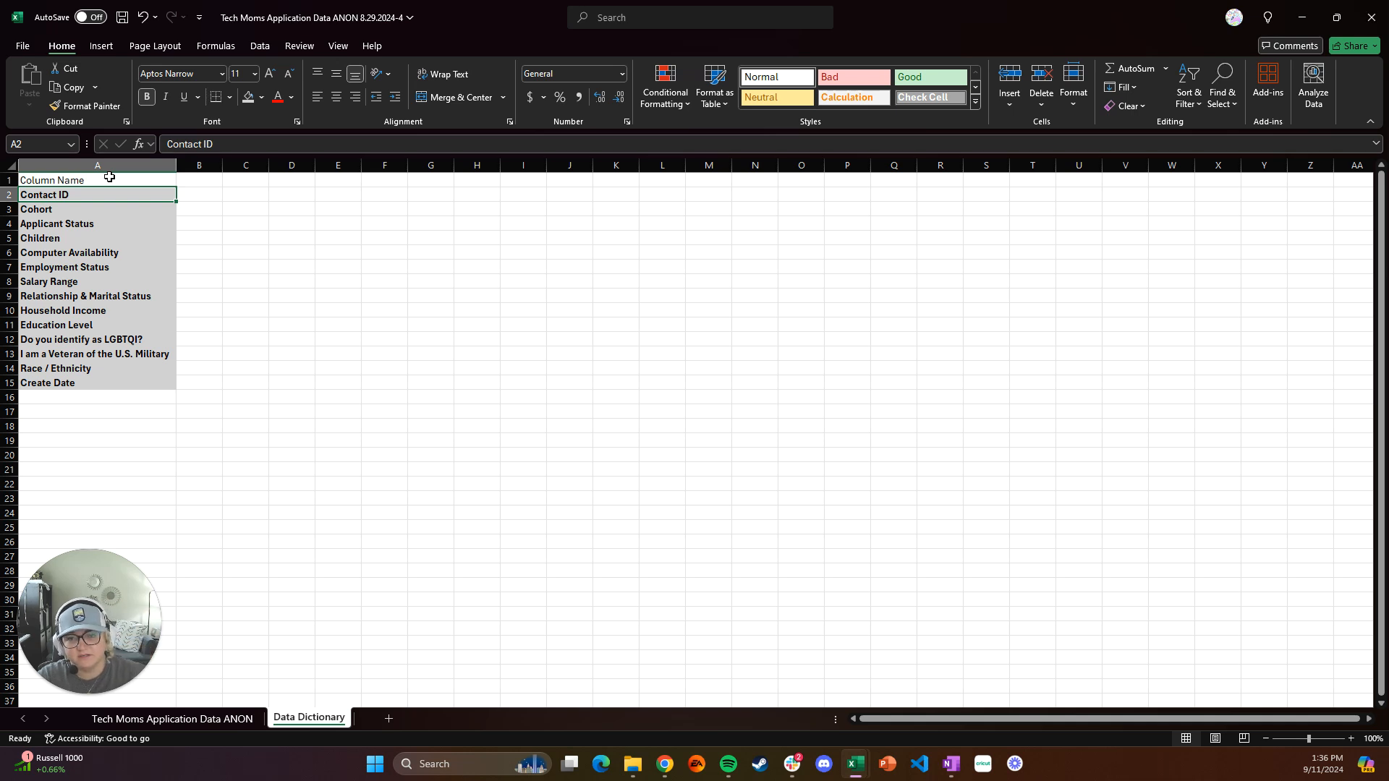
double_click(109, 178)
key("Tab")
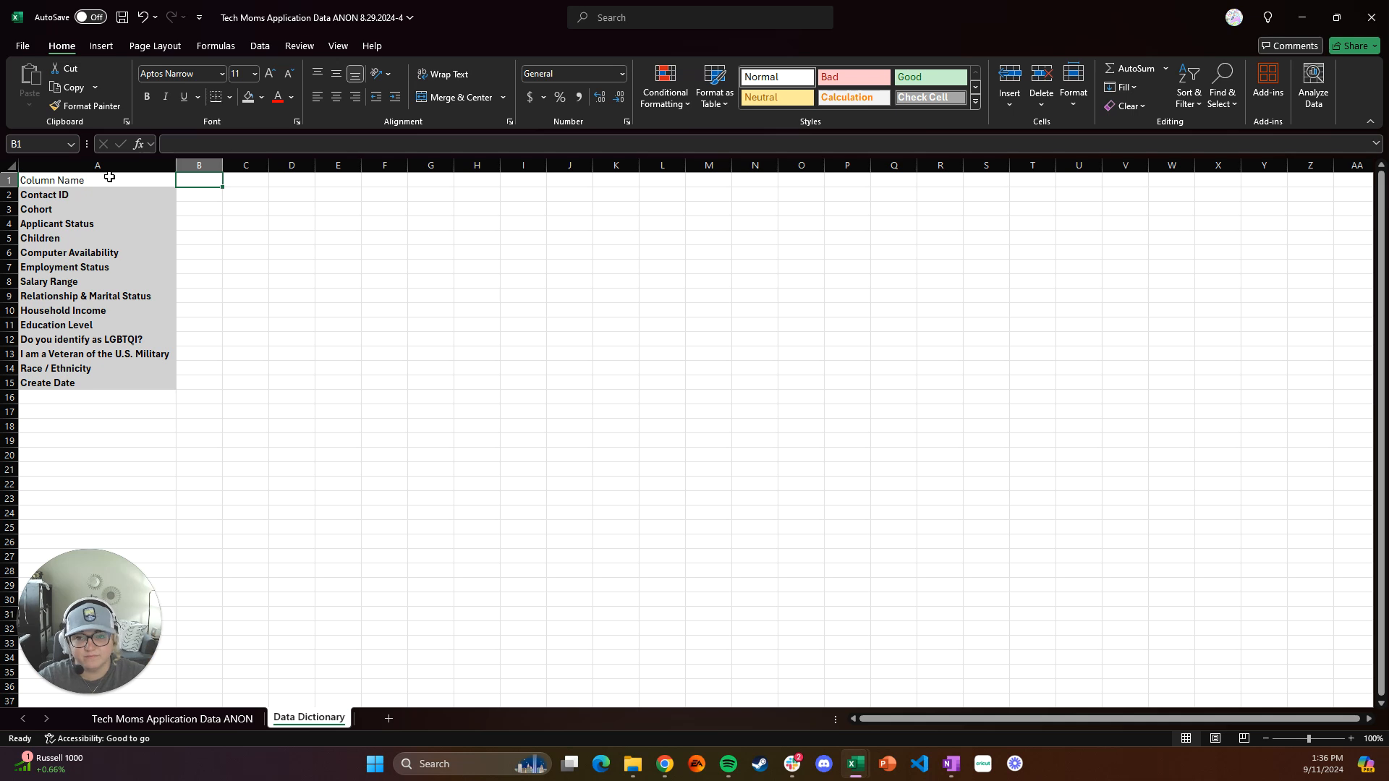
double_click(195, 179)
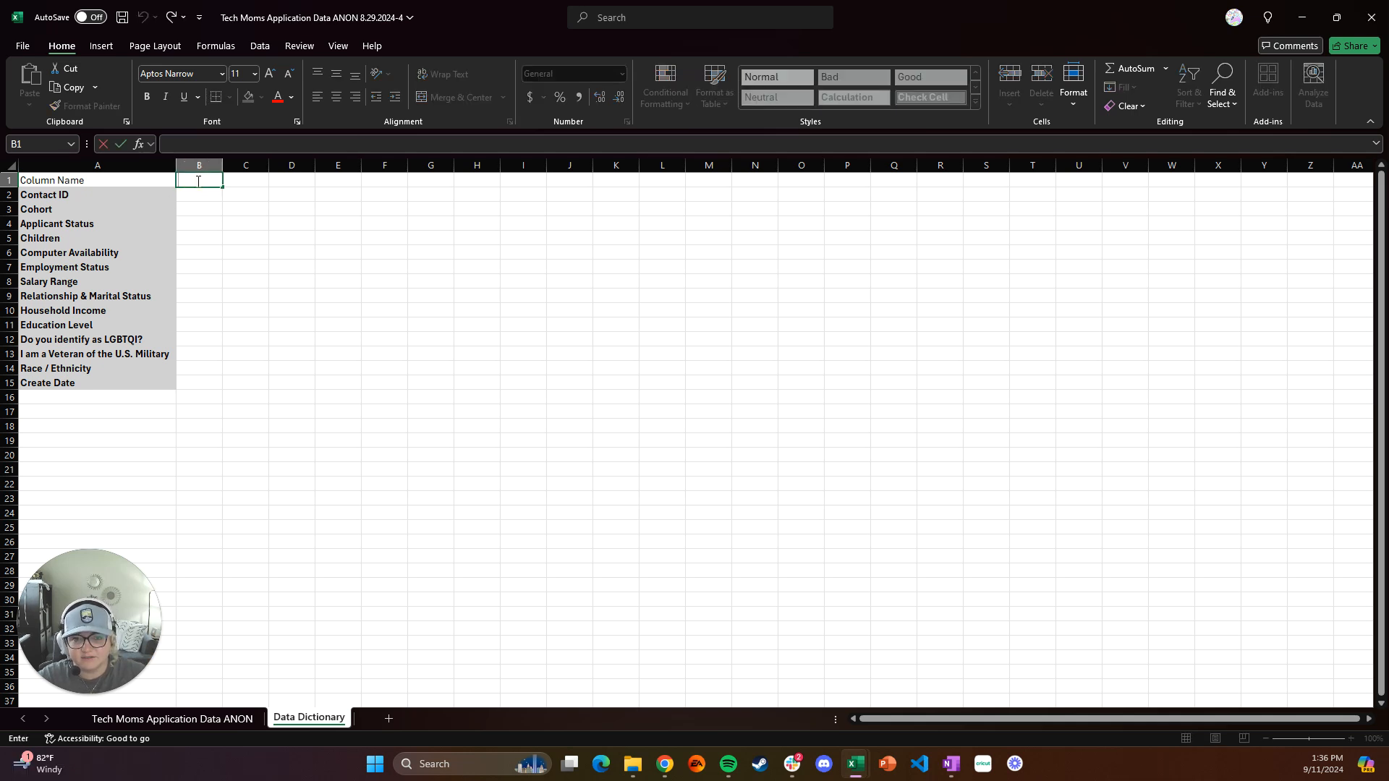
left_click(200, 191)
left_click(200, 183)
type("fjdkaslf")
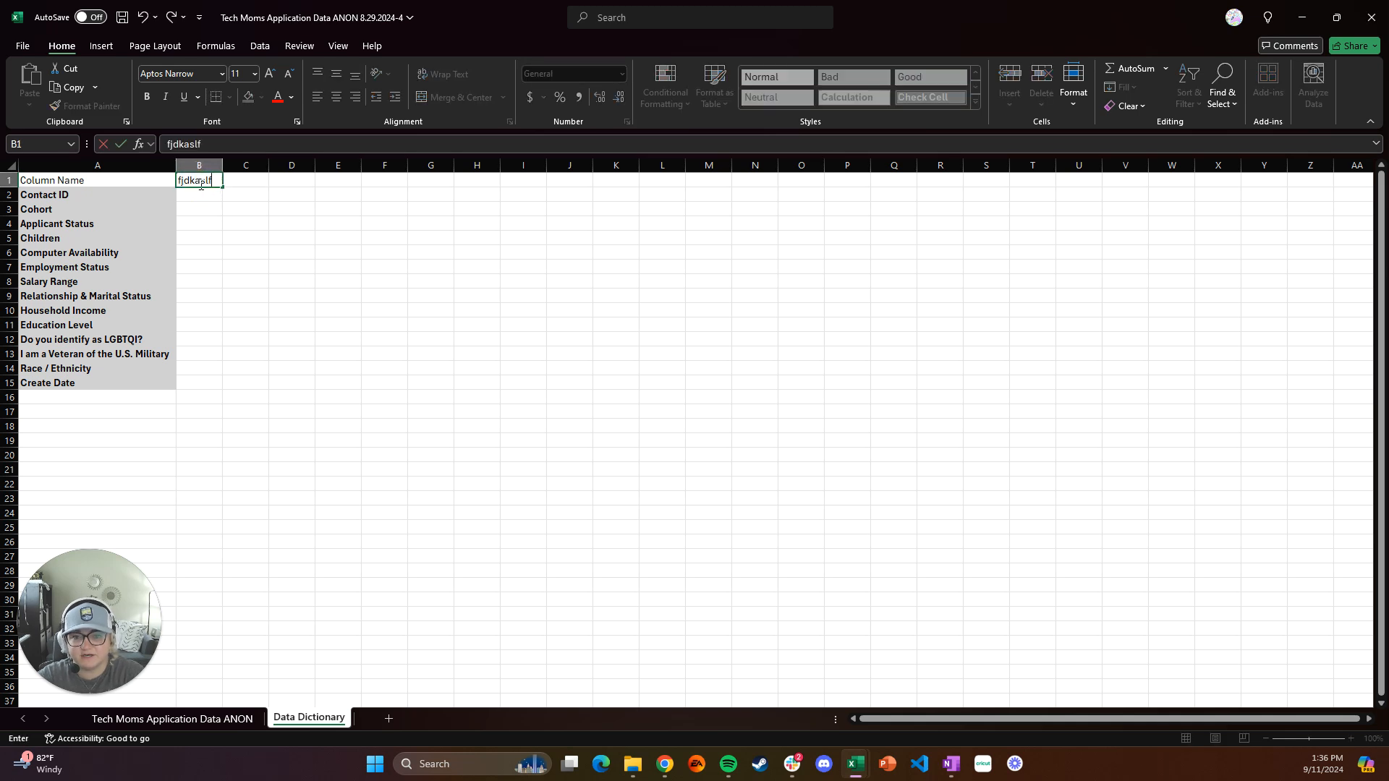
key("BackSpace")
key("BackSpace")
key("BackSpace")
key("BackSpace")
key("BackSpace")
key("BackSpace")
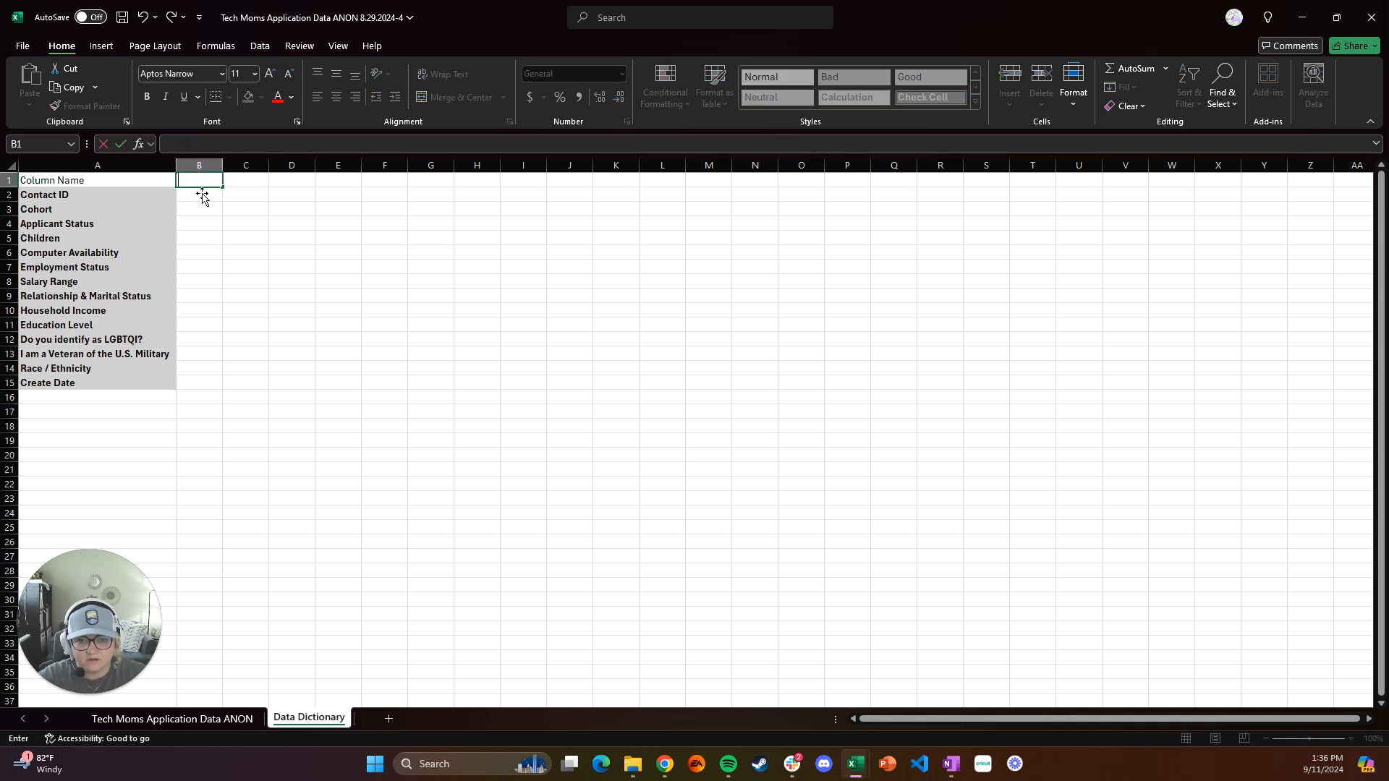
key("Escape")
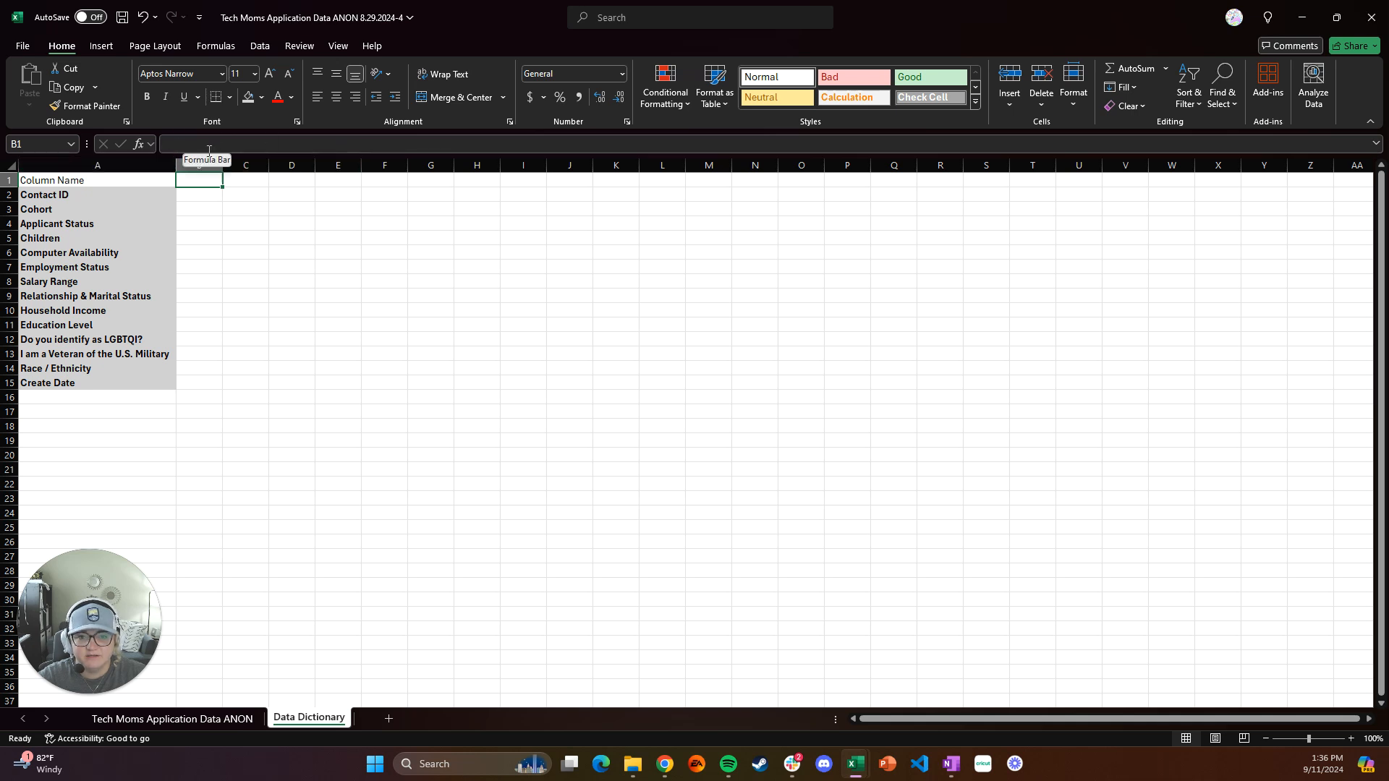
Enter the heading Definition in cell B1 of the Data Dictionary sheet
left_click(213, 145)
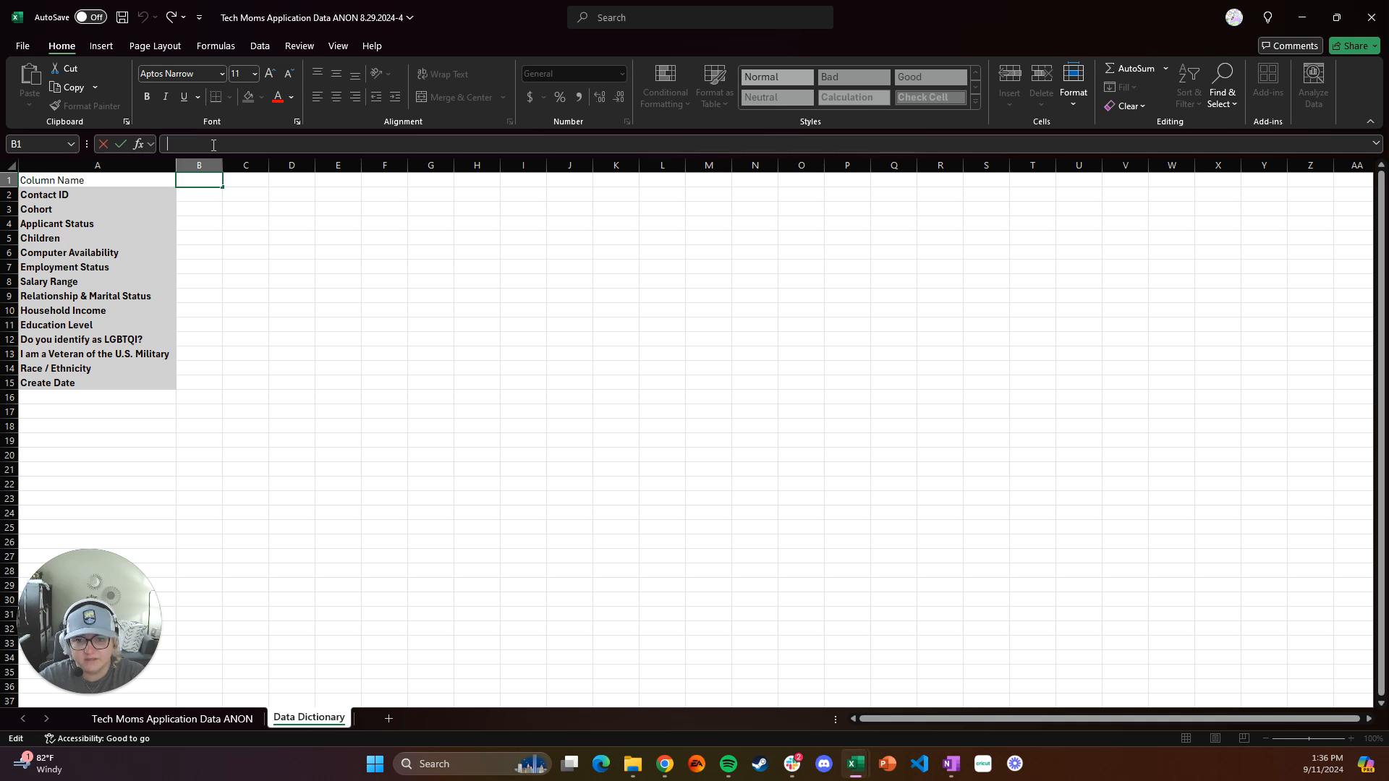
type("Definition")
key("Return")
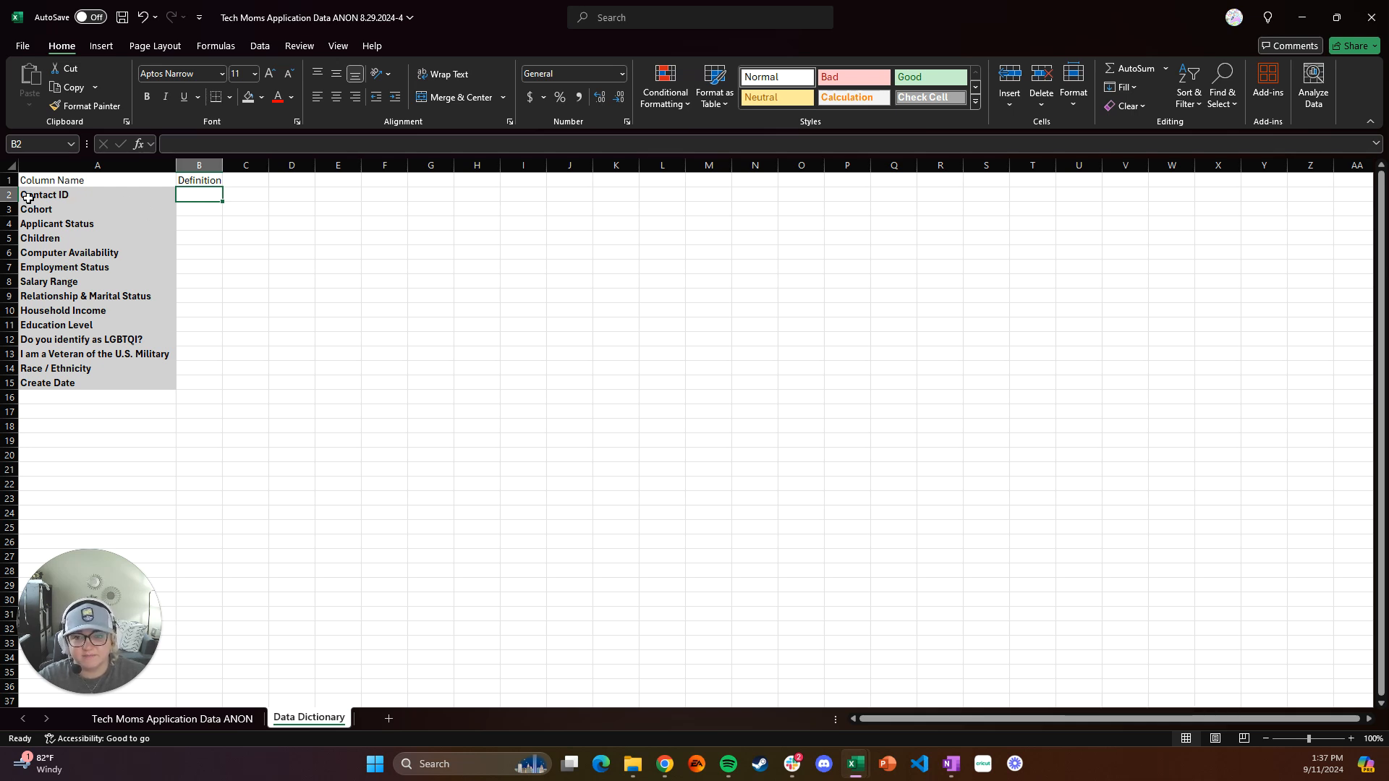
Check the Contact ID values in the application data and enter "Unique identifier for each applicant." as the Contact ID definition in B2
left_click(204, 720)
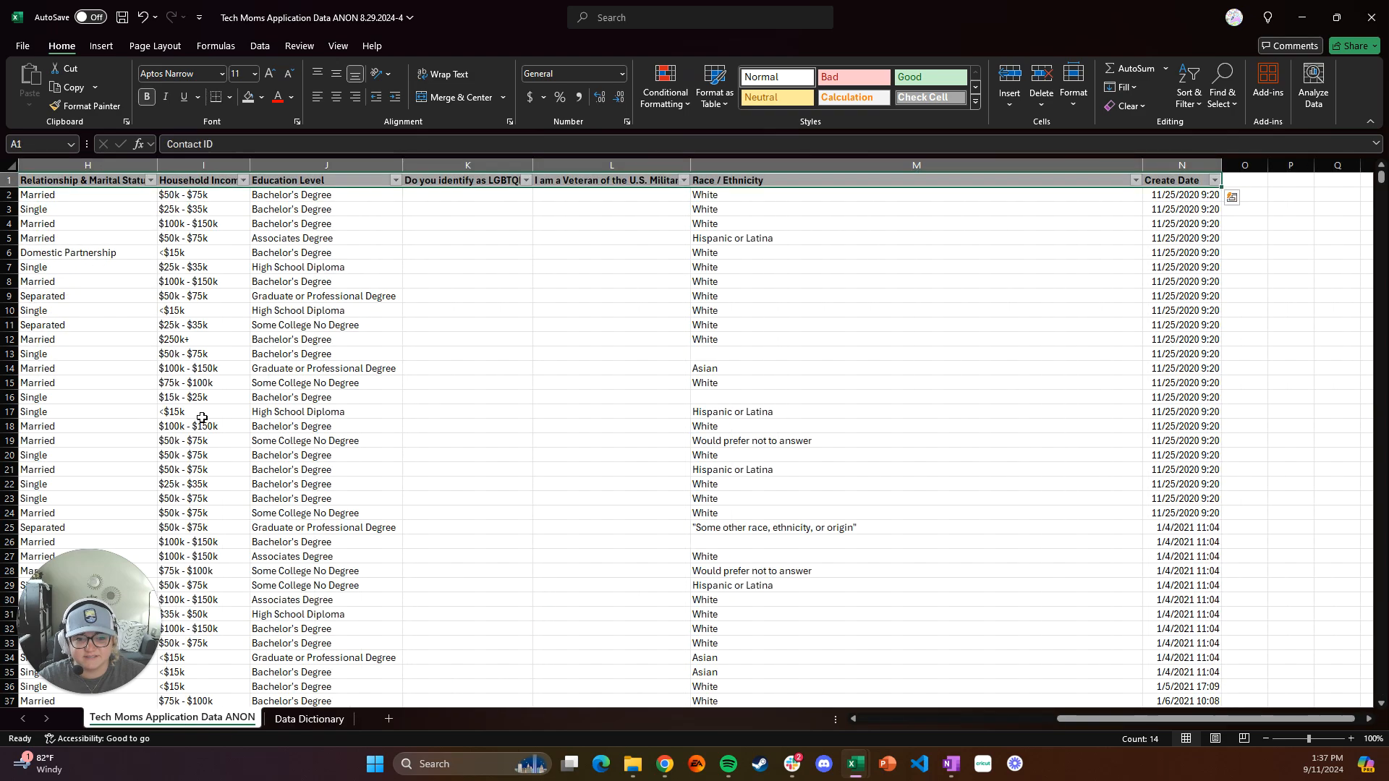
scroll(212, 418, "left", 10)
scroll(213, 418, "left", 2)
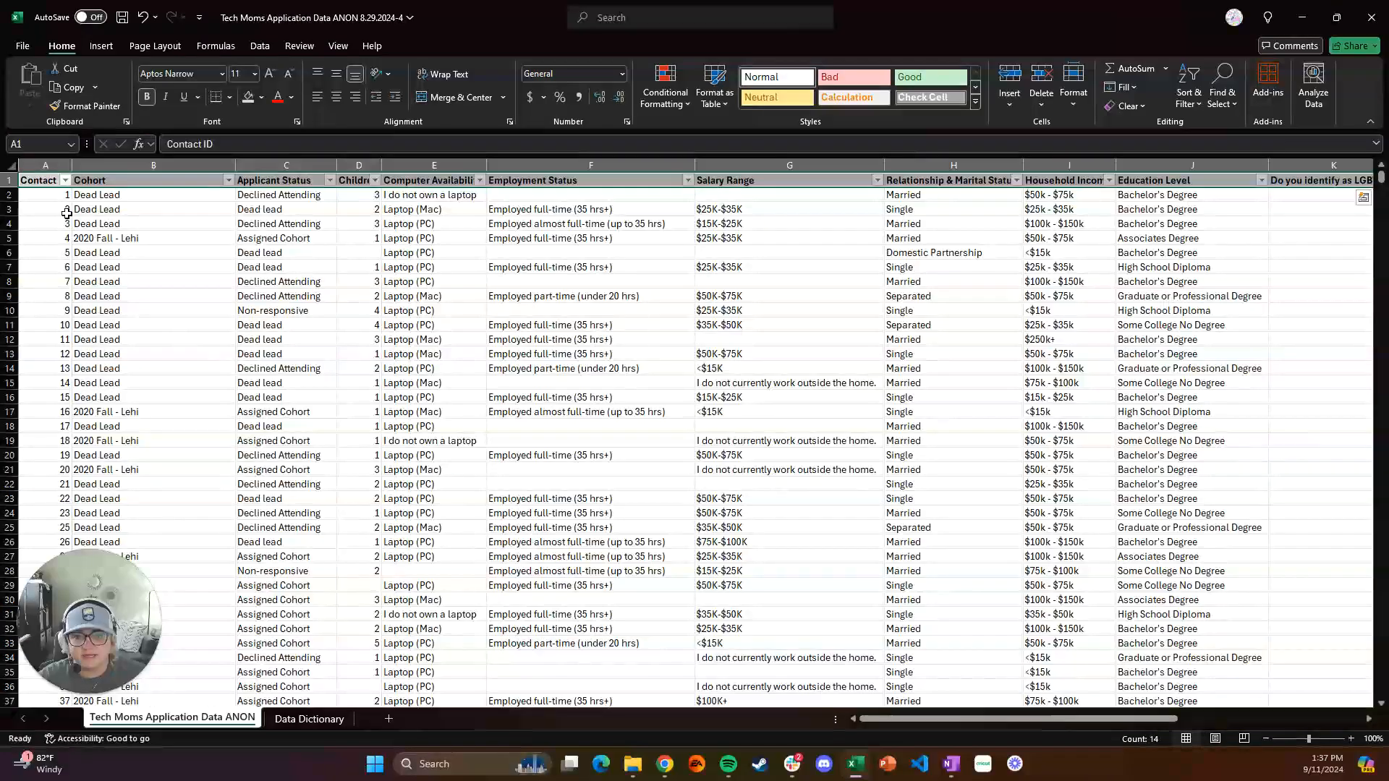
left_click_drag(47, 196, 52, 411)
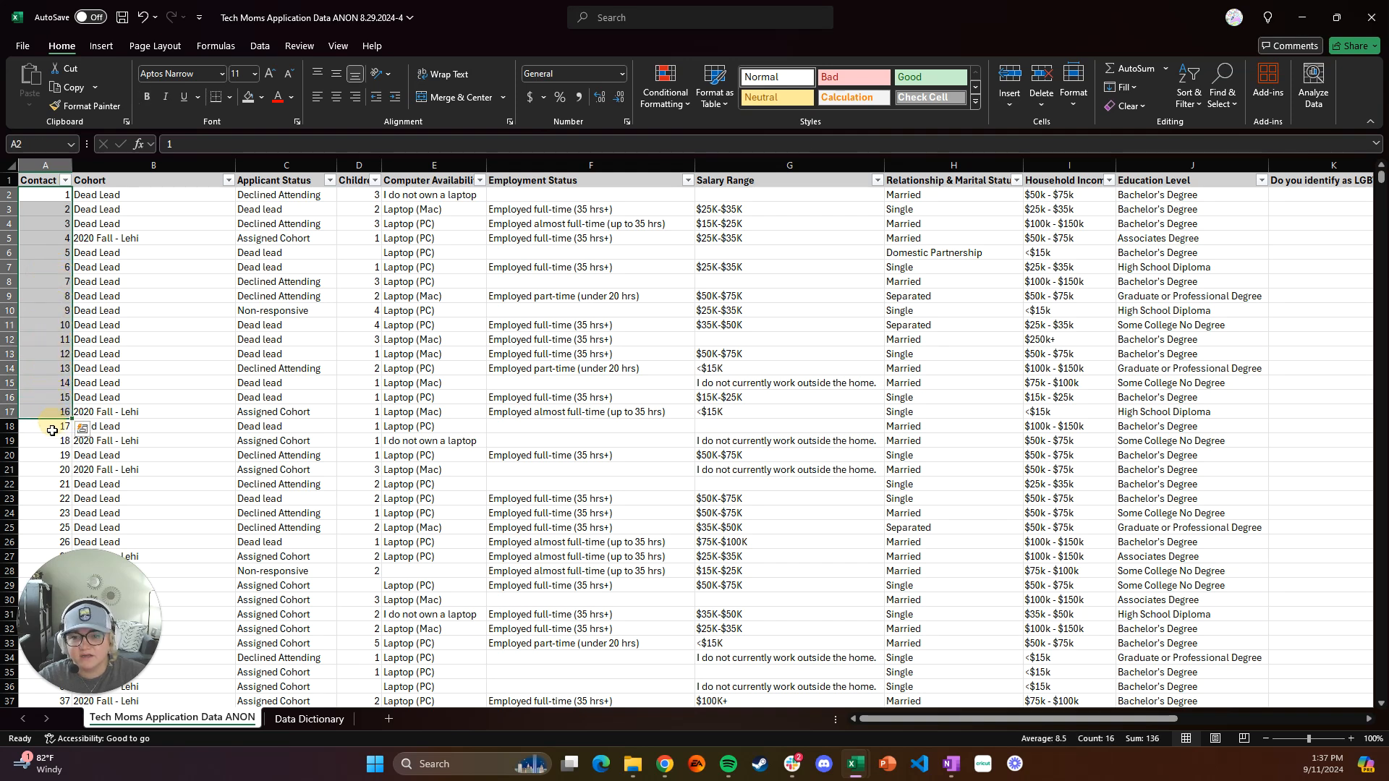
left_click(52, 441)
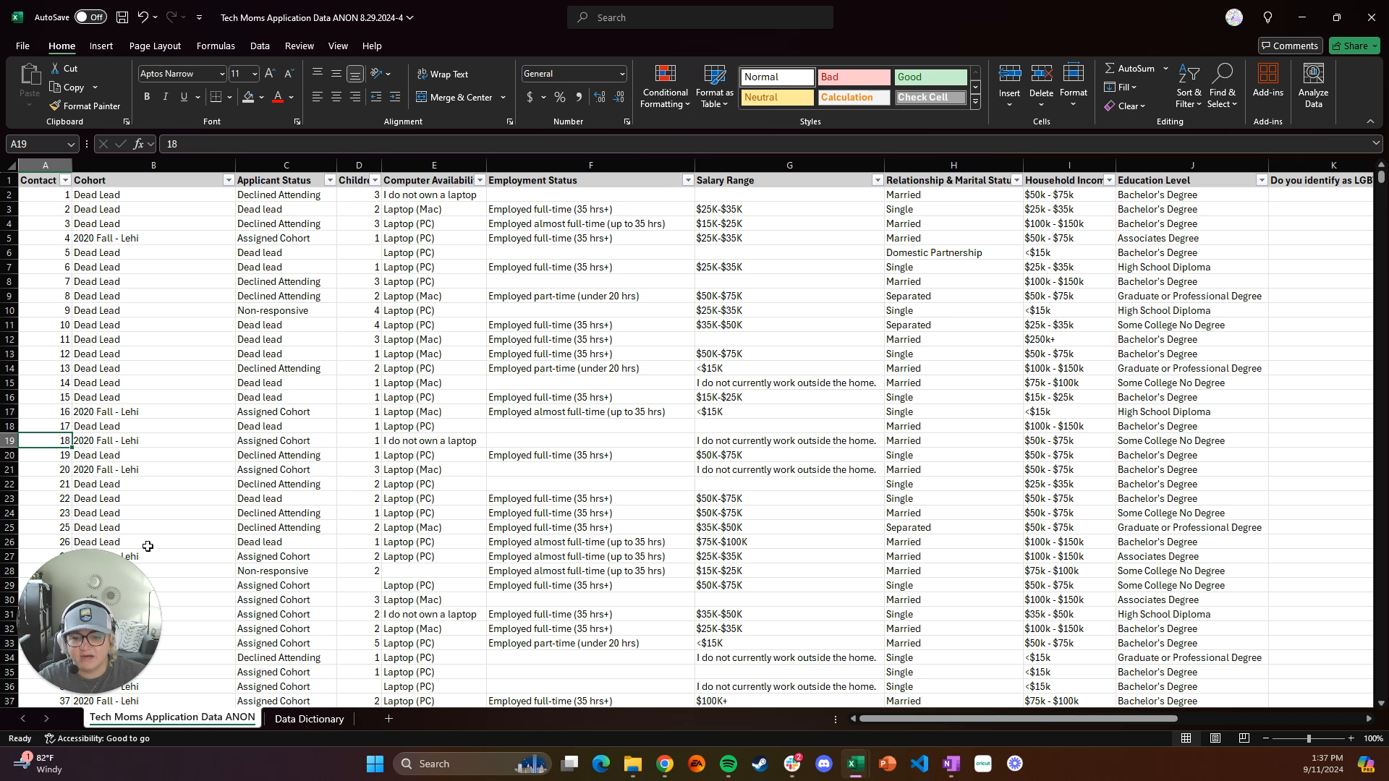
left_click(309, 719)
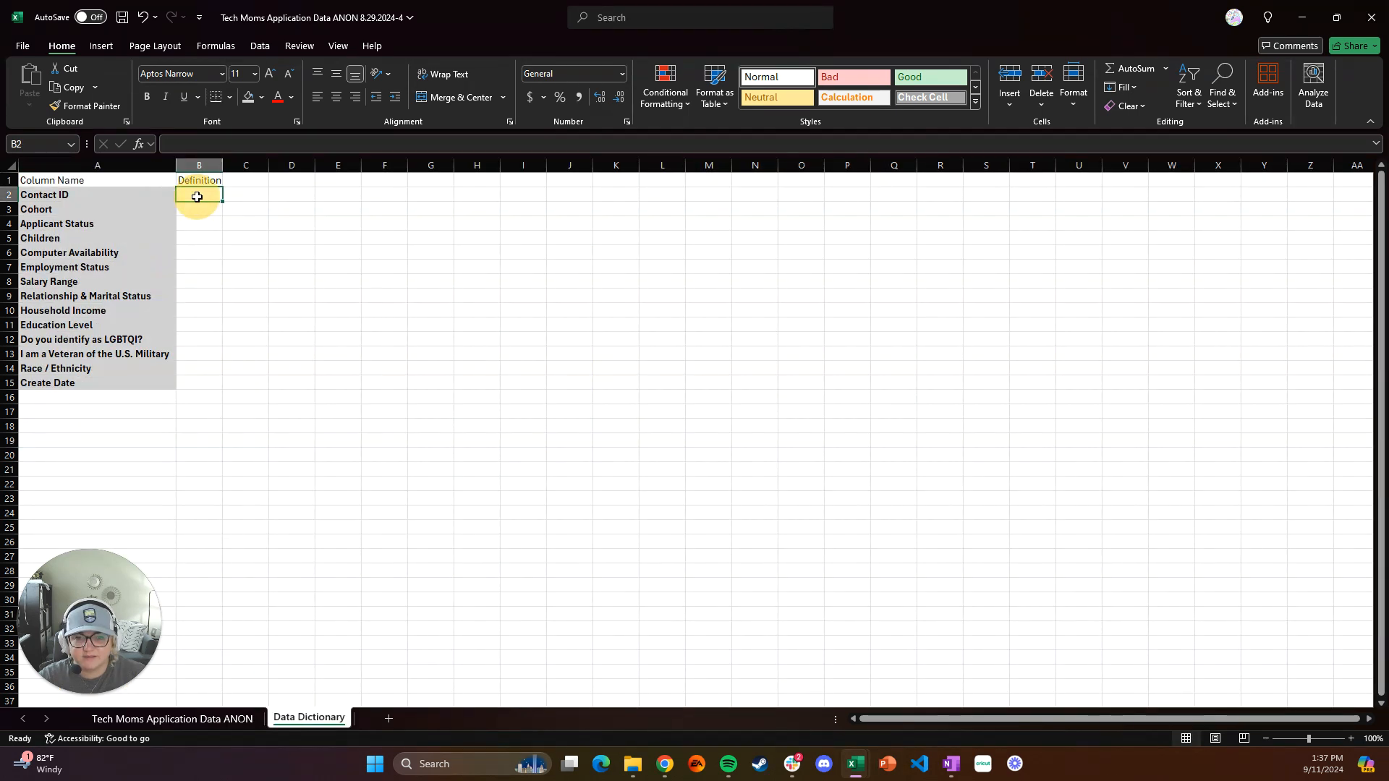
type("Unique")
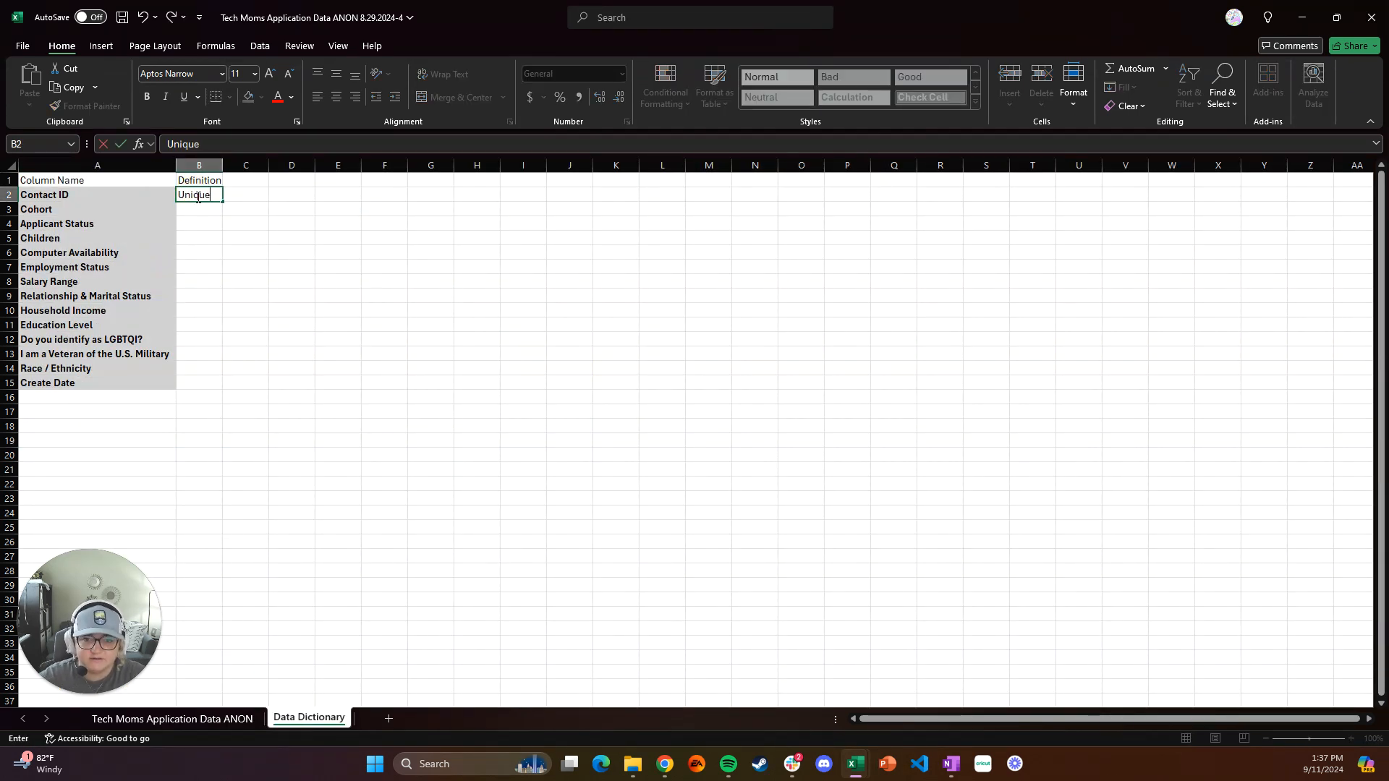
type(" identifier ")
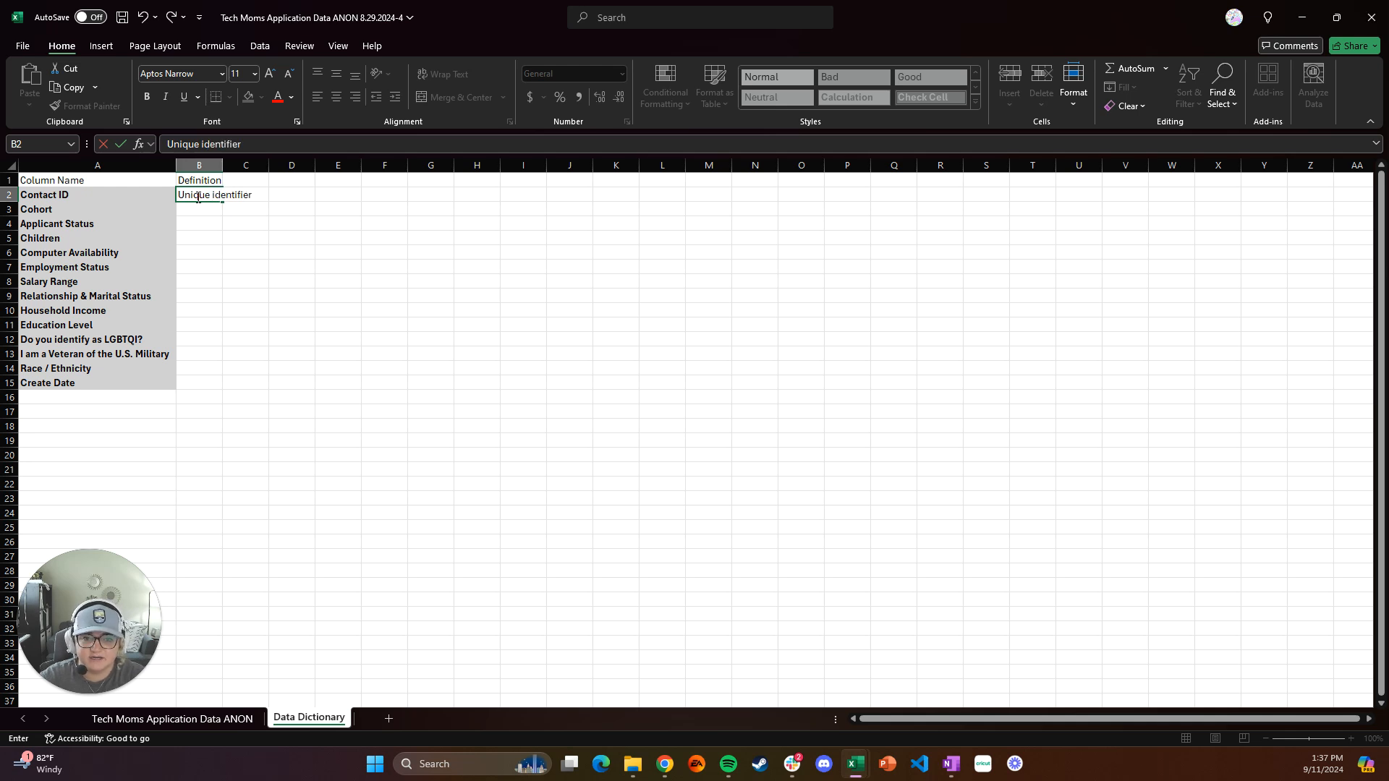
type("for each app")
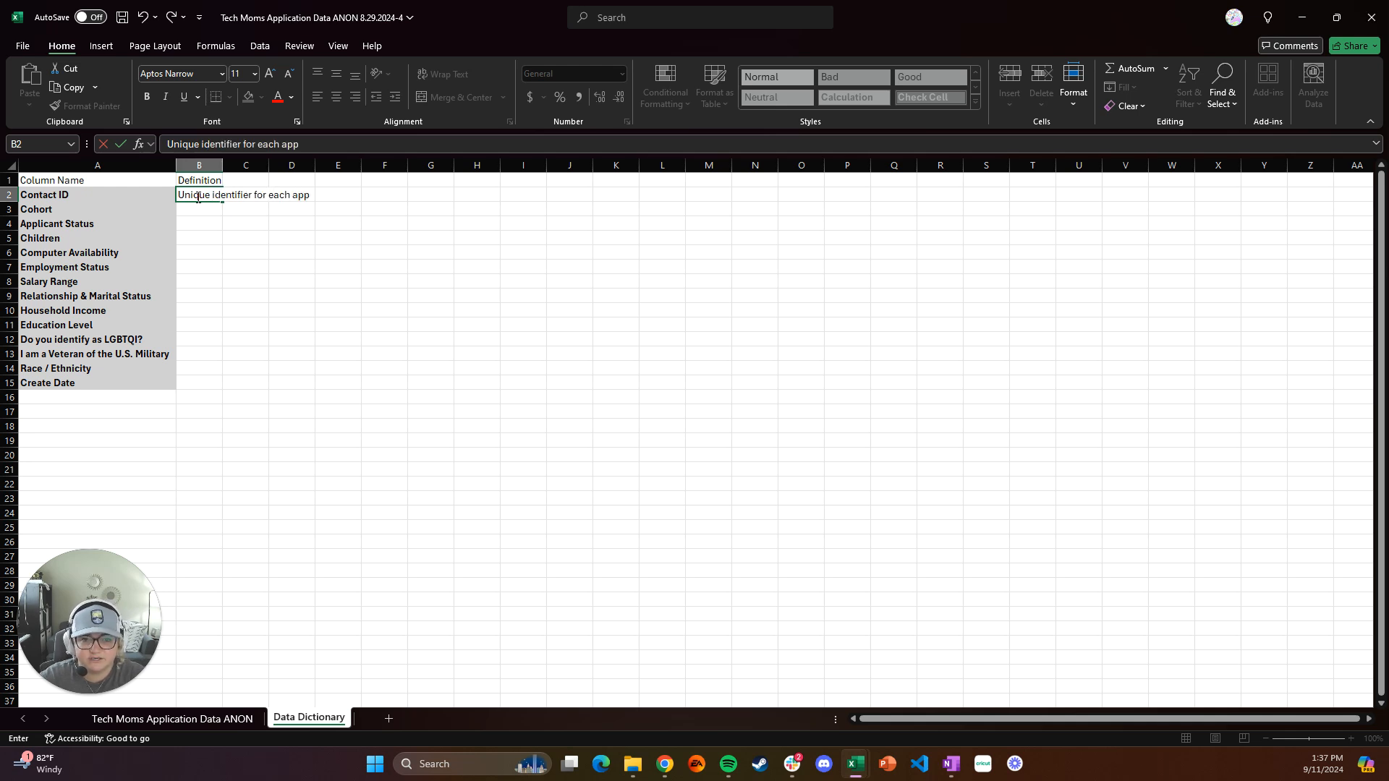
type("licant.")
key("Return")
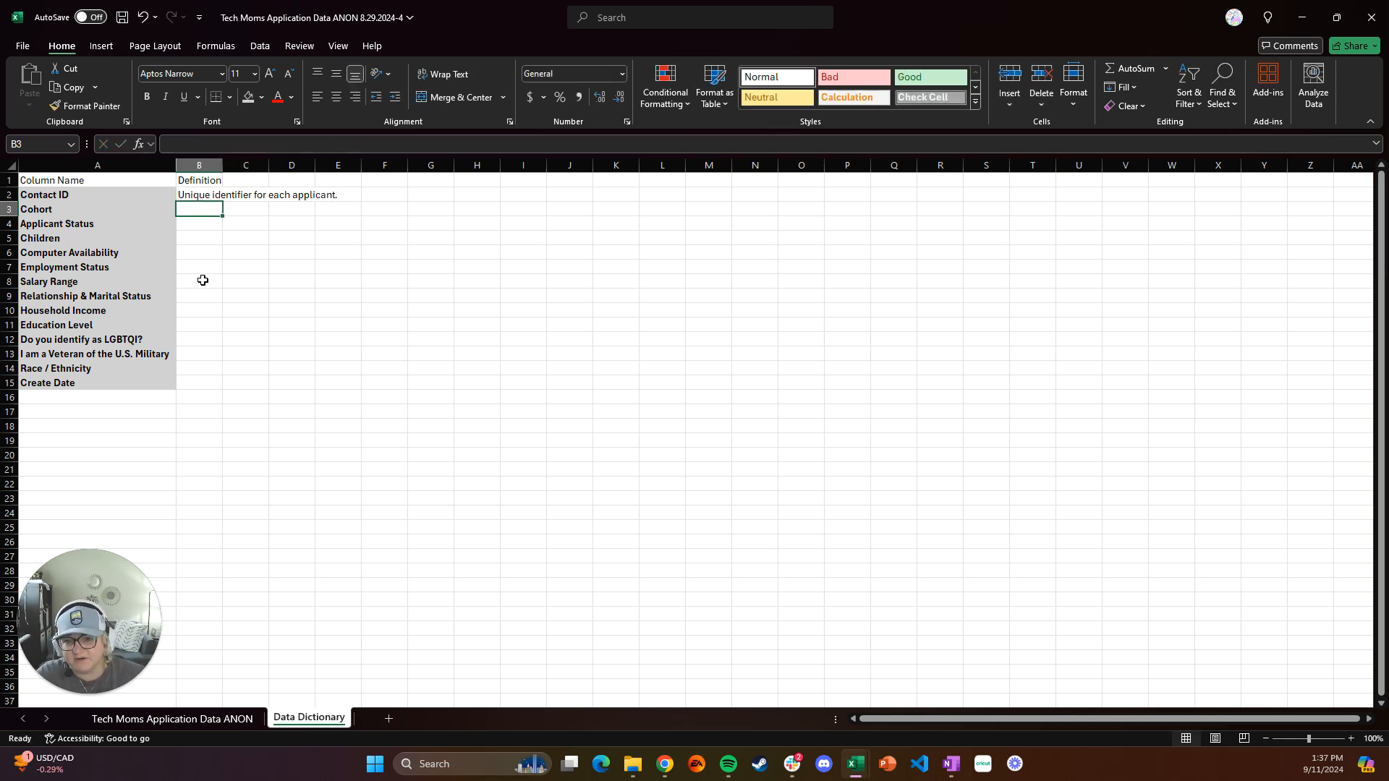
Examine the distinct Cohort values in the application data sheet, leaving the column unfiltered
left_click(193, 721)
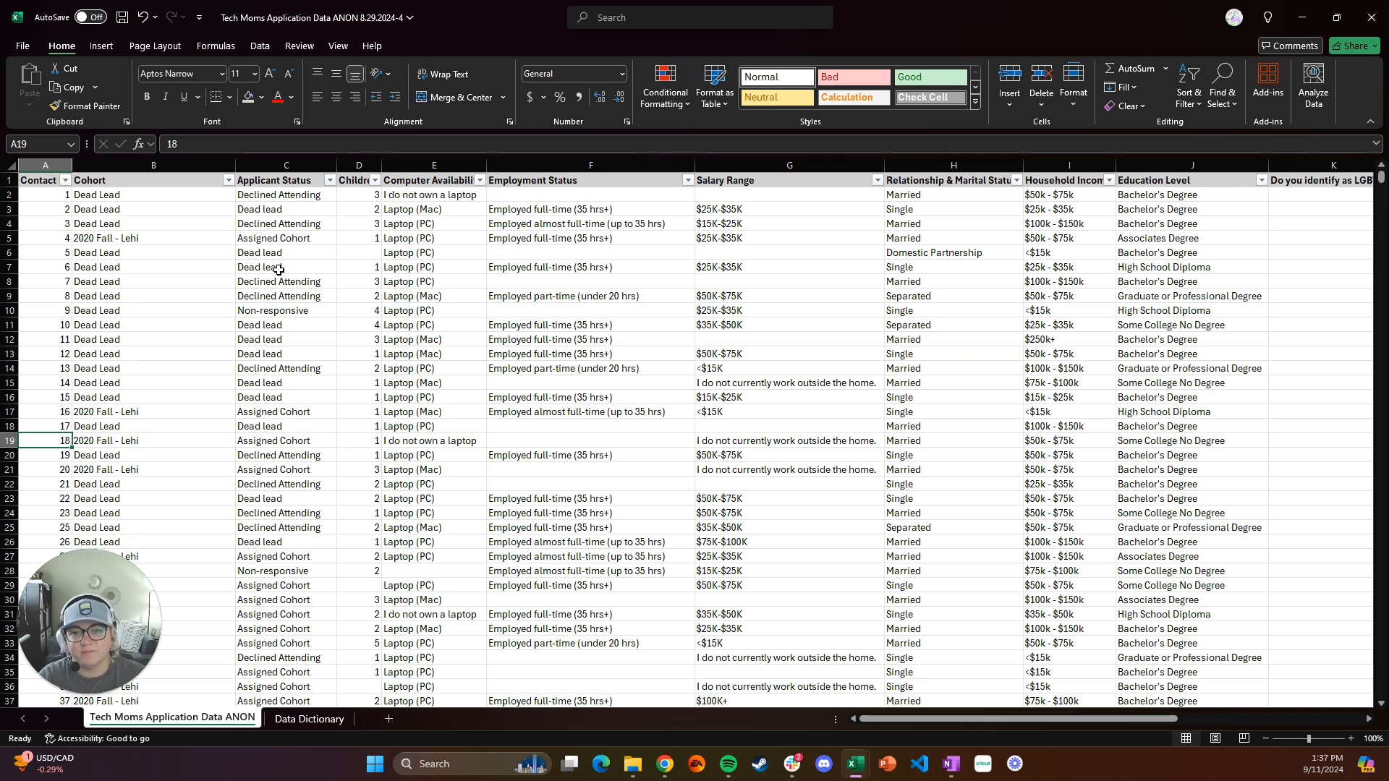
left_click(314, 721)
left_click_drag(188, 210, 206, 384)
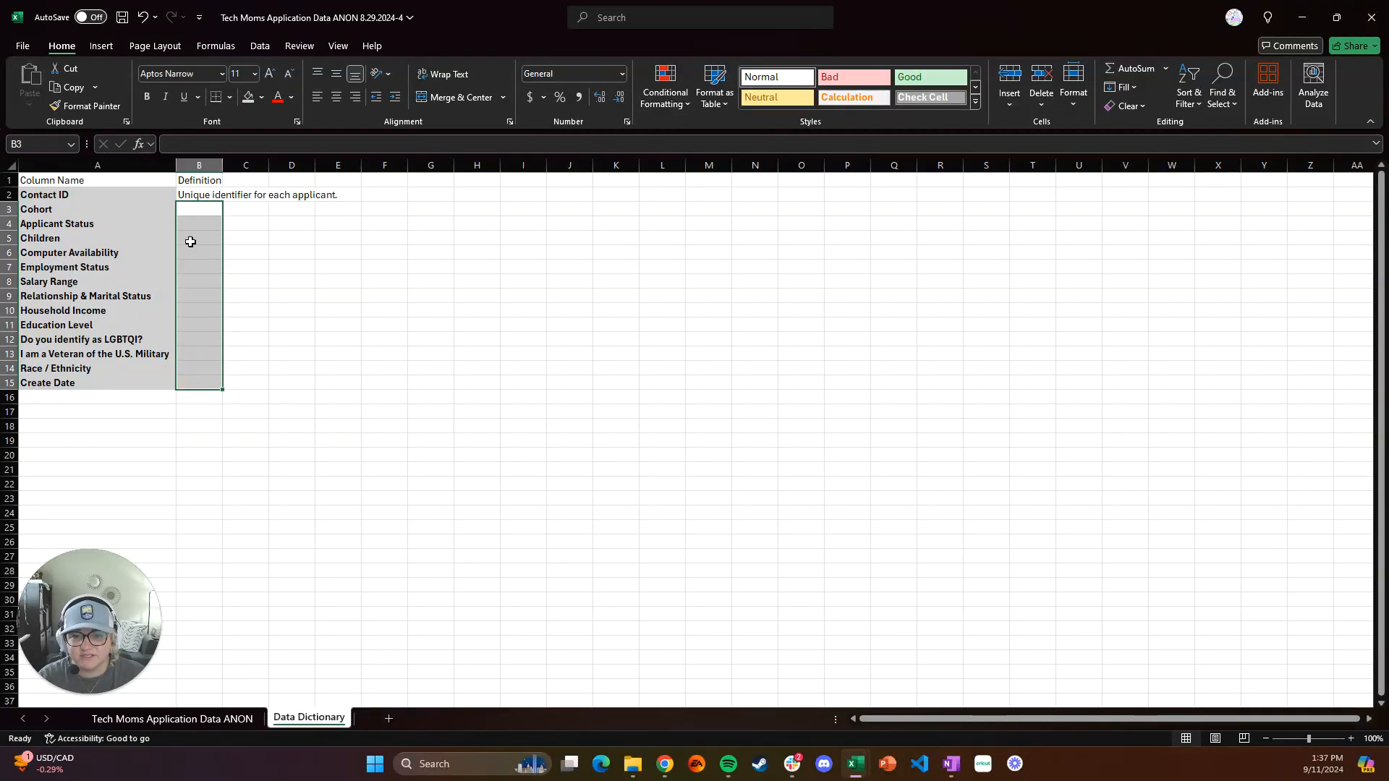
left_click(196, 209)
left_click(192, 720)
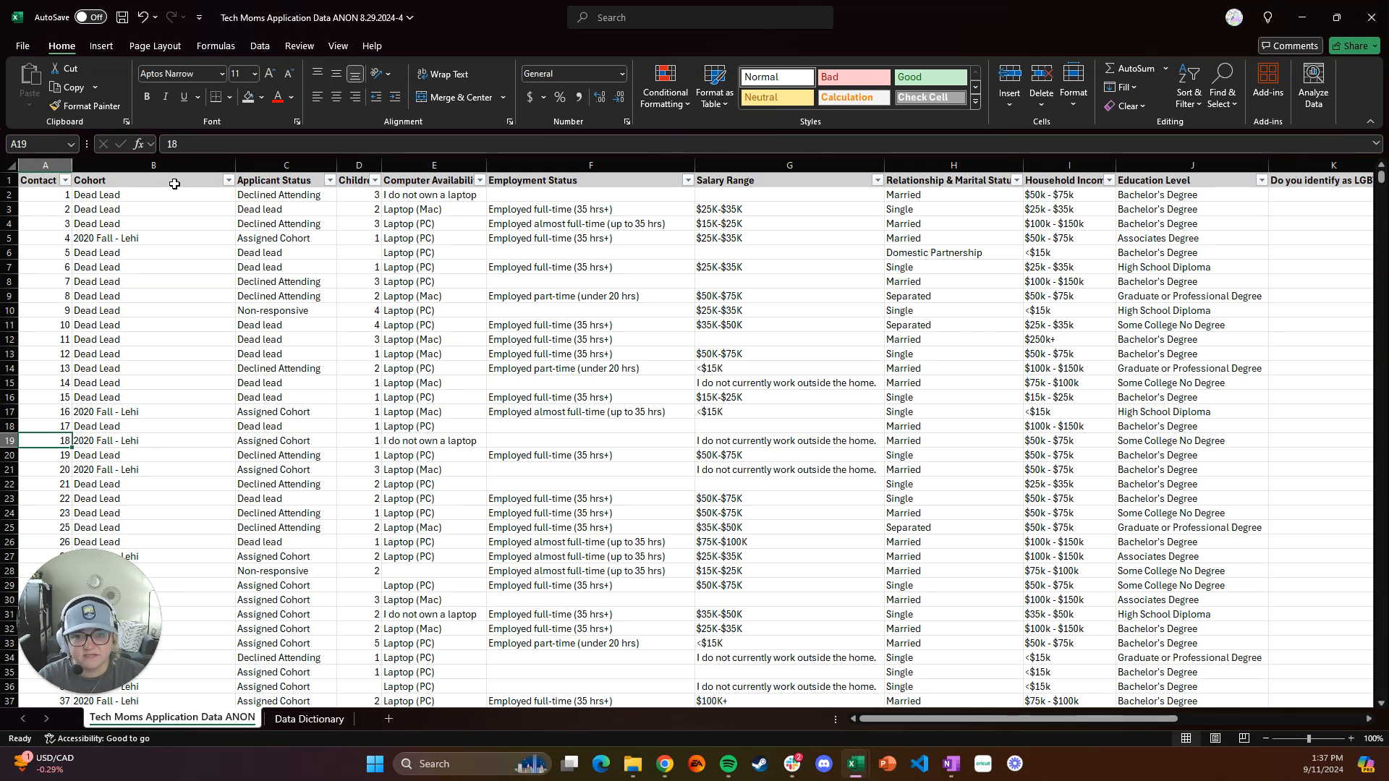
left_click(229, 180)
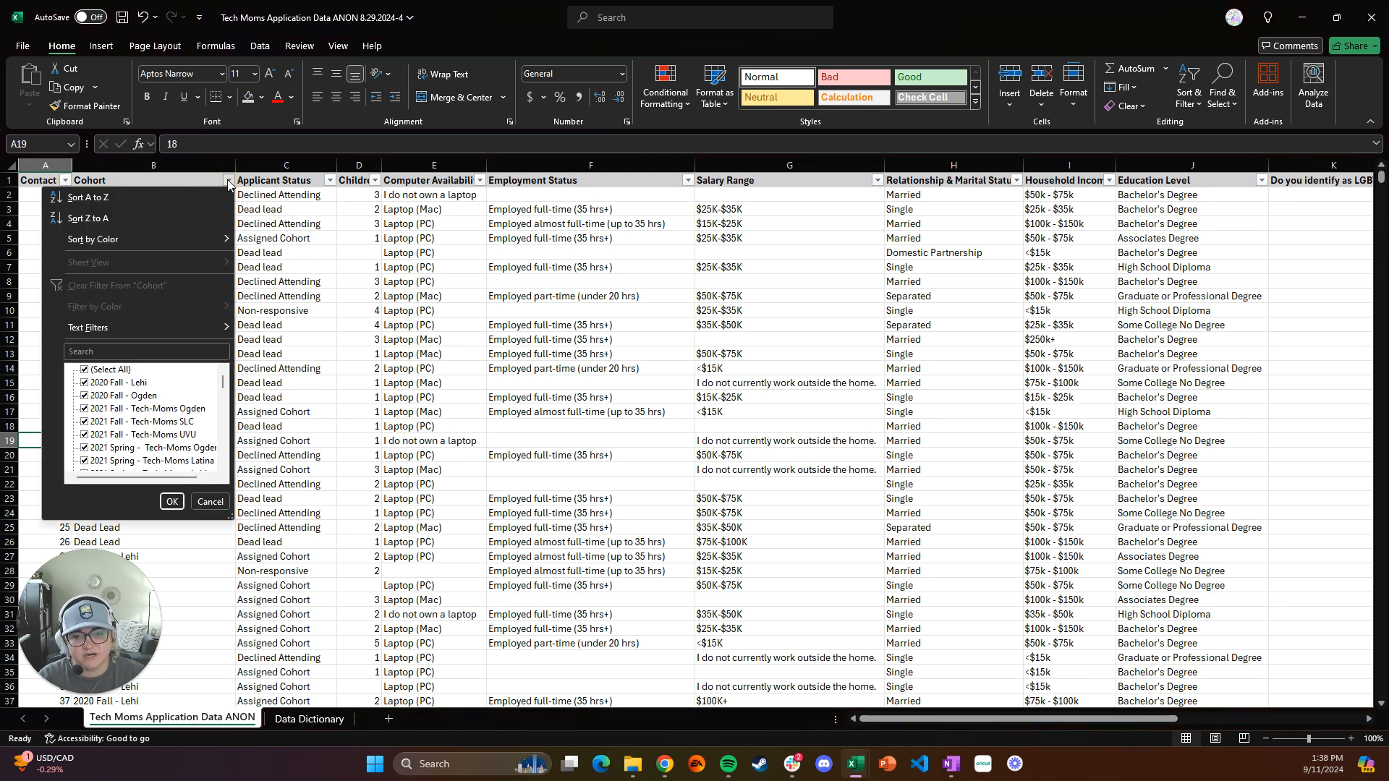
scroll(138, 397, "down", 3)
scroll(138, 396, "down", 10)
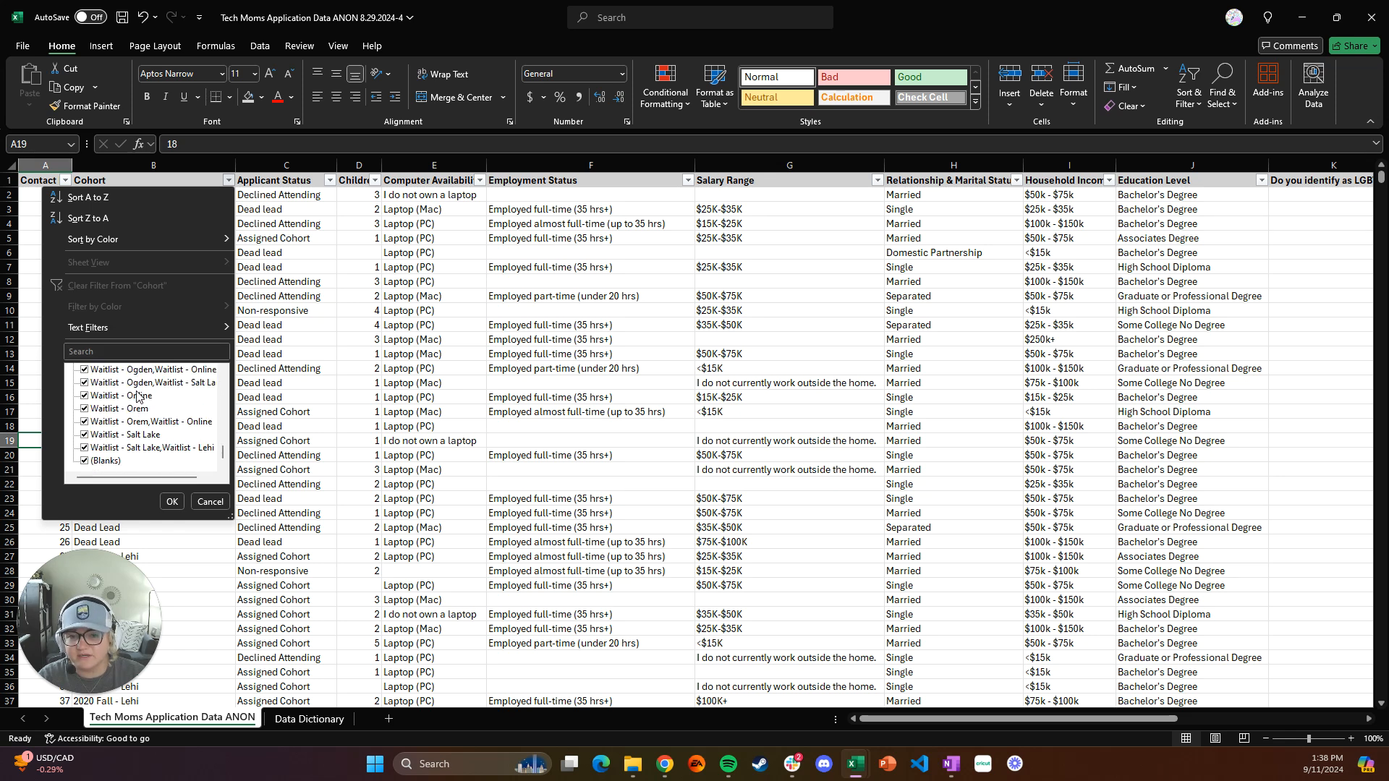
left_click(172, 501)
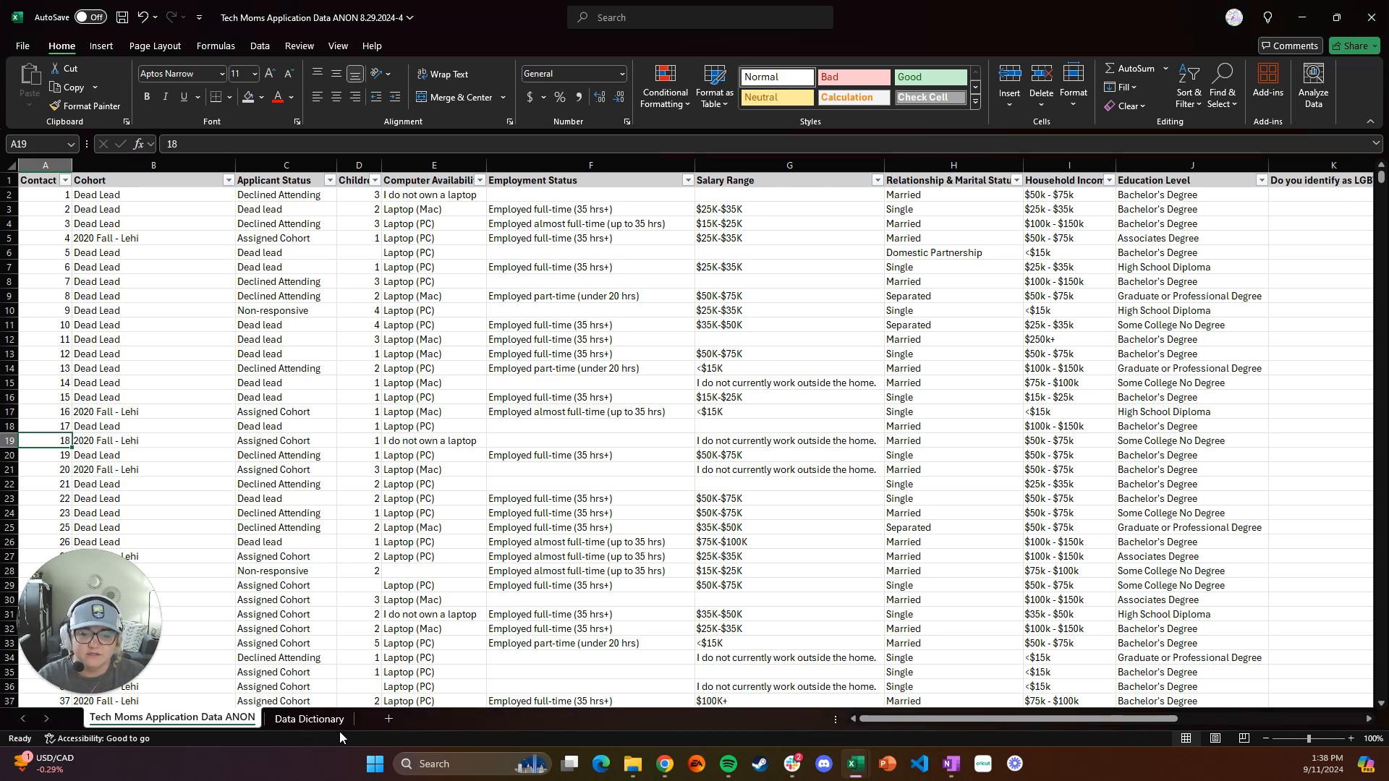
Enter "The cohorts to which an applicant was assigned." as the Cohort definition in B3 of Data Dictionary and auto-fit column B's width
left_click(309, 718)
left_click(202, 209)
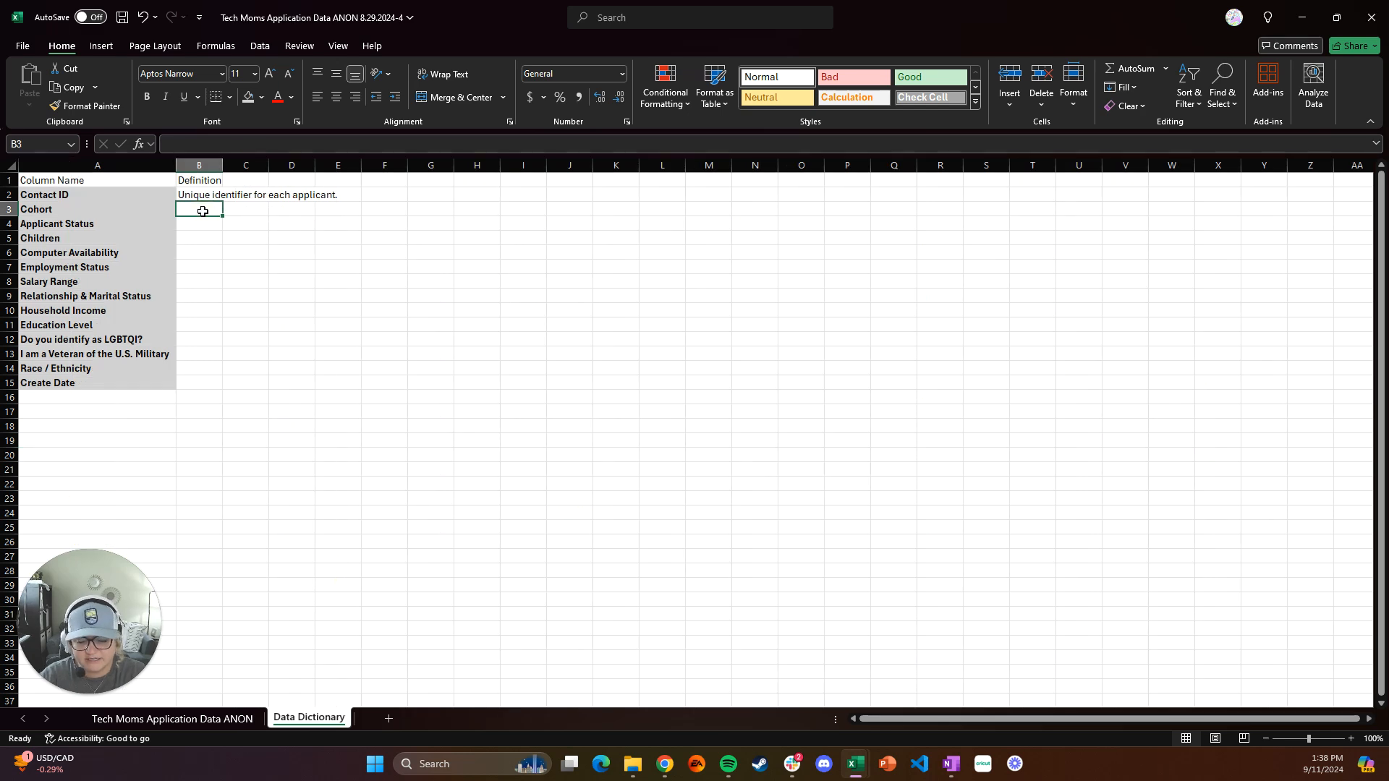
type("The coho")
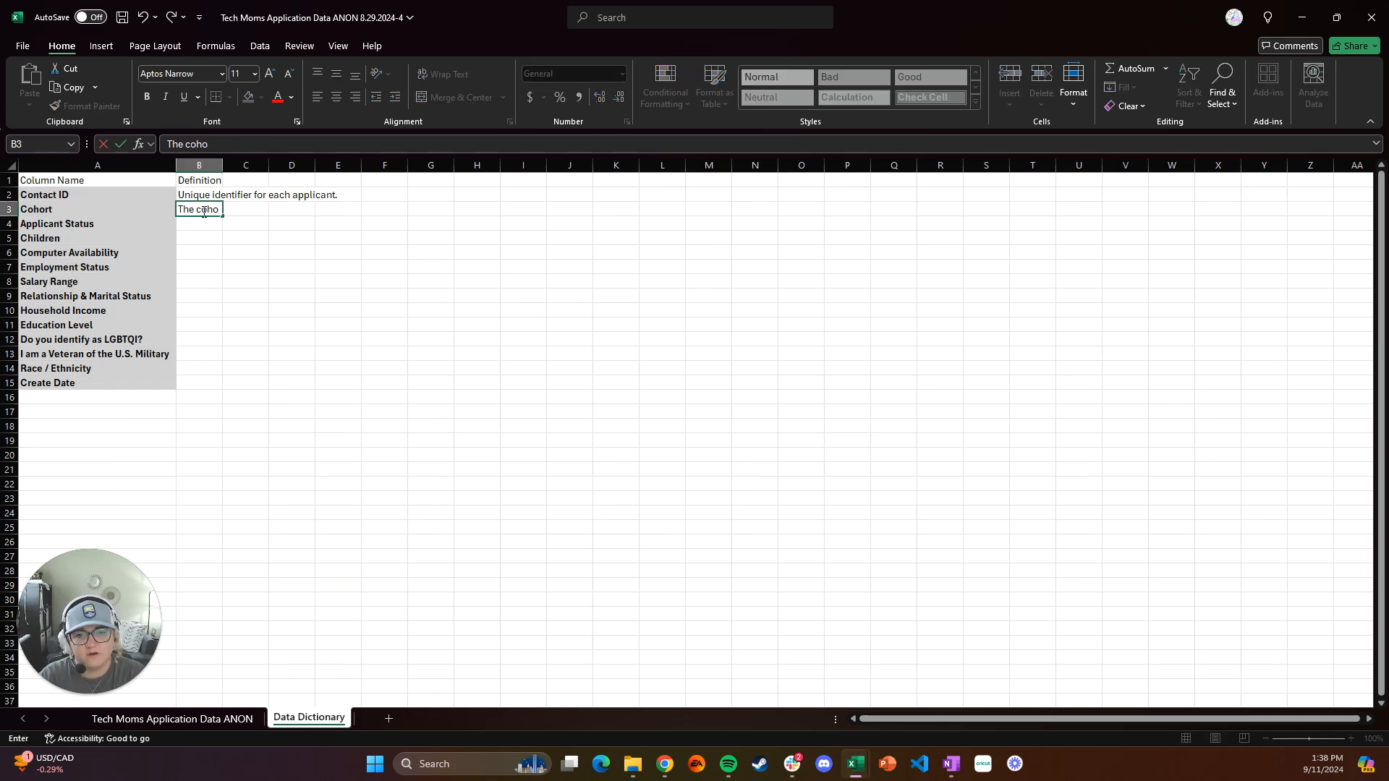
type("rts to which")
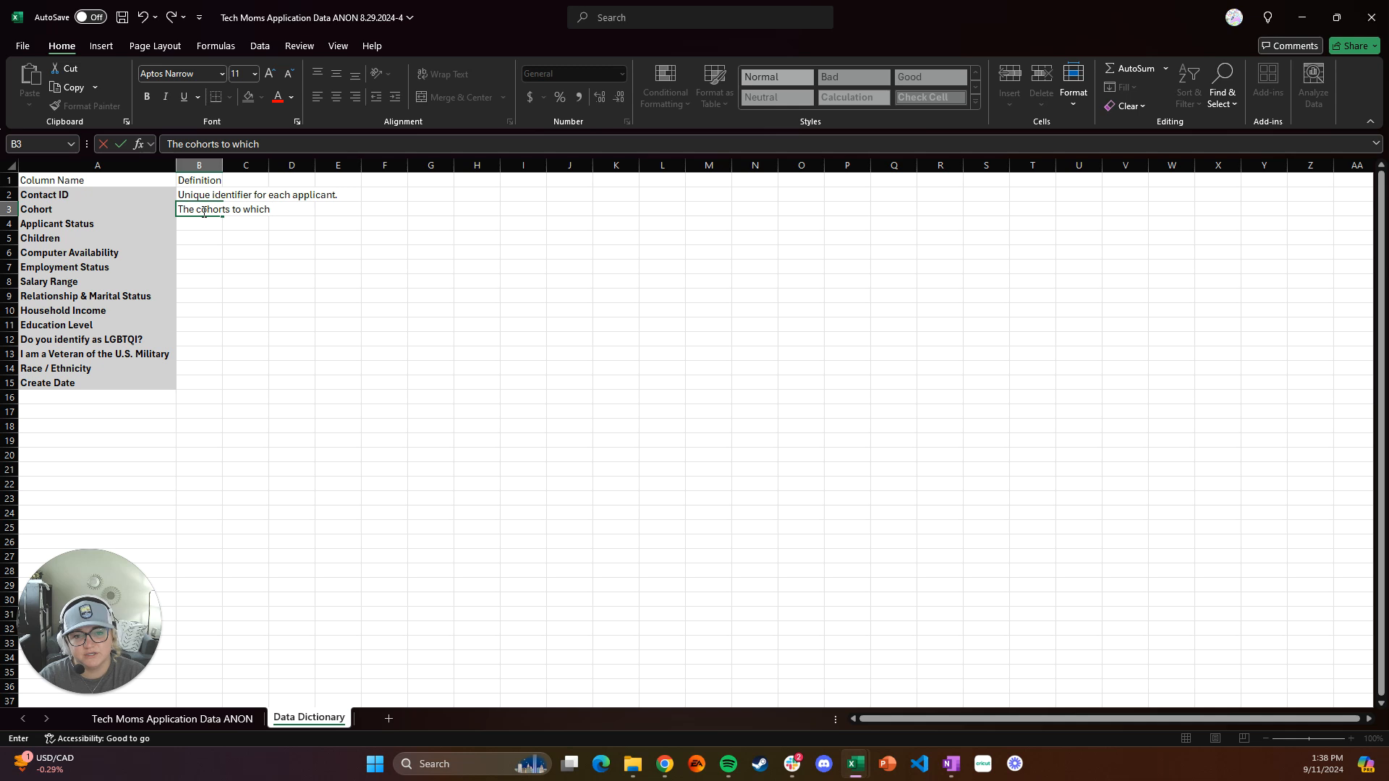
type(" an applicant was")
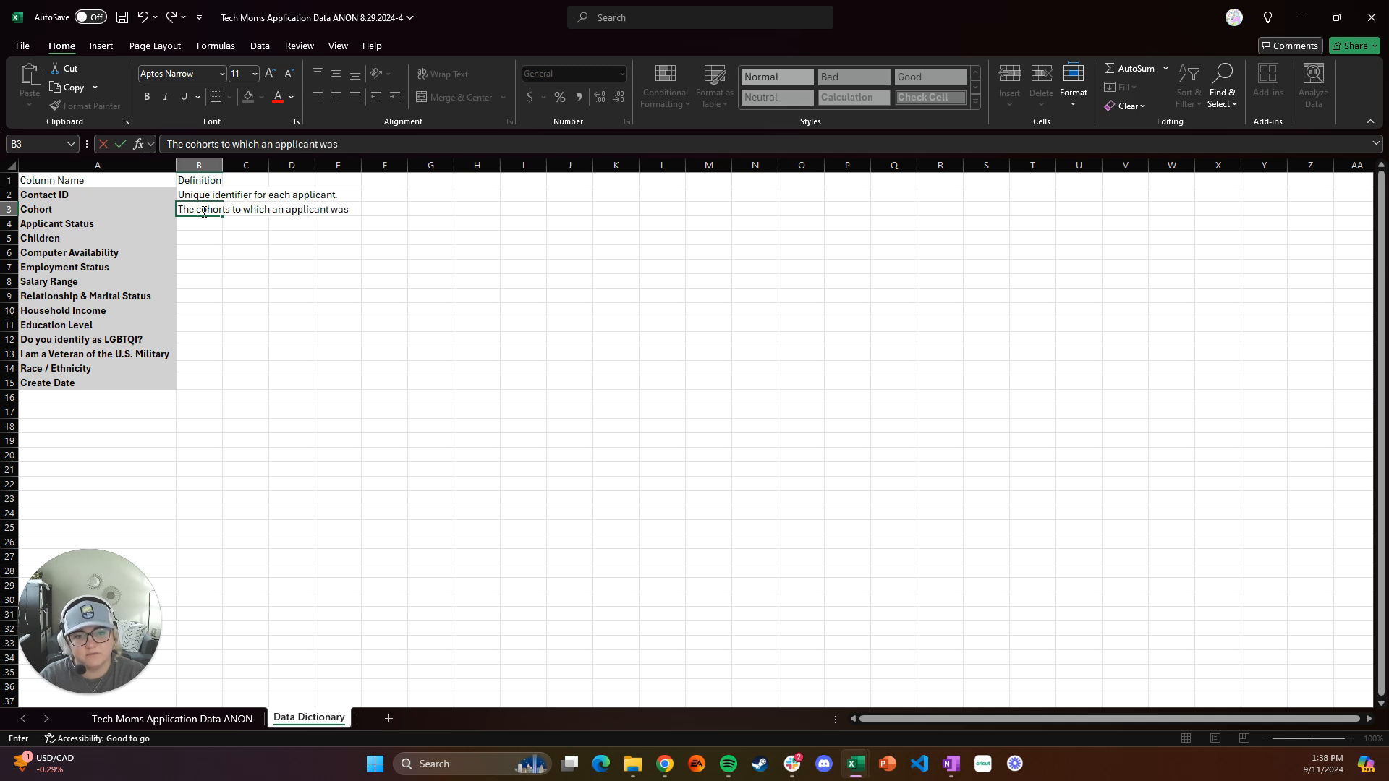
type(" assigned.")
key("Return")
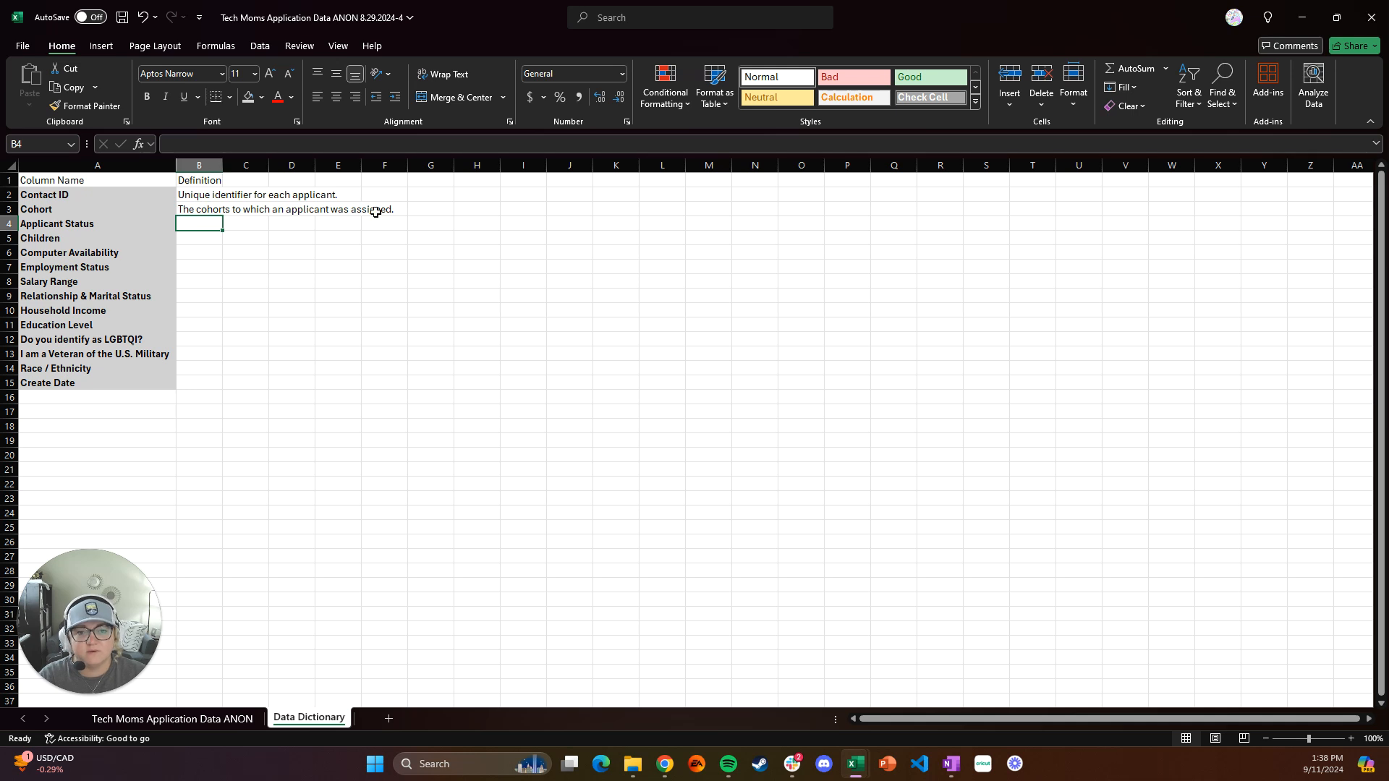
double_click(222, 166)
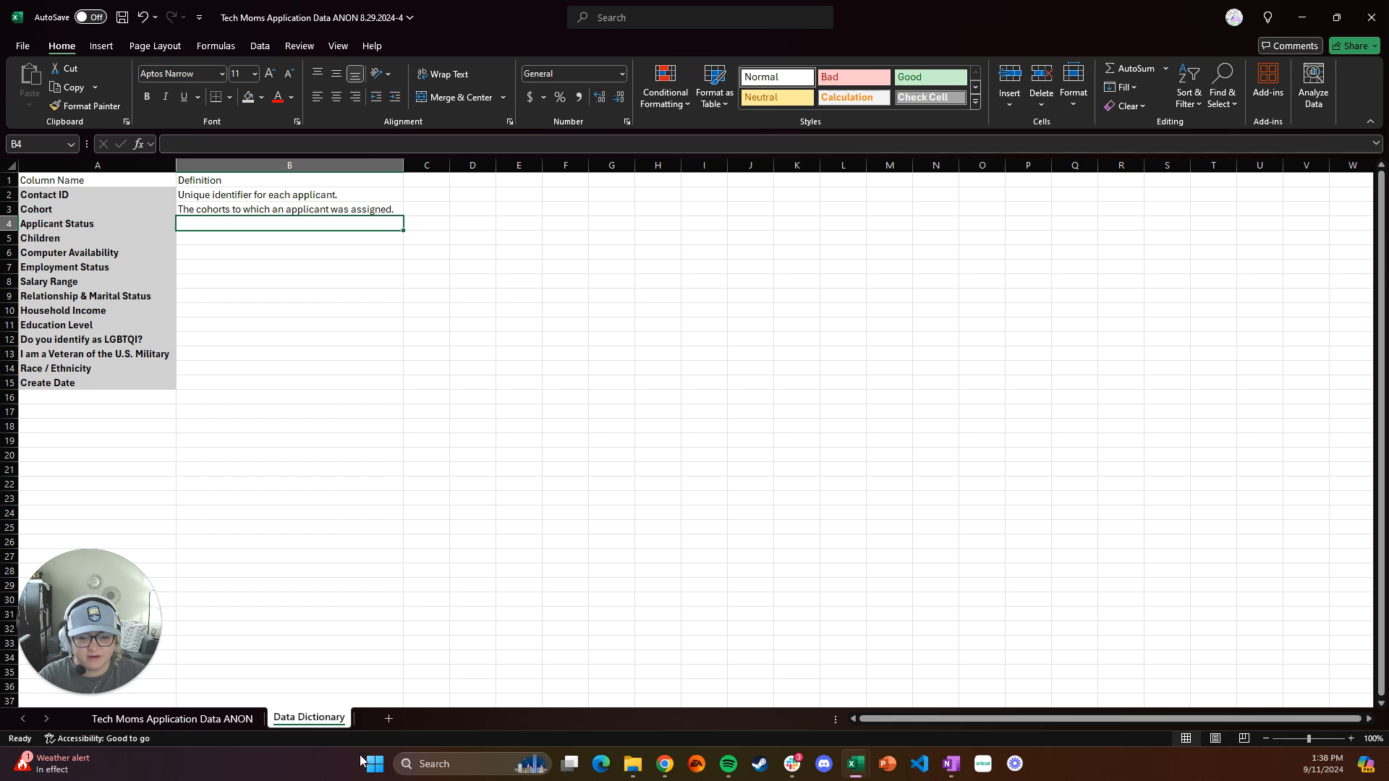
Add a new worksheet after Data Dictionary and rename it Questions
left_click(388, 719)
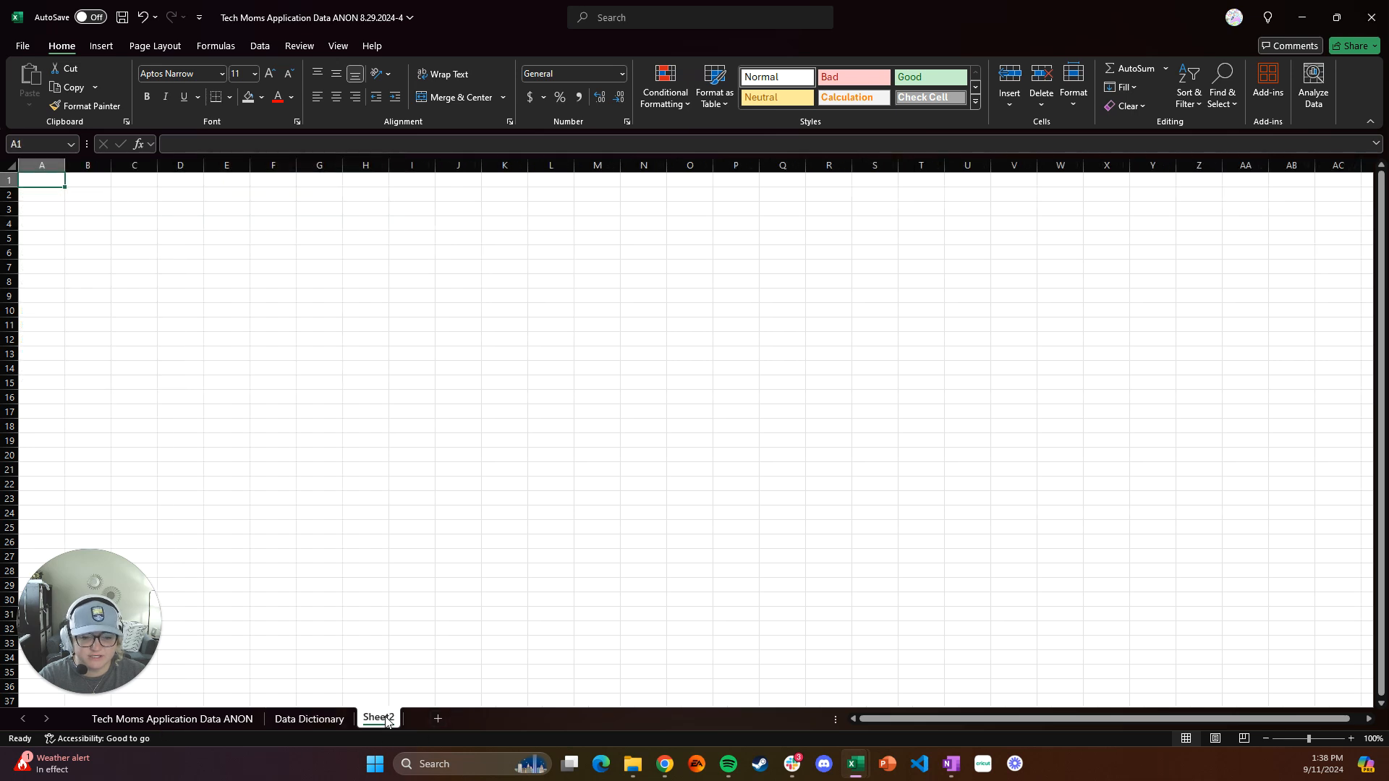
double_click(387, 719)
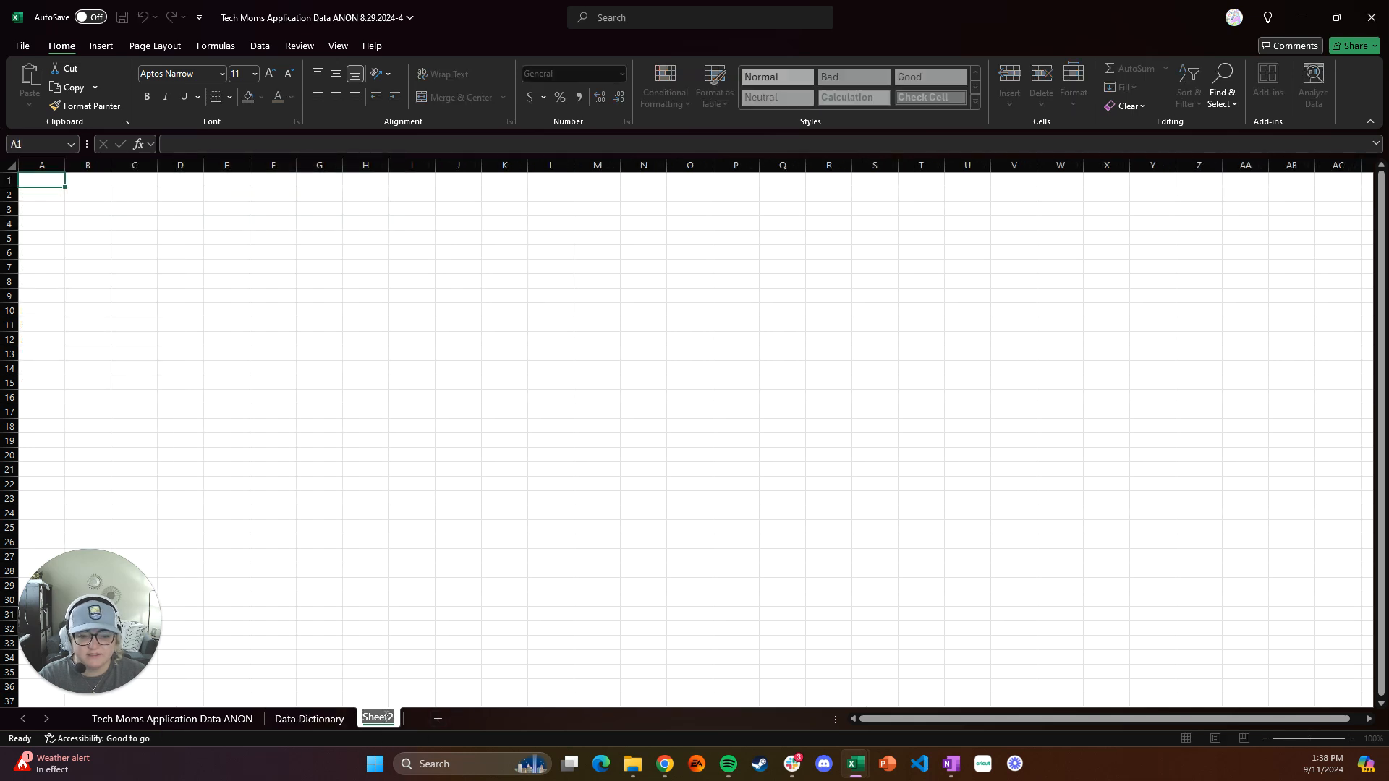
left_click(504, 725)
right_click(378, 720)
left_click(405, 541)
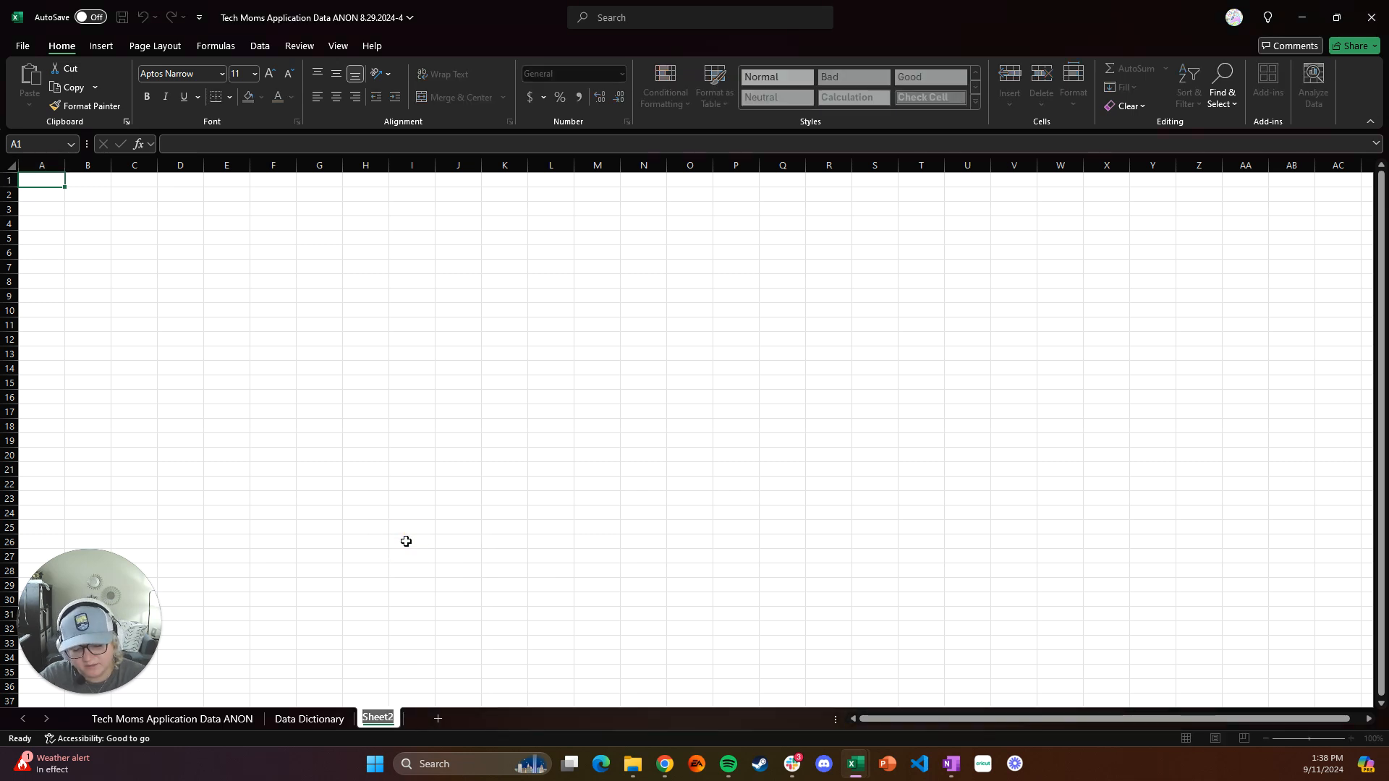
type("Questions")
key("Return")
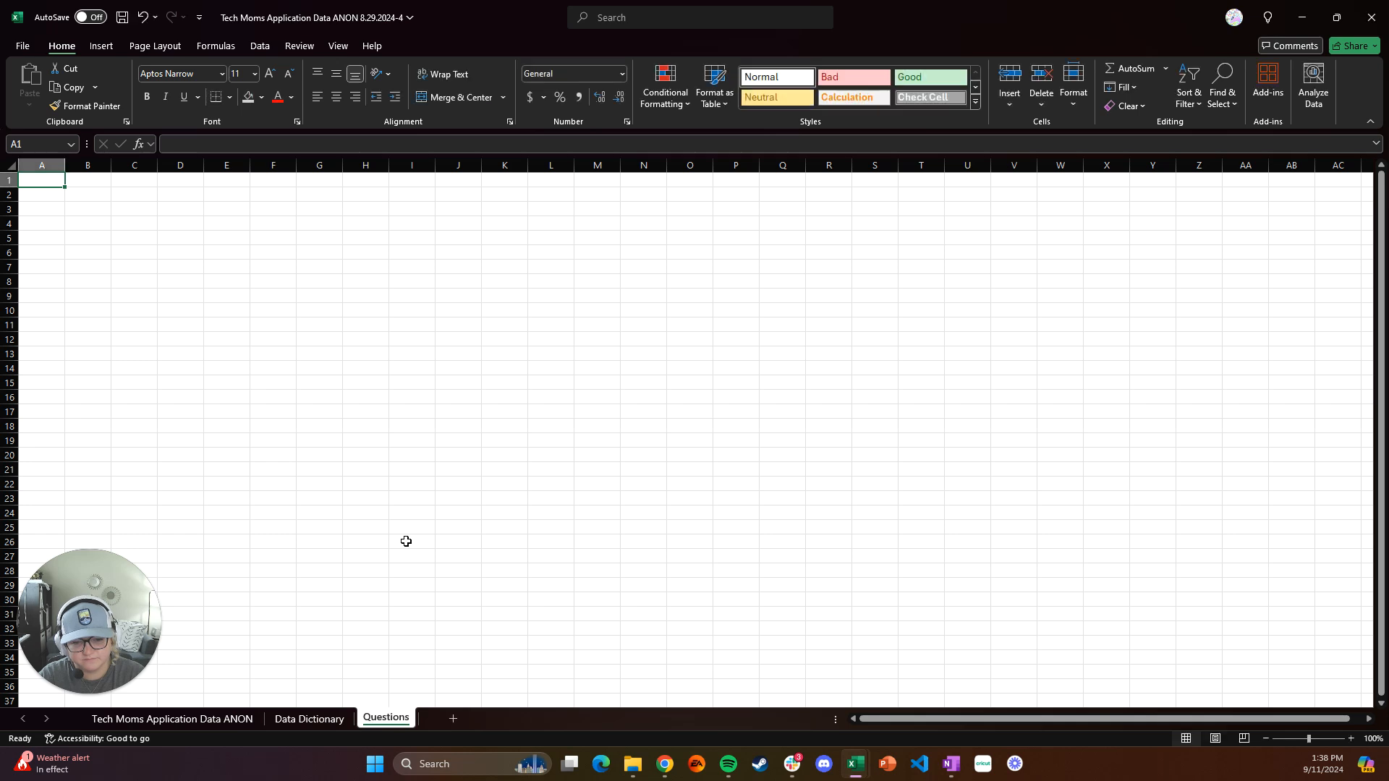
Enter the heading "Questions for Leadership:" in cell A1 of the Questions sheet
left_click(90, 207)
left_click(47, 180)
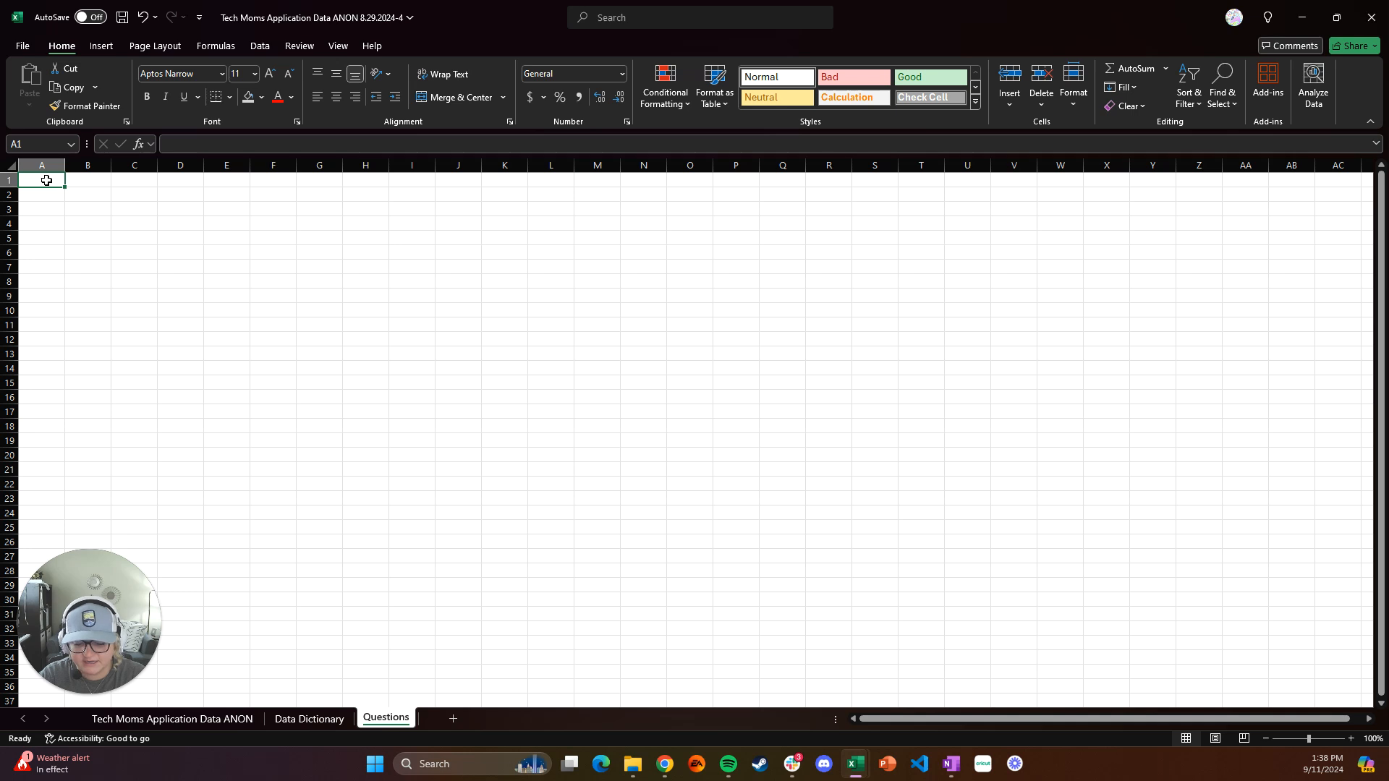
type("Questions")
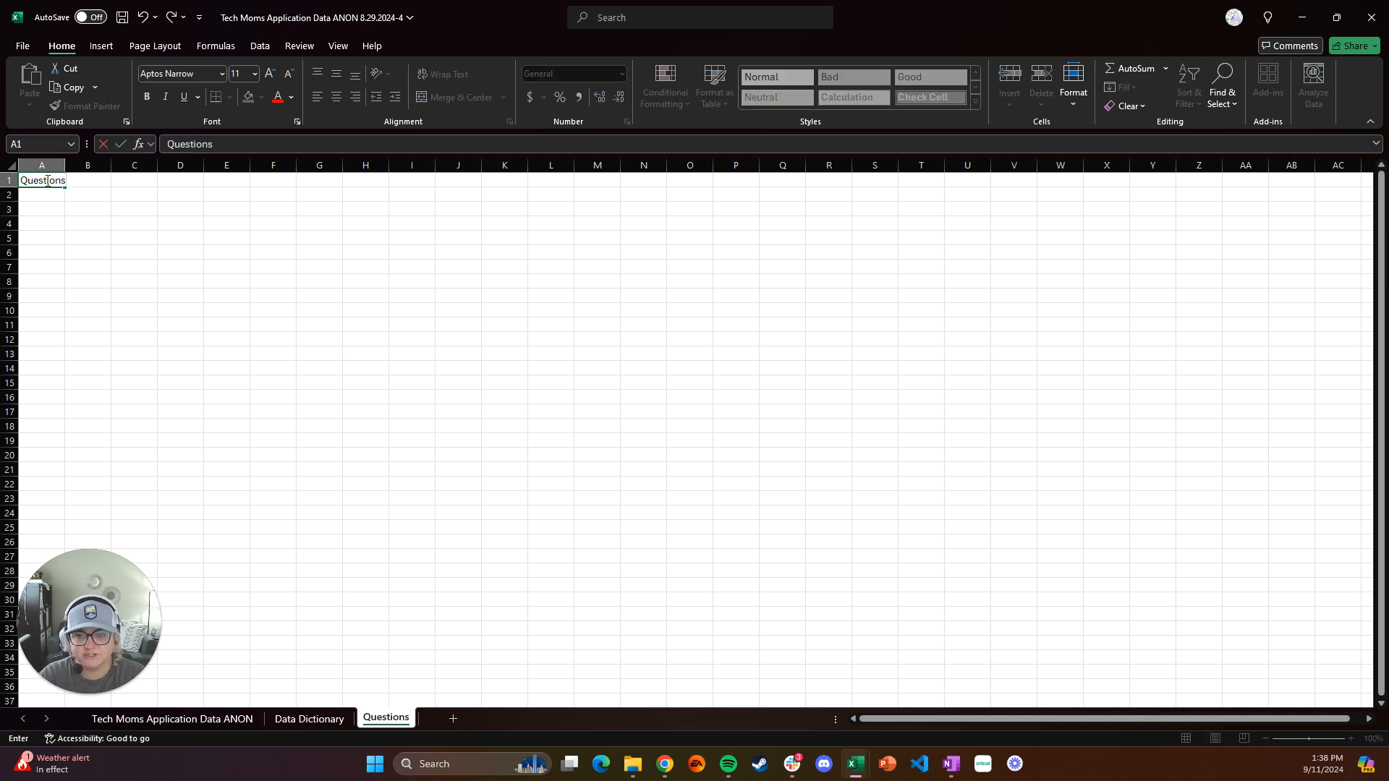
type(" for Leadership:")
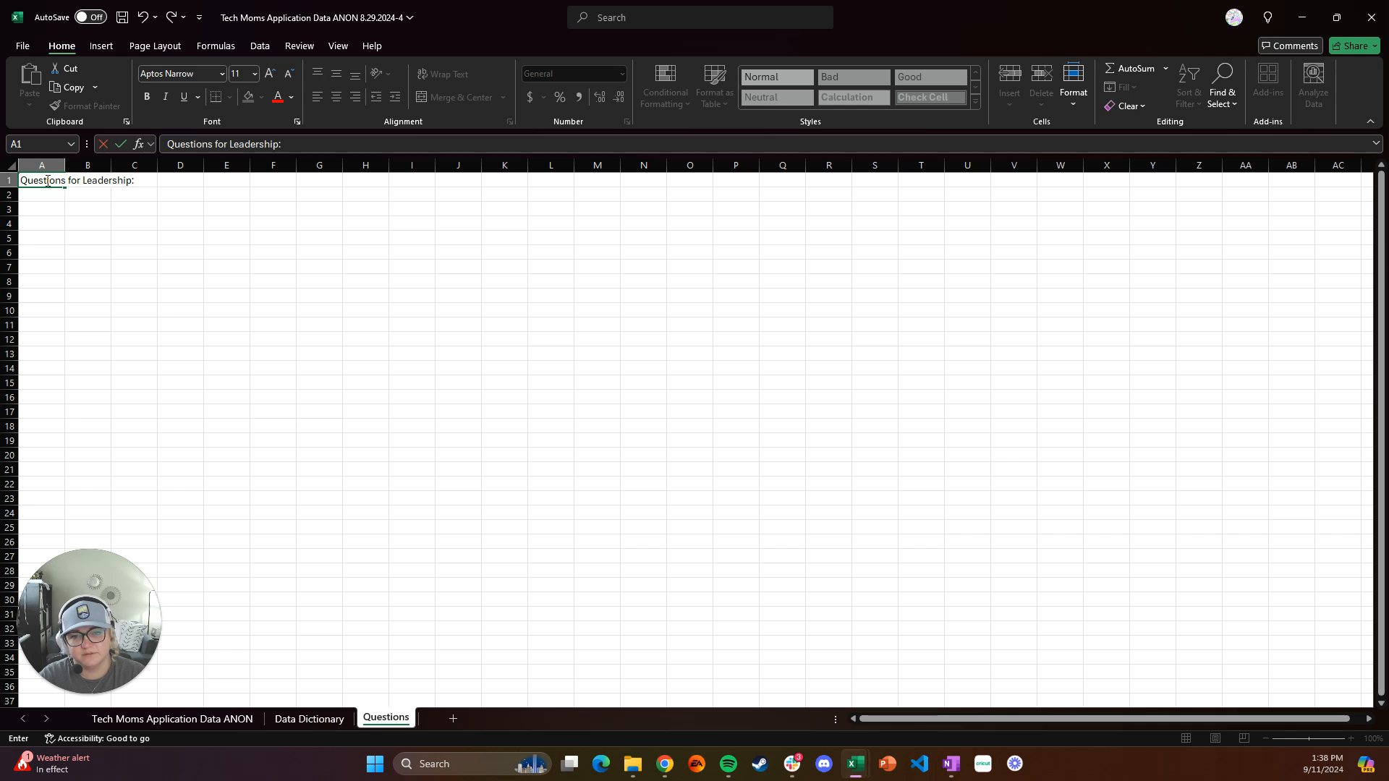
key("Return")
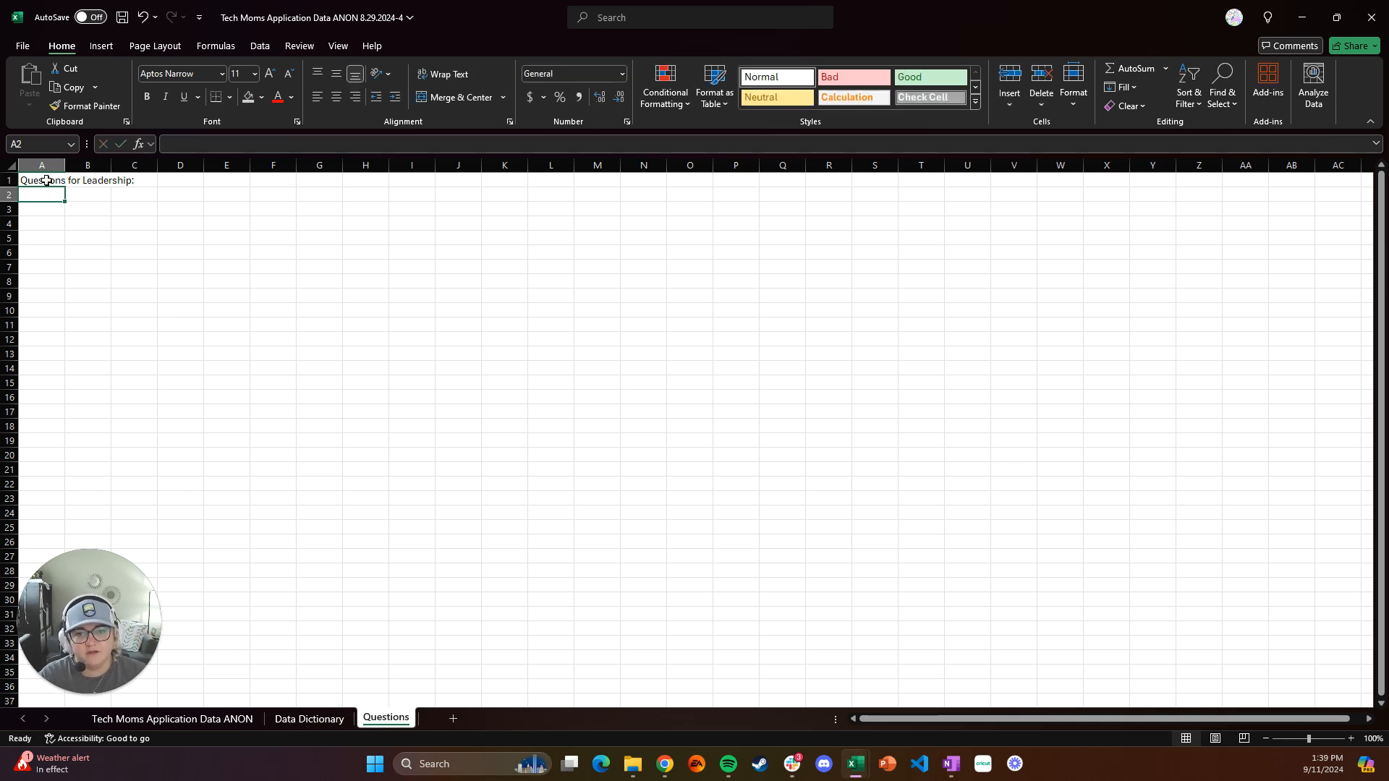
left_click(46, 180)
key("Right")
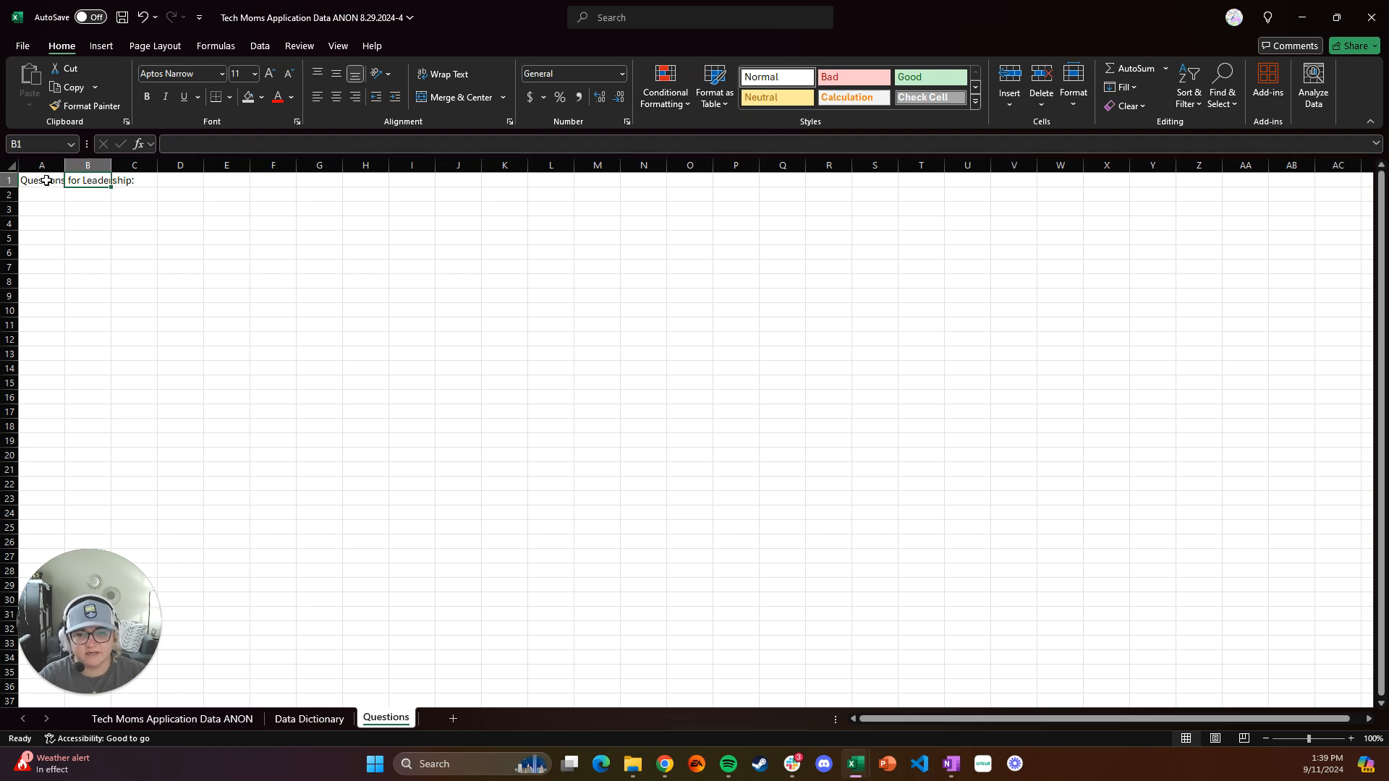
left_click(51, 196)
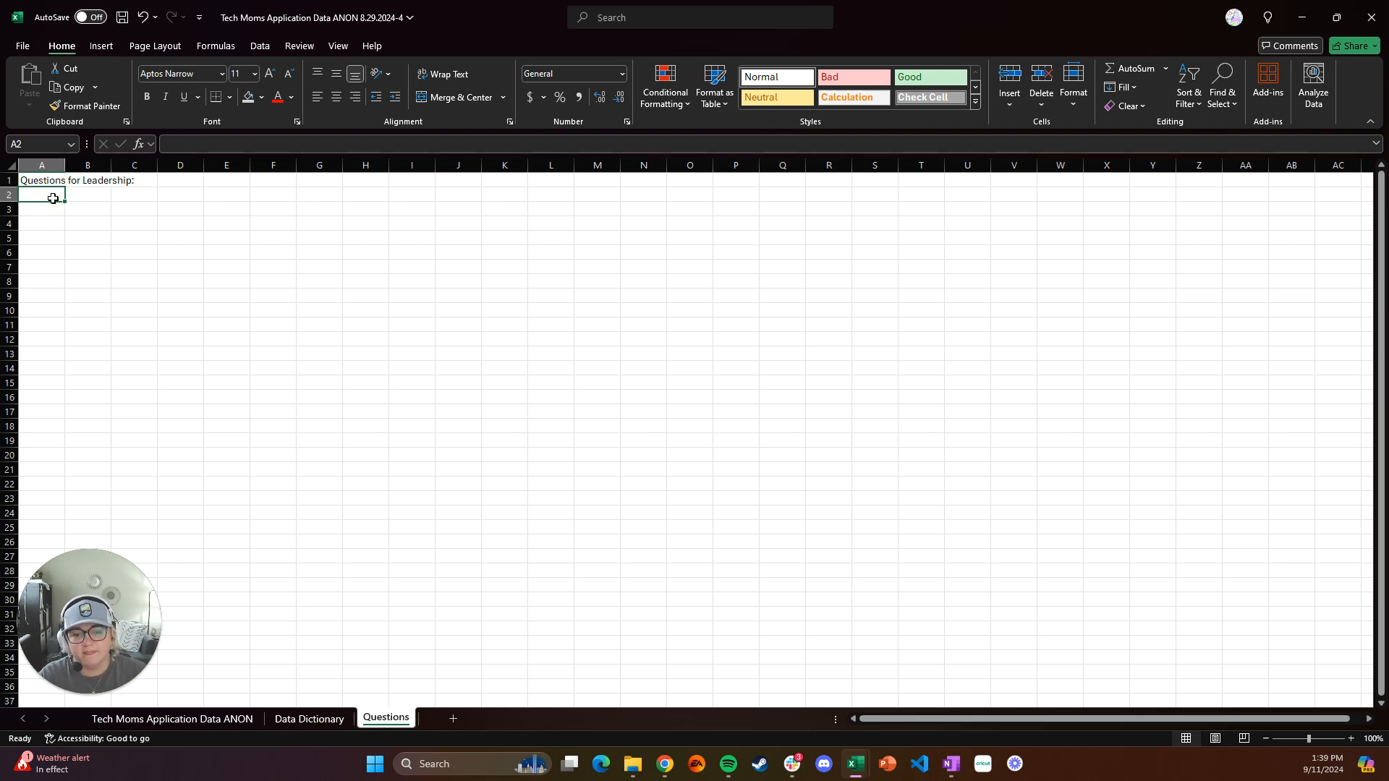
Check the Cohort filter values for blanks in the application data and enter "Why are there blank values for Cohorts?" in A2 of Questions
left_click(209, 725)
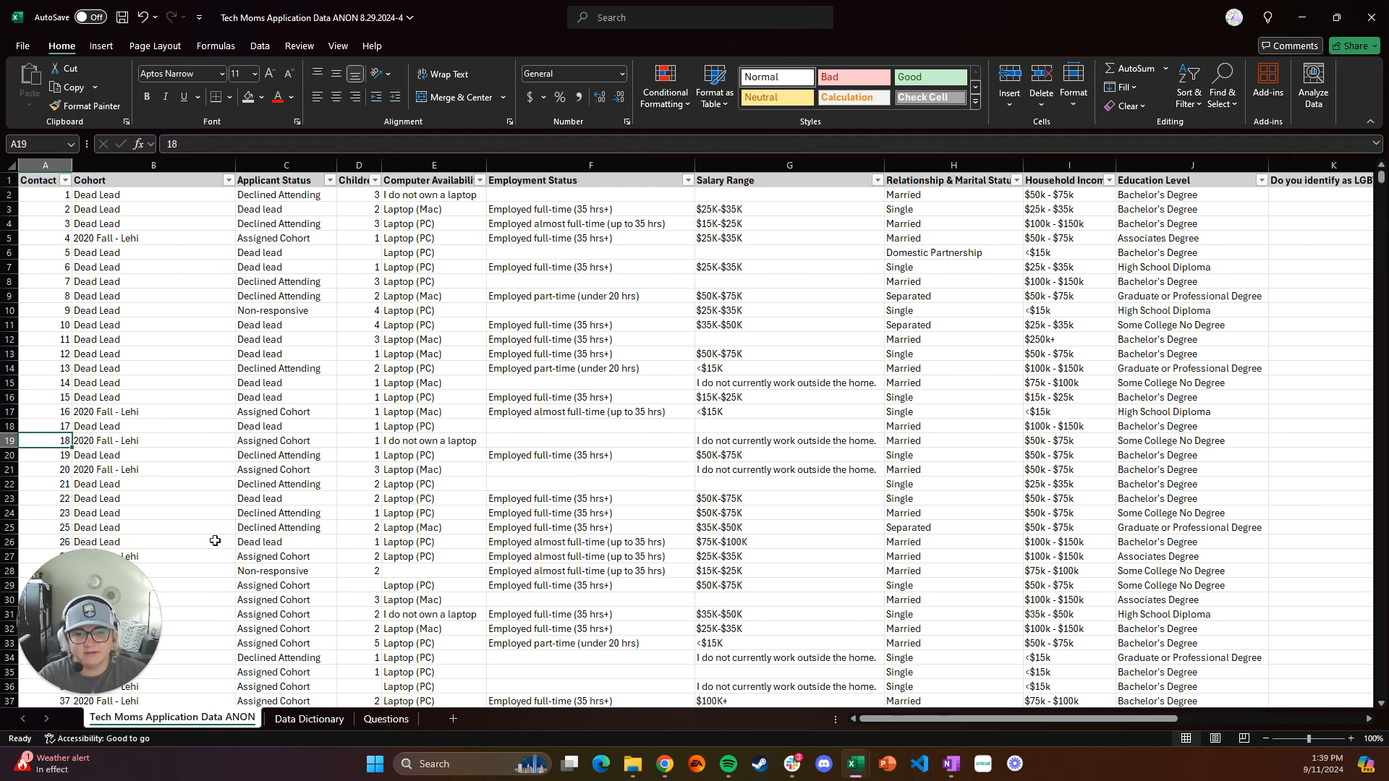
left_click(228, 181)
scroll(180, 431, "down", 10)
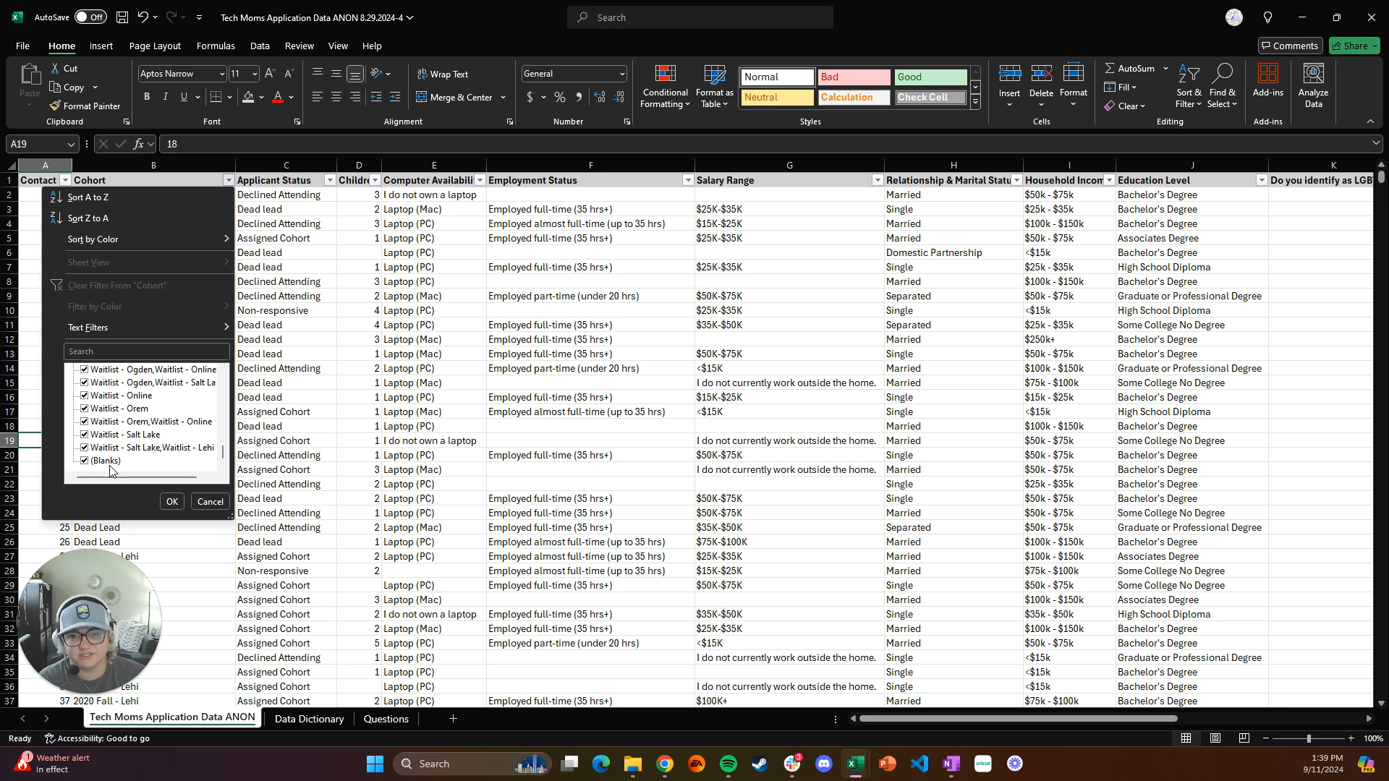
left_click(388, 718)
left_click(387, 719)
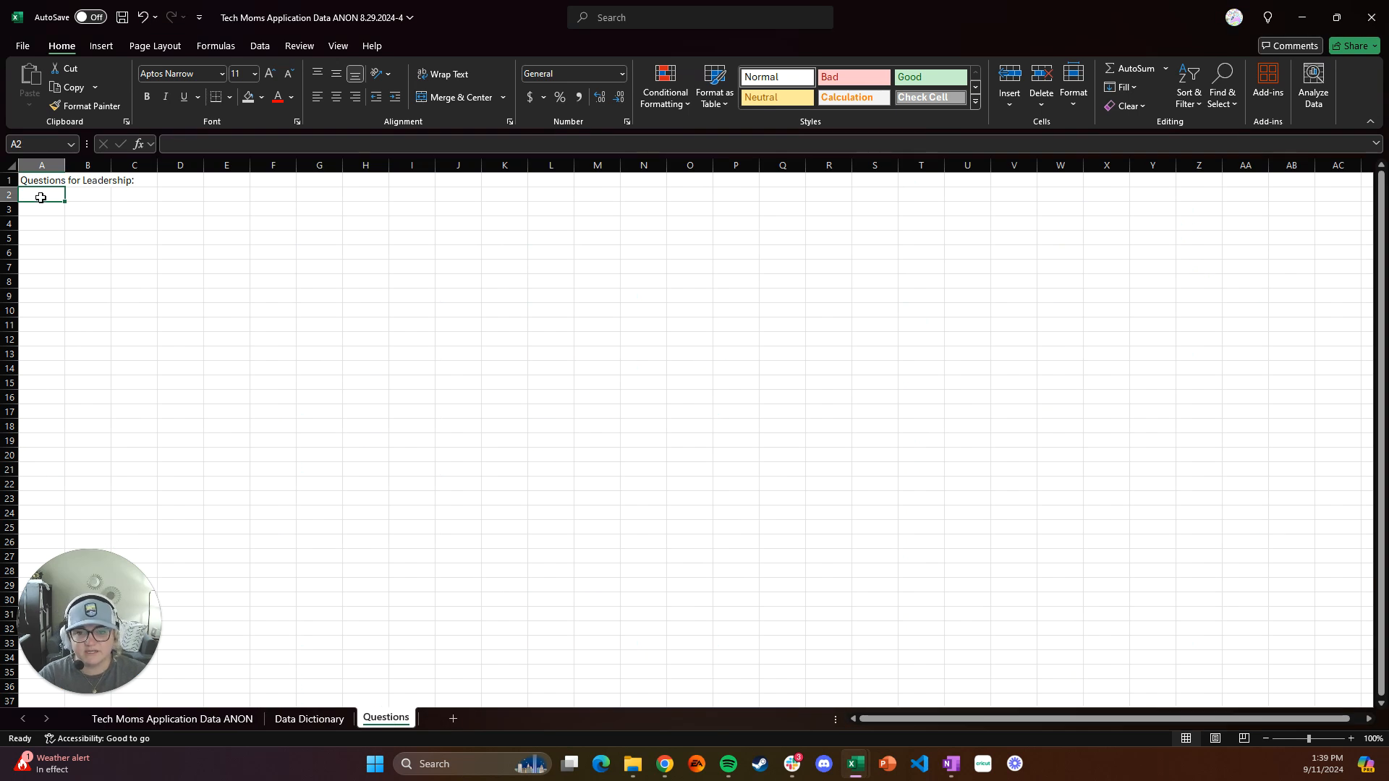
type("Why are")
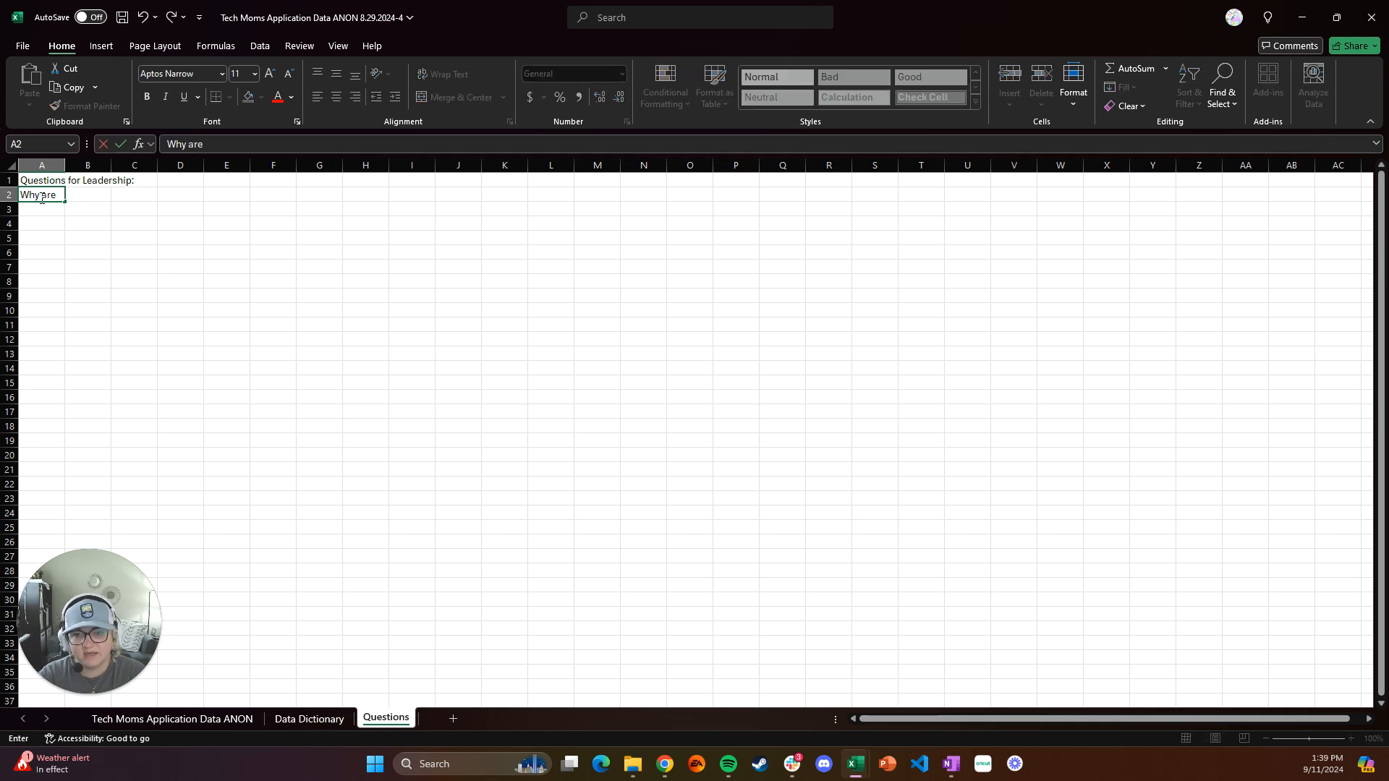
type(" there blank val")
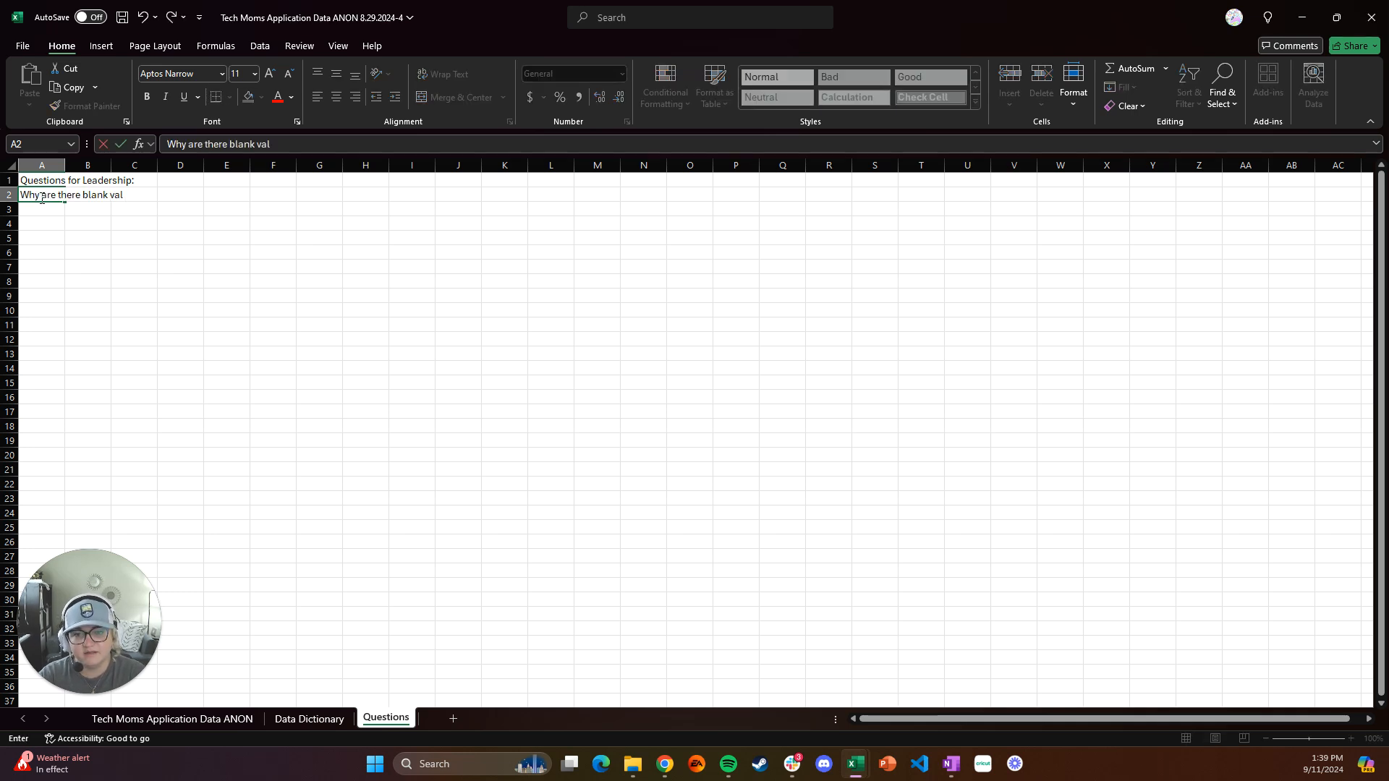
type("ues for Cohort")
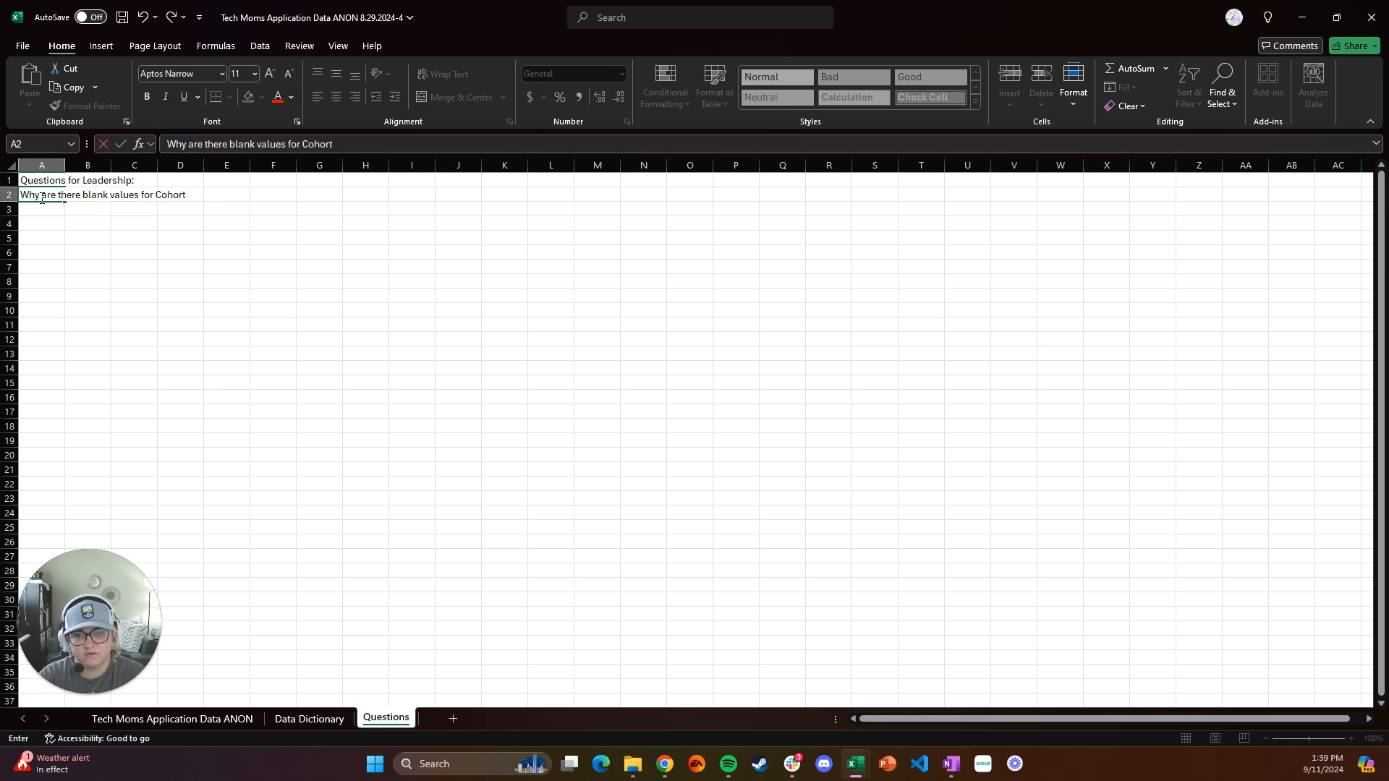
type("s?")
key("Return")
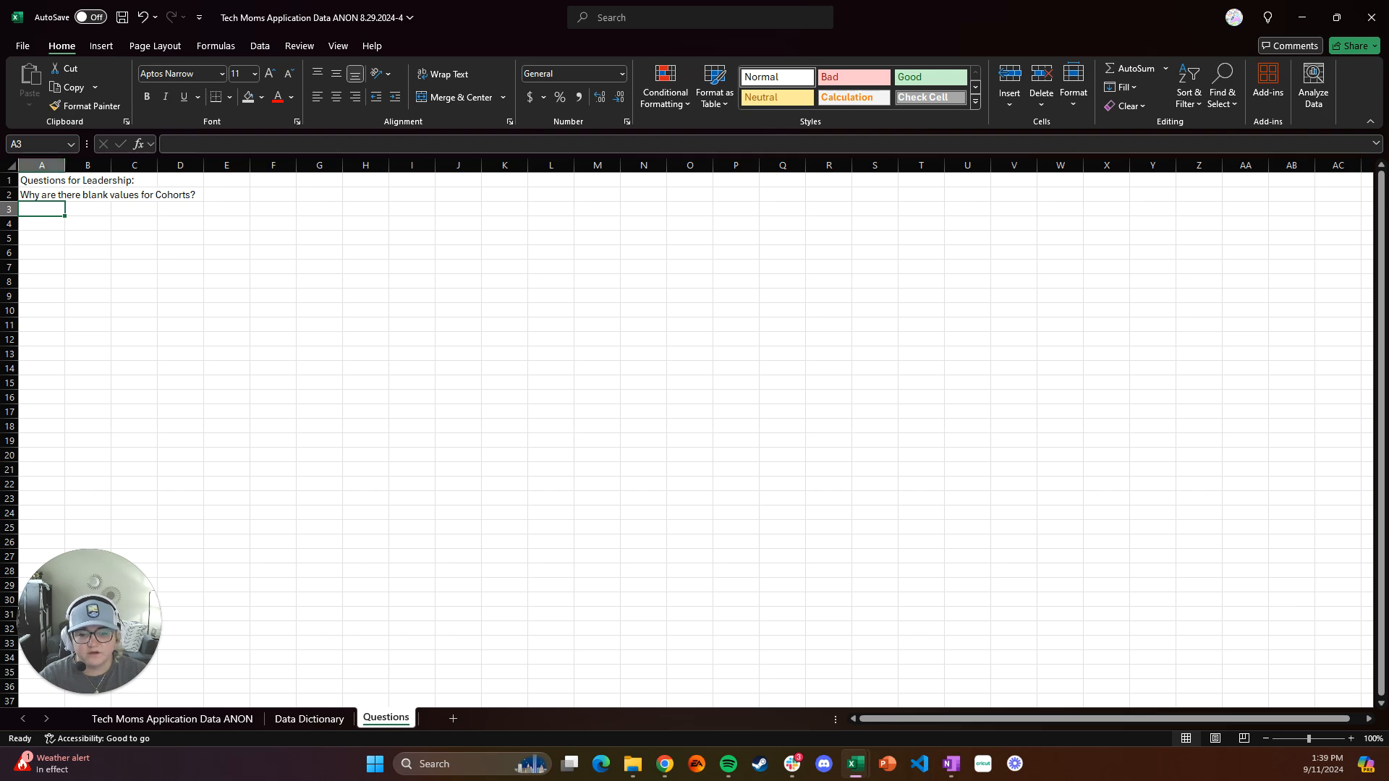
Look back at the application data and Questions sheets and return to the Data Dictionary sheet
left_click(218, 721)
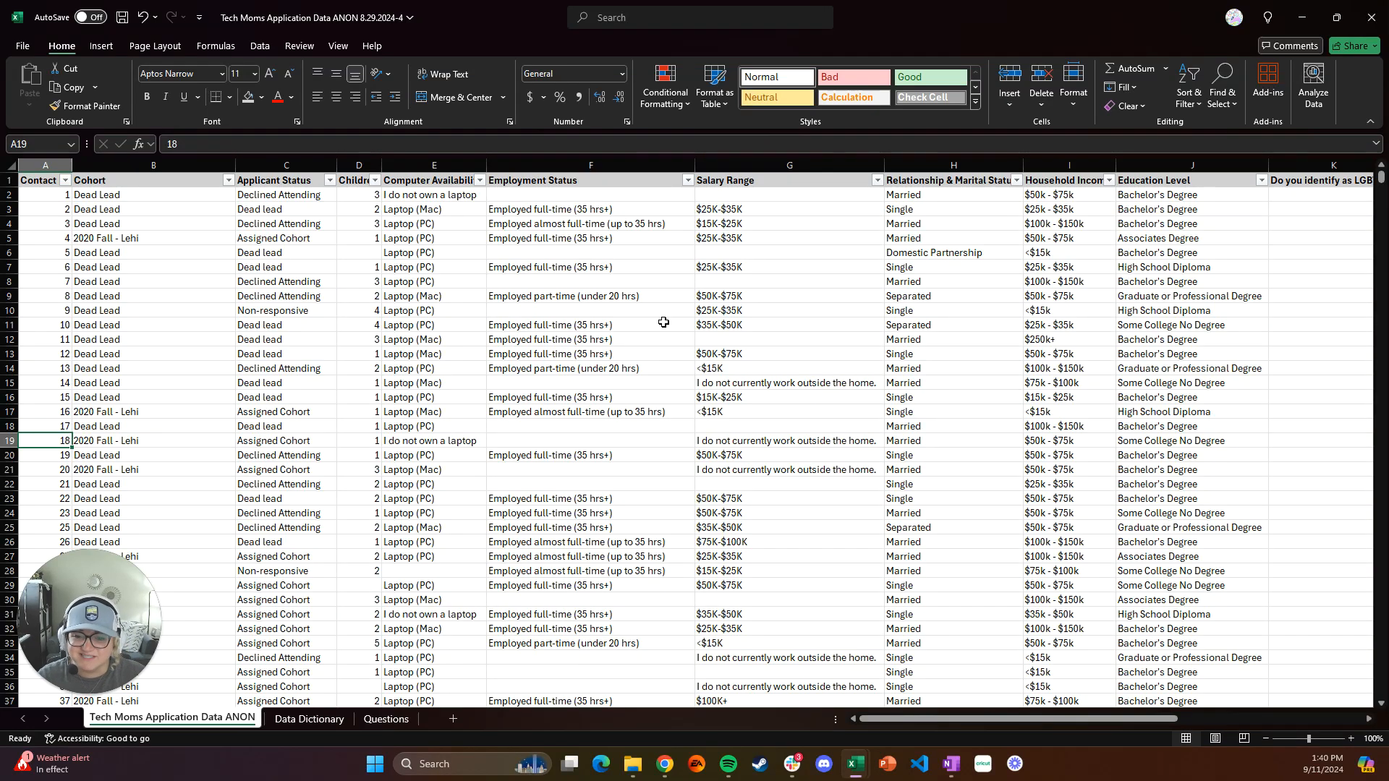
left_click(378, 719)
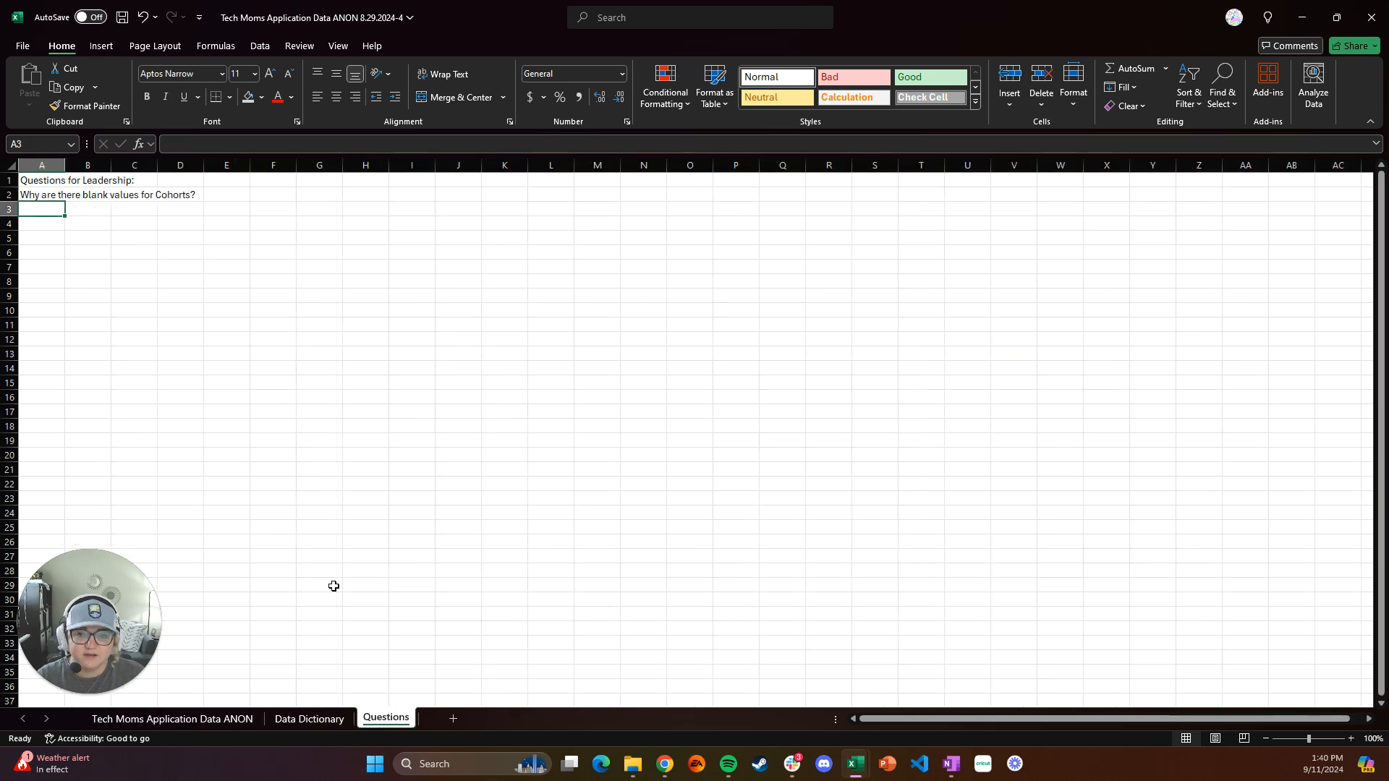
left_click(323, 720)
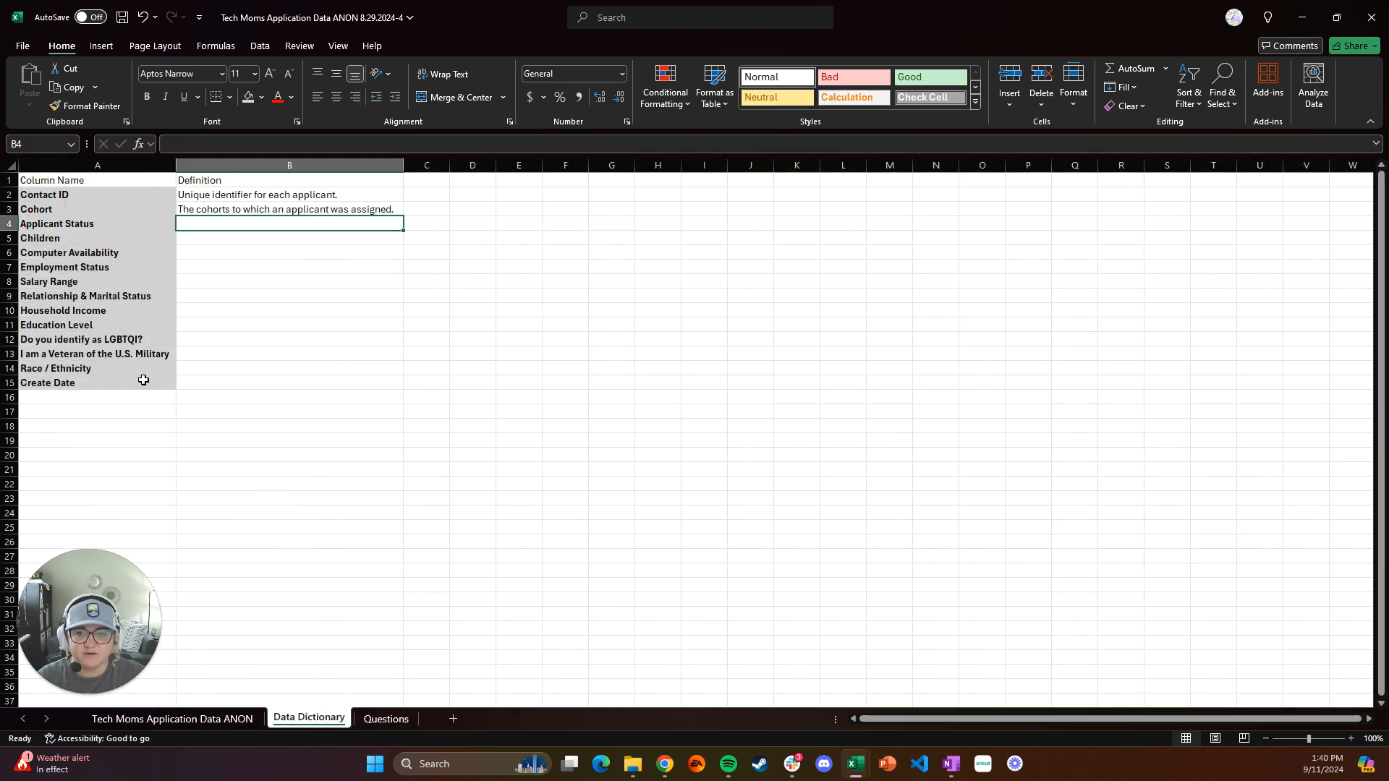